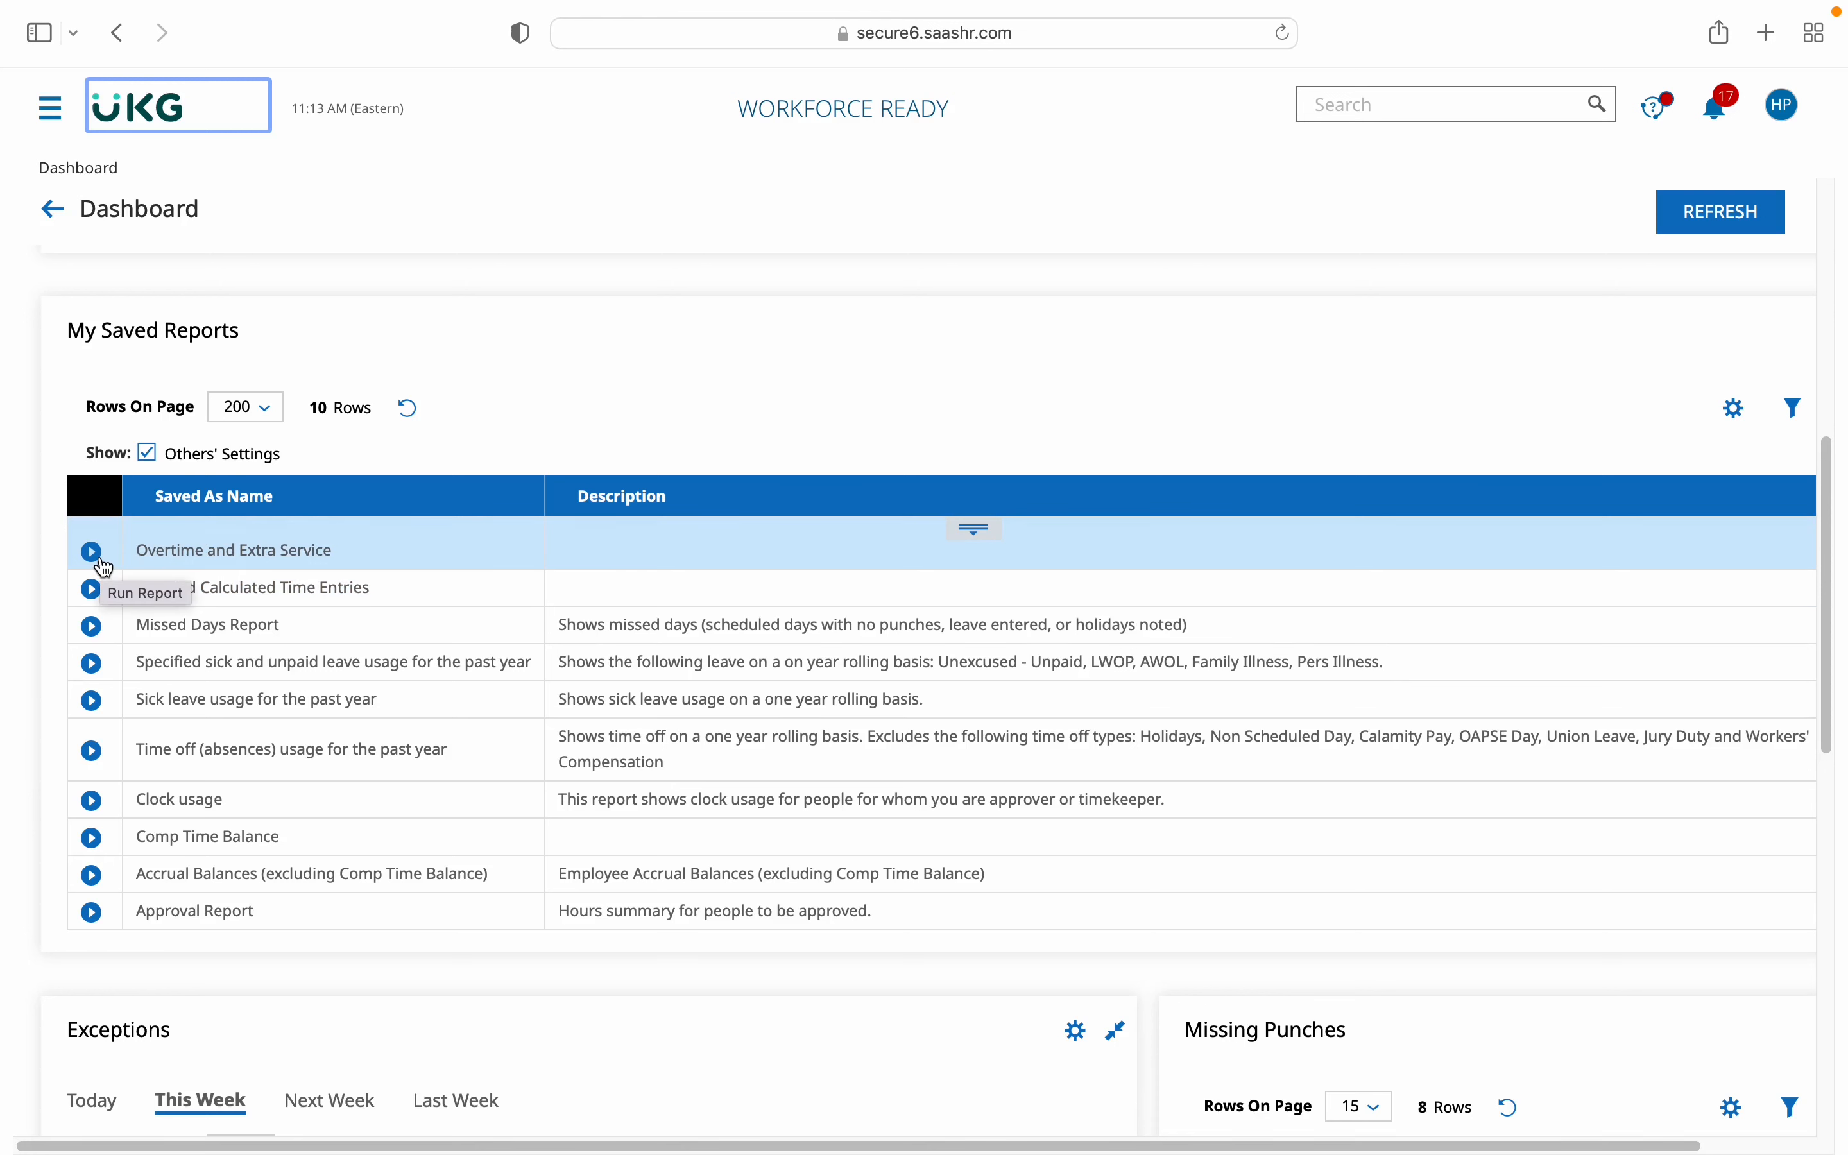
Run the Overtime and Extra Service saved report and open its Counter Date filter.
{"action": "left_click", "coordinate": [103, 566]}
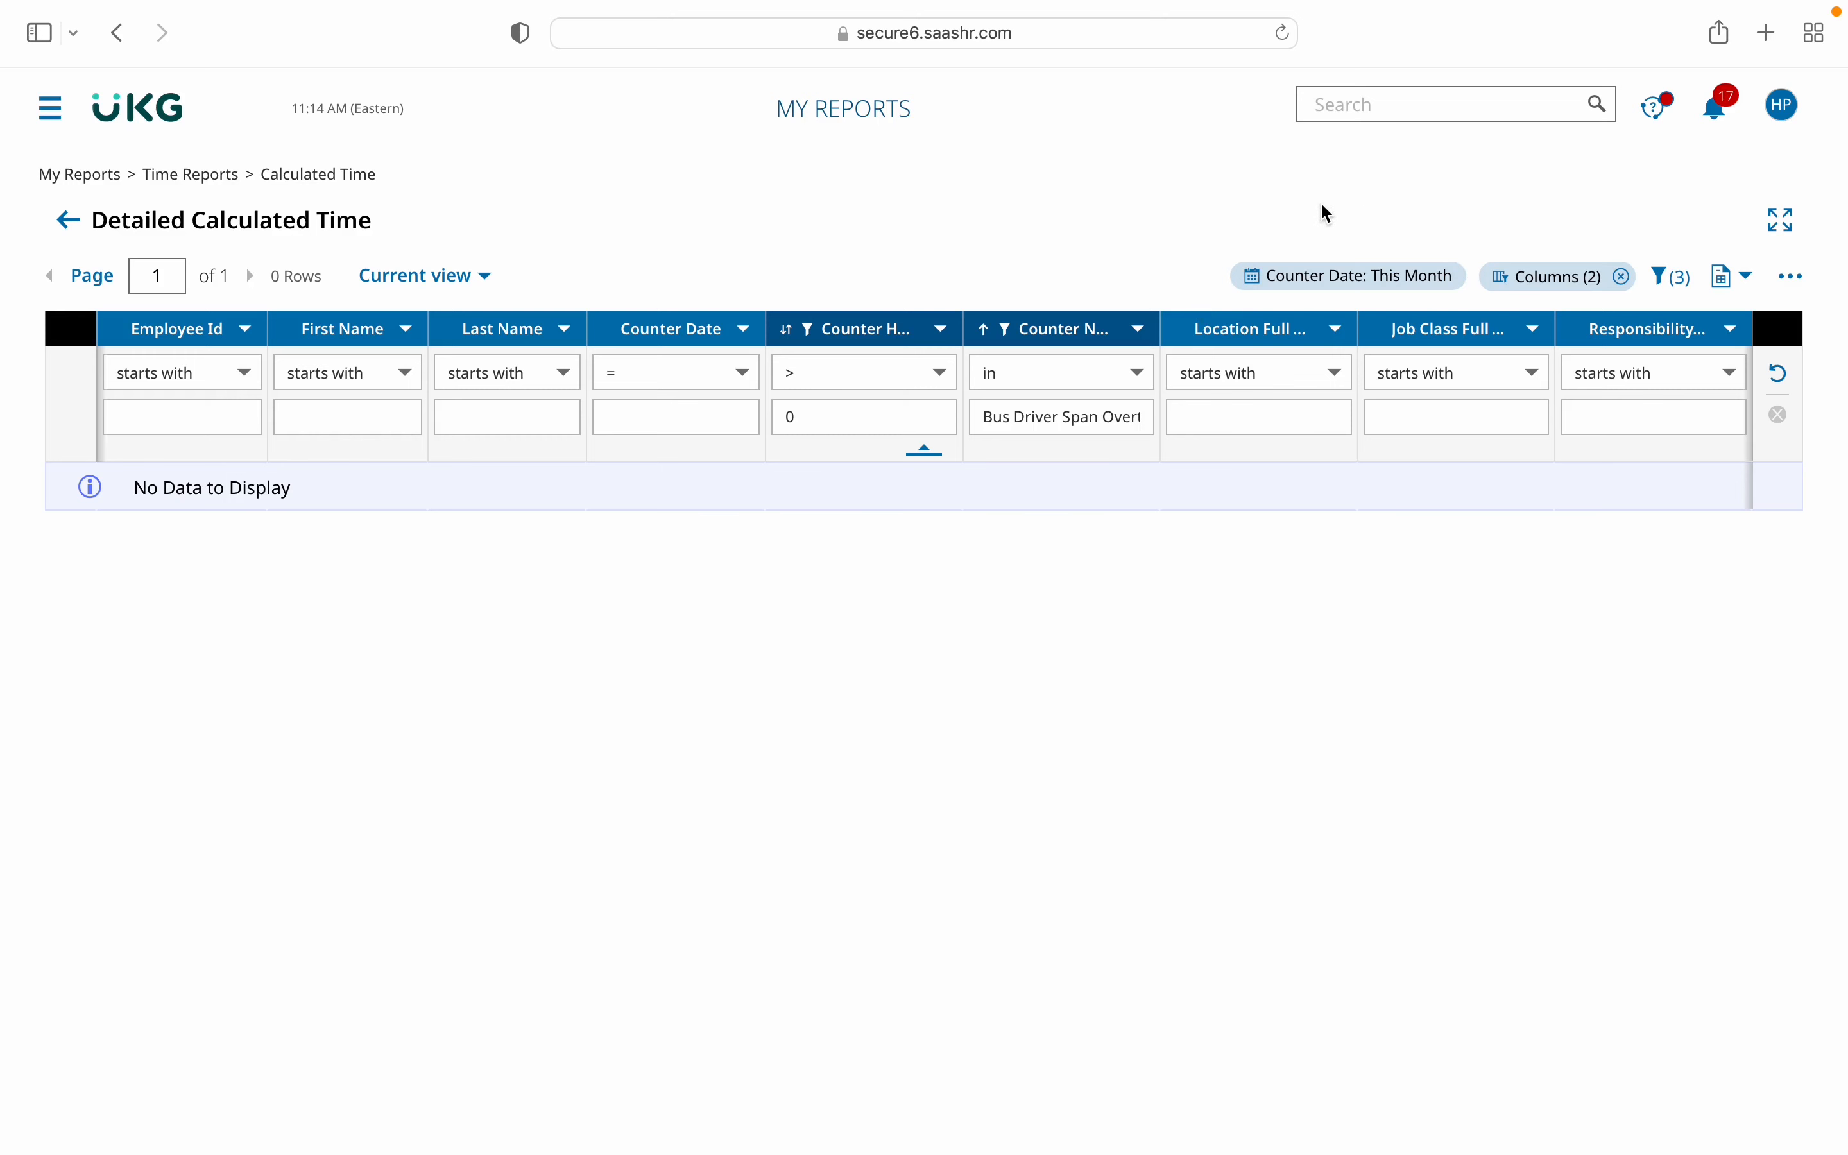
{"action": "left_click", "coordinate": [1355, 282]}
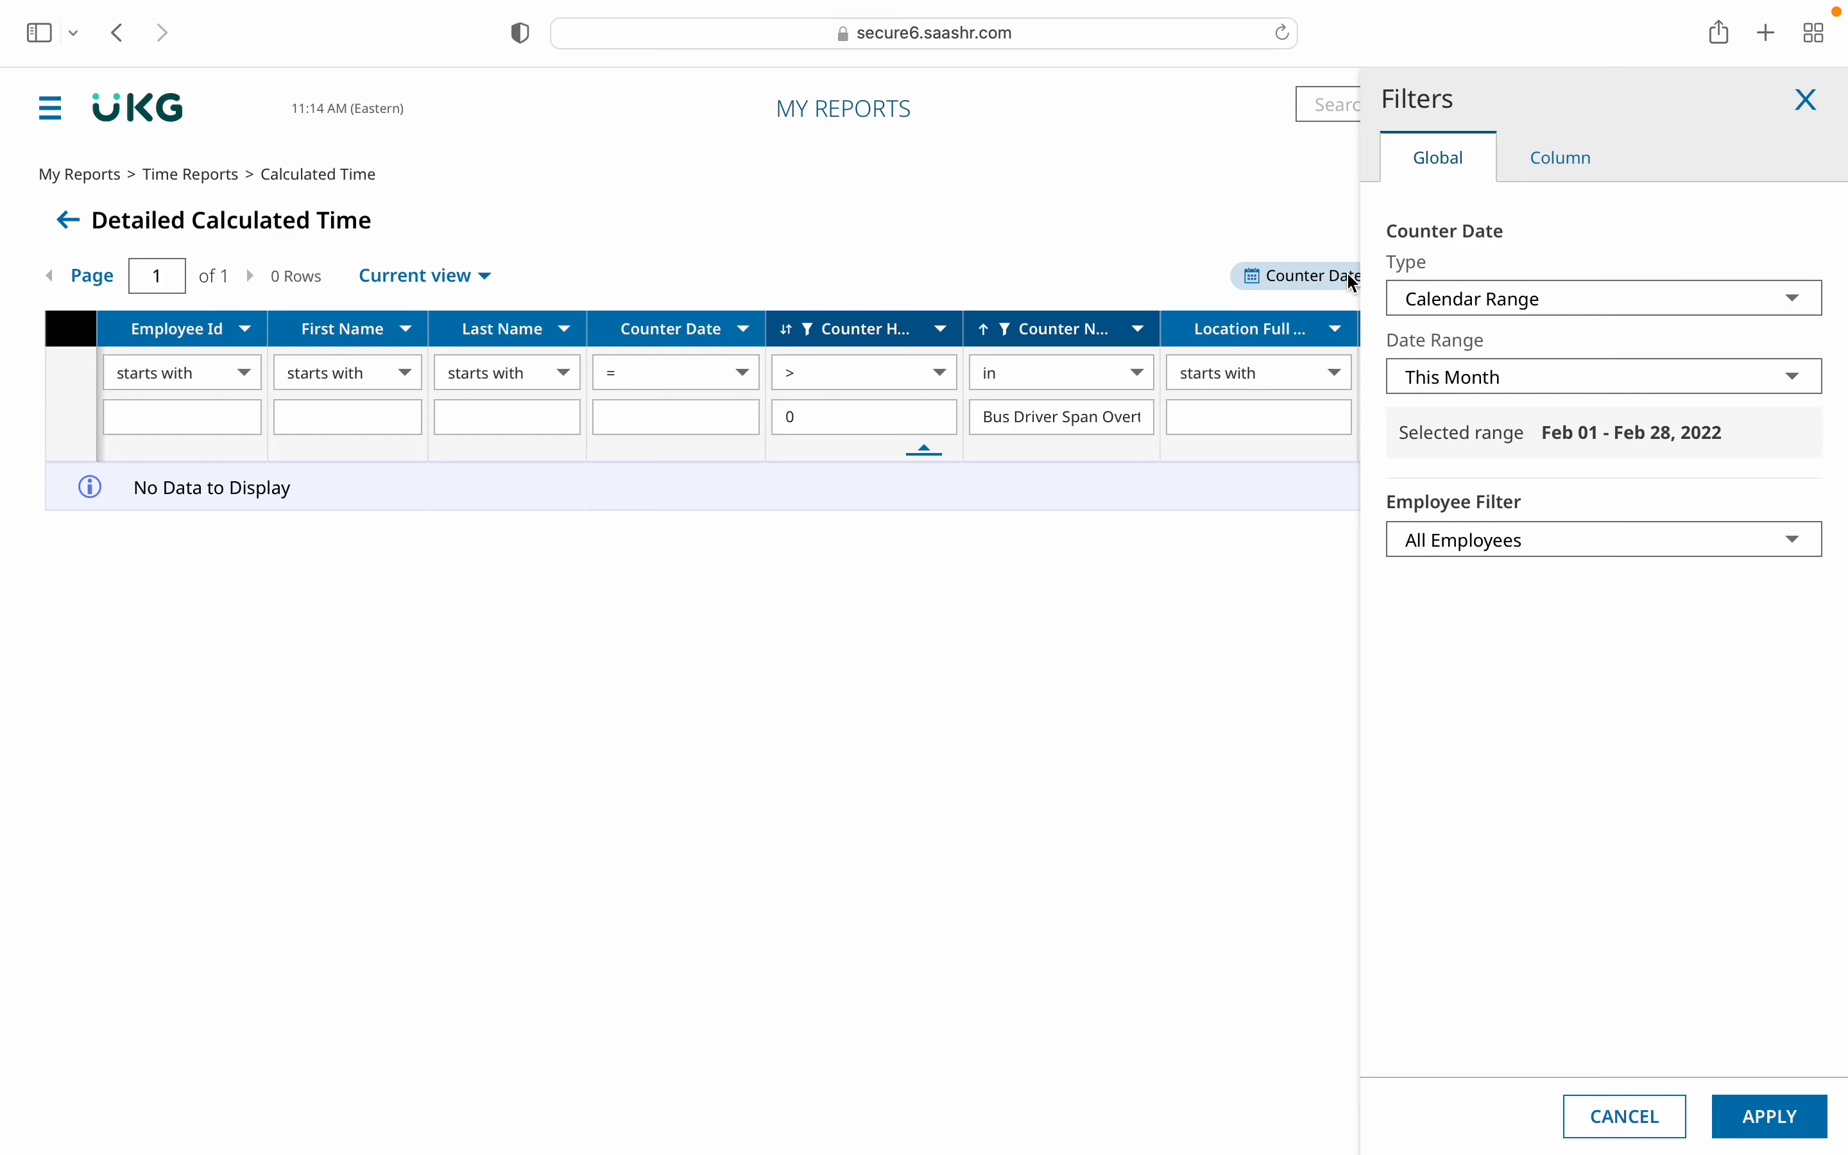
{"action": "left_click", "coordinate": [1807, 100]}
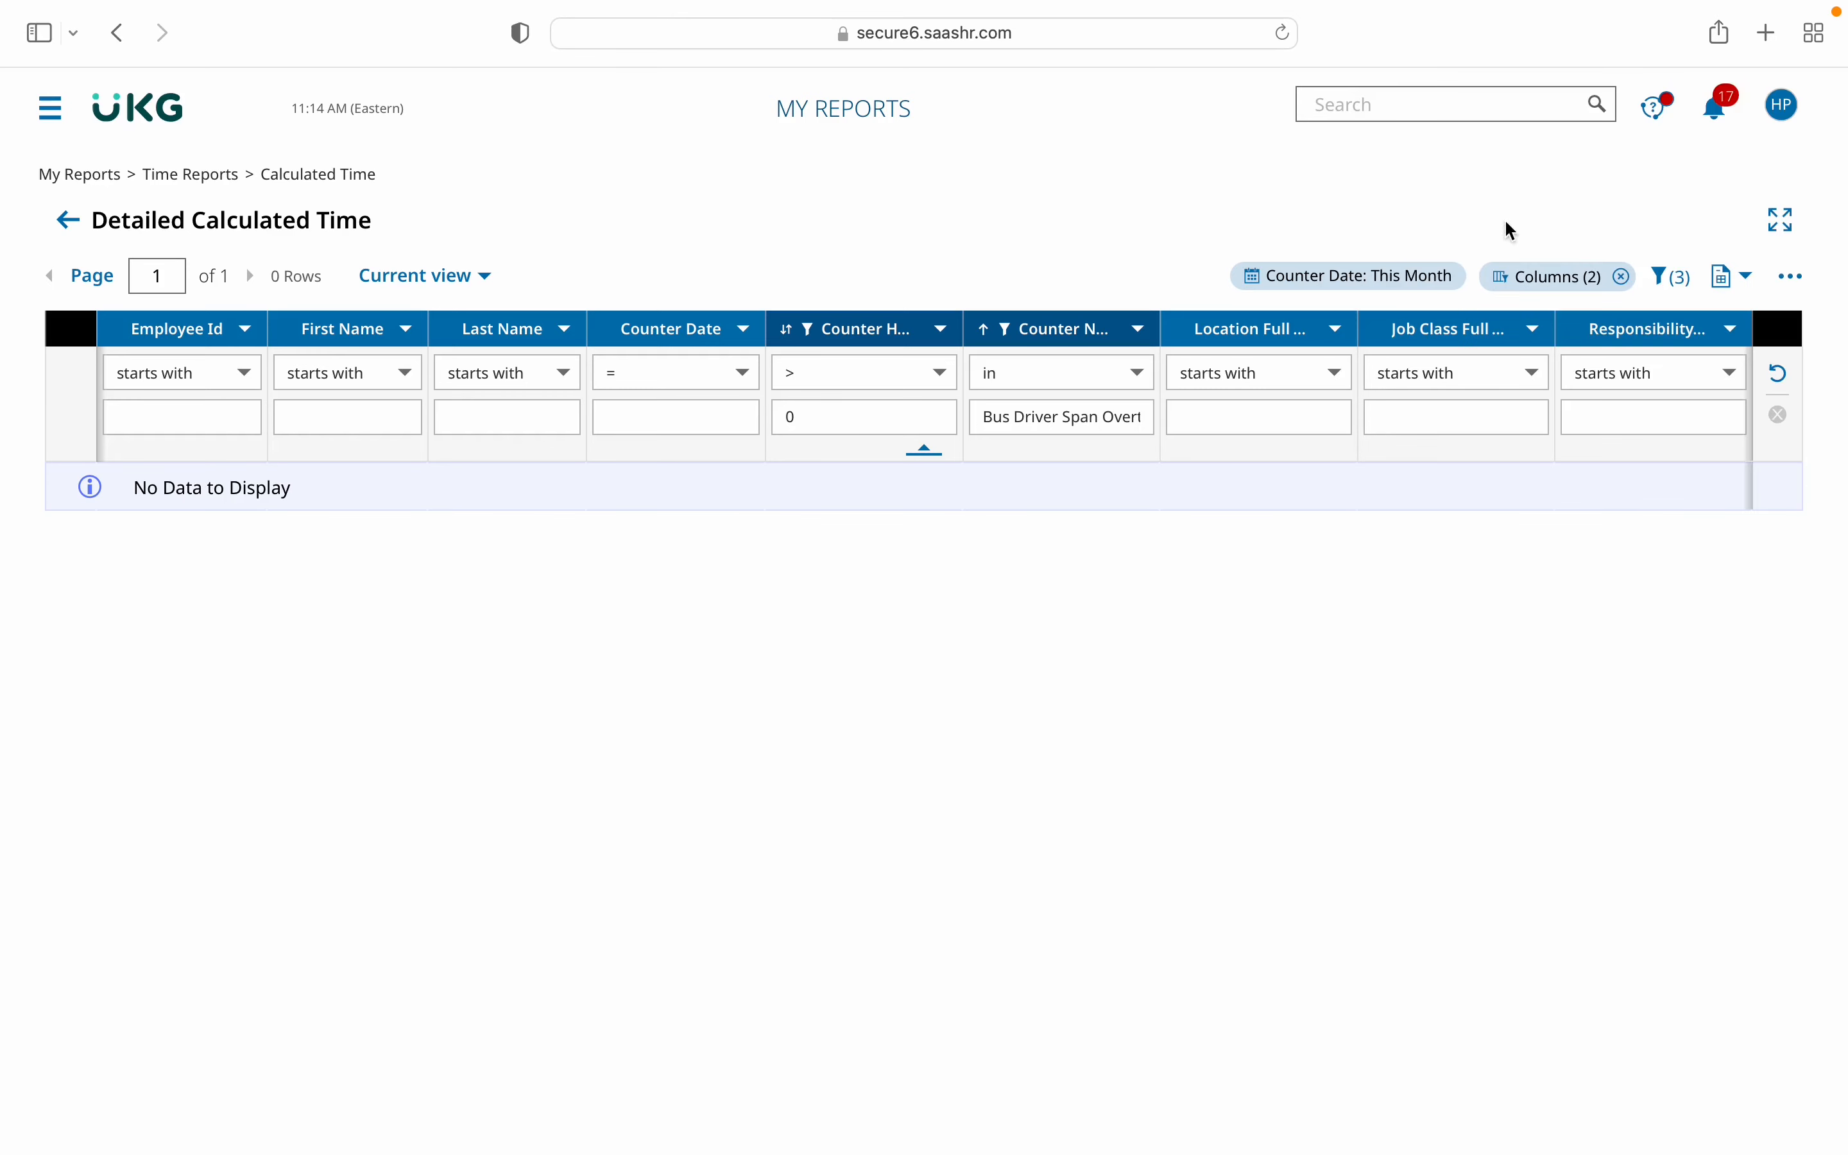
{"action": "left_click", "coordinate": [1409, 269]}
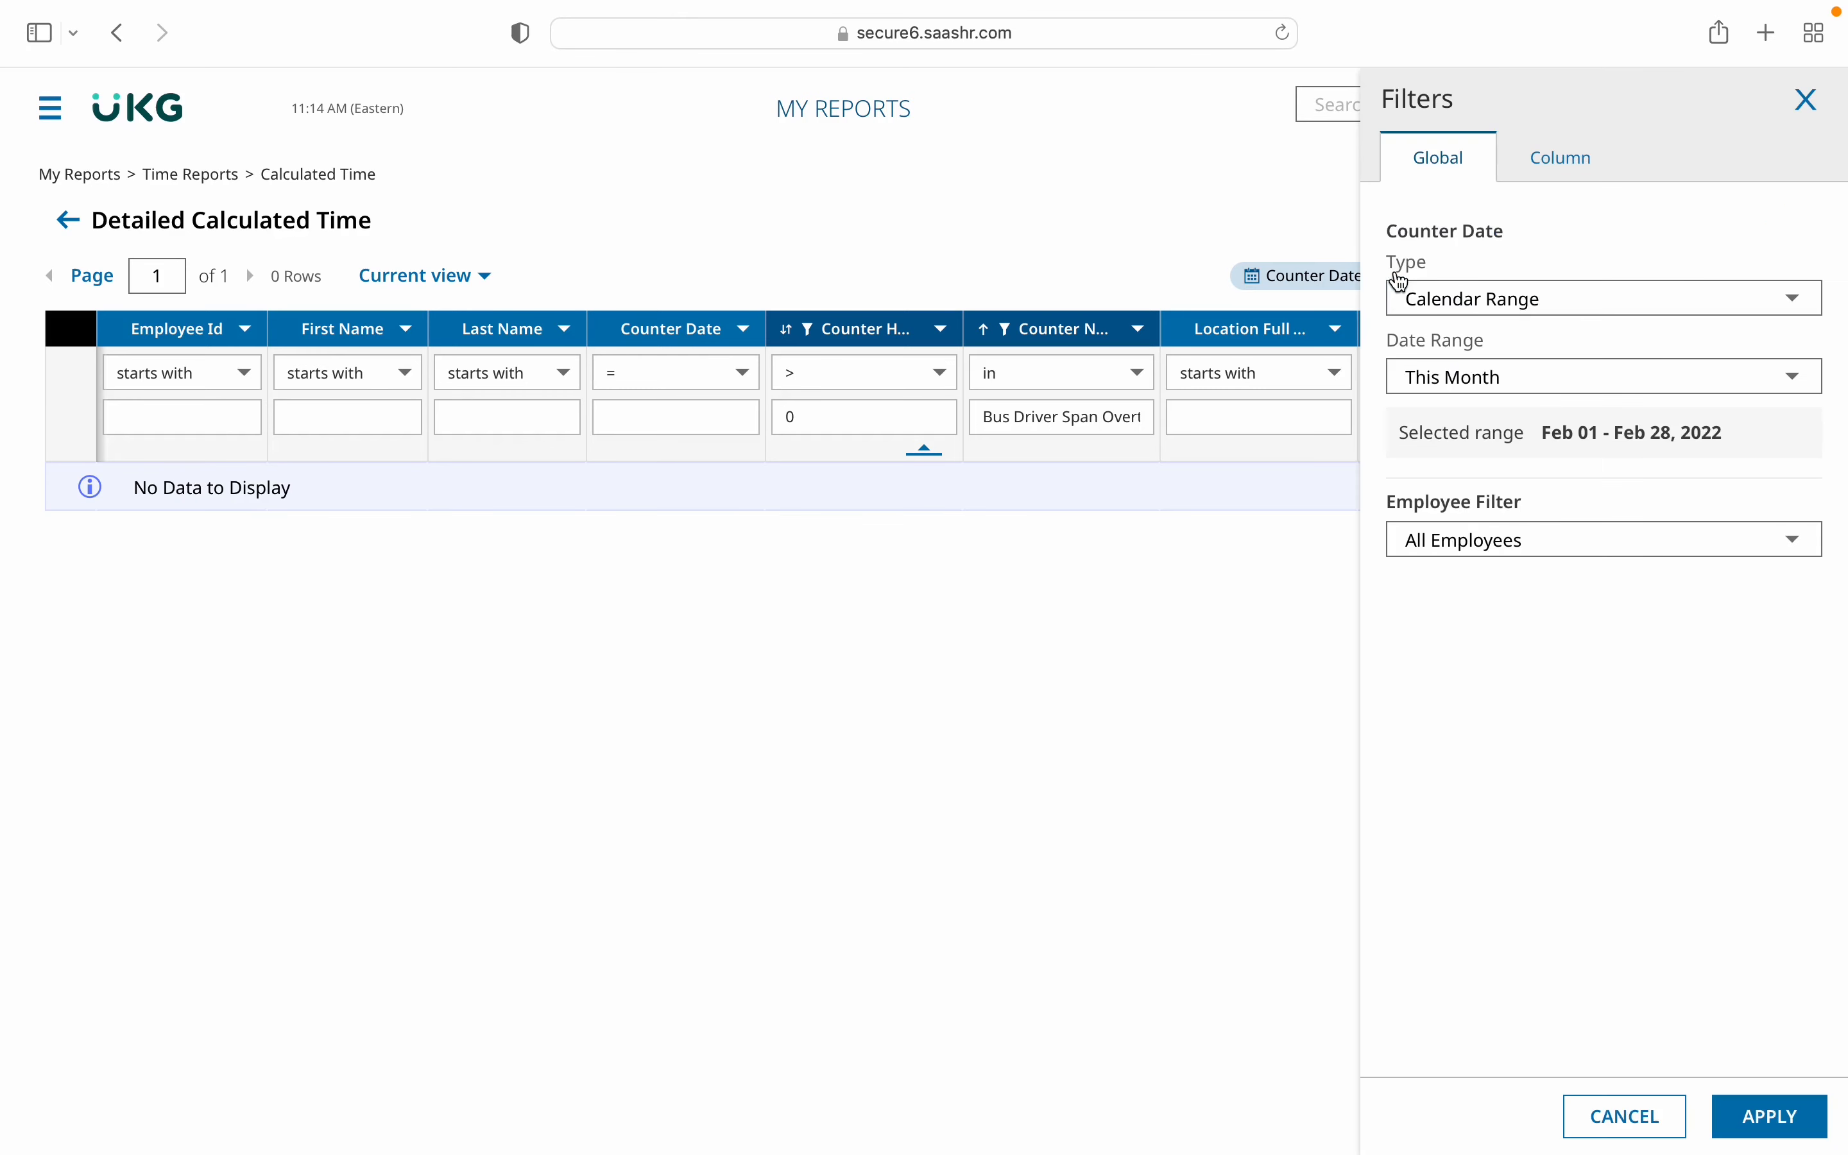
Try the Date Range and Pay Period types for the Counter Date filter, returning the type to Calendar Range.
{"action": "left_click", "coordinate": [1523, 314]}
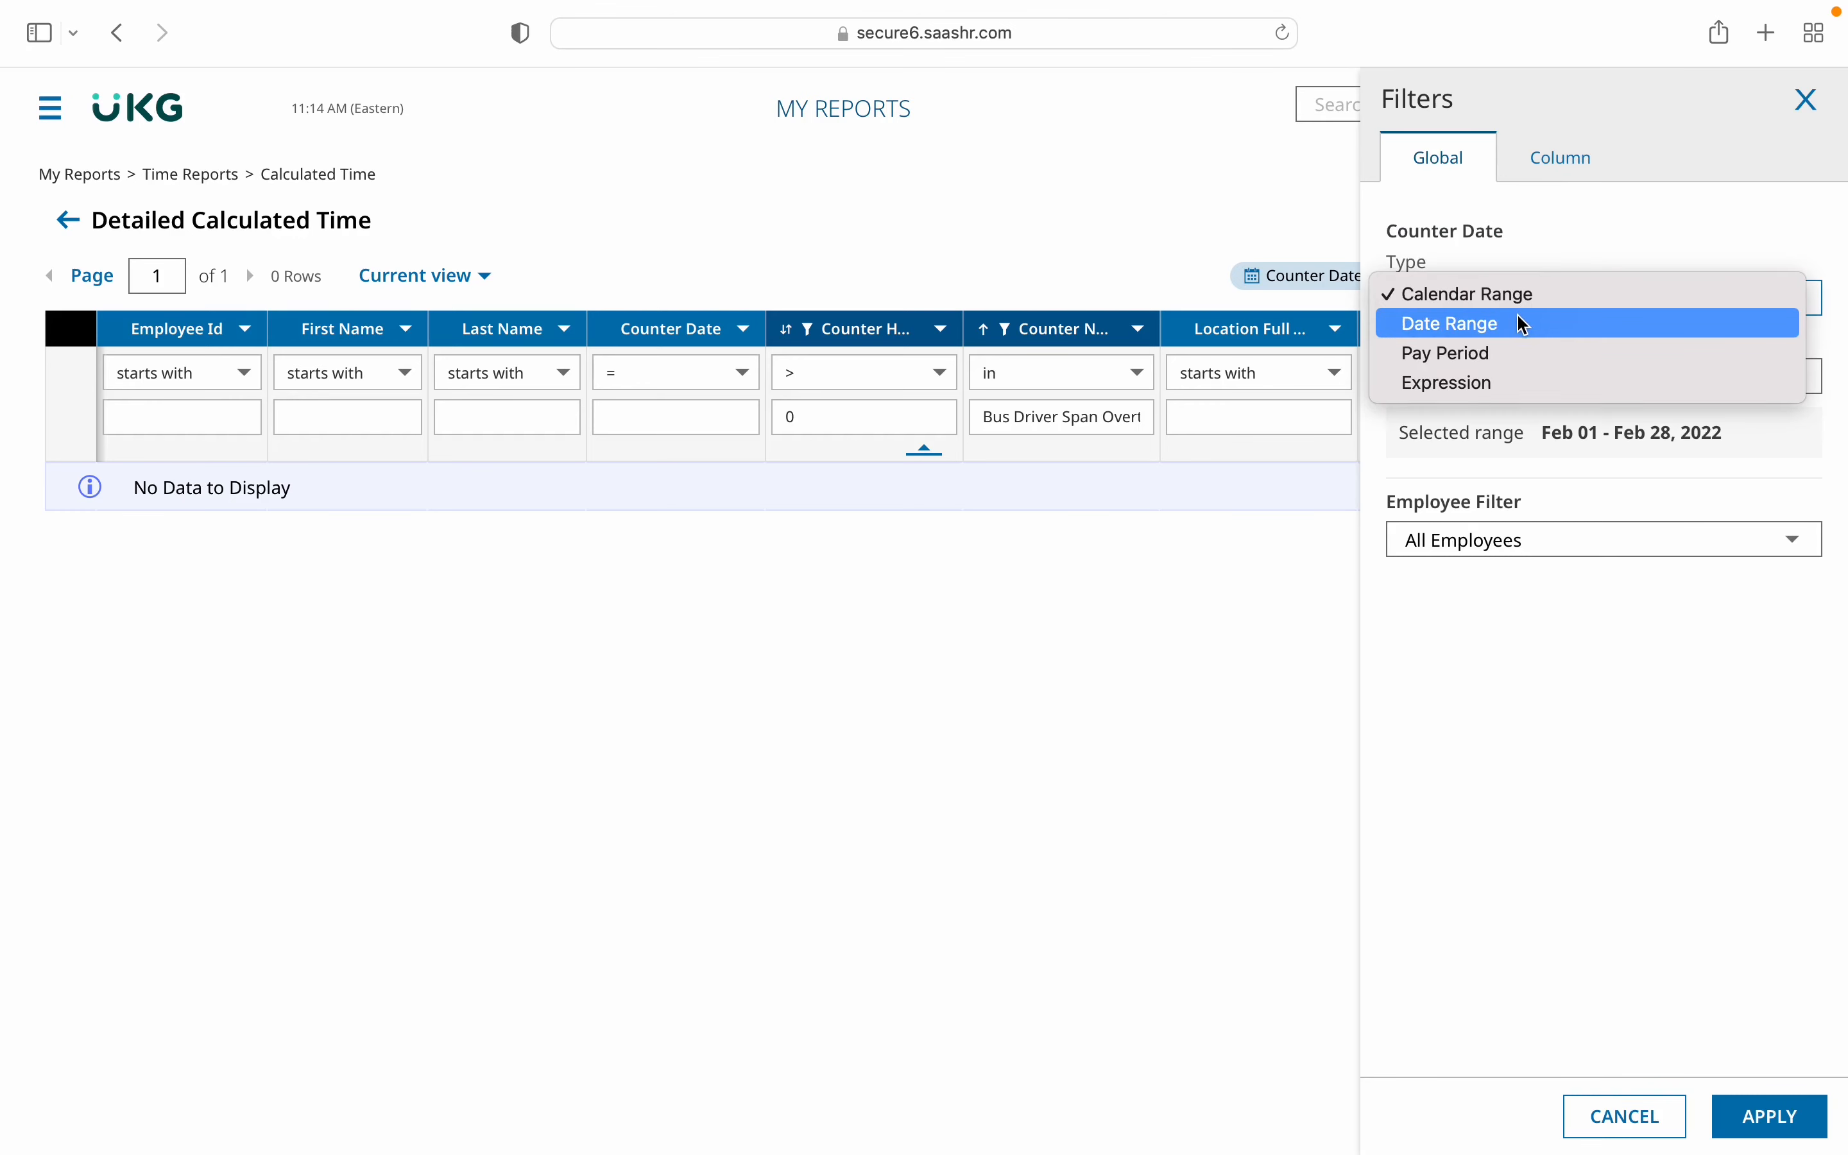
{"action": "left_click", "coordinate": [1518, 317]}
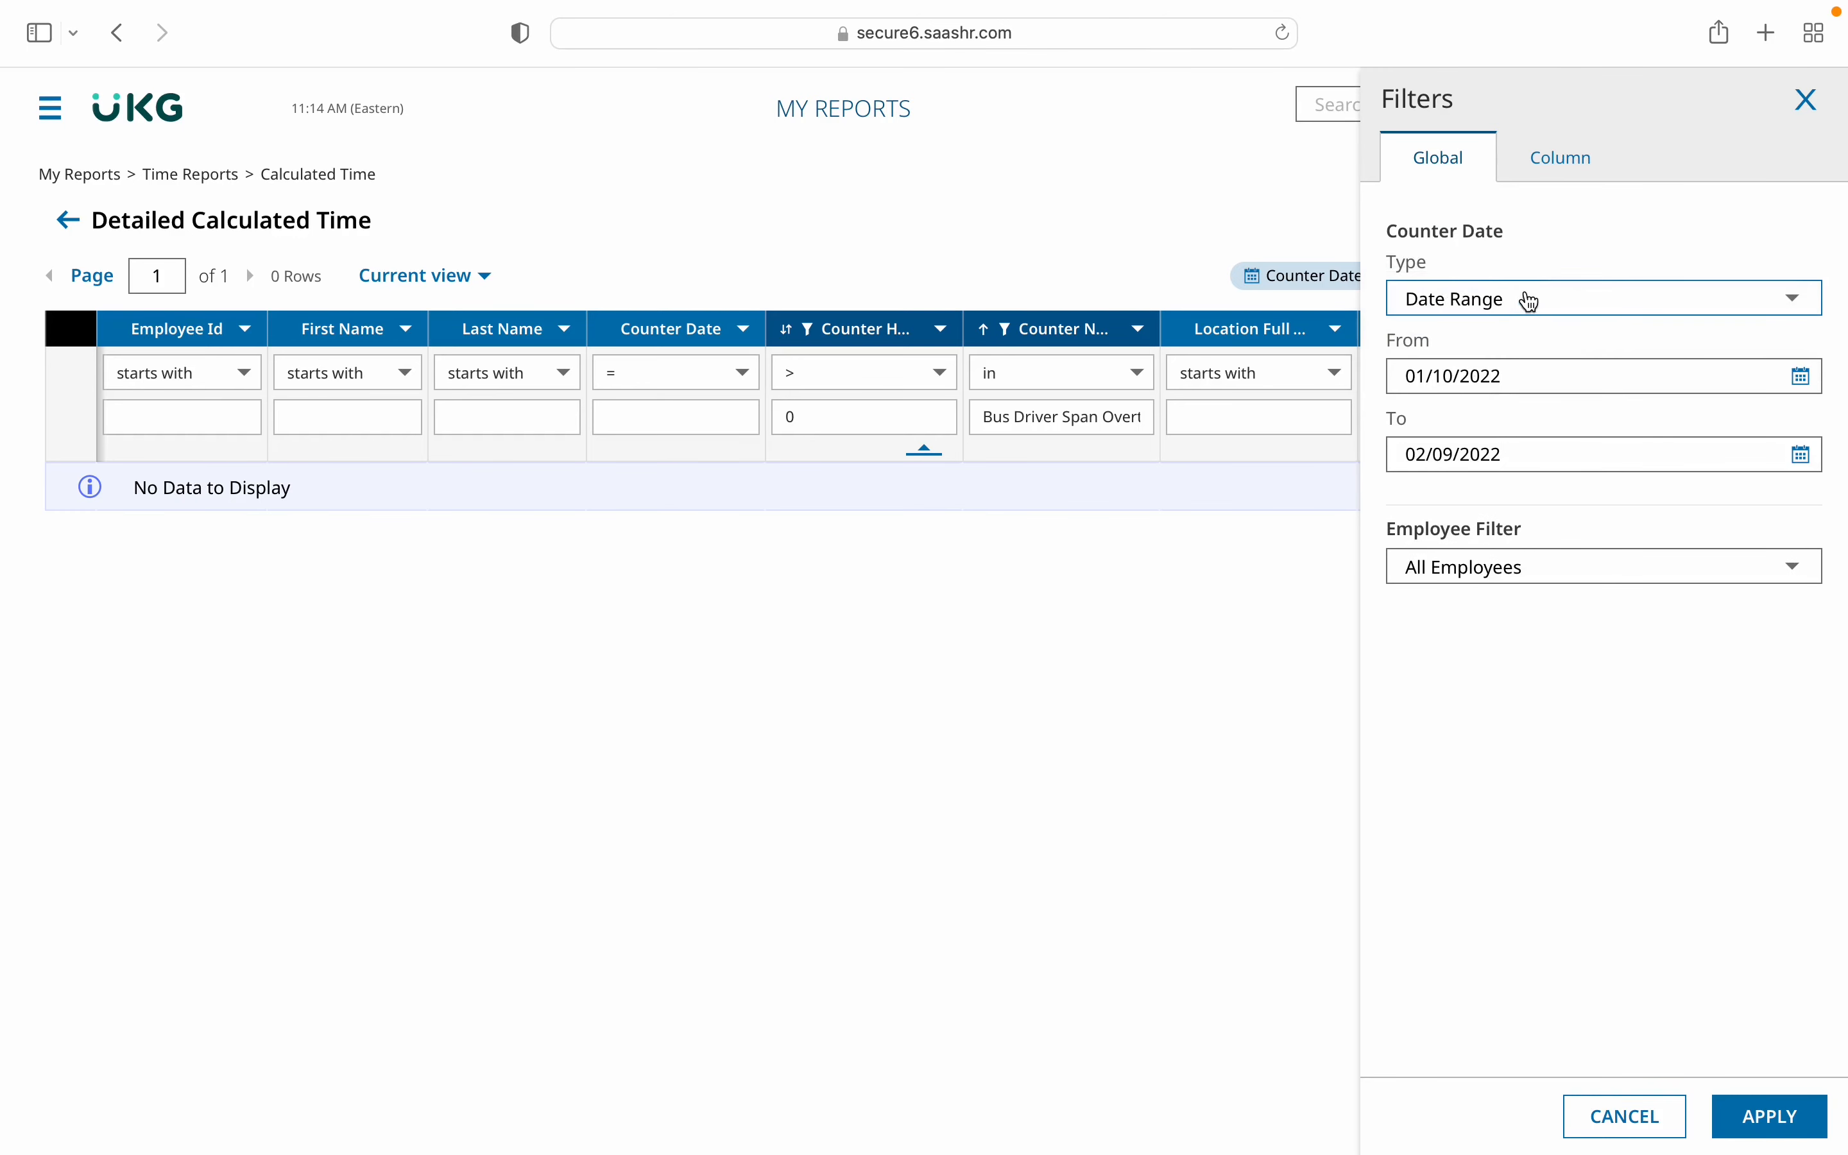
{"action": "left_click", "coordinate": [1530, 302]}
{"action": "left_click", "coordinate": [1509, 313]}
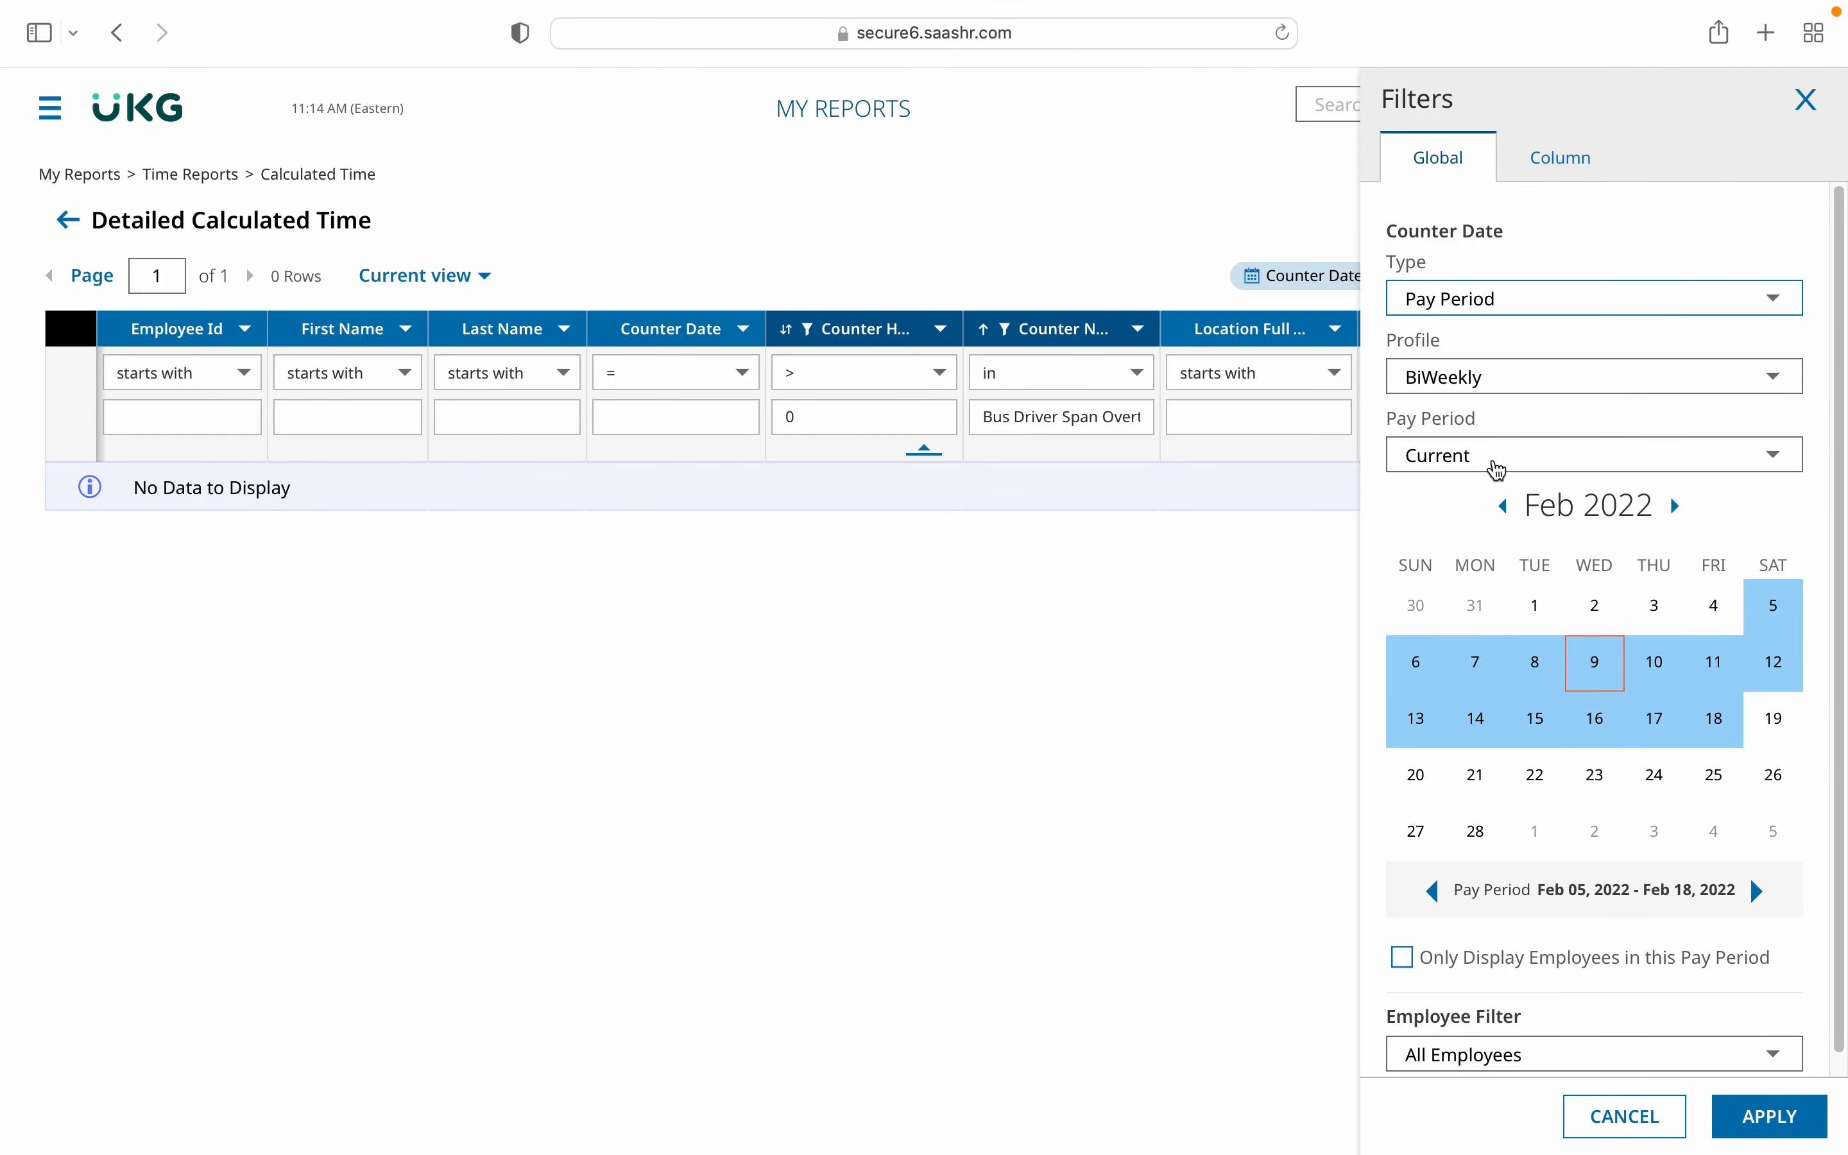
{"action": "left_click", "coordinate": [1497, 466]}
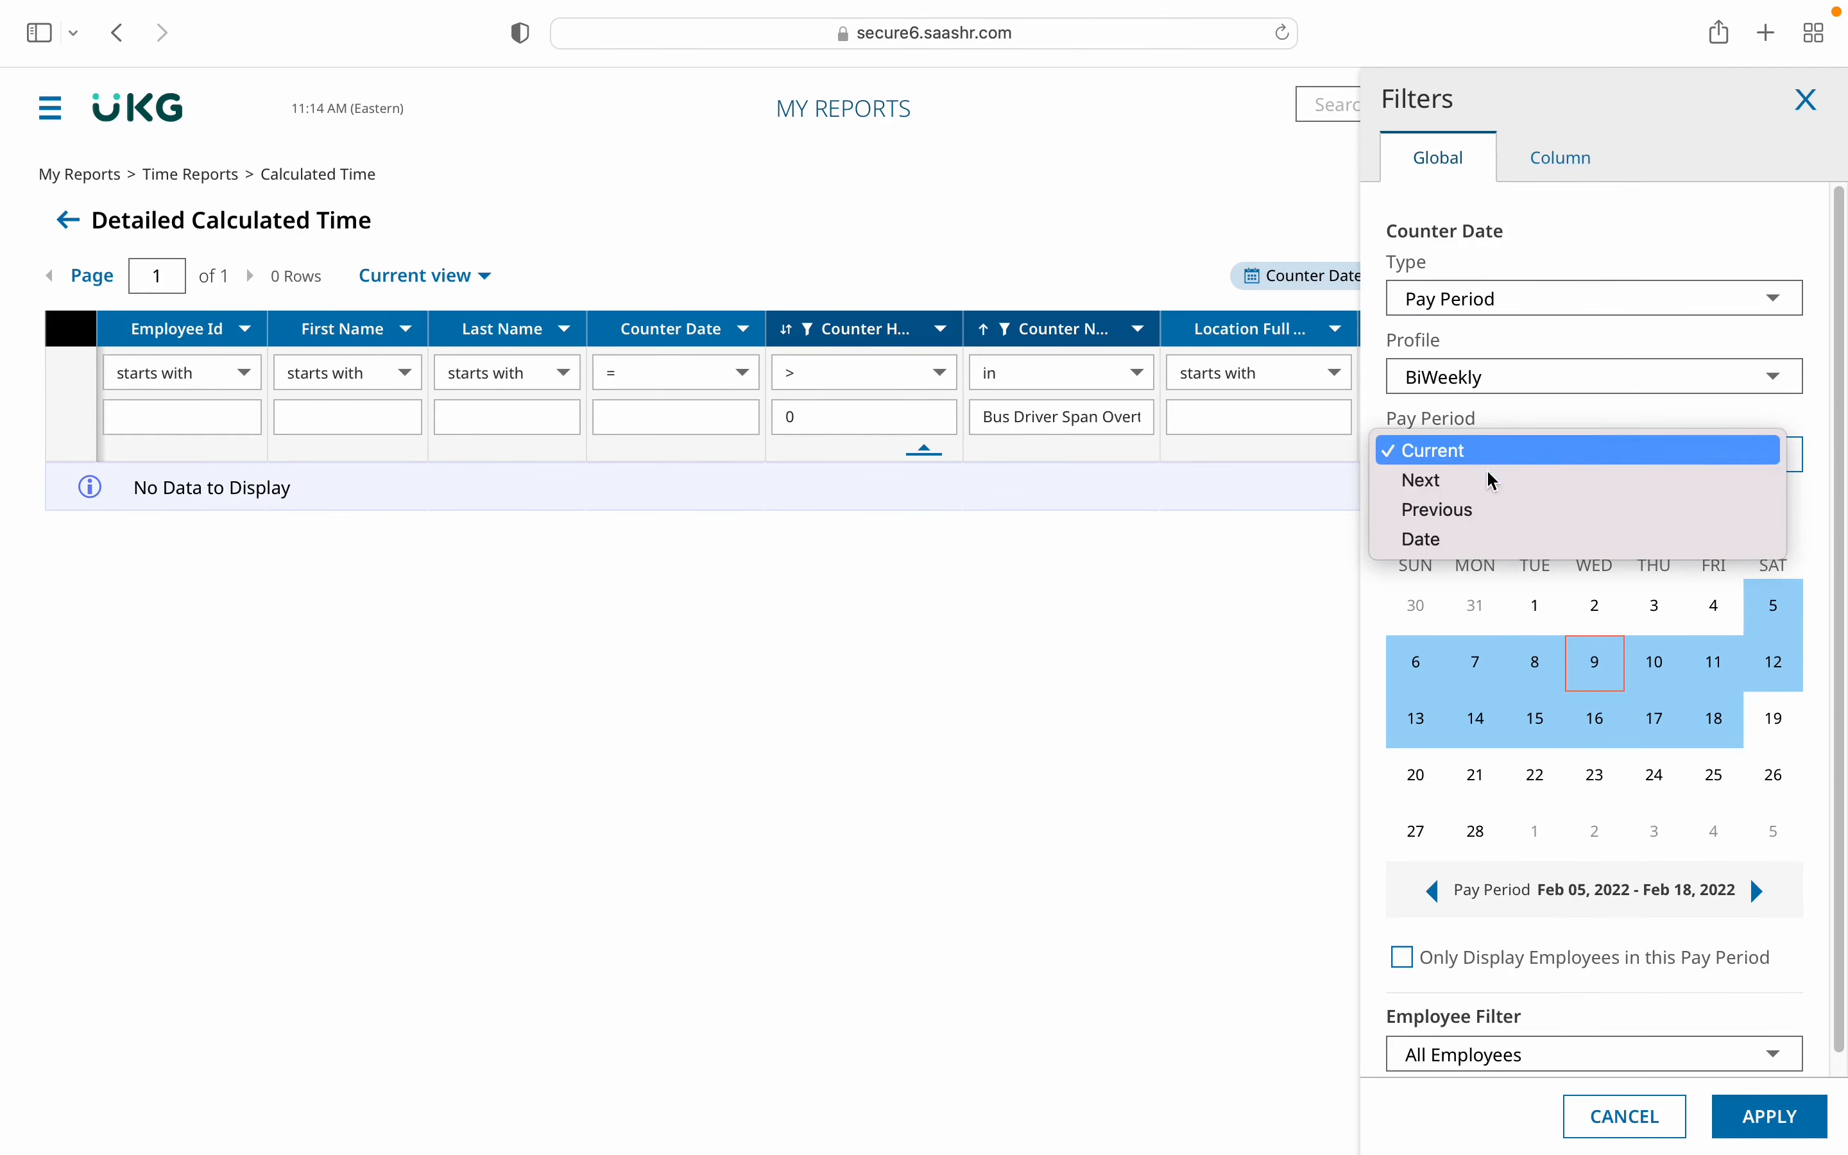
{"action": "left_click", "coordinate": [1520, 303]}
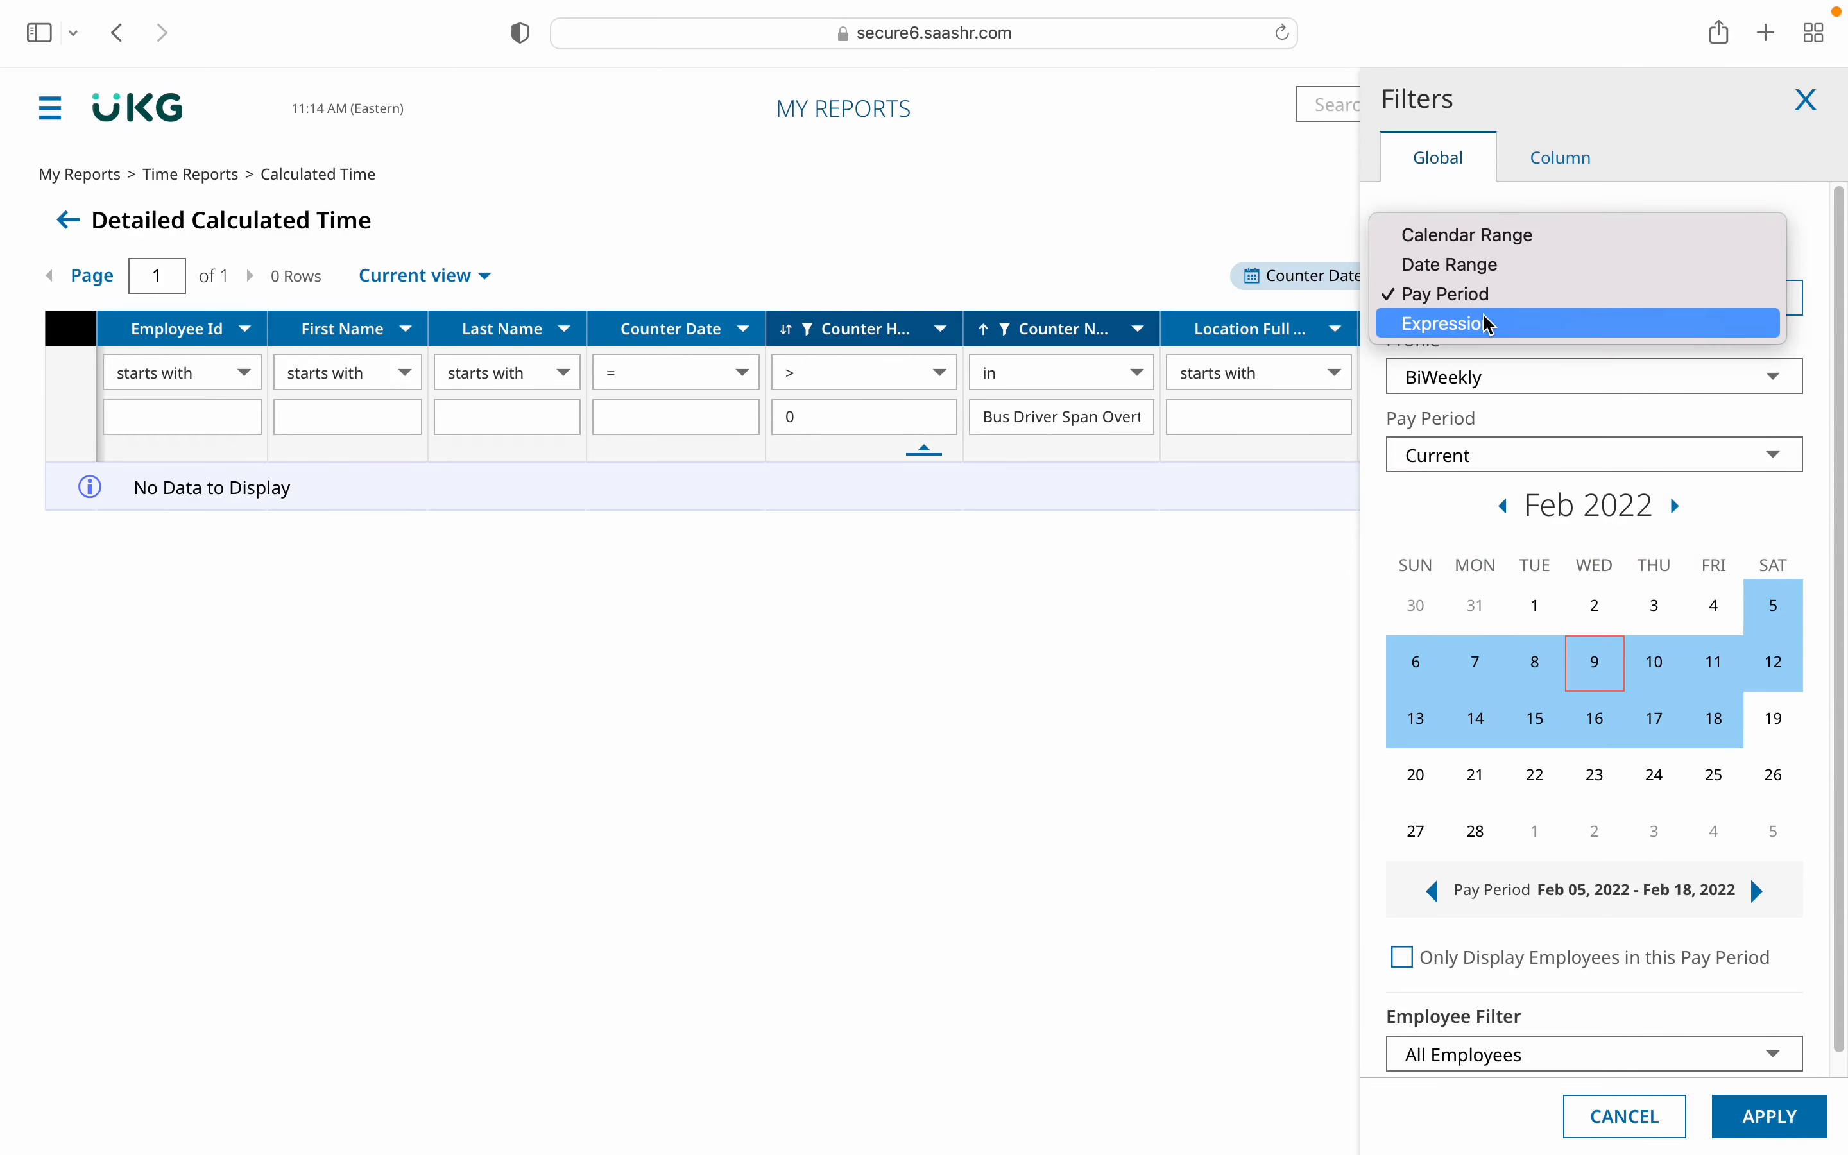
{"action": "left_click", "coordinate": [1511, 240]}
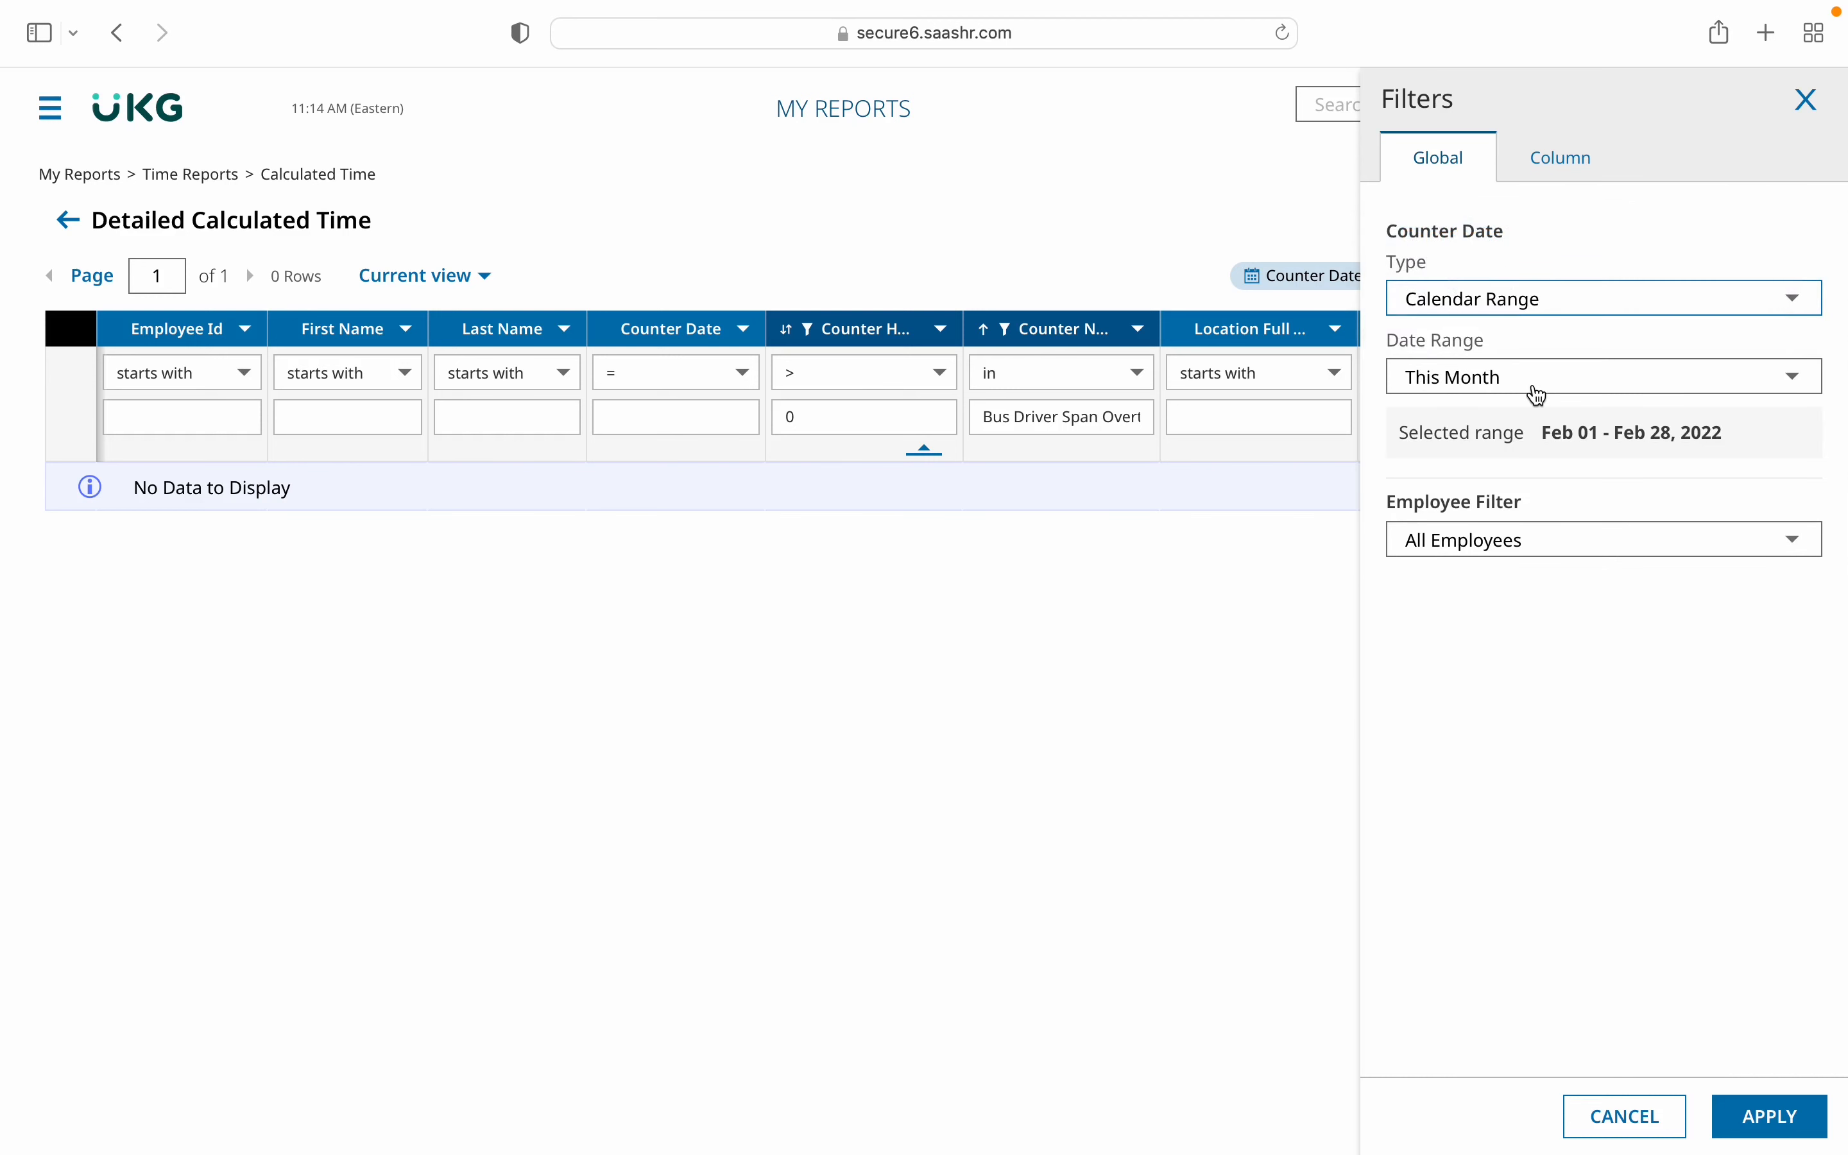
Set the Counter Date range to Last Month and apply the filter to the report.
{"action": "left_click", "coordinate": [1532, 381]}
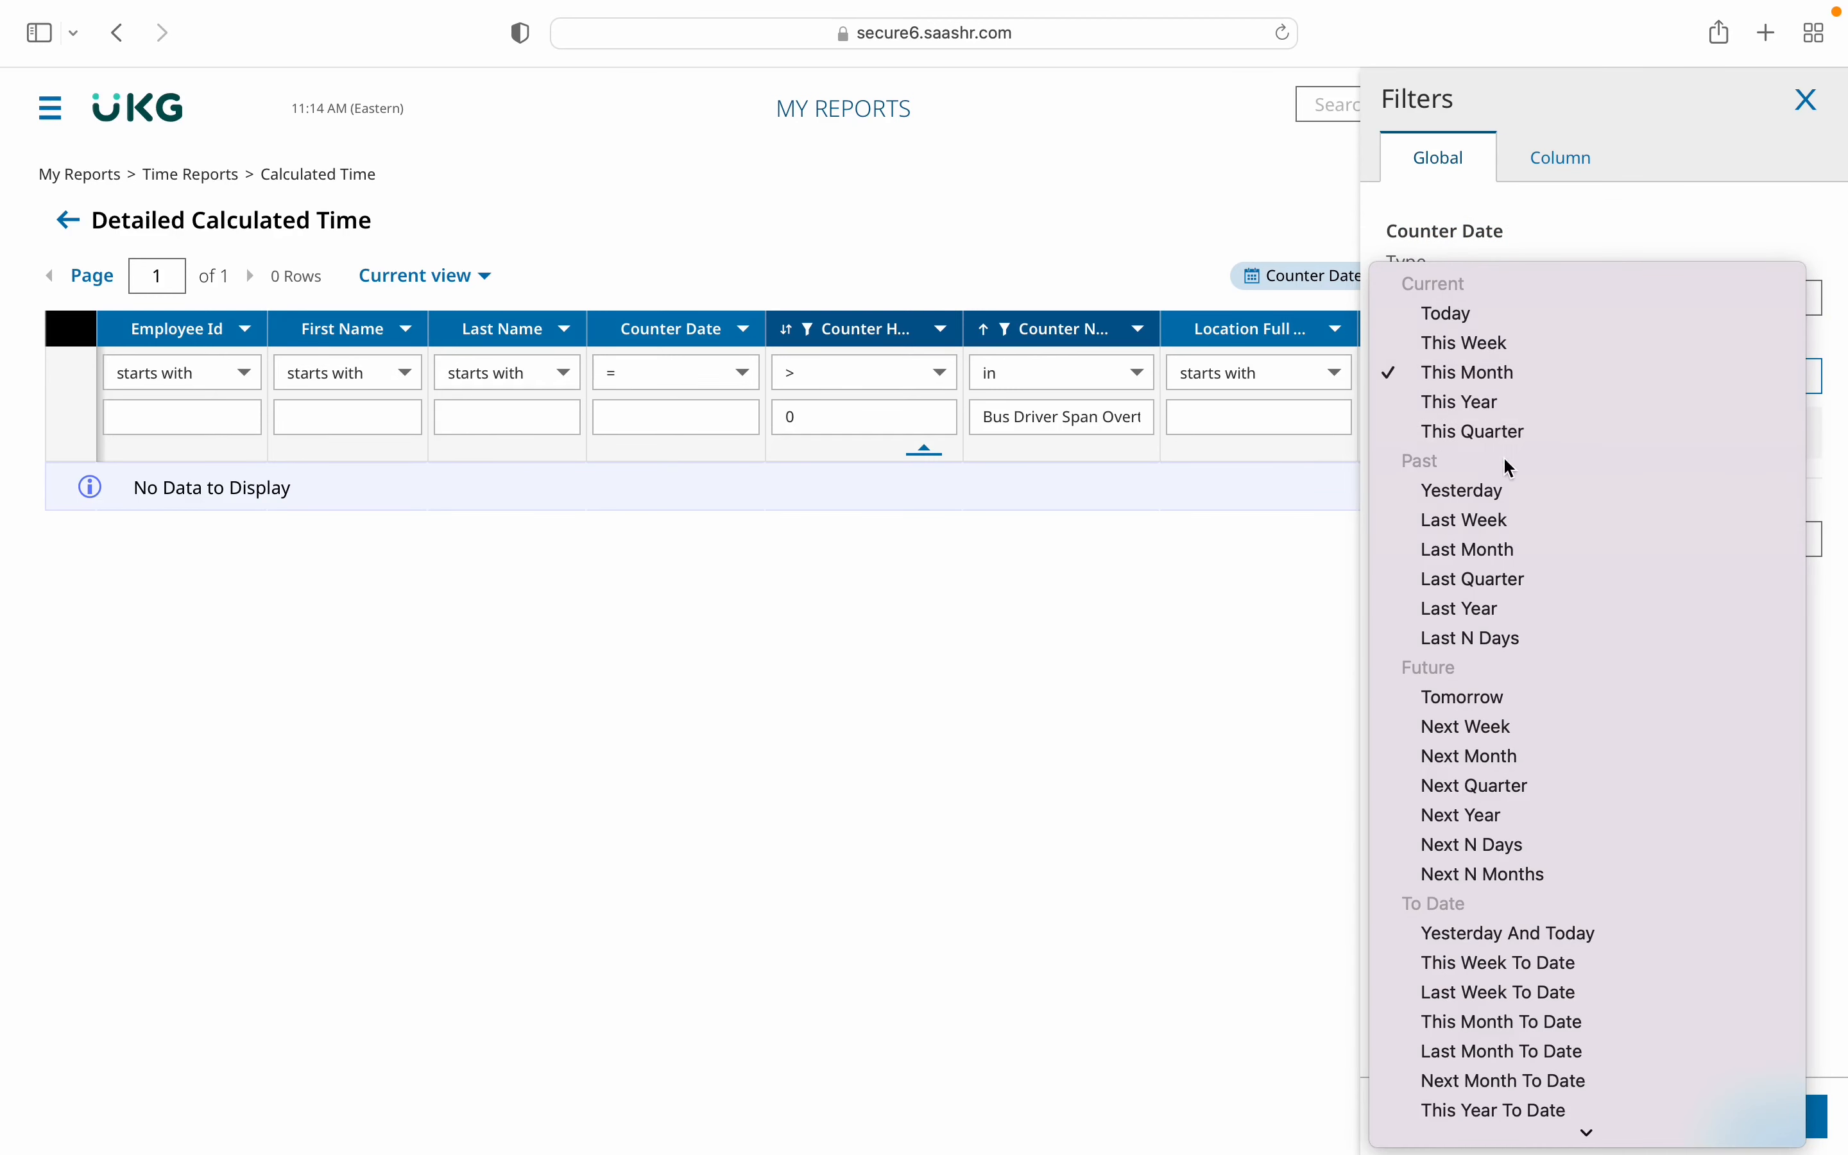
{"action": "left_click", "coordinate": [1494, 549]}
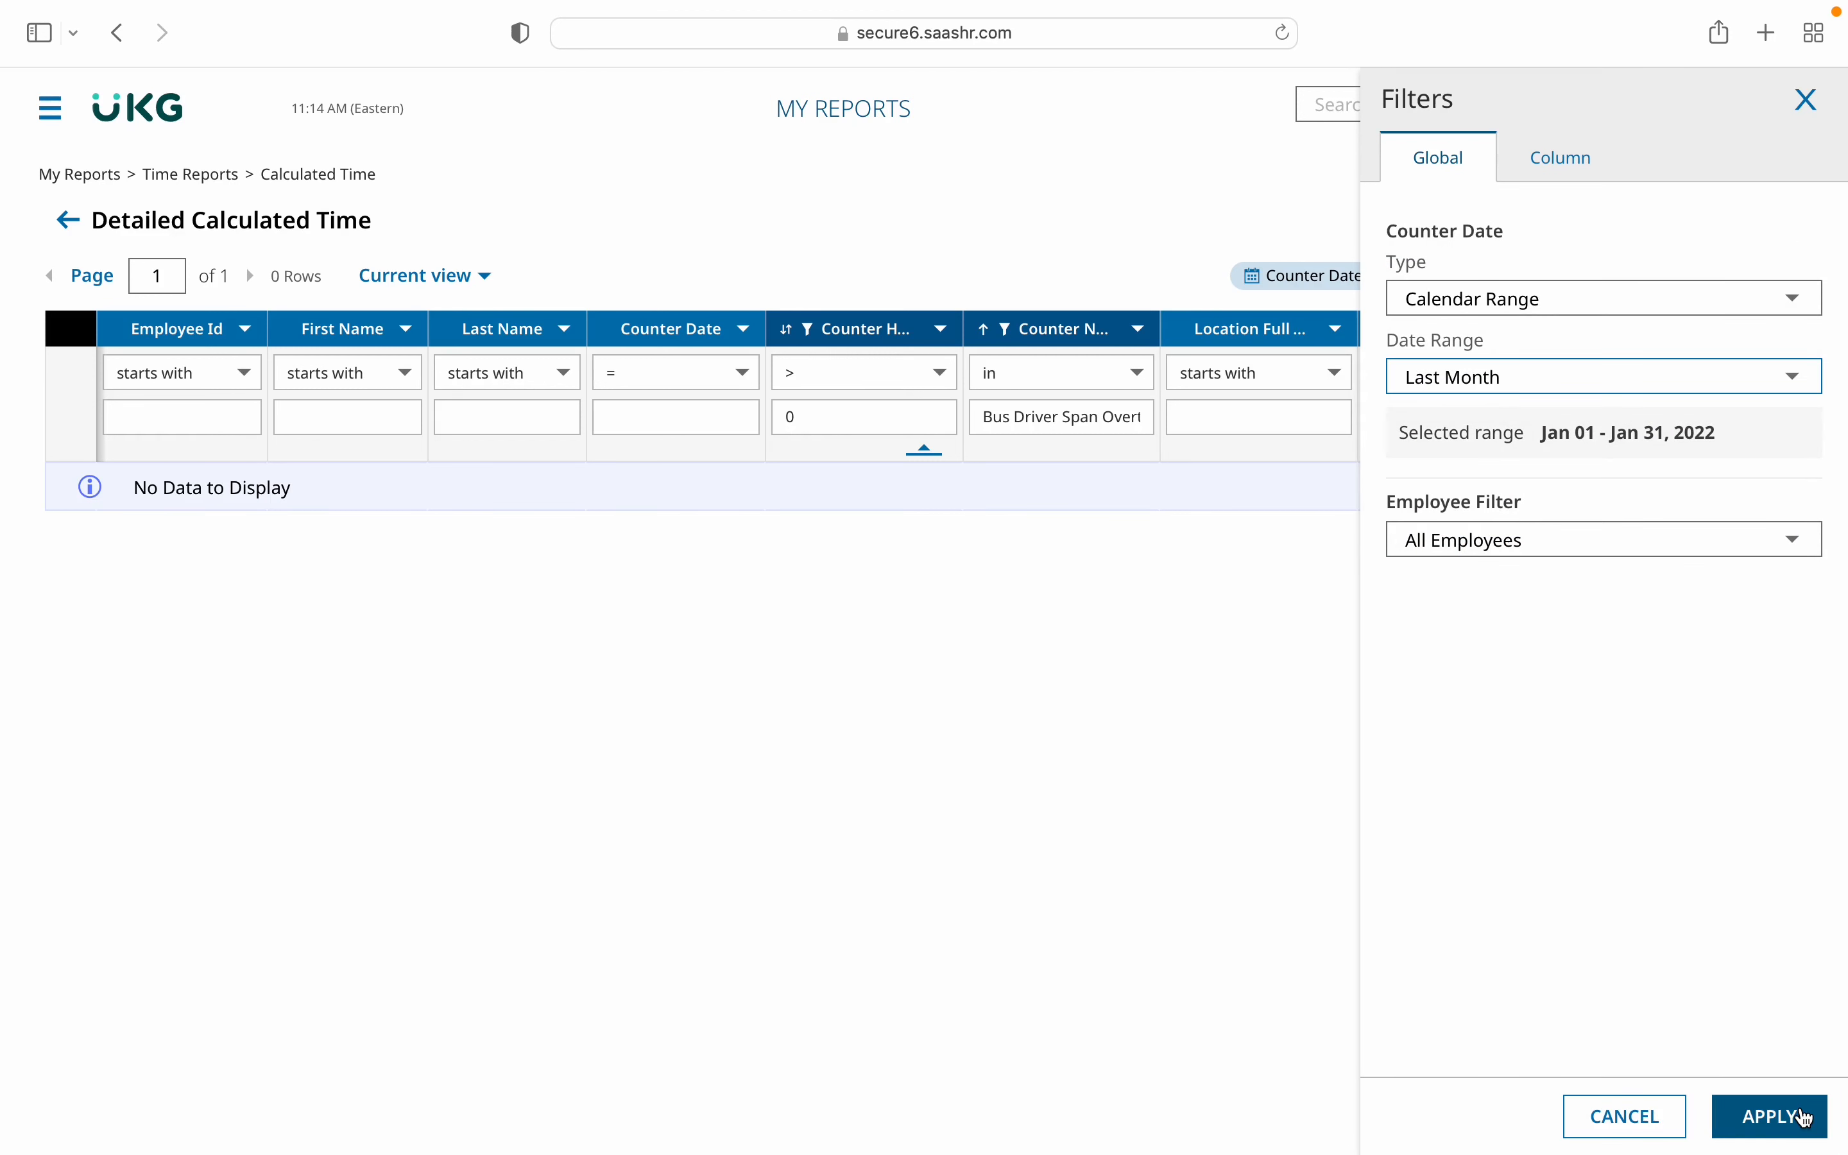
{"action": "left_click", "coordinate": [1769, 1115]}
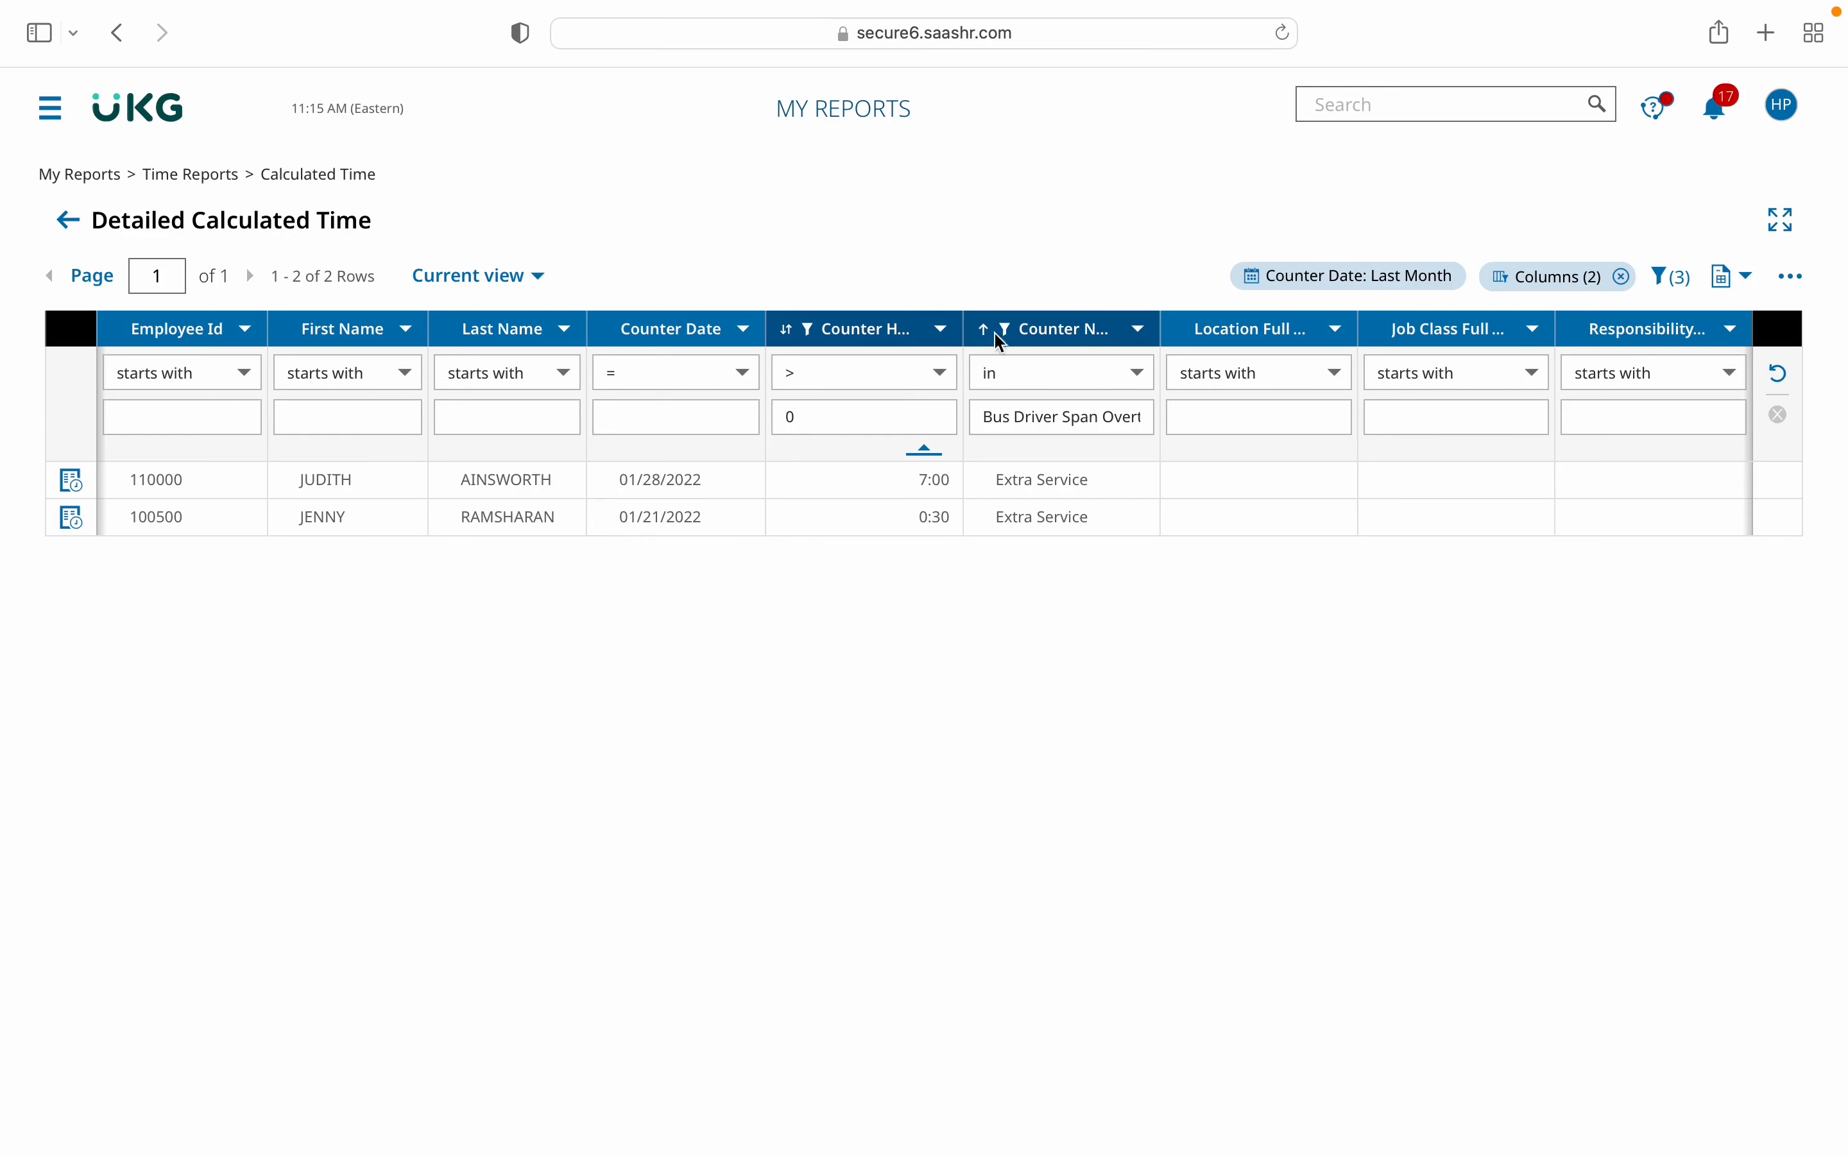
View the file formats available for exporting the report and close the export options without exporting.
{"action": "left_click", "coordinate": [1788, 279]}
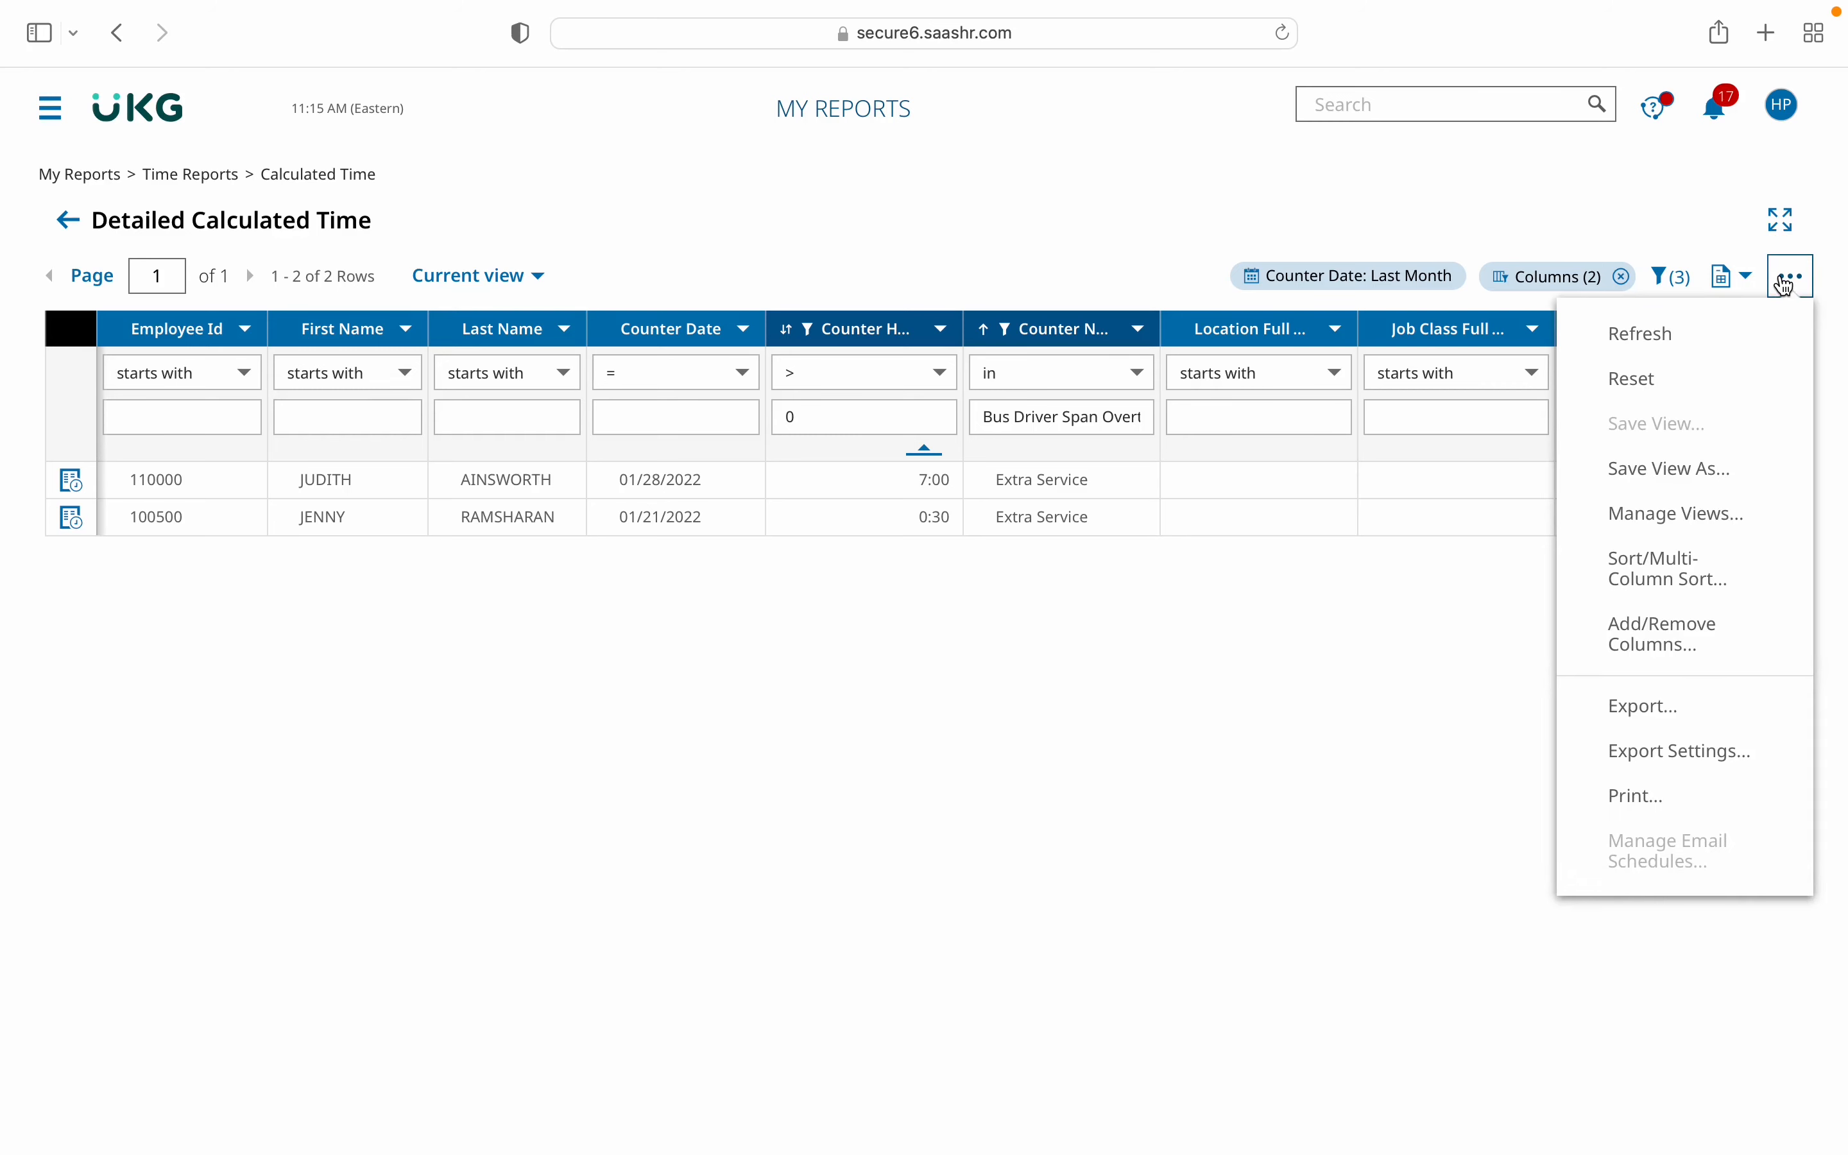
{"action": "left_click", "coordinate": [1707, 698]}
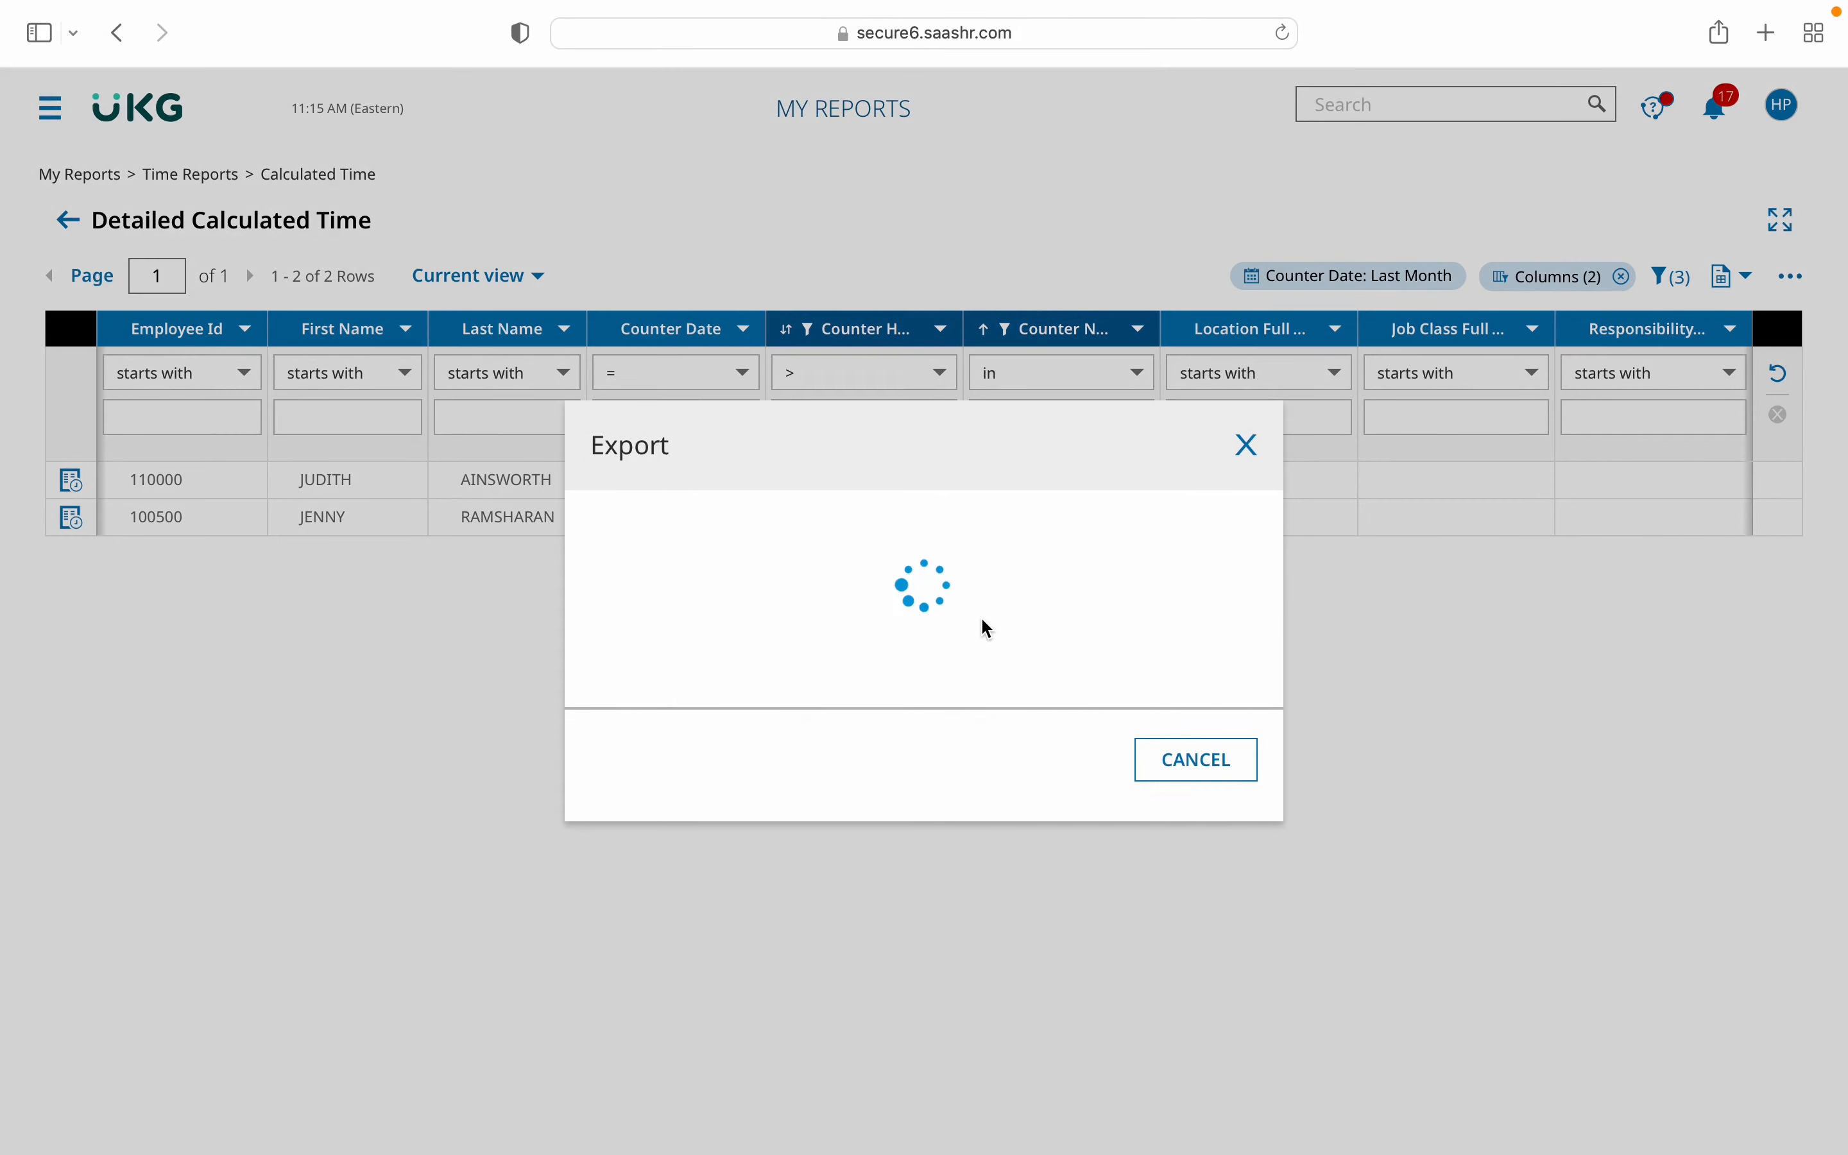
{"action": "left_click", "coordinate": [839, 607]}
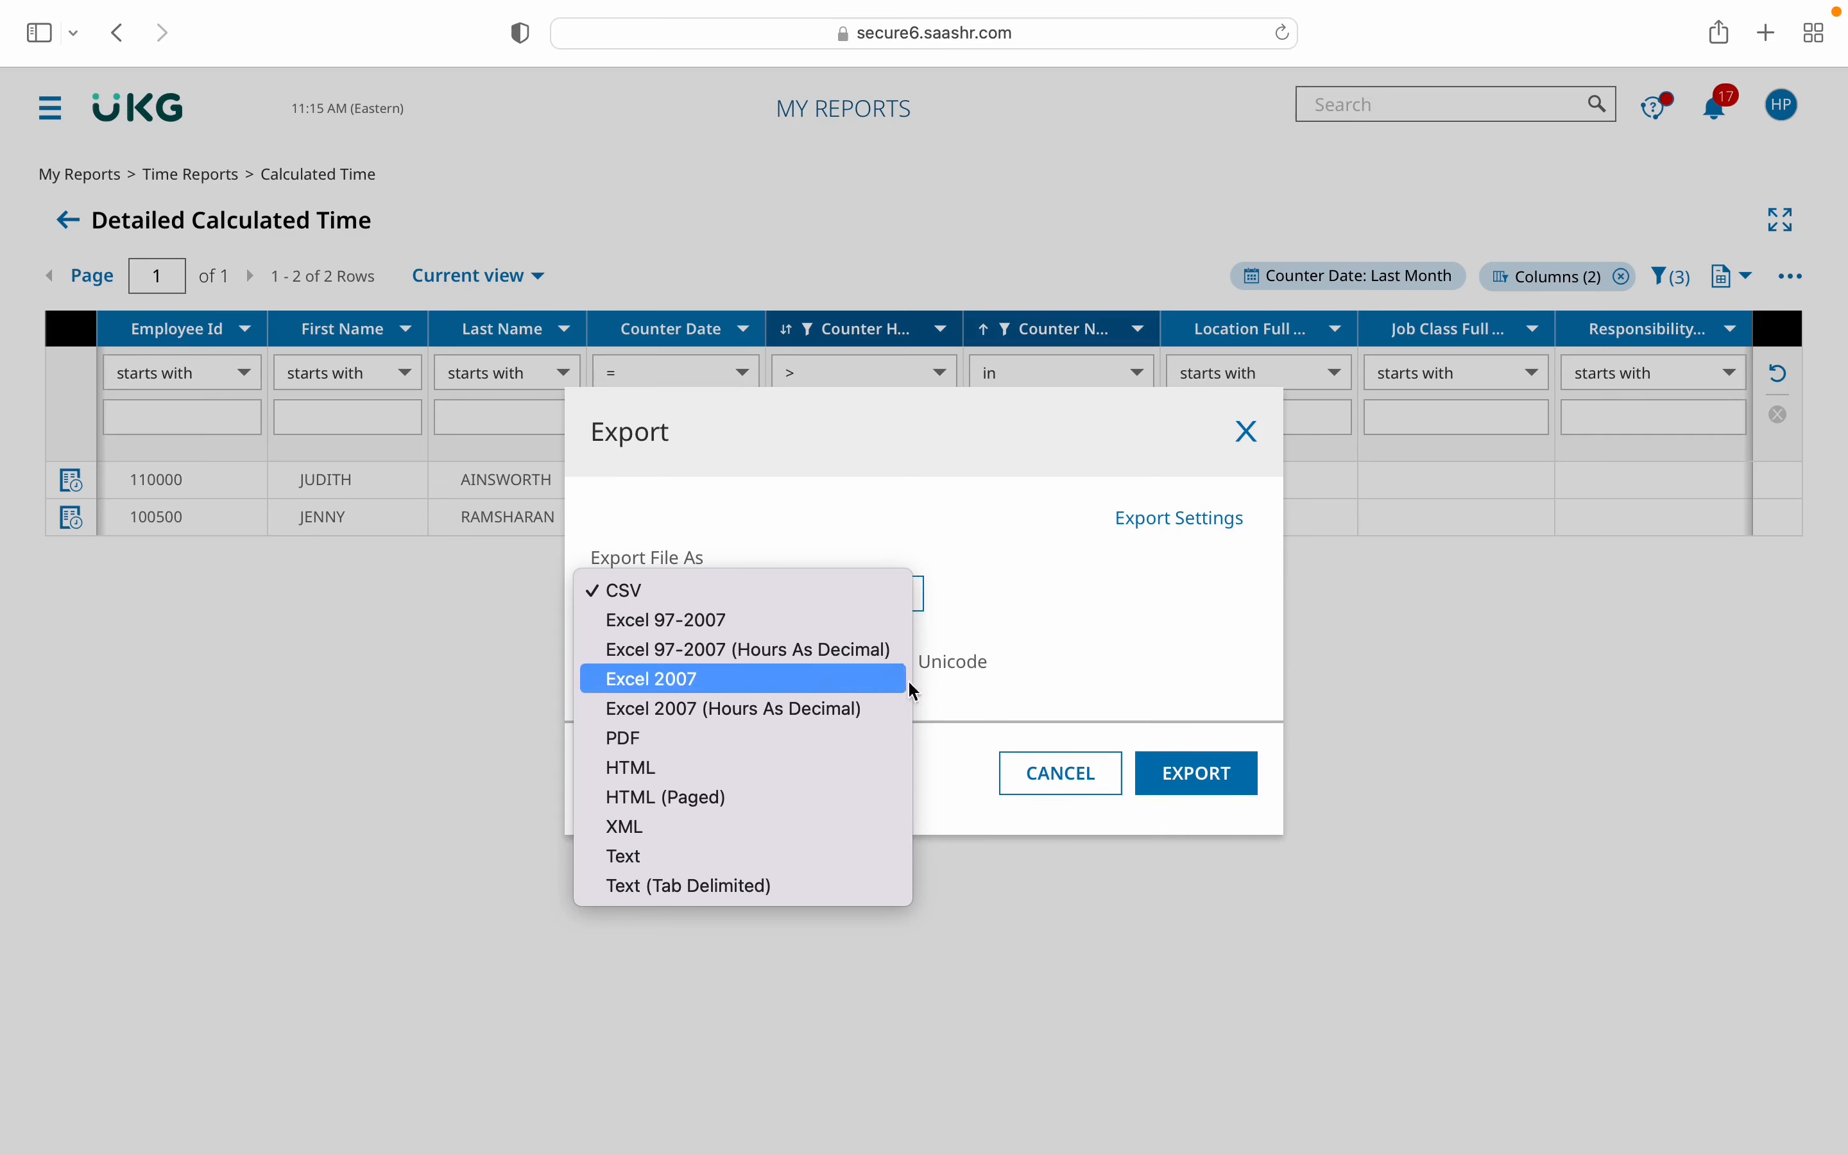
{"action": "left_click", "coordinate": [1258, 436]}
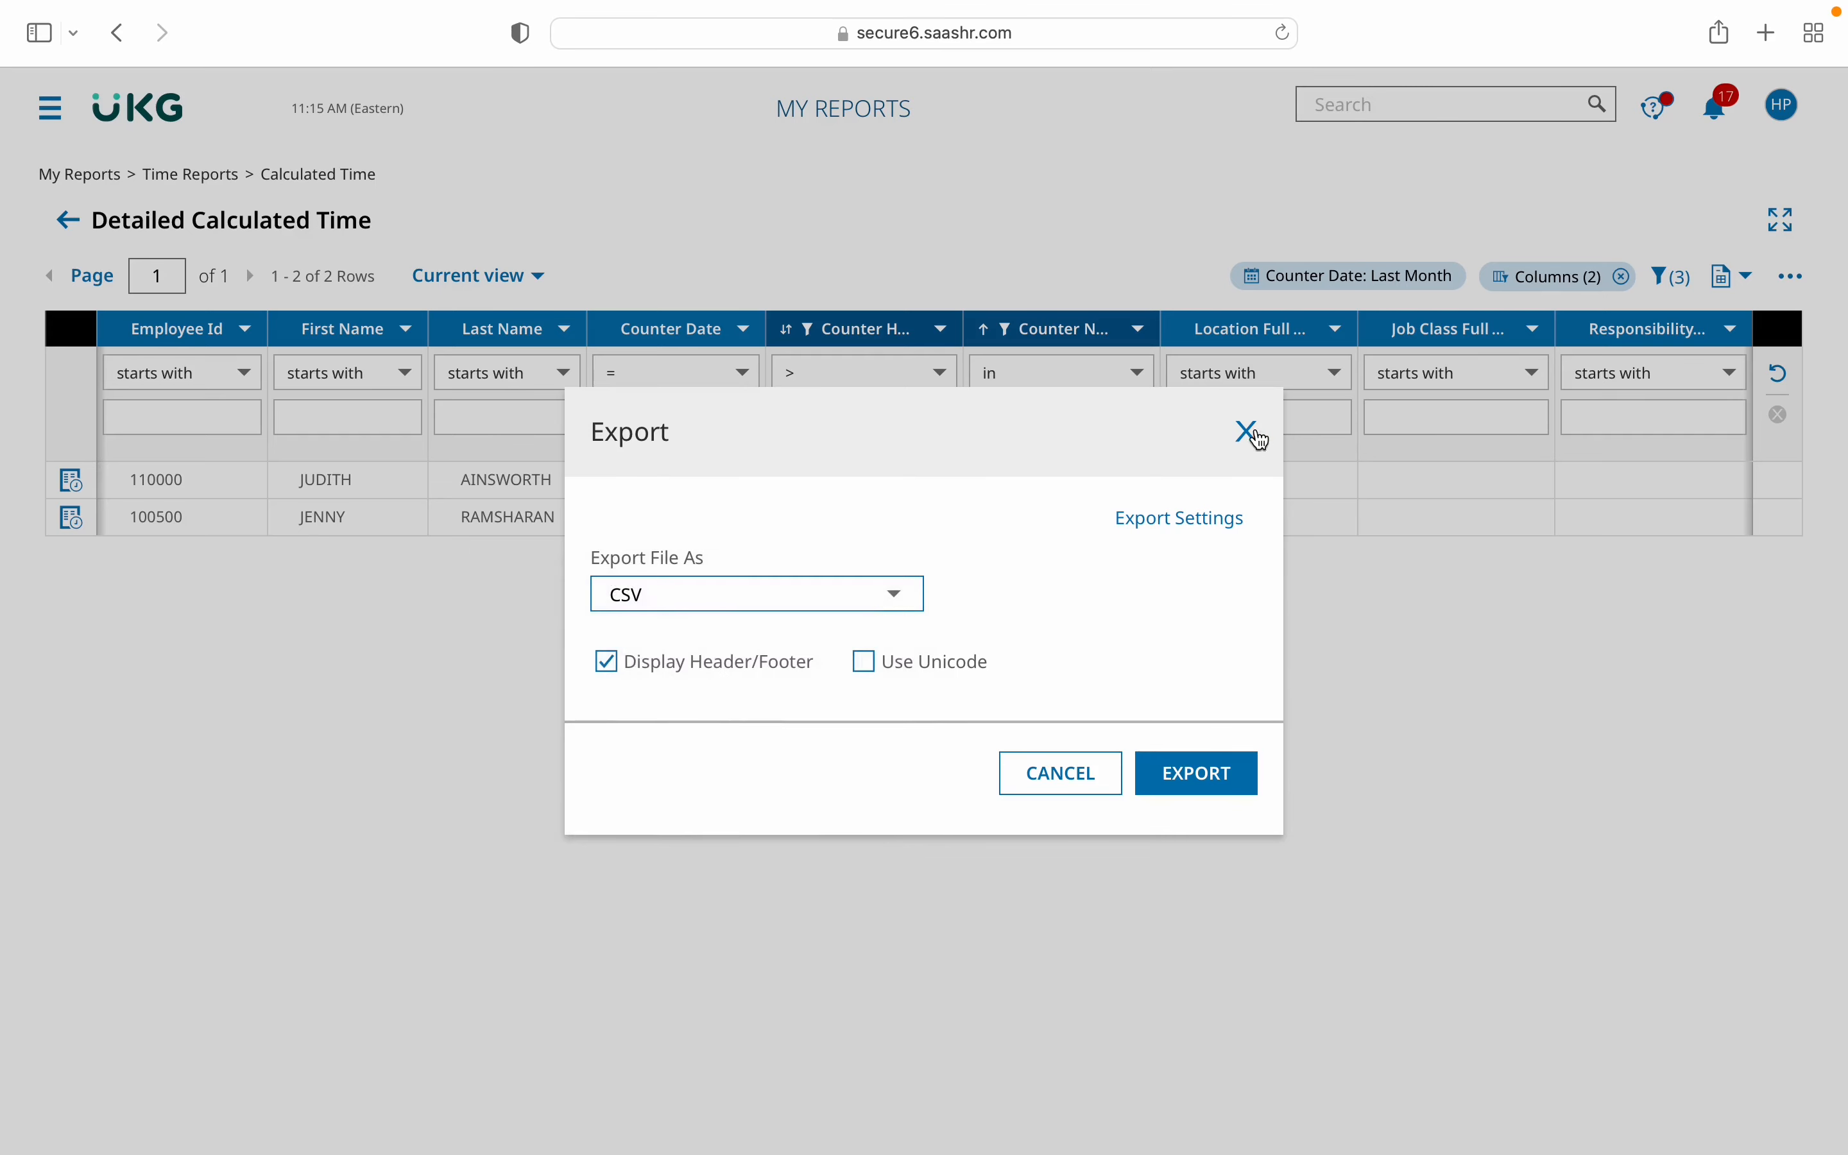
{"action": "left_click", "coordinate": [1253, 432]}
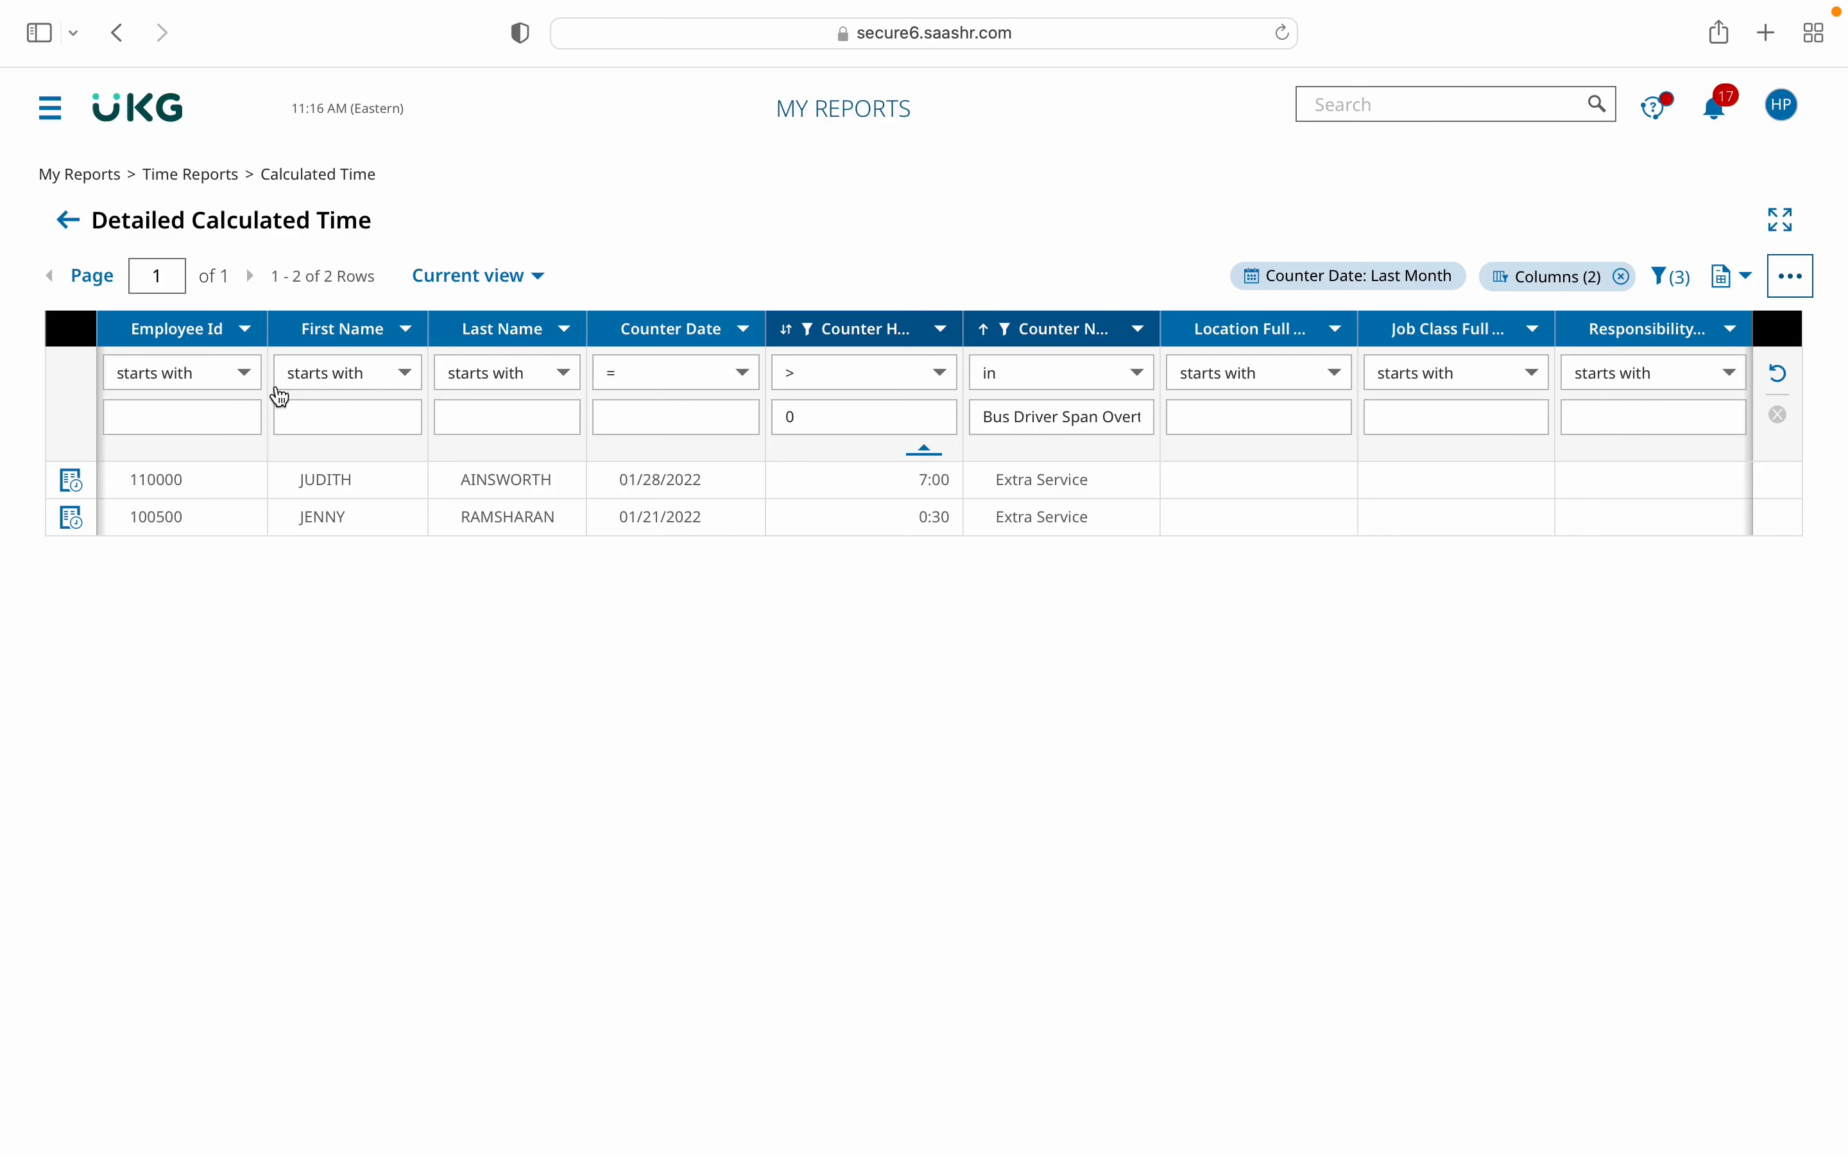
Filter the Employee Id column with the "in" operator, entering both listed employees' IDs separated by a comma.
{"action": "left_click", "coordinate": [238, 386]}
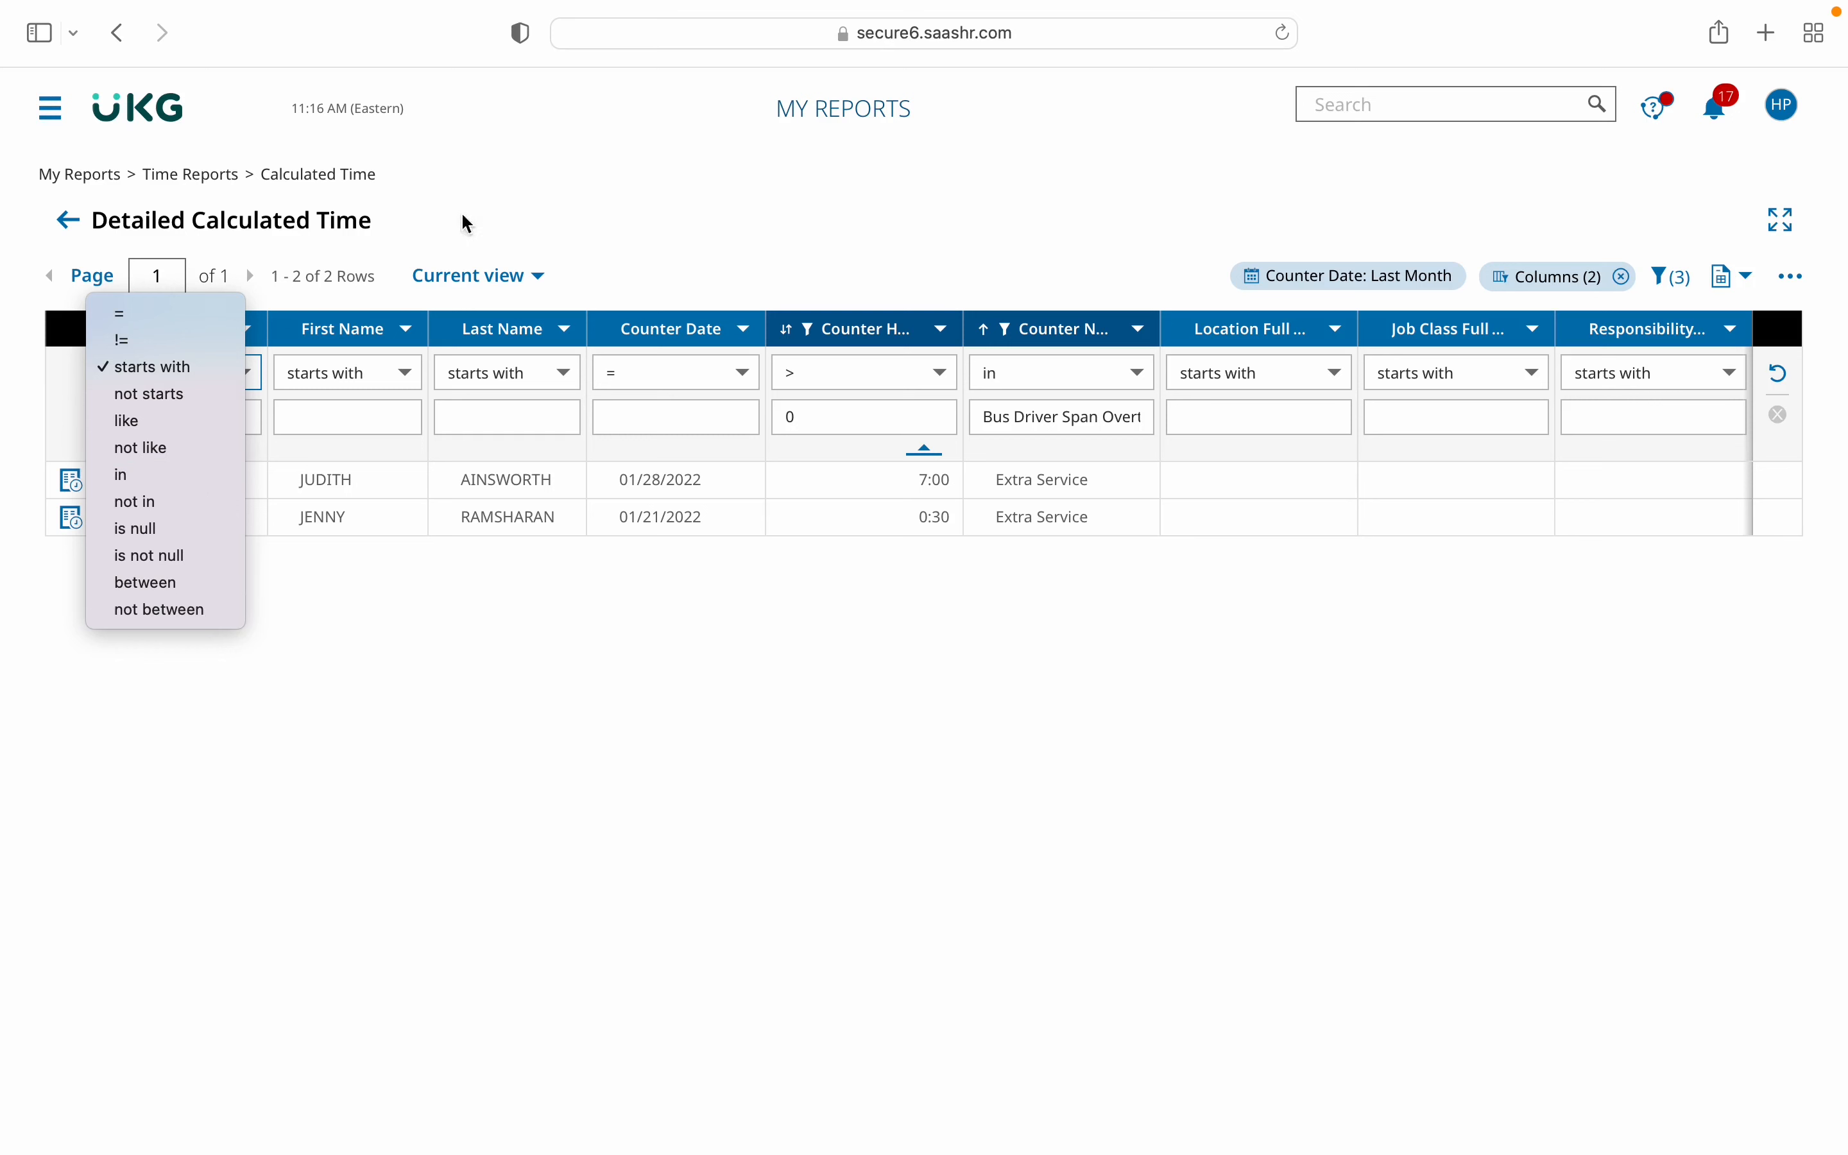
{"action": "left_click", "coordinate": [146, 465]}
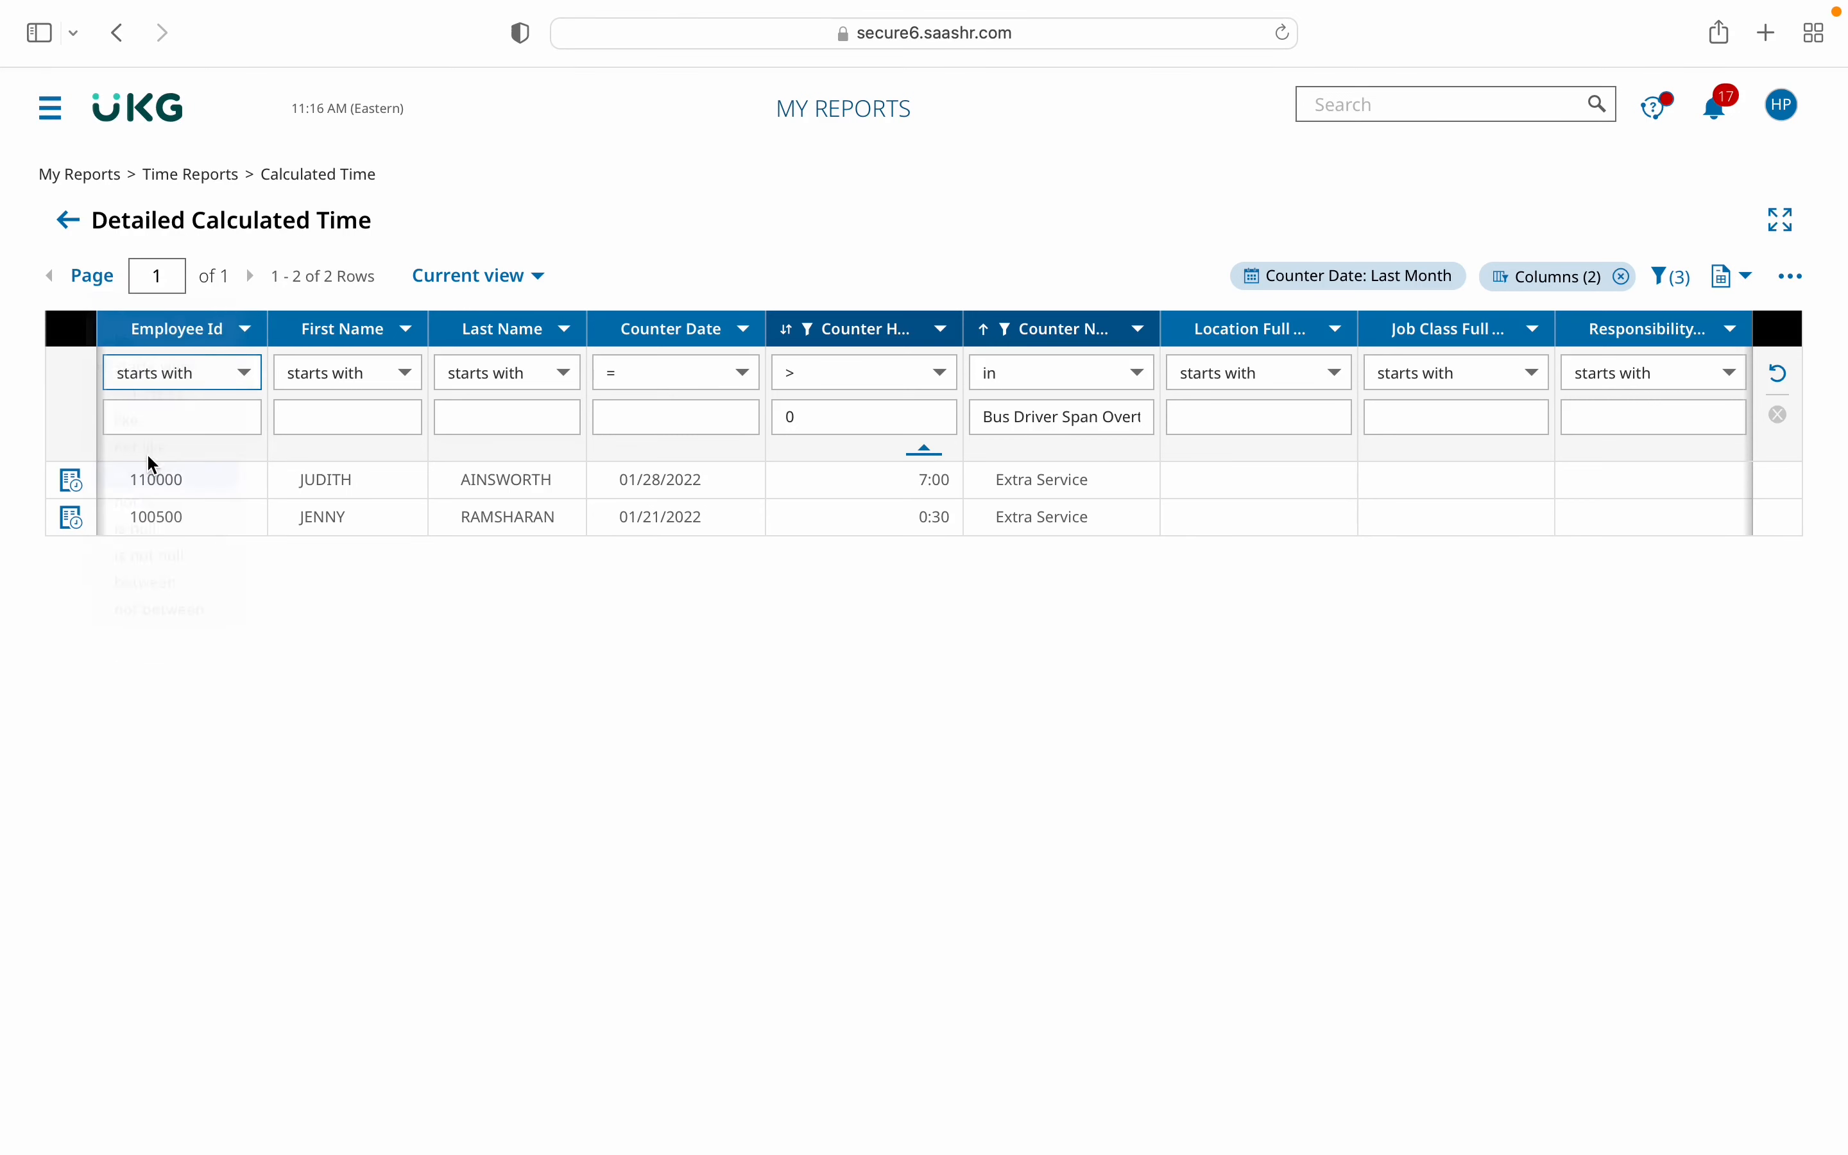
{"action": "left_click", "coordinate": [168, 430]}
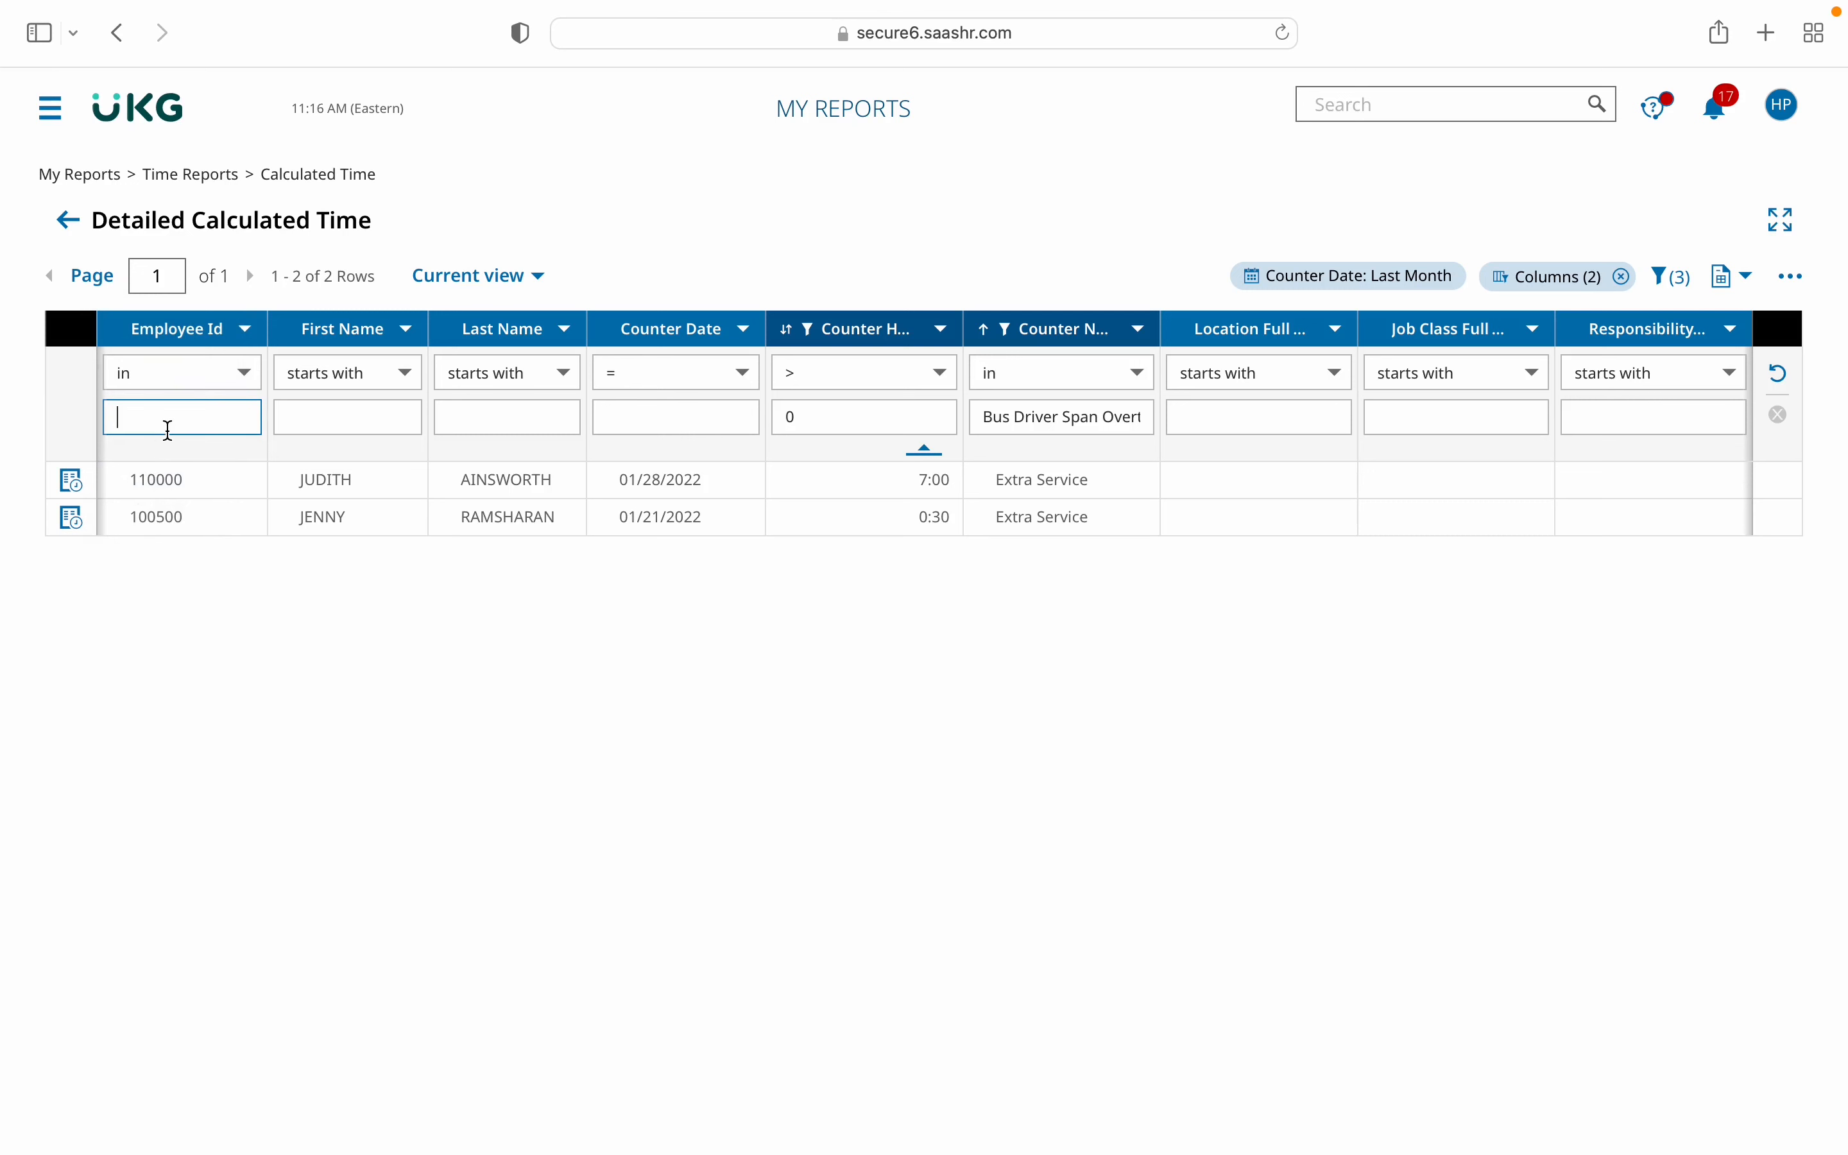
{"action": "type", "text": "110000,100500"}
{"action": "key", "text": "Return"}
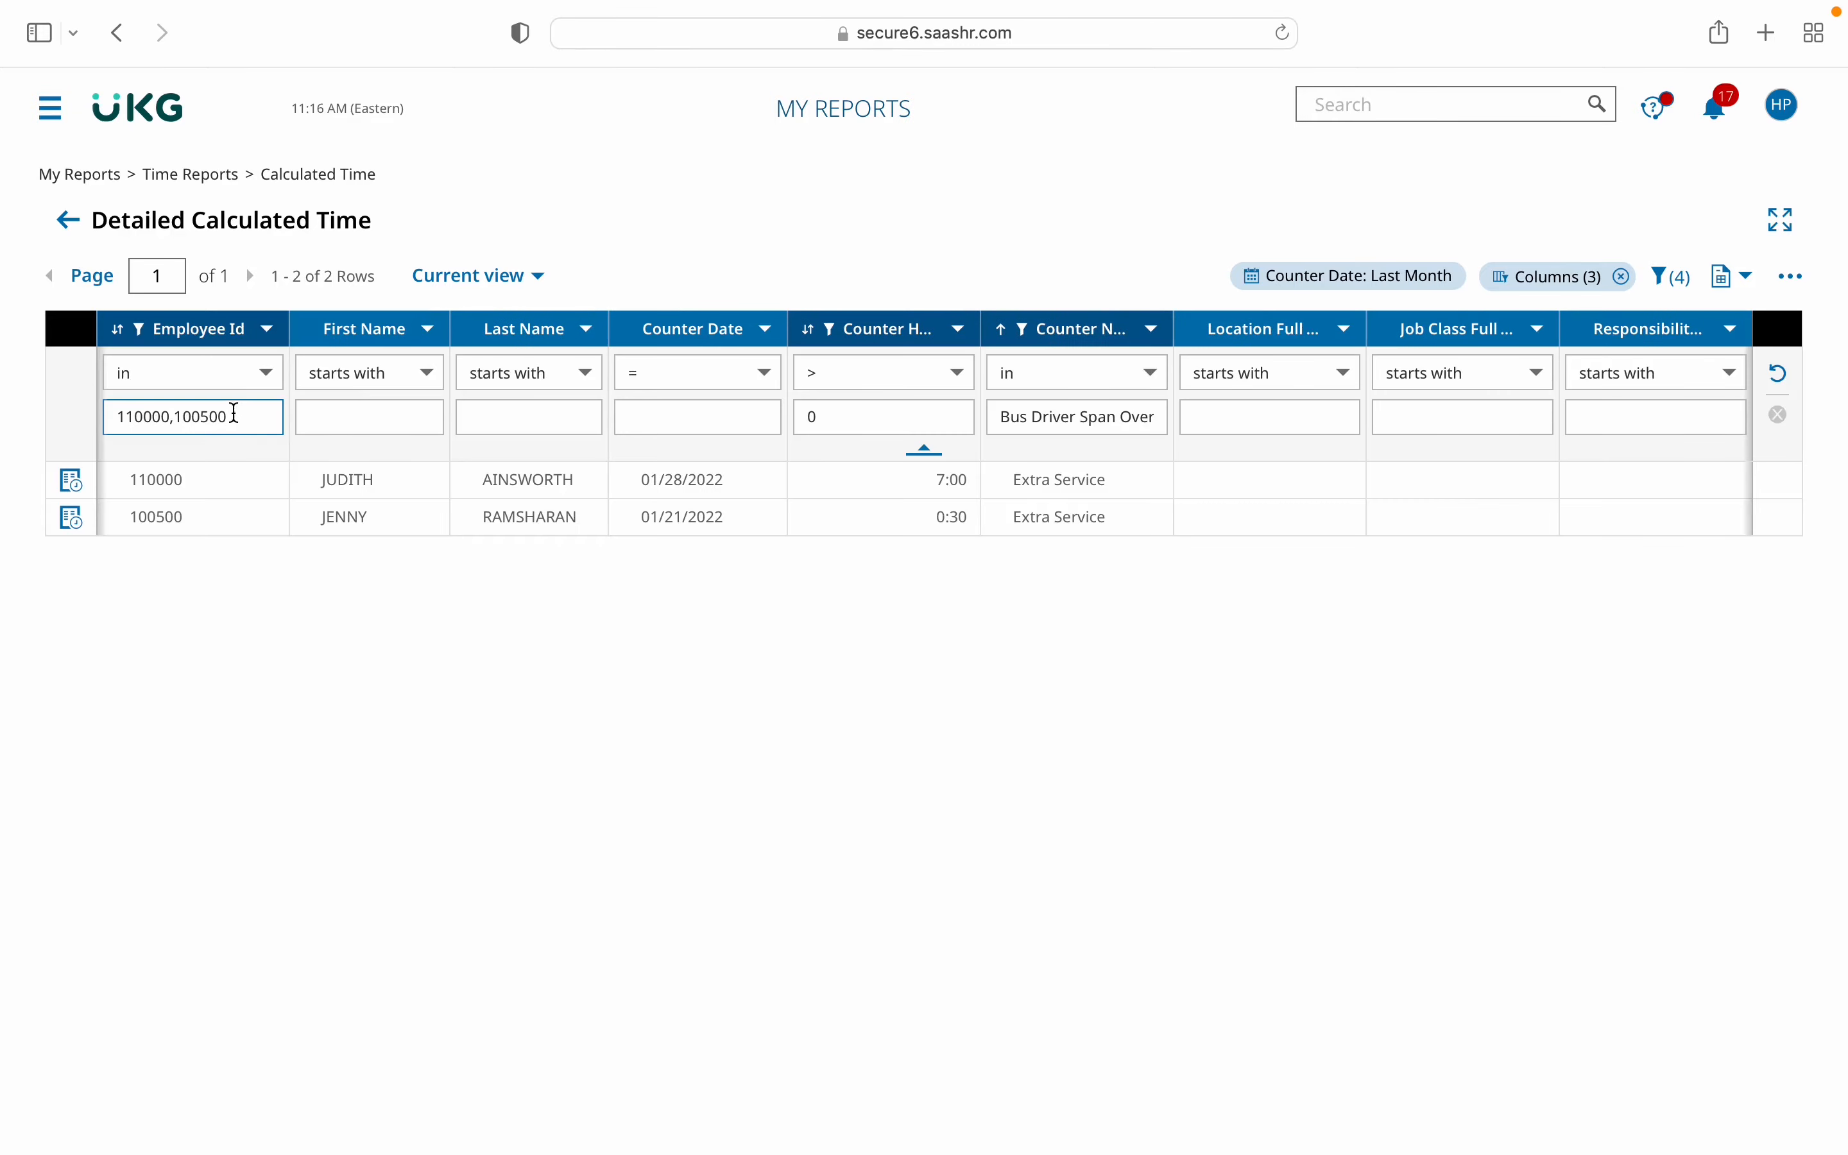
Change the Employee Id filter operator to "=" and keep only the first employee's ID as its value.
{"action": "left_click", "coordinate": [240, 381]}
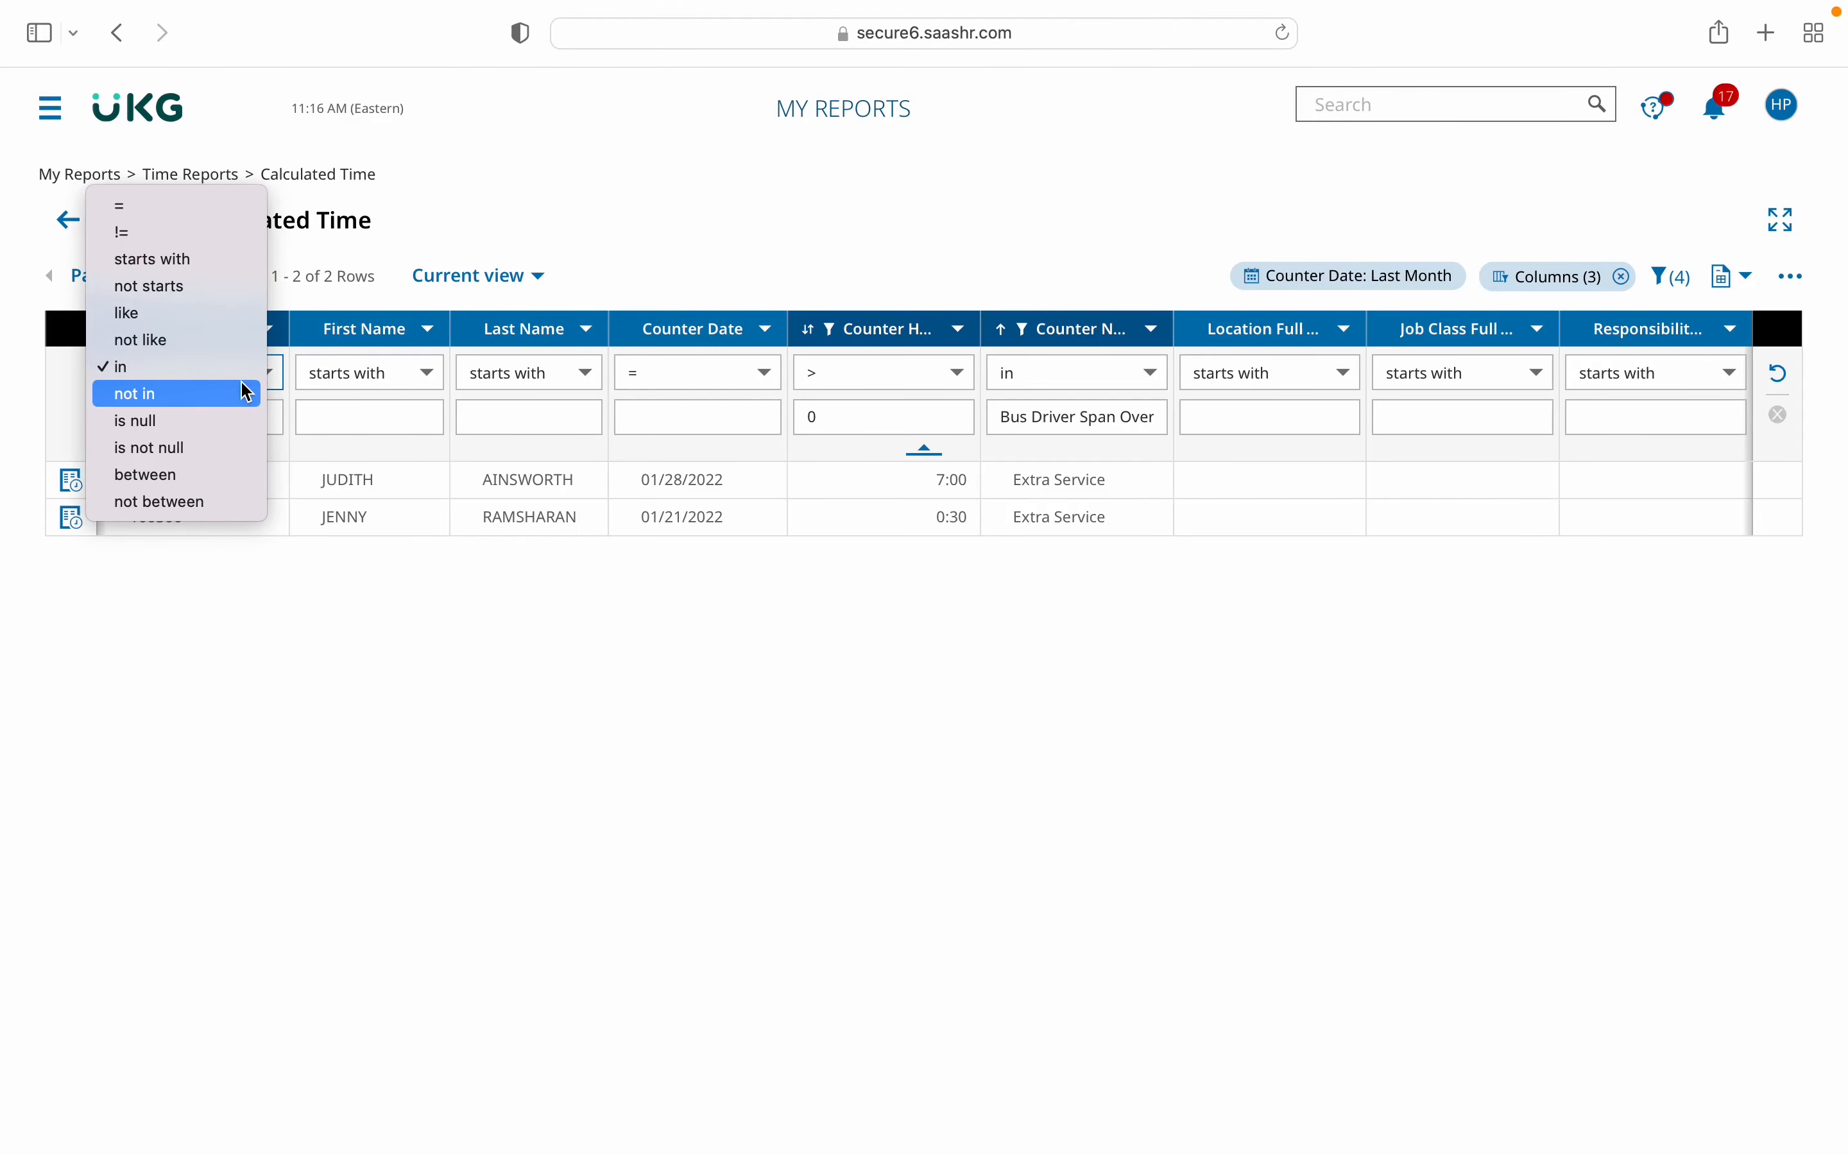
{"action": "left_click", "coordinate": [208, 220]}
{"action": "left_click_drag", "start_coordinate": [229, 416], "coordinate": [174, 417]}
{"action": "key", "text": "BackSpace"}
{"action": "key", "text": "BackSpace"}
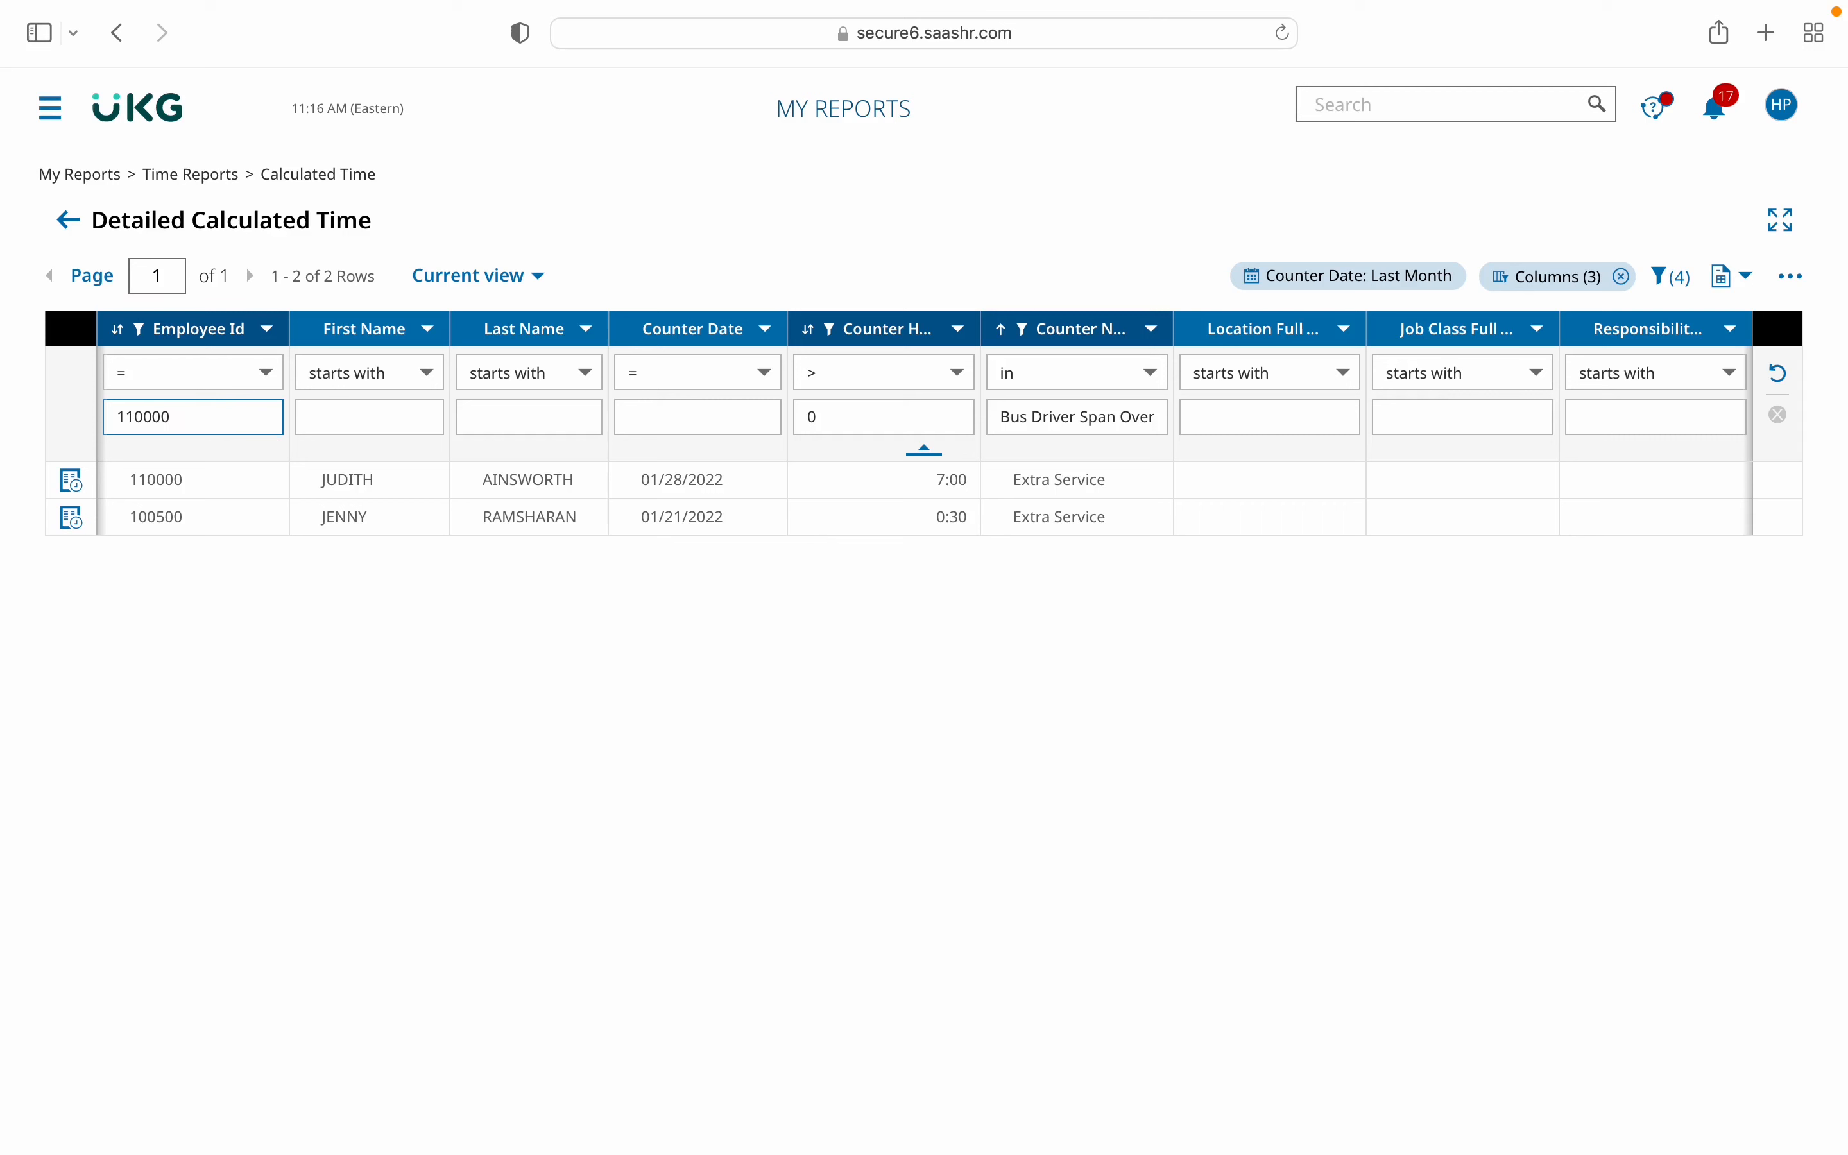
{"action": "key", "text": "Return"}
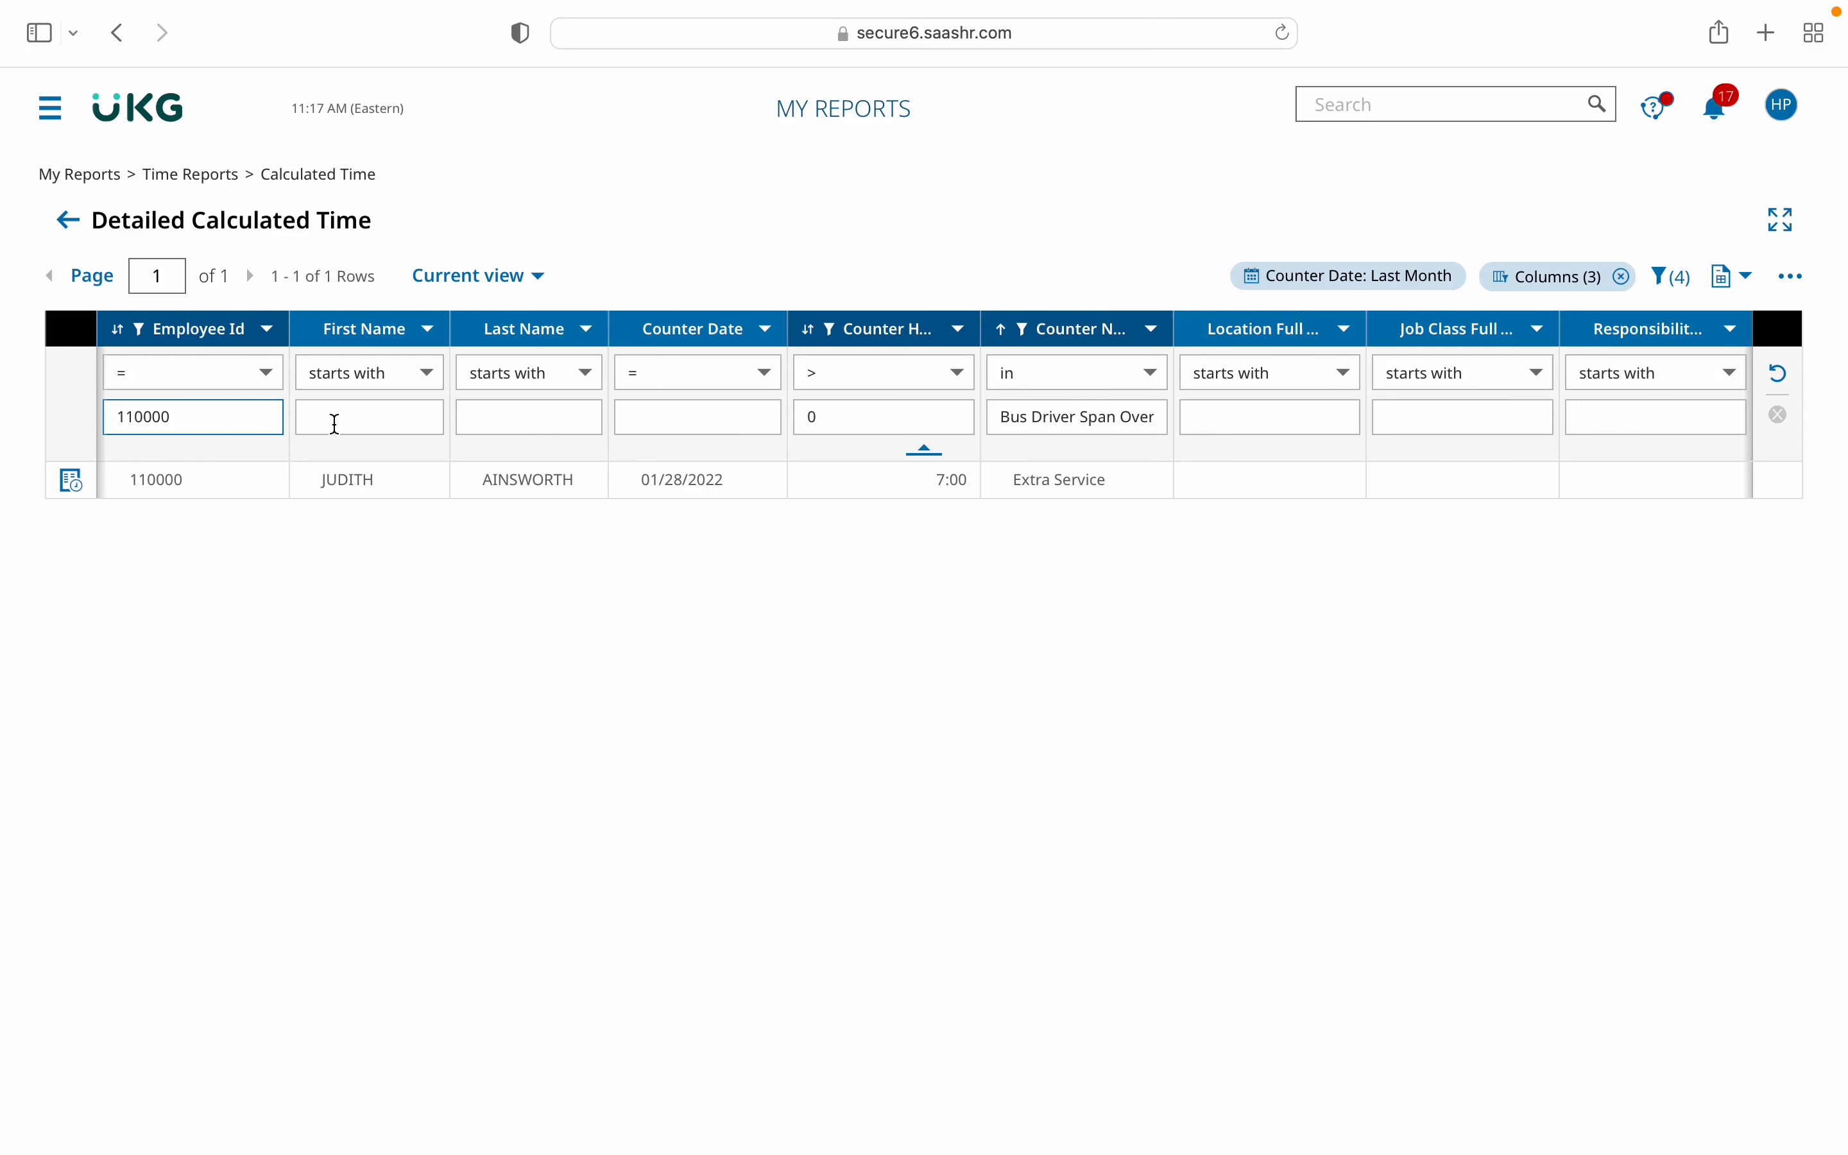
Clear the Employee Id filter value and reapply the report filters.
{"action": "left_click", "coordinate": [198, 388]}
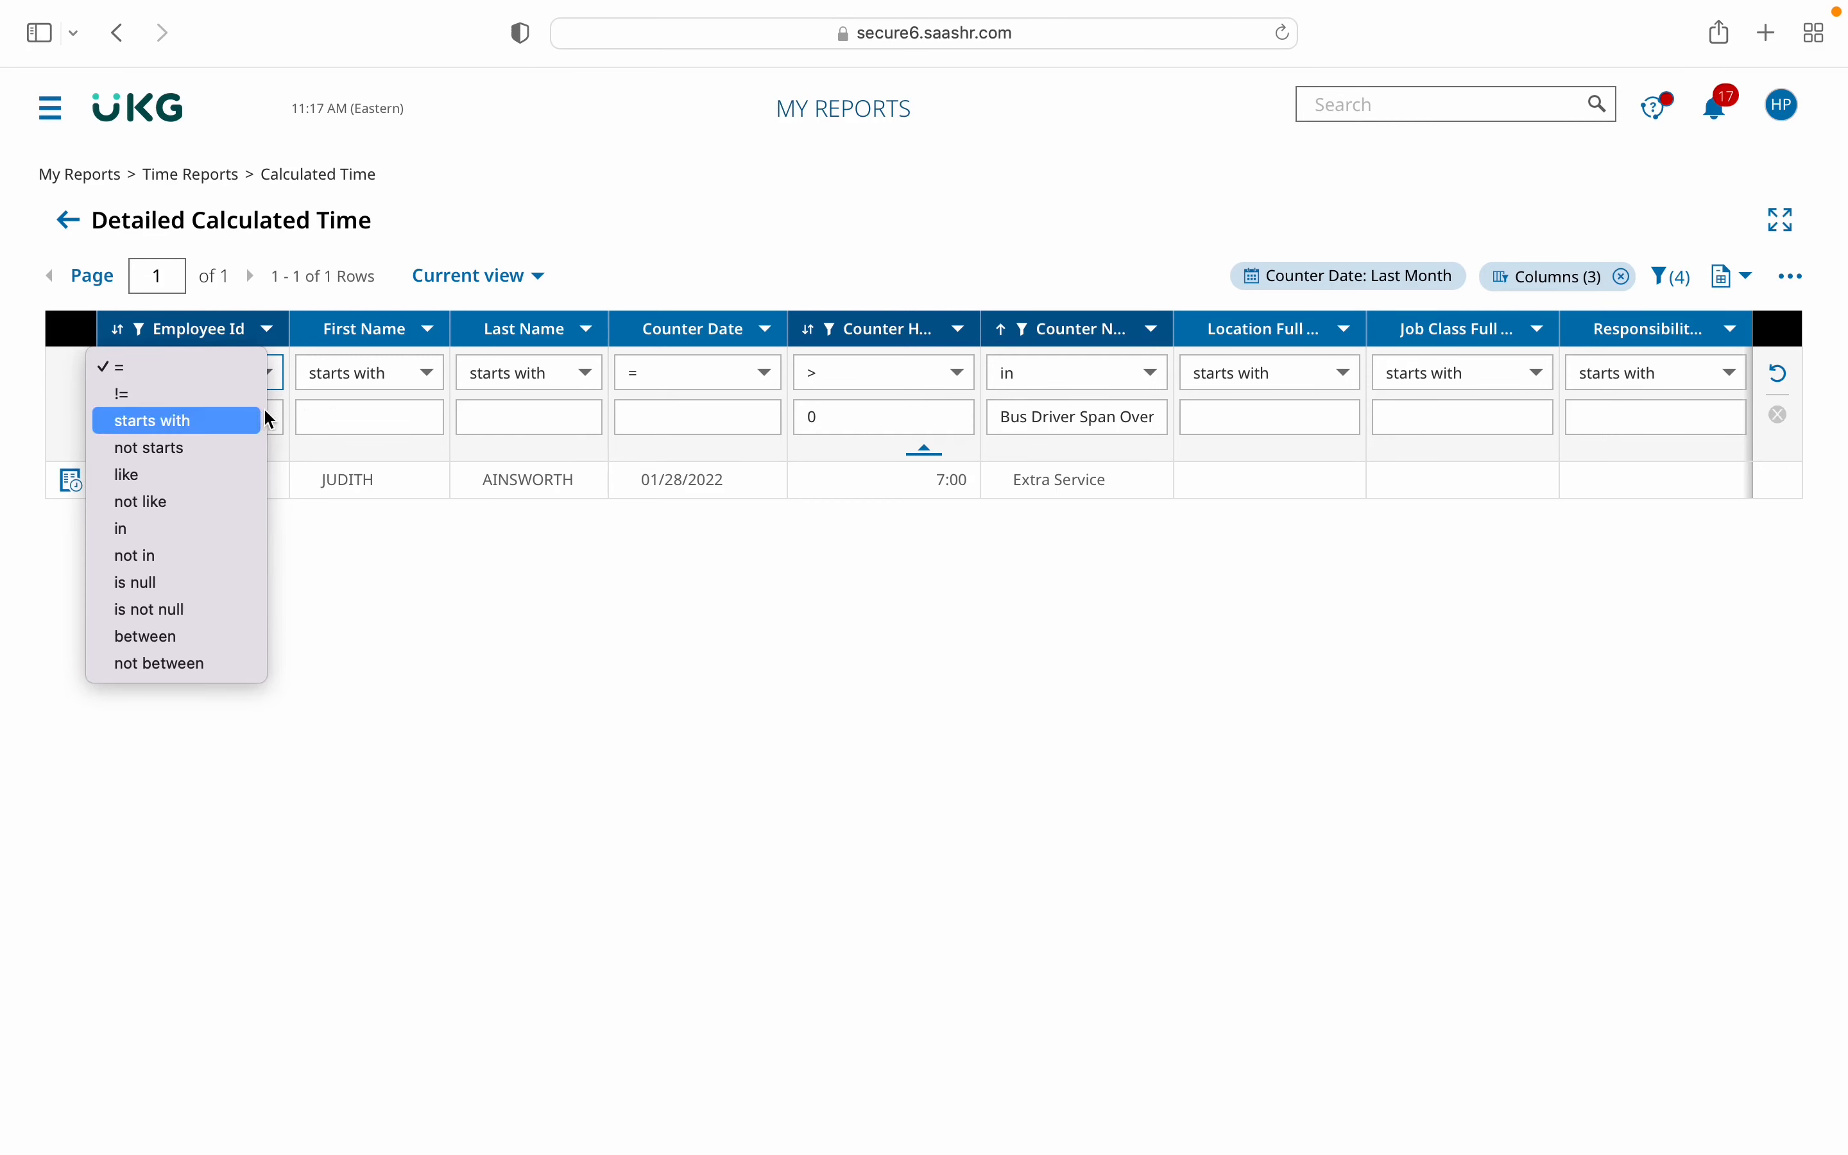
{"action": "left_click", "coordinate": [339, 412]}
{"action": "double_click", "coordinate": [245, 414]}
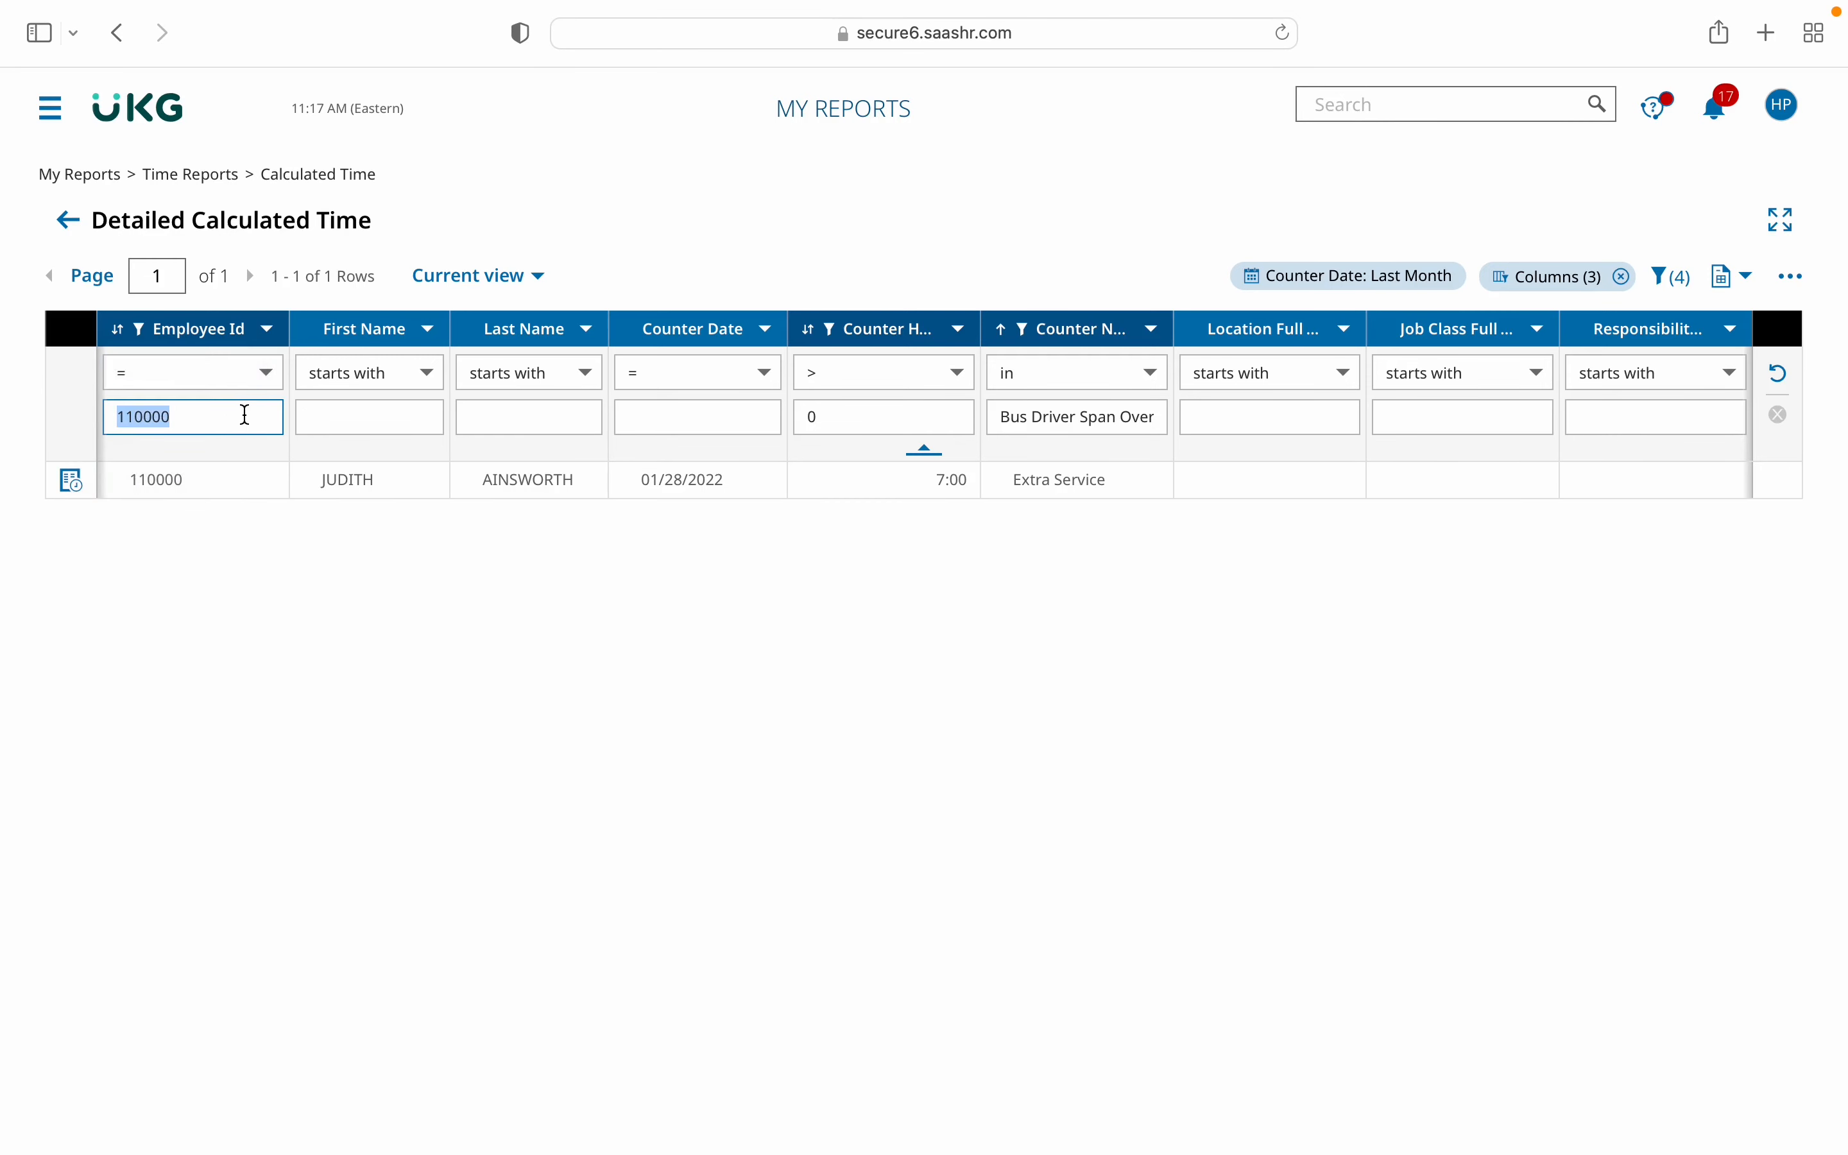
{"action": "key", "text": "BackSpace"}
{"action": "key", "text": "Return"}
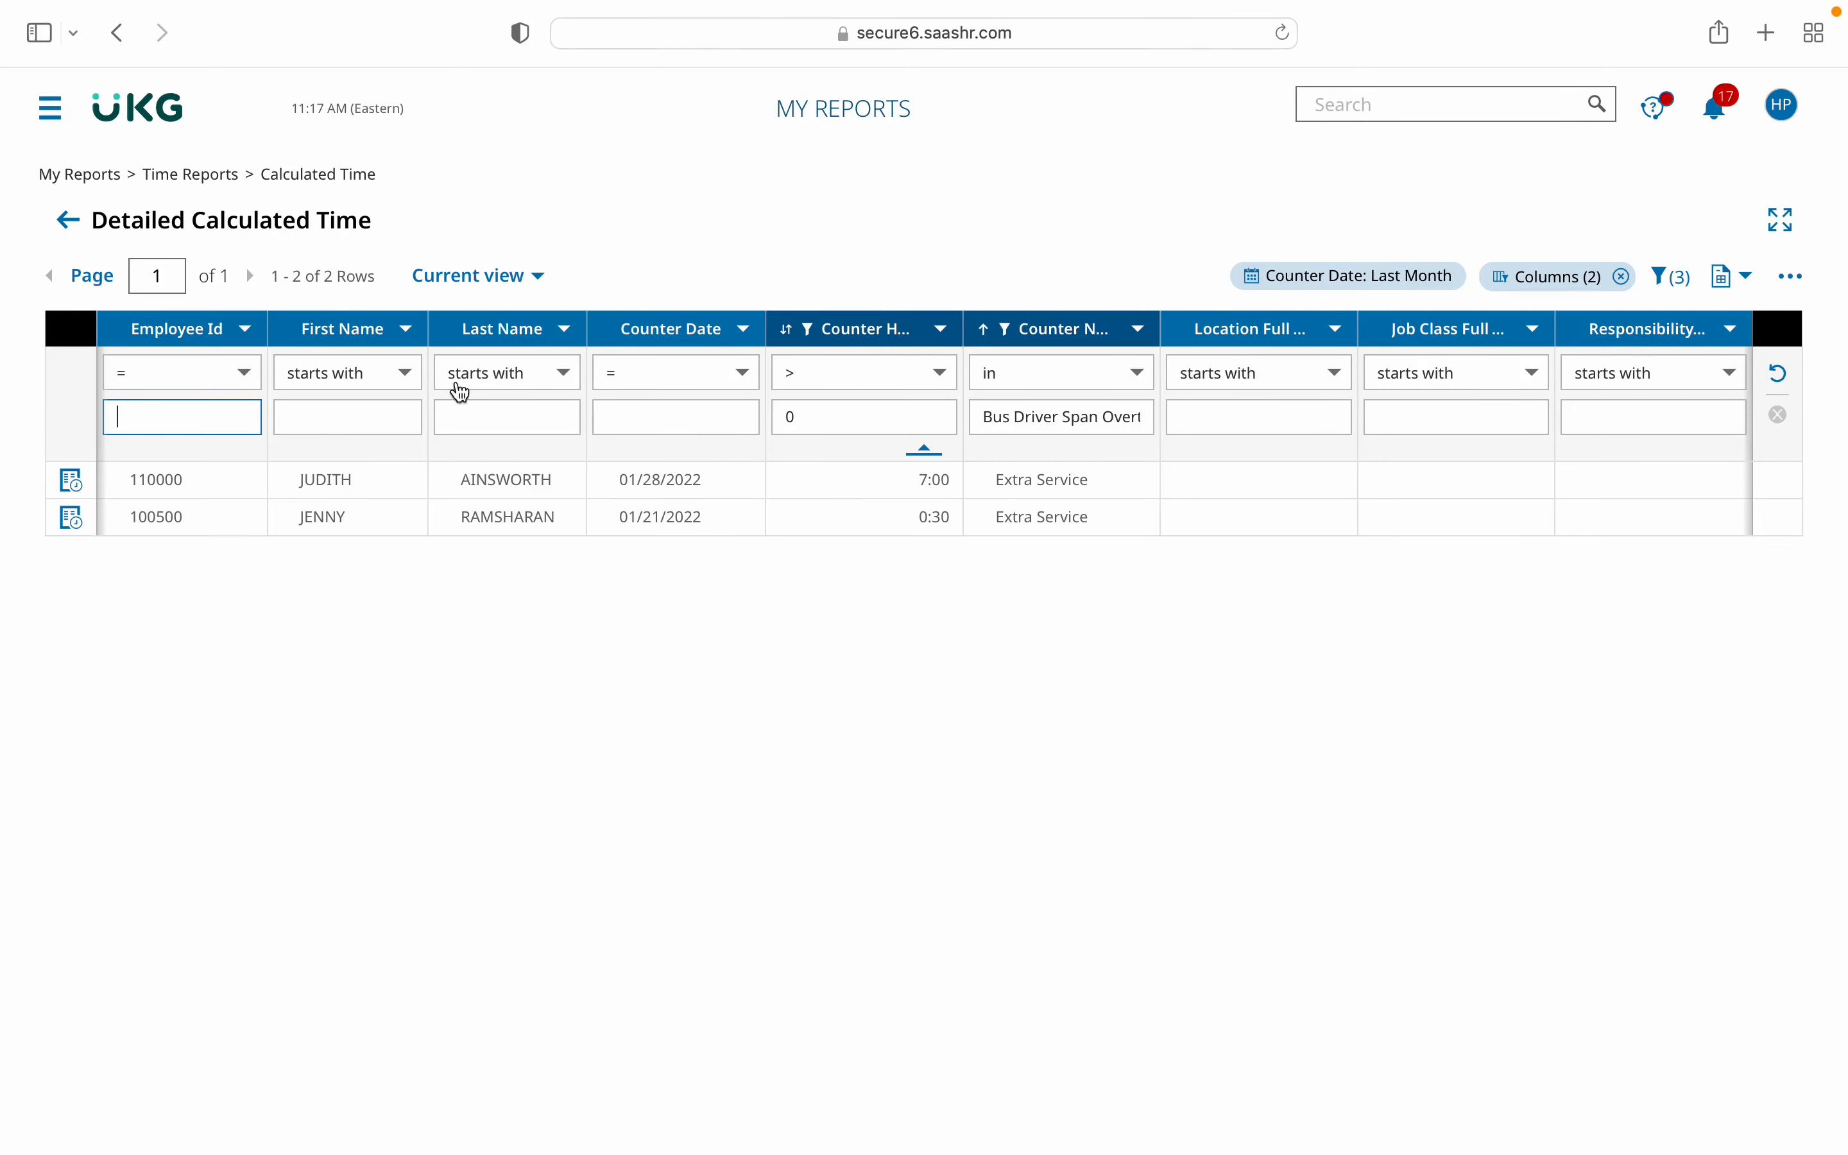
Filter the First Name column with the "=" operator, entering the first three letters of the first employee's name.
{"action": "left_click", "coordinate": [377, 378]}
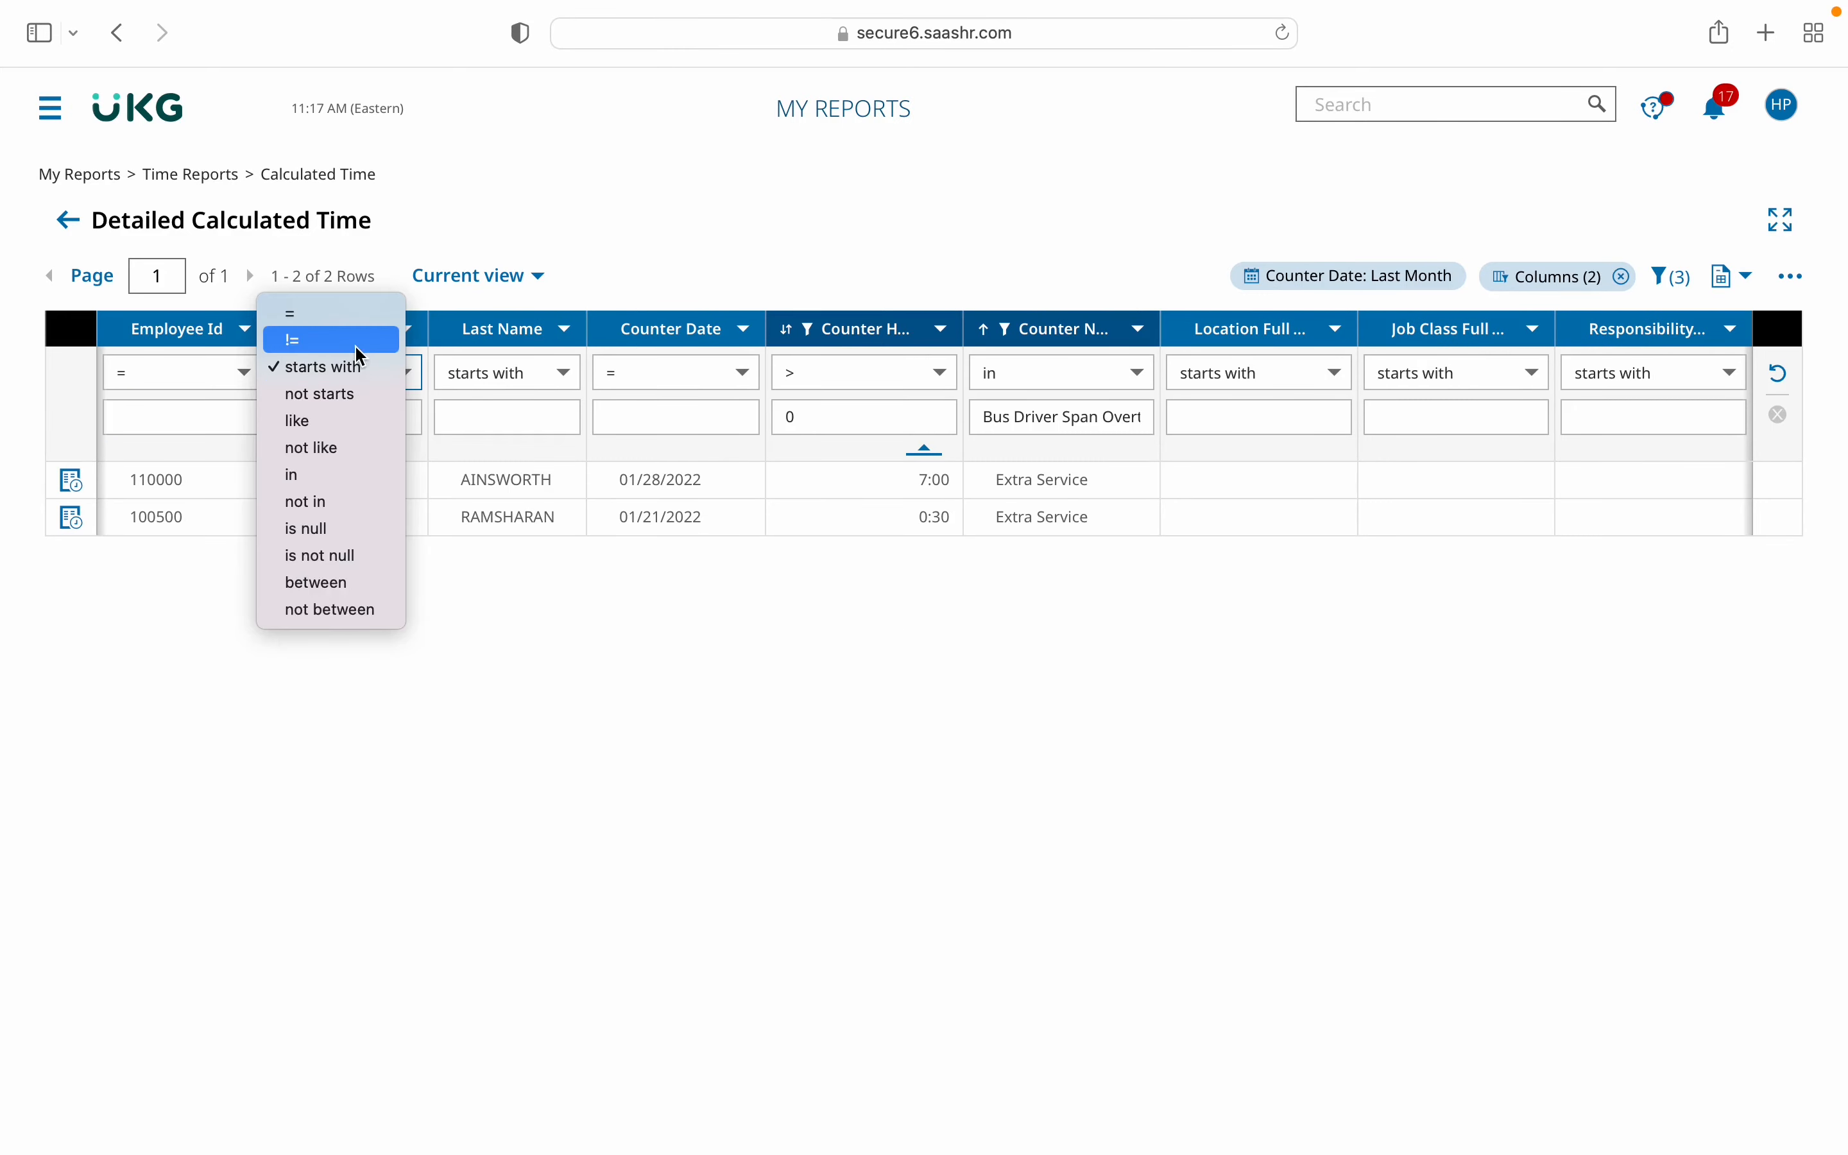
{"action": "key", "text": "Return"}
{"action": "left_click", "coordinate": [365, 404]}
{"action": "type", "text": "J"}
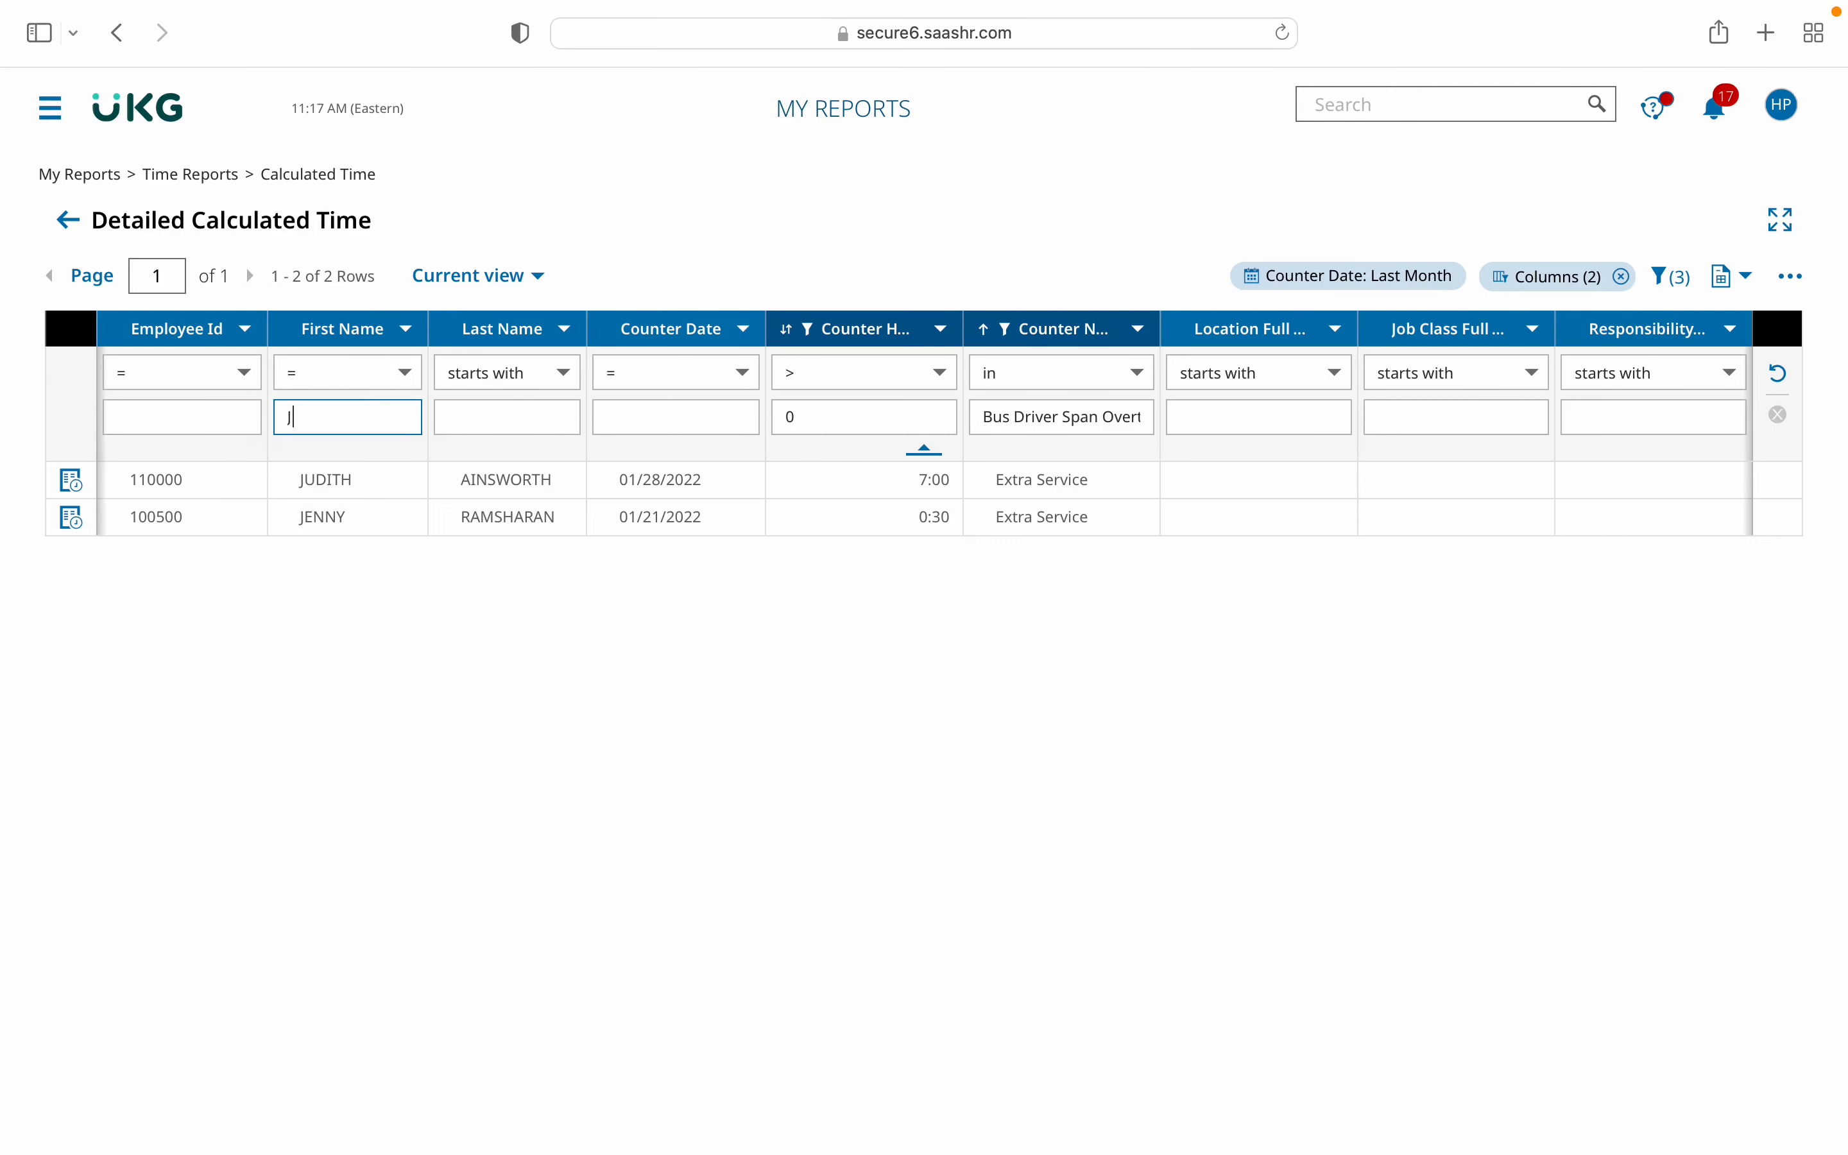
{"action": "type", "text": "ud"}
{"action": "key", "text": "Return"}
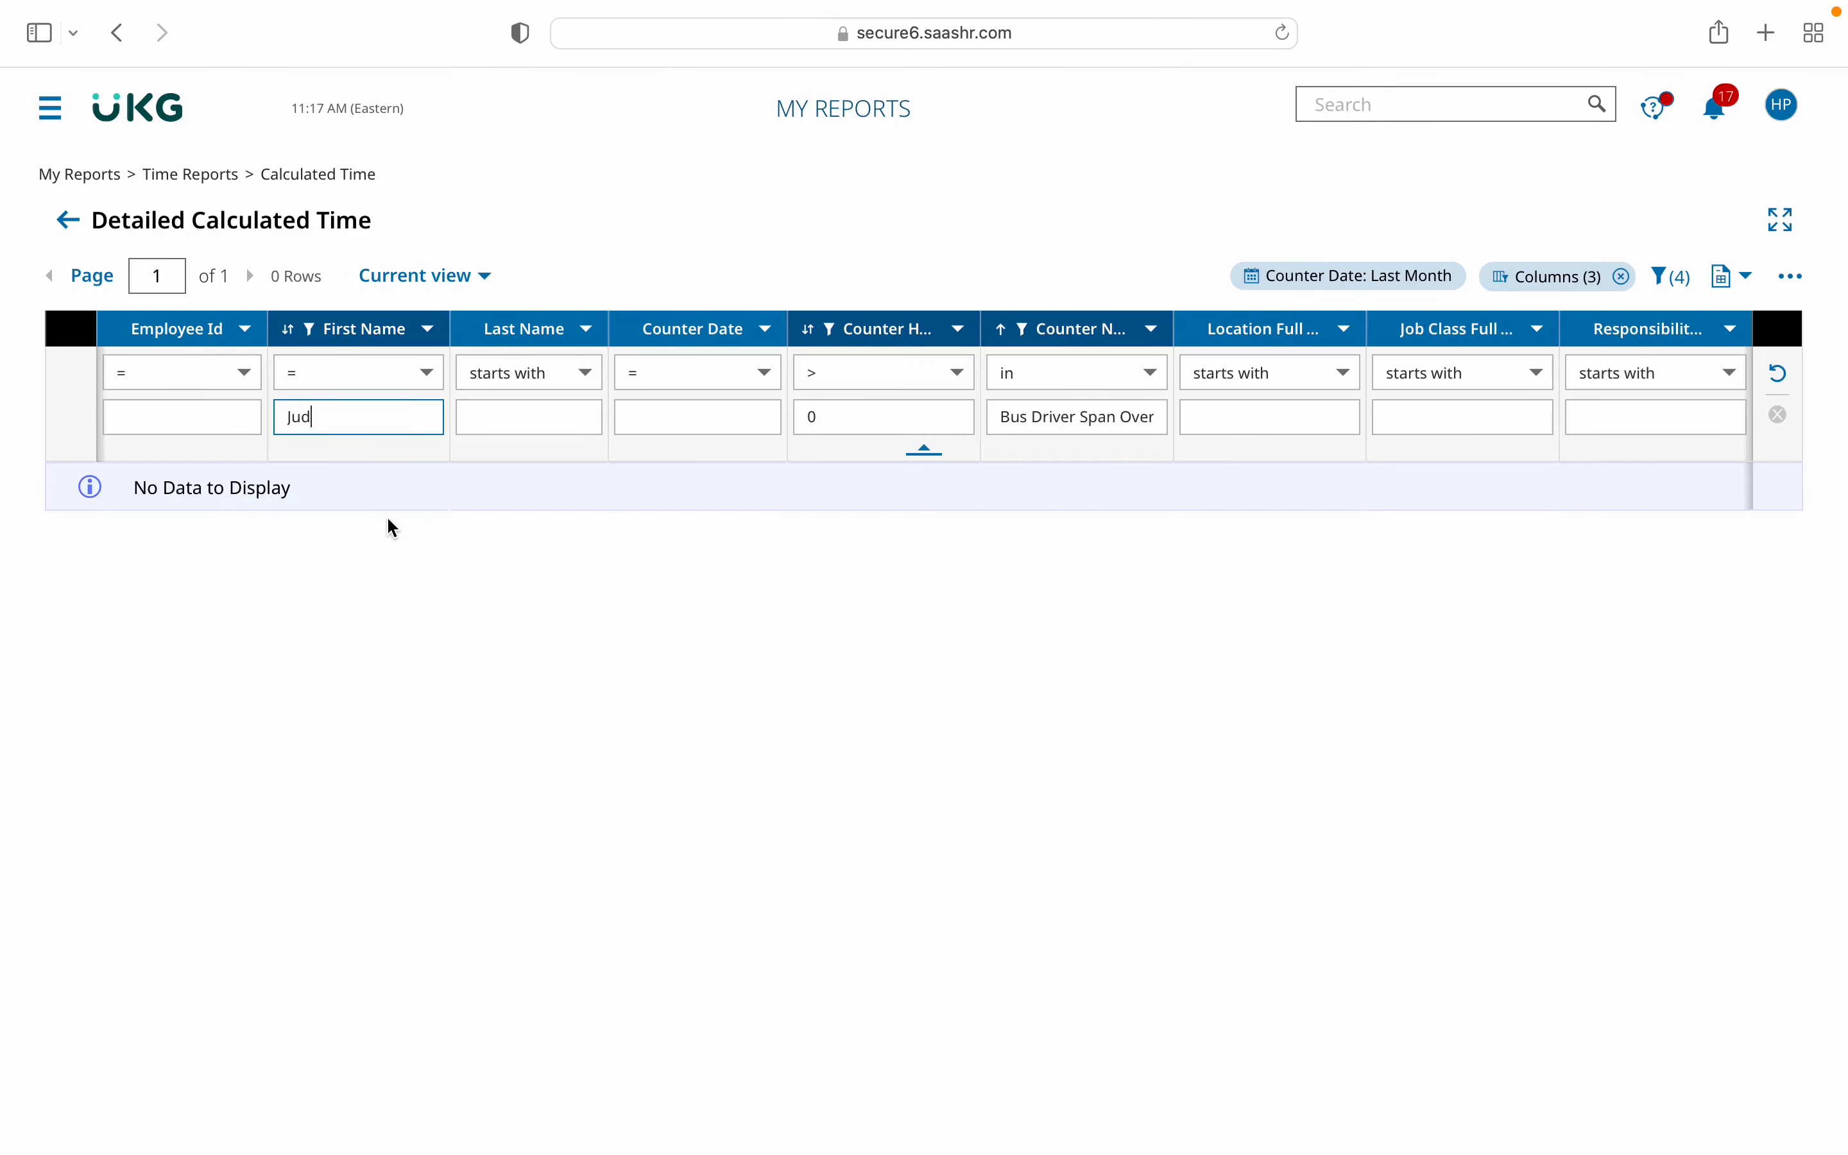
Change the First Name filter operator to "starts with" and apply it with the same partial name.
{"action": "left_click", "coordinate": [352, 382]}
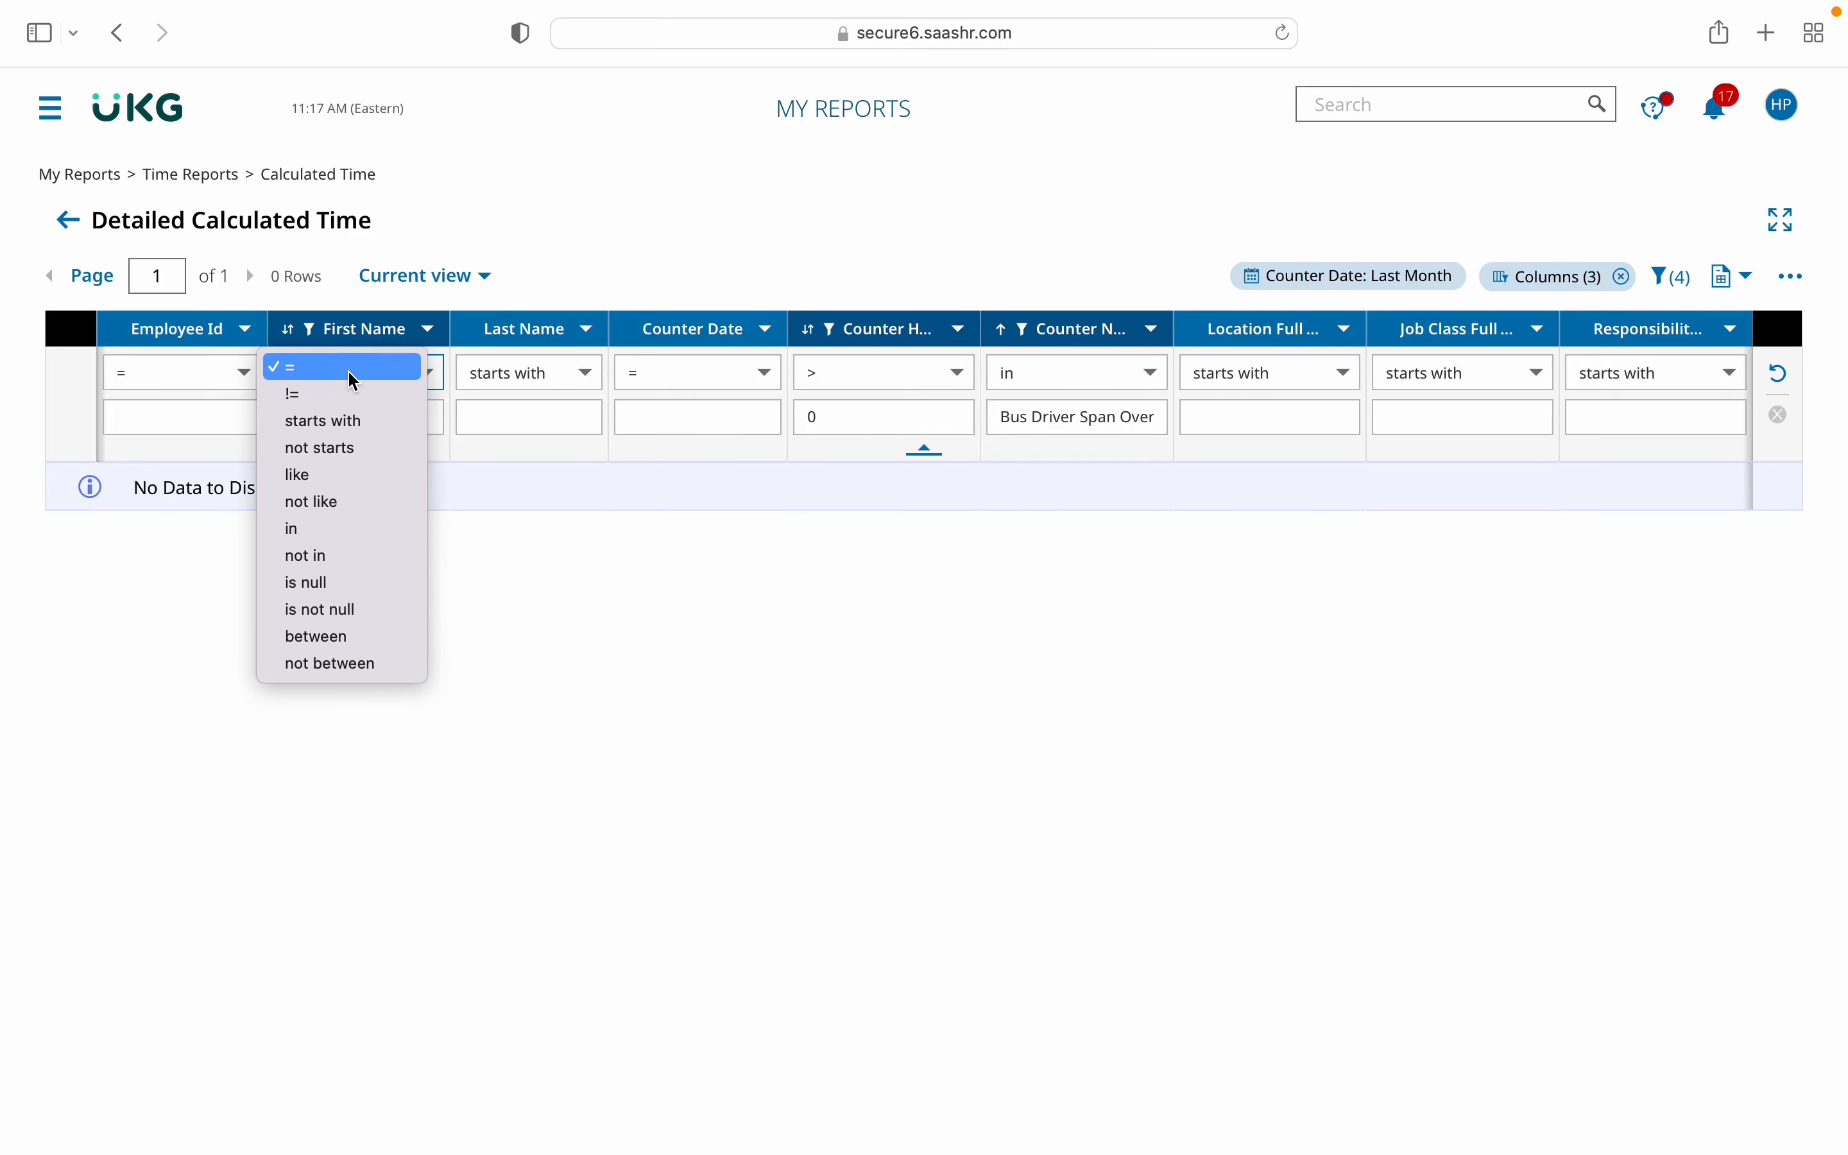
{"action": "left_click", "coordinate": [352, 420]}
{"action": "left_click", "coordinate": [353, 413]}
{"action": "key", "text": "Return"}
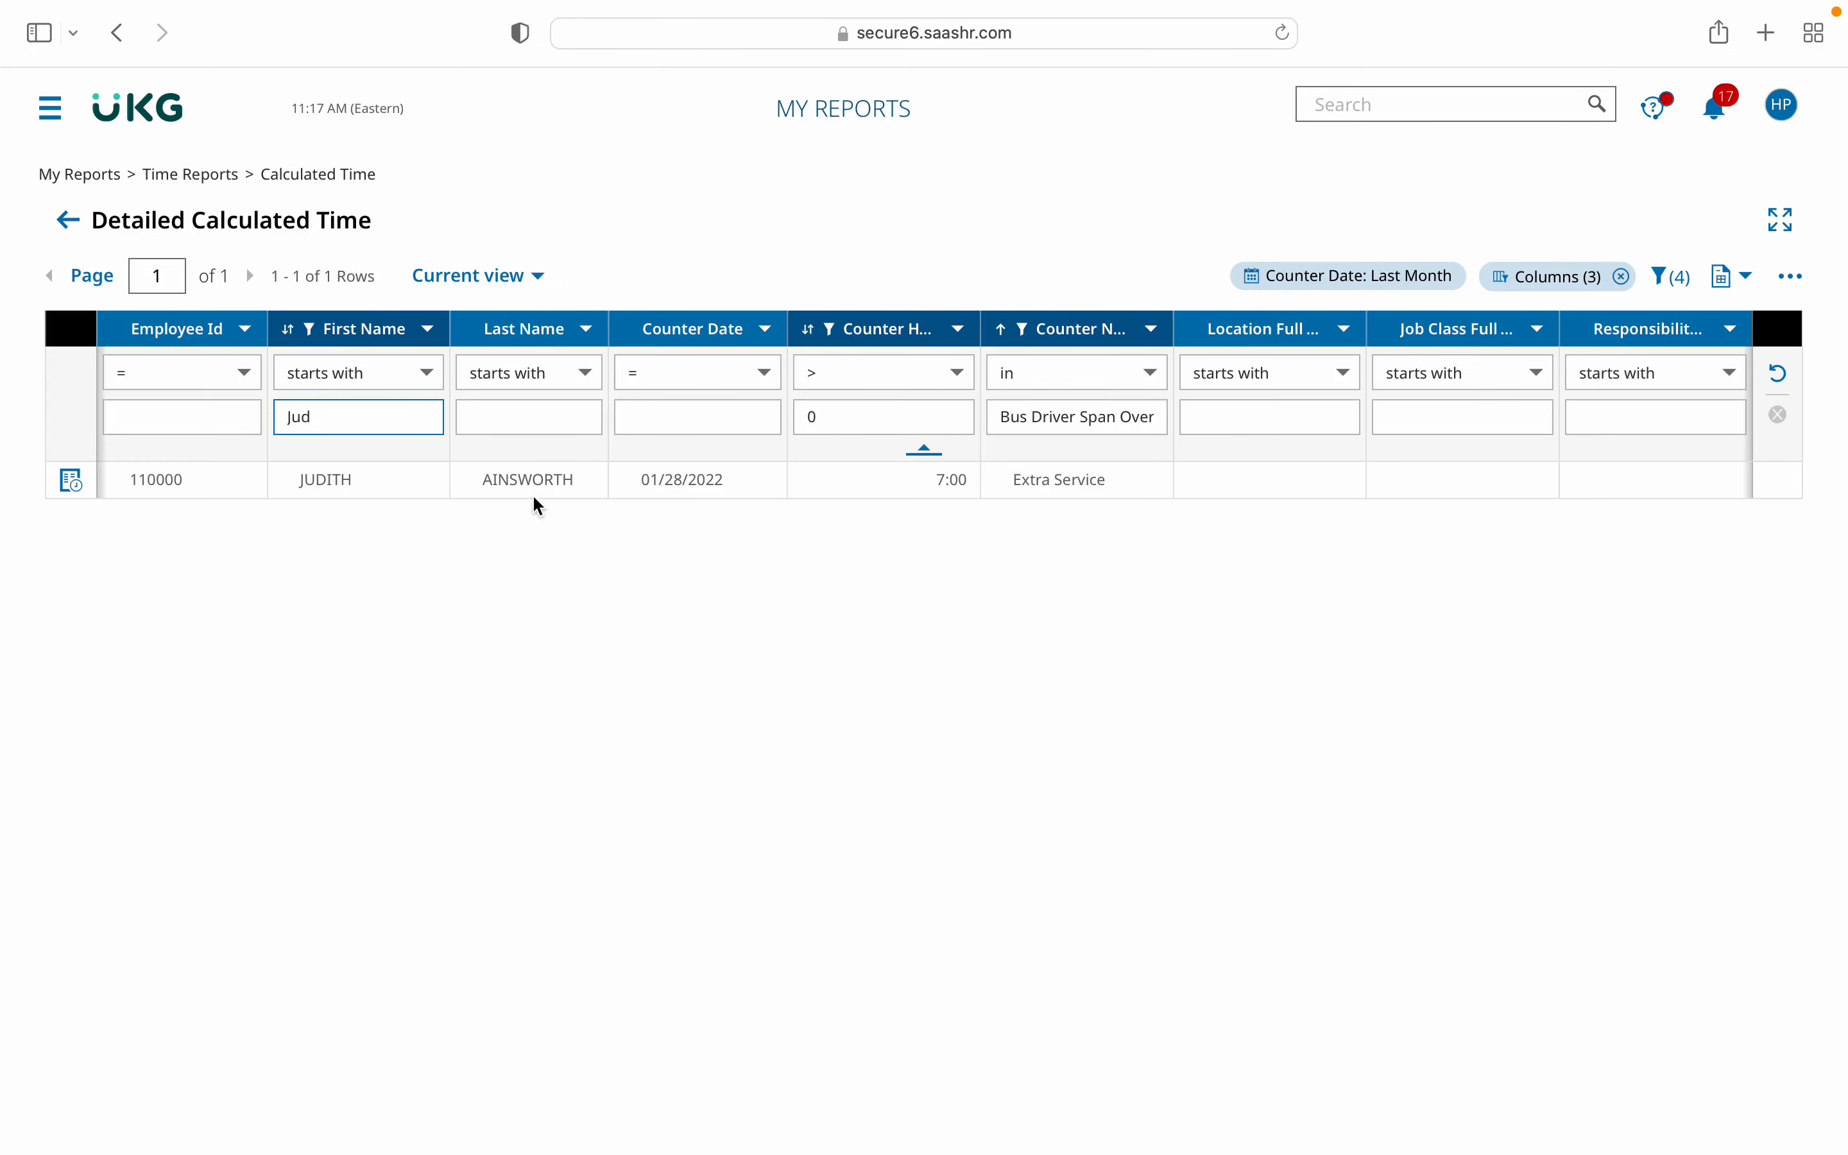
Change the First Name filter operator to "between".
{"action": "left_click", "coordinate": [392, 382]}
{"action": "left_click", "coordinate": [316, 582]}
{"action": "left_click", "coordinate": [330, 380]}
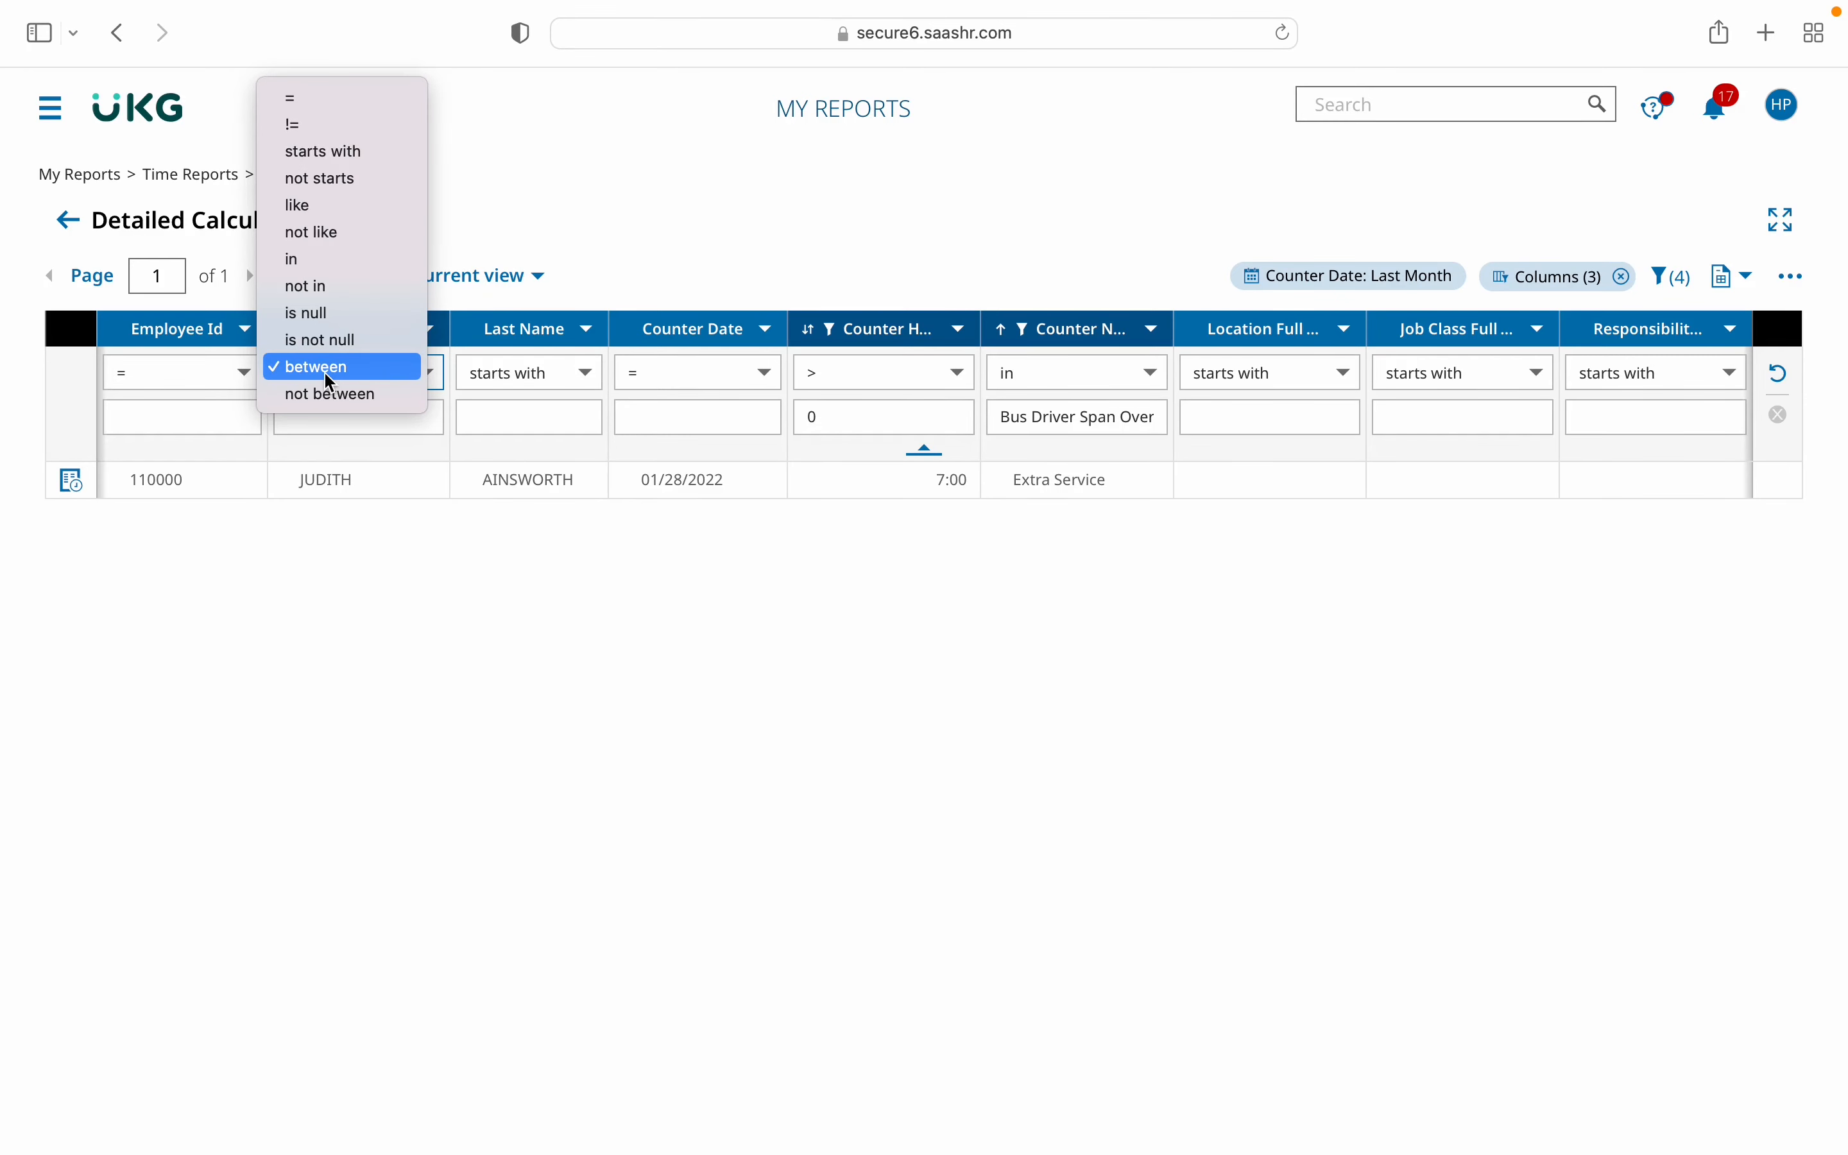
Filter the Employee Id column with the "between" operator and the value range 100000;999999.
{"action": "left_click", "coordinate": [229, 375]}
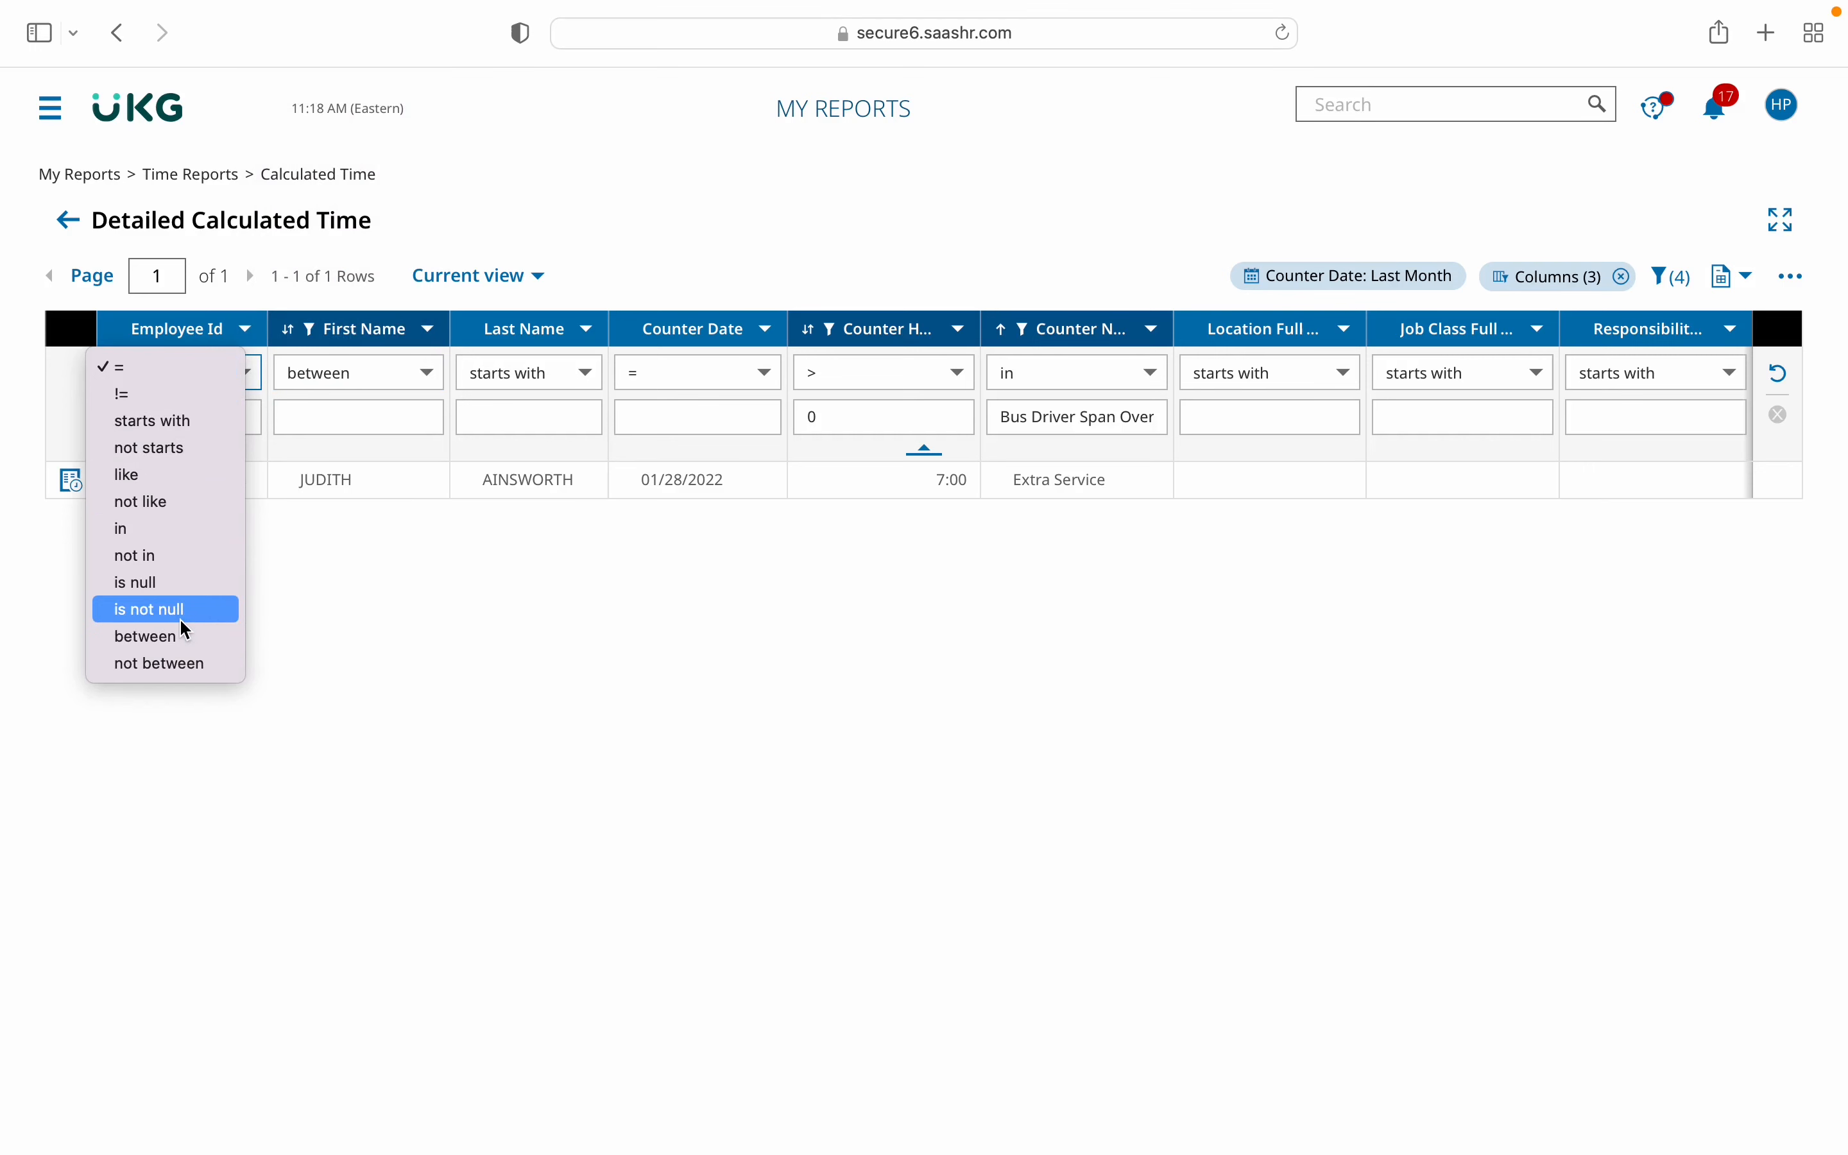
{"action": "left_click", "coordinate": [178, 635]}
{"action": "left_click", "coordinate": [187, 426]}
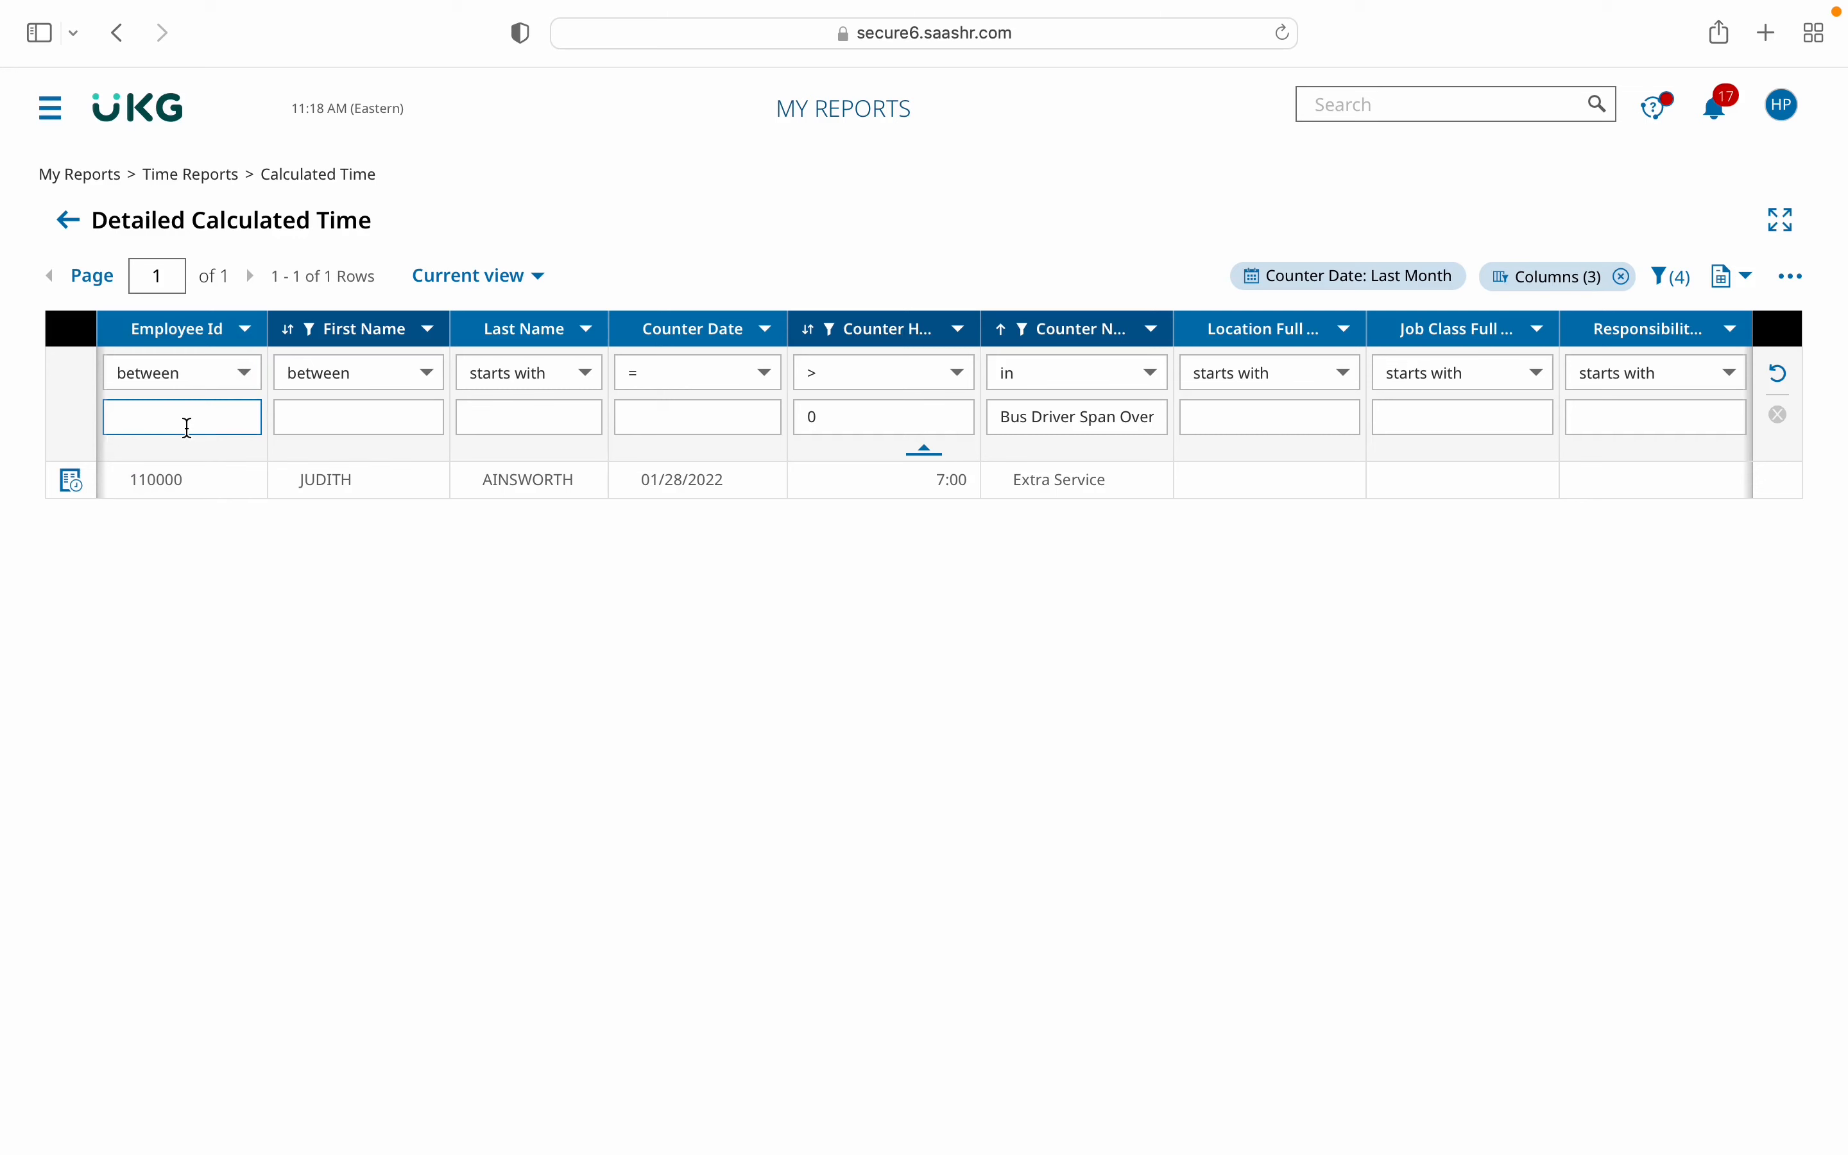
{"action": "type", "text": "100000;999999"}
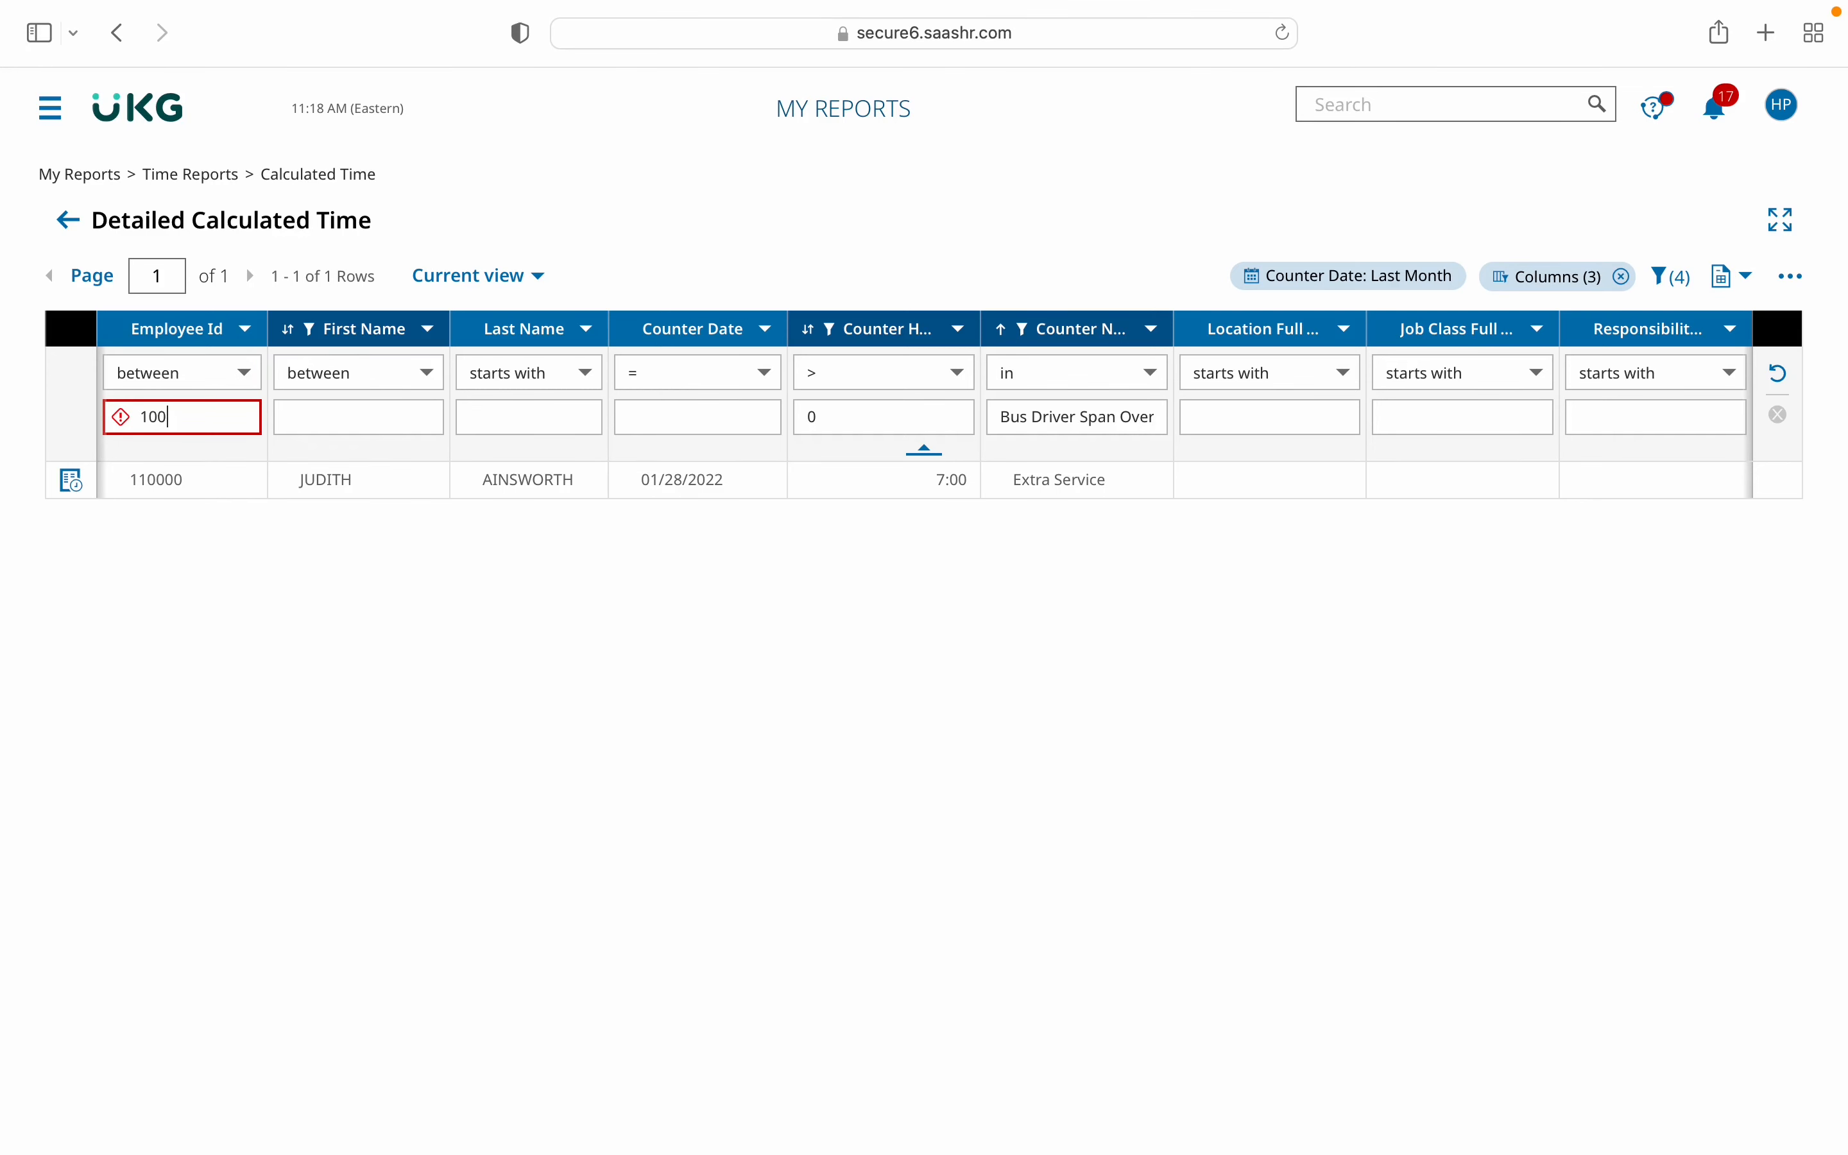
{"action": "key", "text": "Return"}
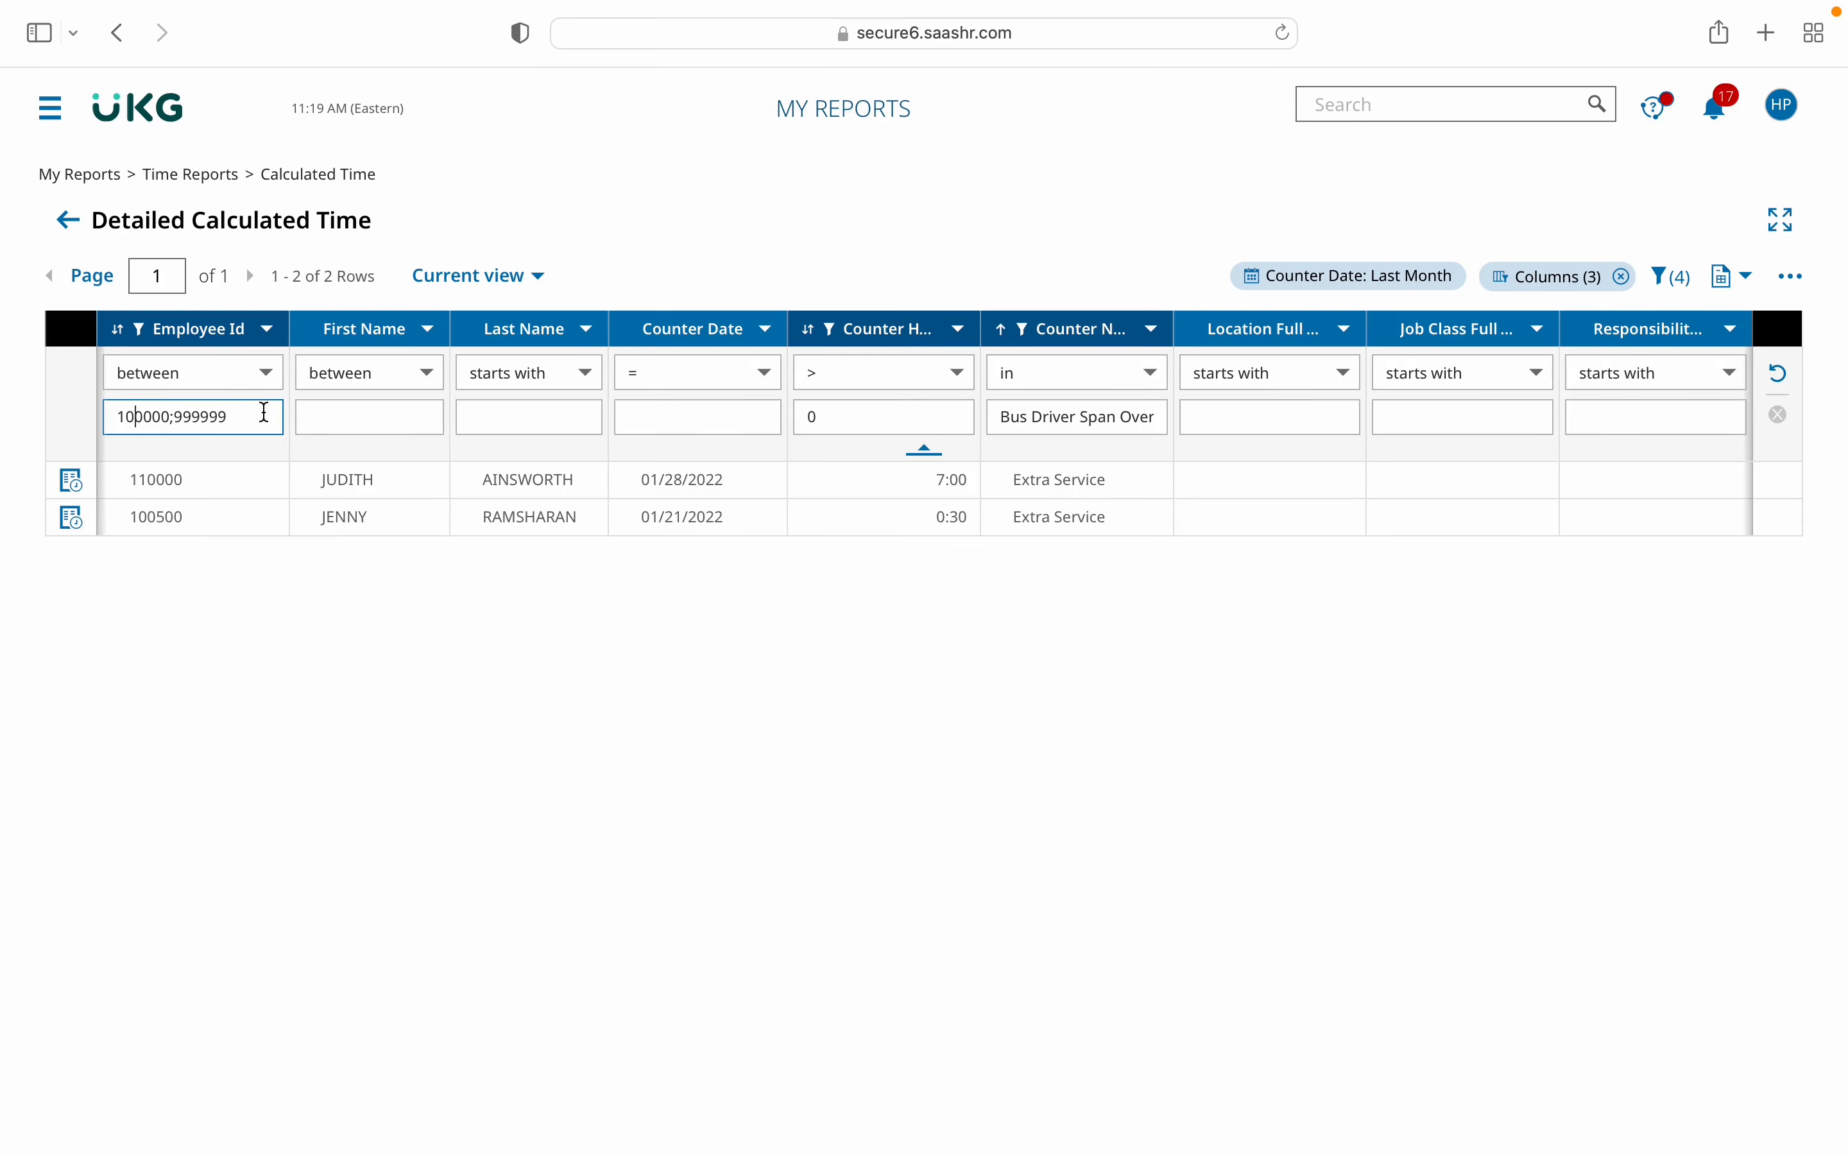
Clear the Employee Id filter's value range and reapply the report filters, keeping the "between" operator.
{"action": "left_click", "coordinate": [237, 371]}
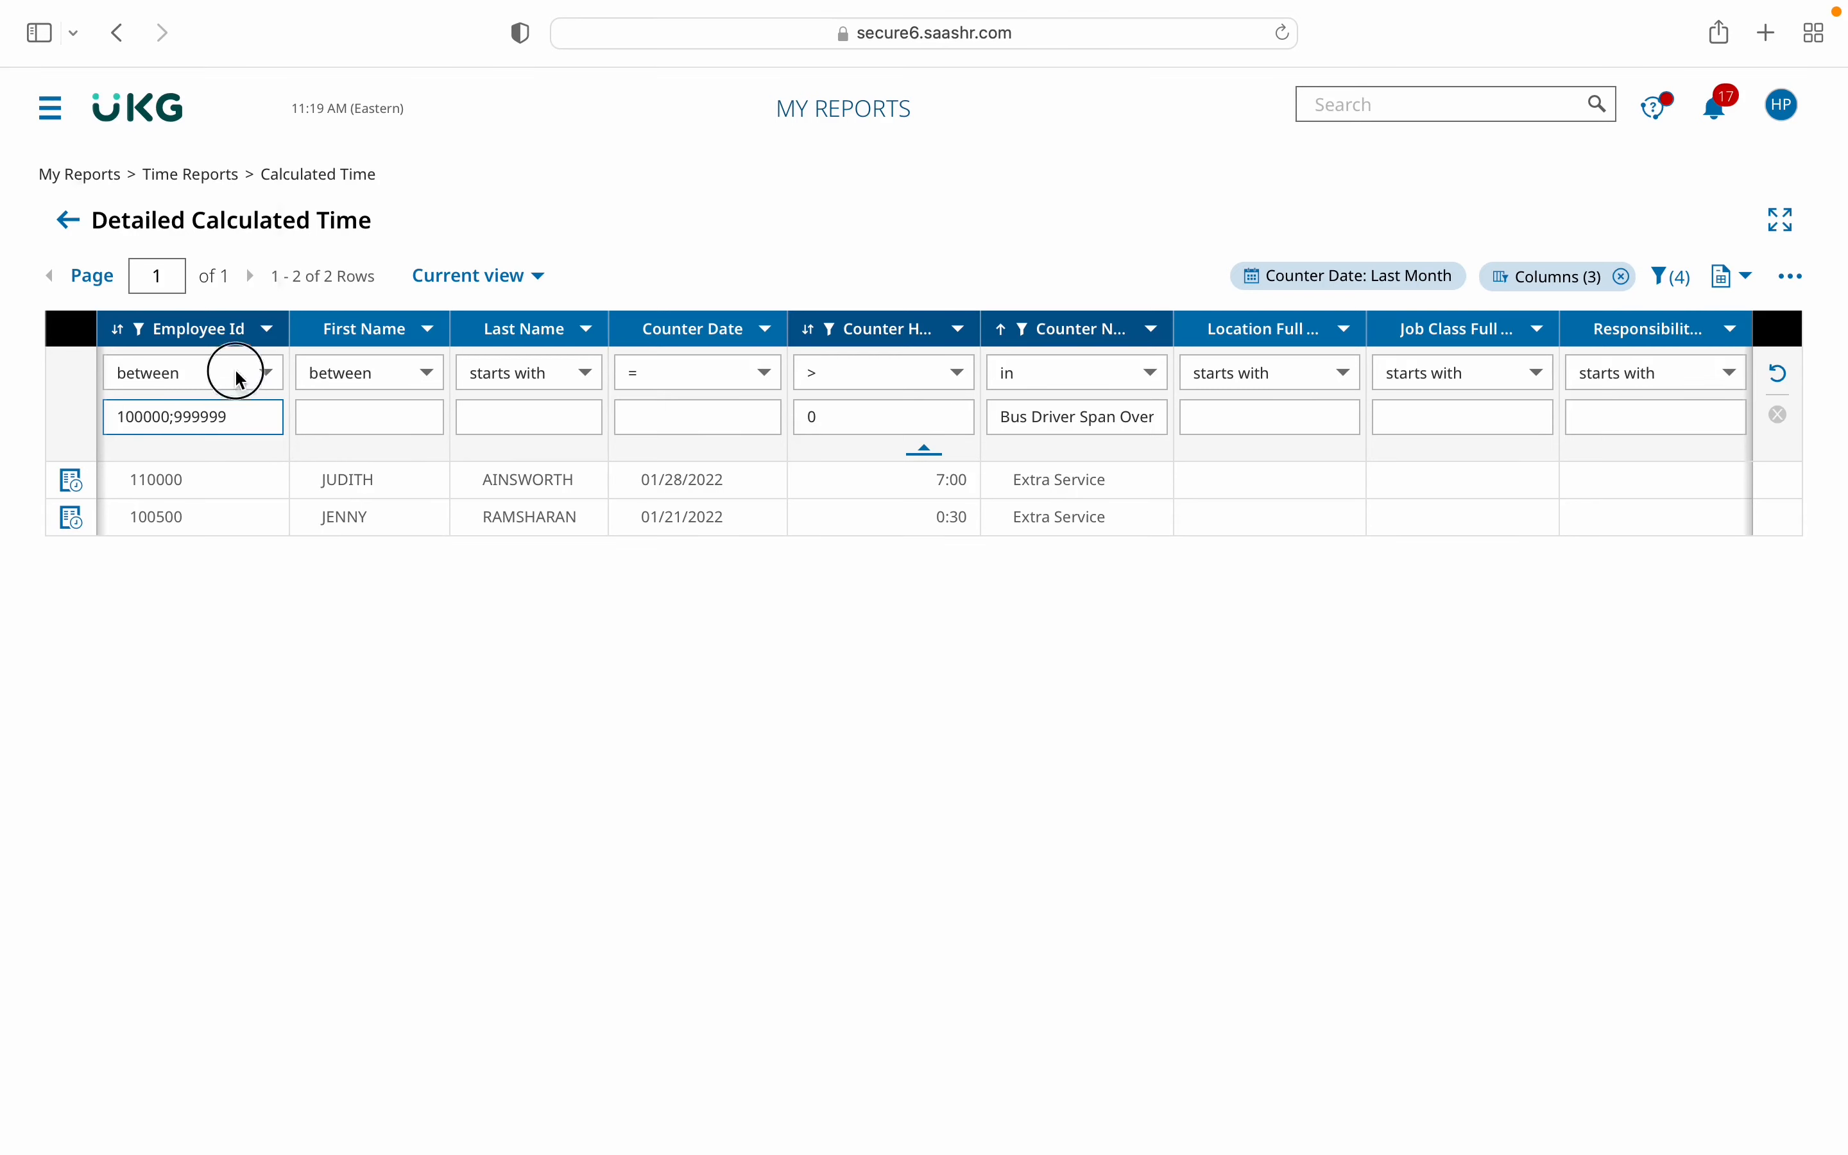
{"action": "left_click", "coordinate": [149, 472]}
{"action": "left_click_drag", "start_coordinate": [245, 421], "coordinate": [3, 403]}
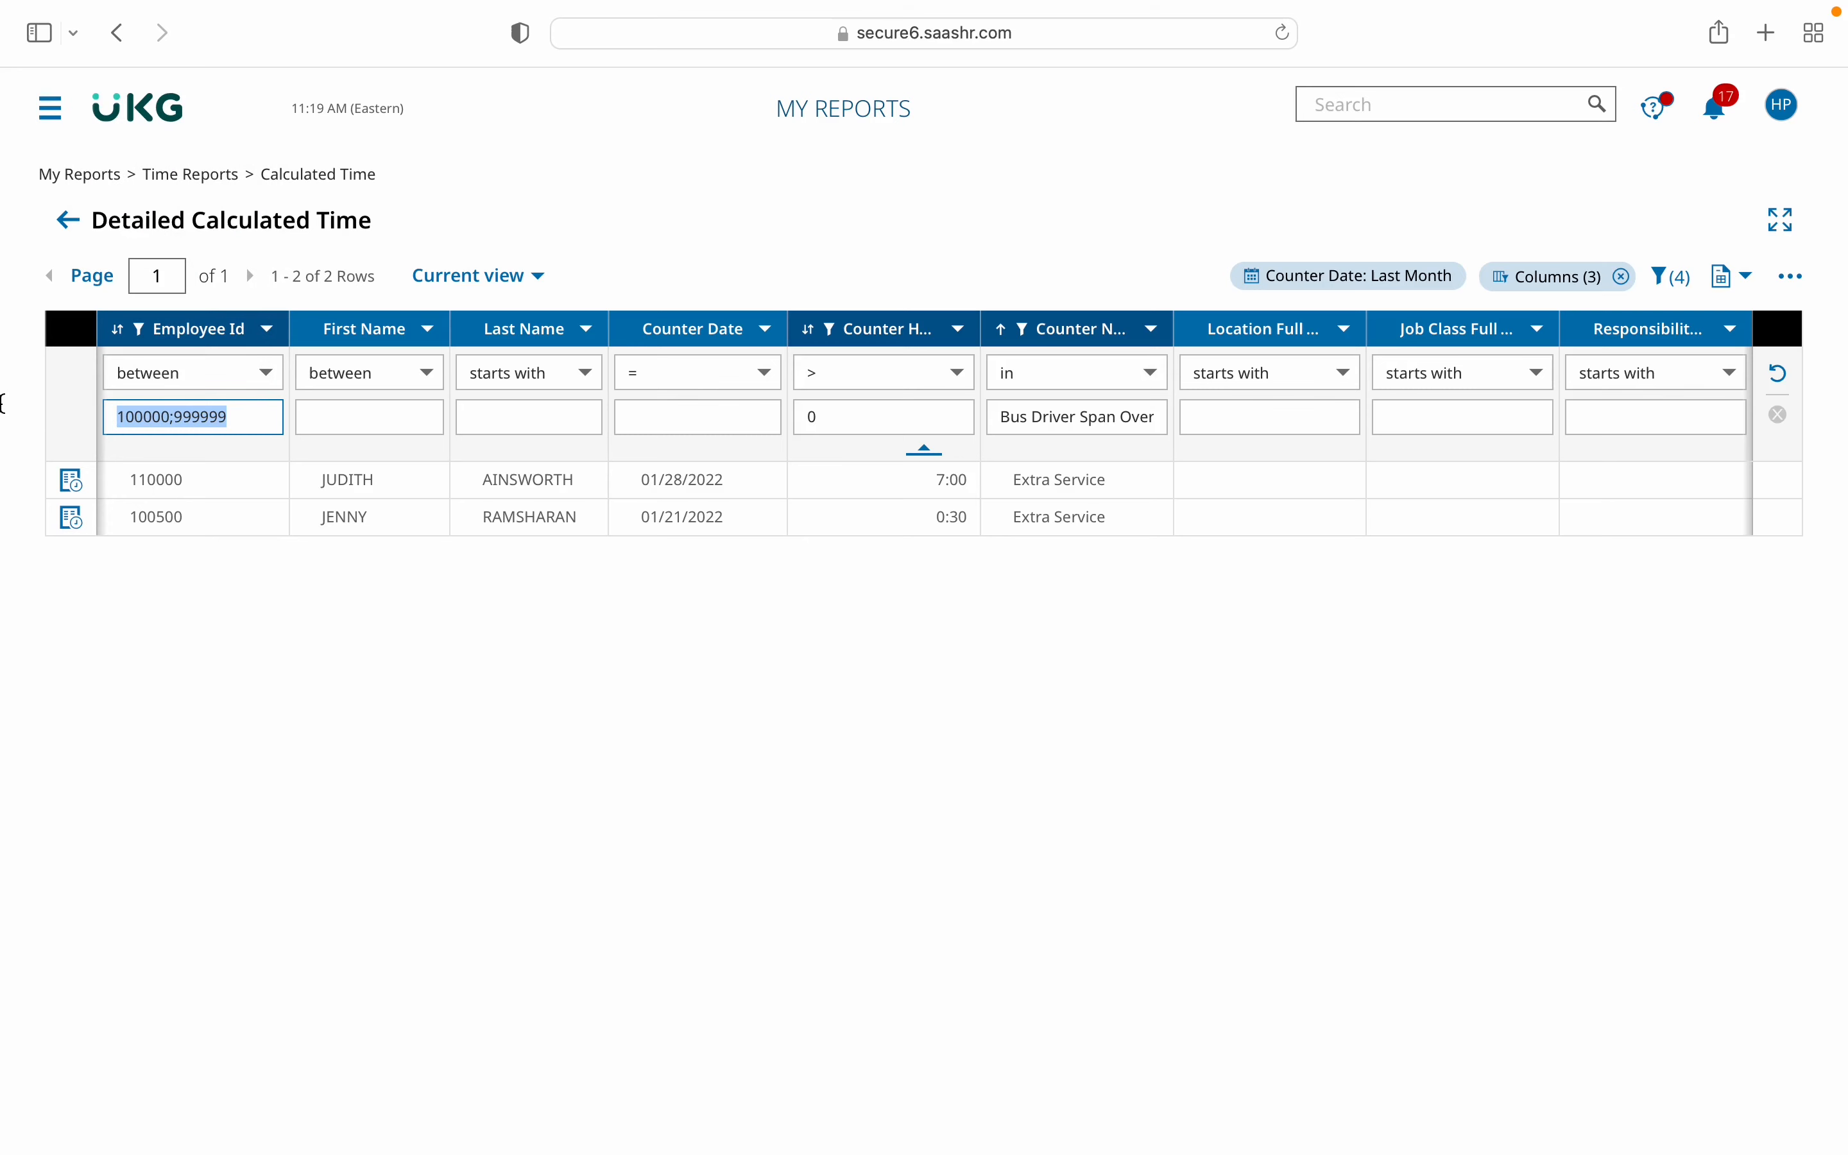
{"action": "key", "text": "BackSpace"}
{"action": "key", "text": "Return"}
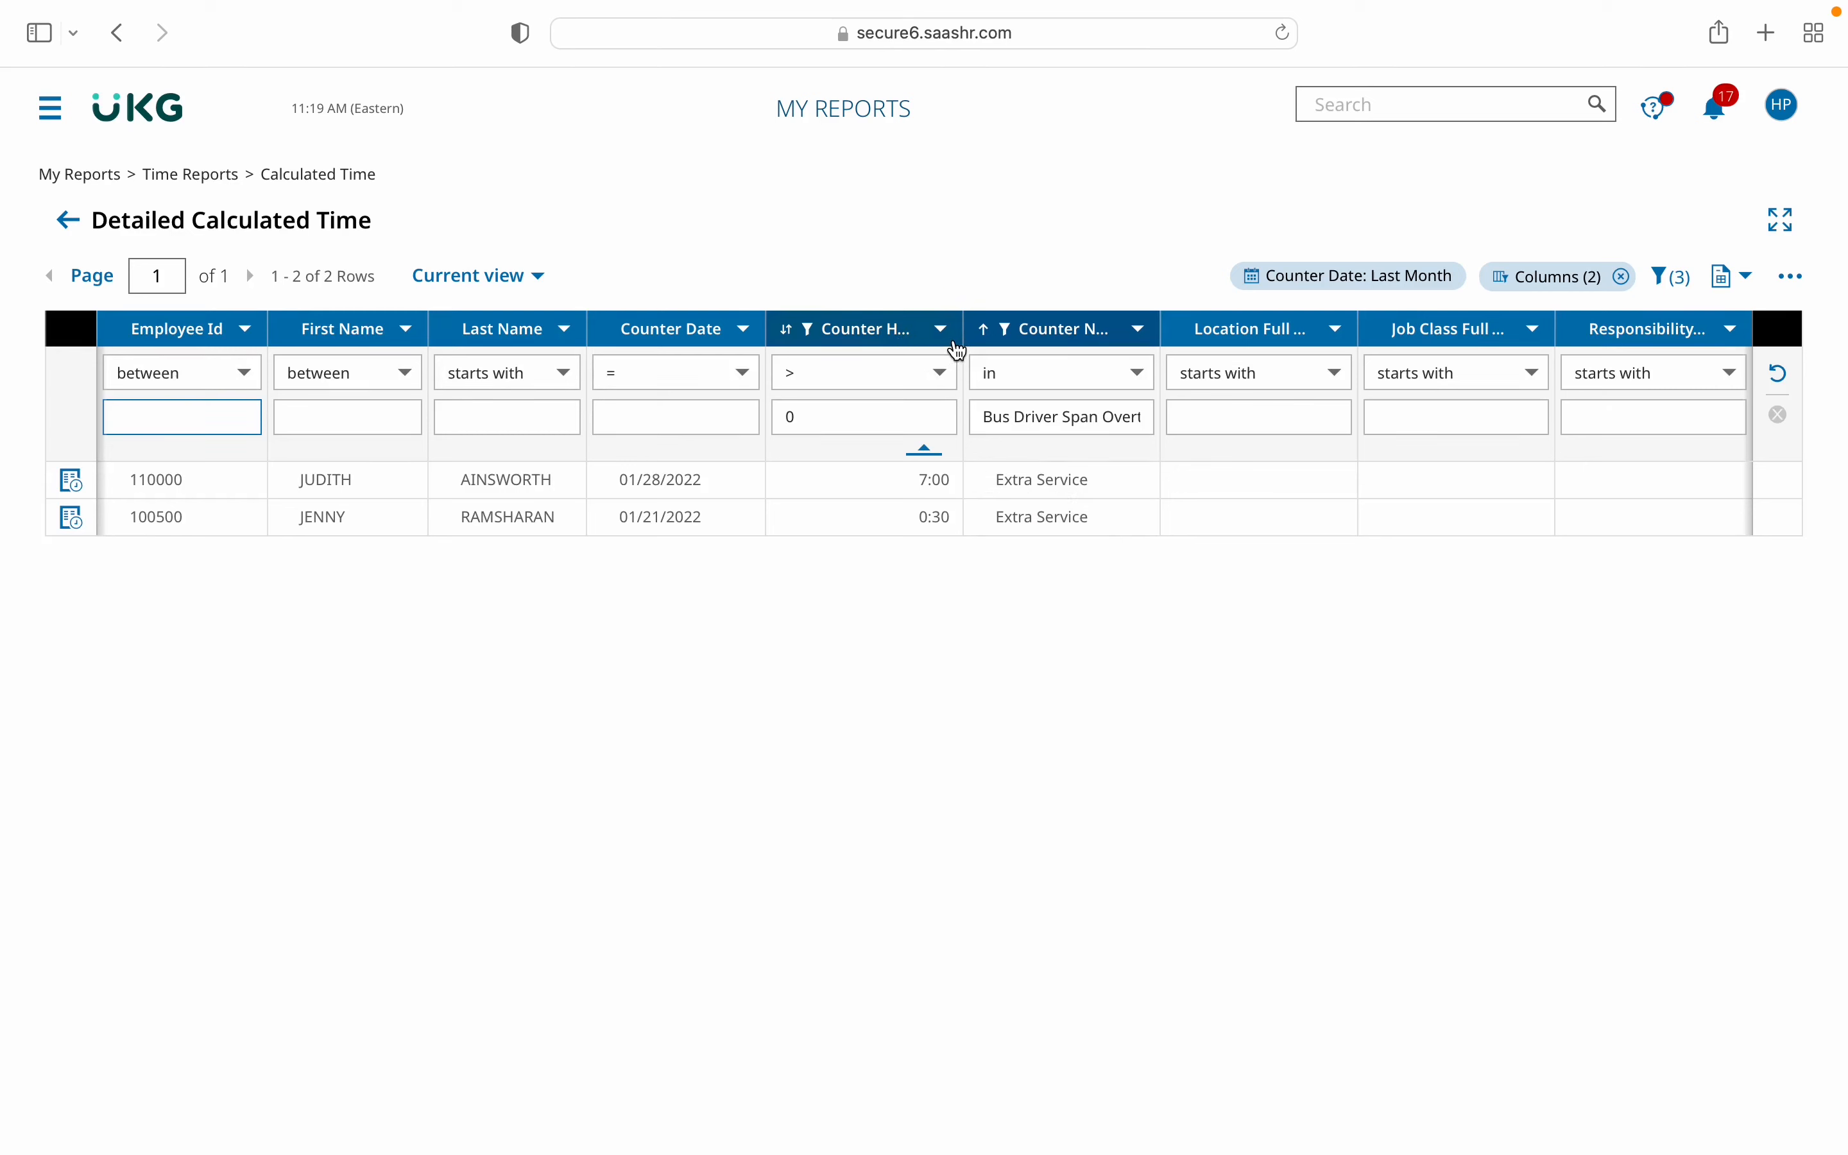
Widen the Counter Hours and Counter Name columns so their headings and filter values can be read.
{"action": "left_click_drag", "start_coordinate": [962, 332], "coordinate": [999, 330]}
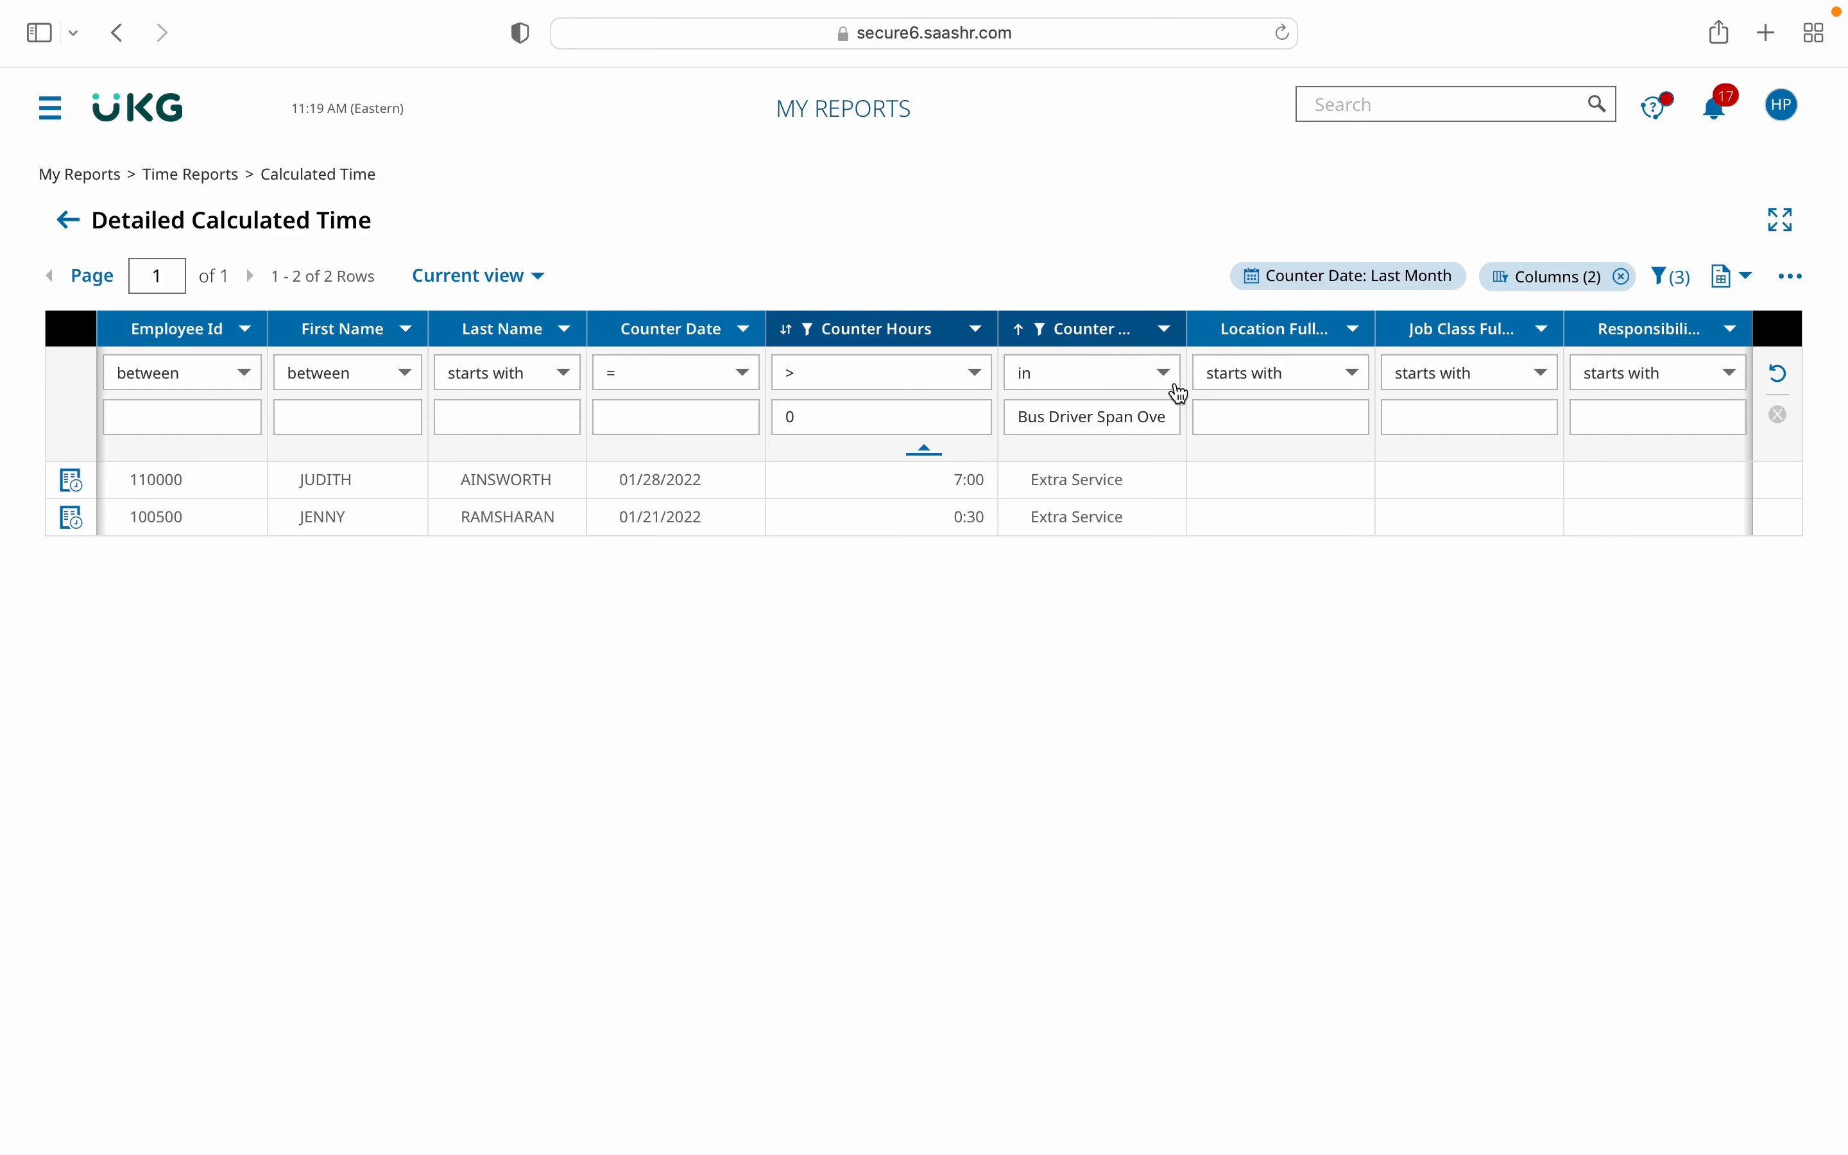
{"action": "left_click_drag", "start_coordinate": [1188, 327], "coordinate": [1334, 327]}
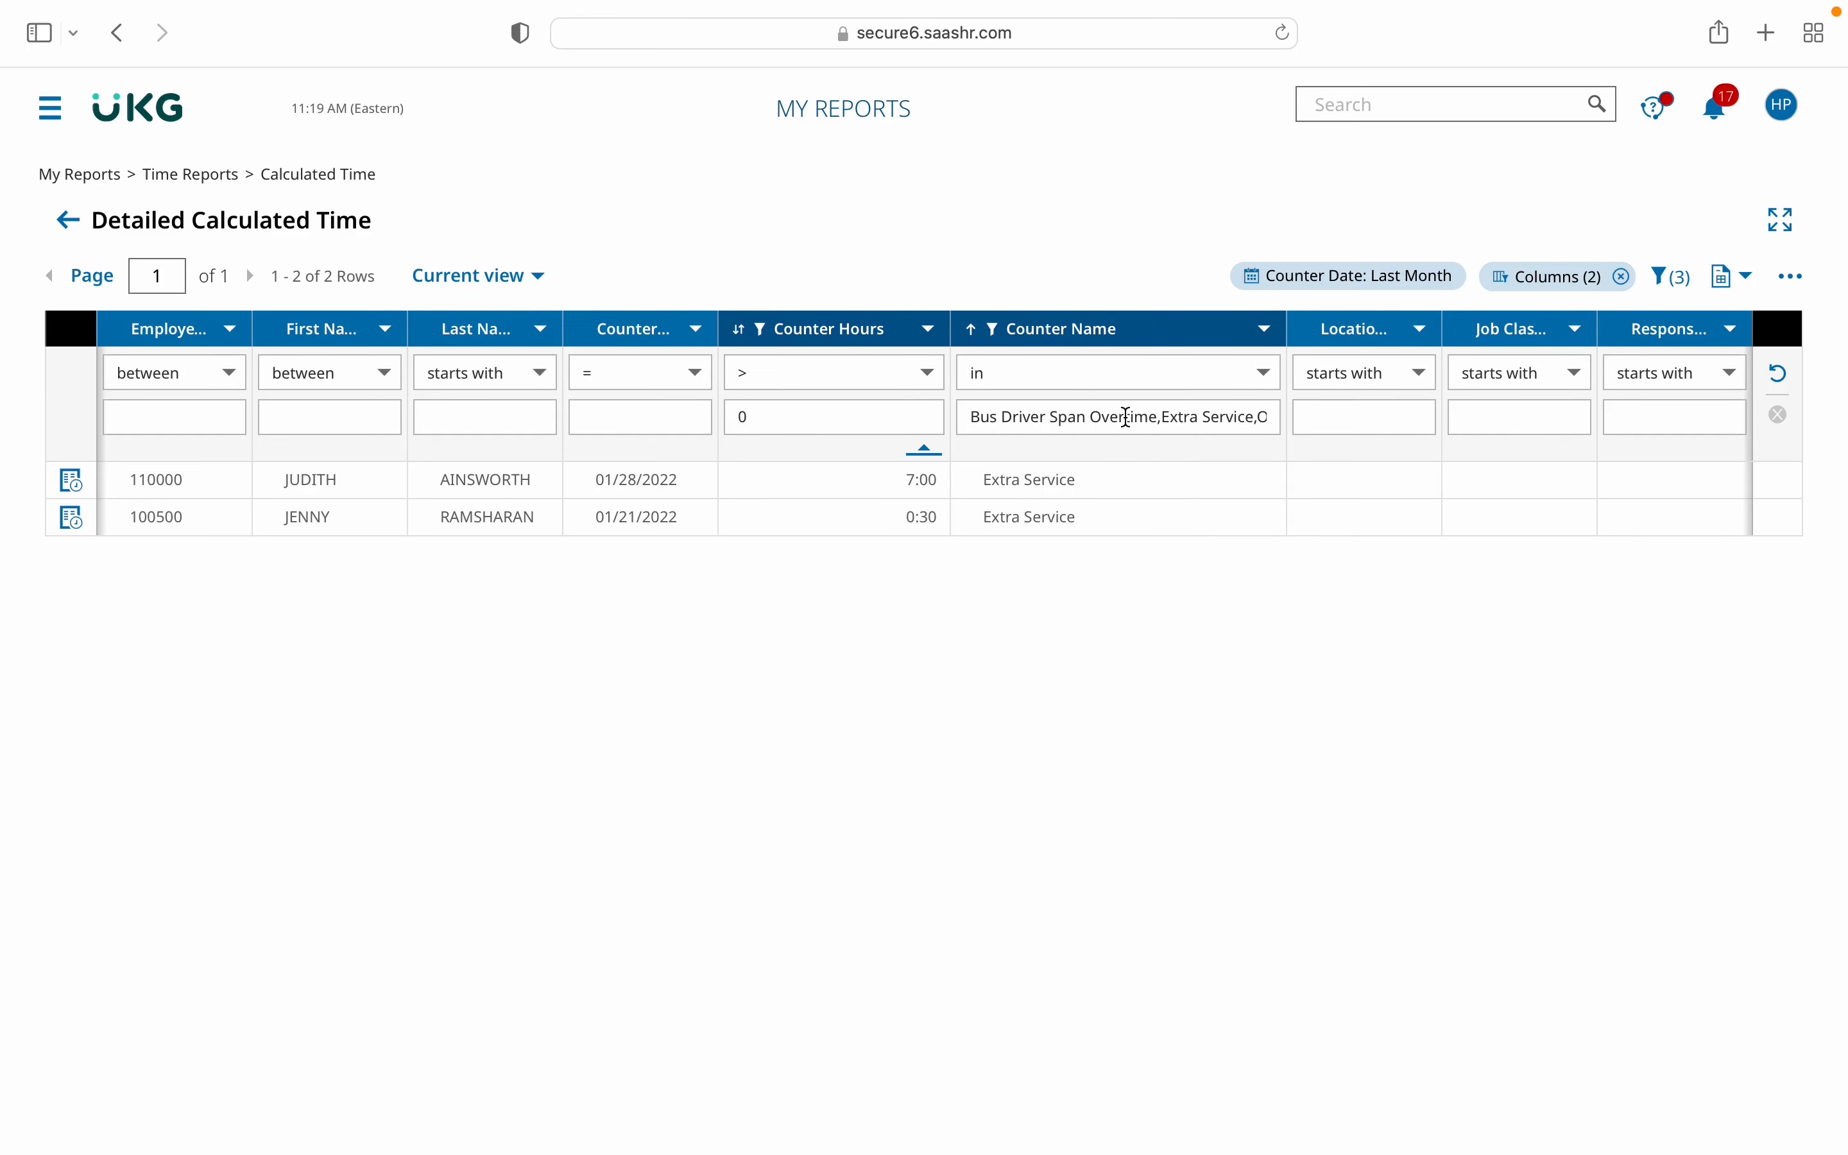
Read through the complete list of counter names in the Counter Name filter value.
{"action": "left_click", "coordinate": [1093, 422]}
{"action": "key", "text": "Right"}
{"action": "key", "text": "Right"}
{"action": "key", "text": "Right"}
{"action": "key", "text": "Right"}
{"action": "key", "text": "Right"}
{"action": "key", "text": "Right"}
{"action": "key", "text": "Right"}
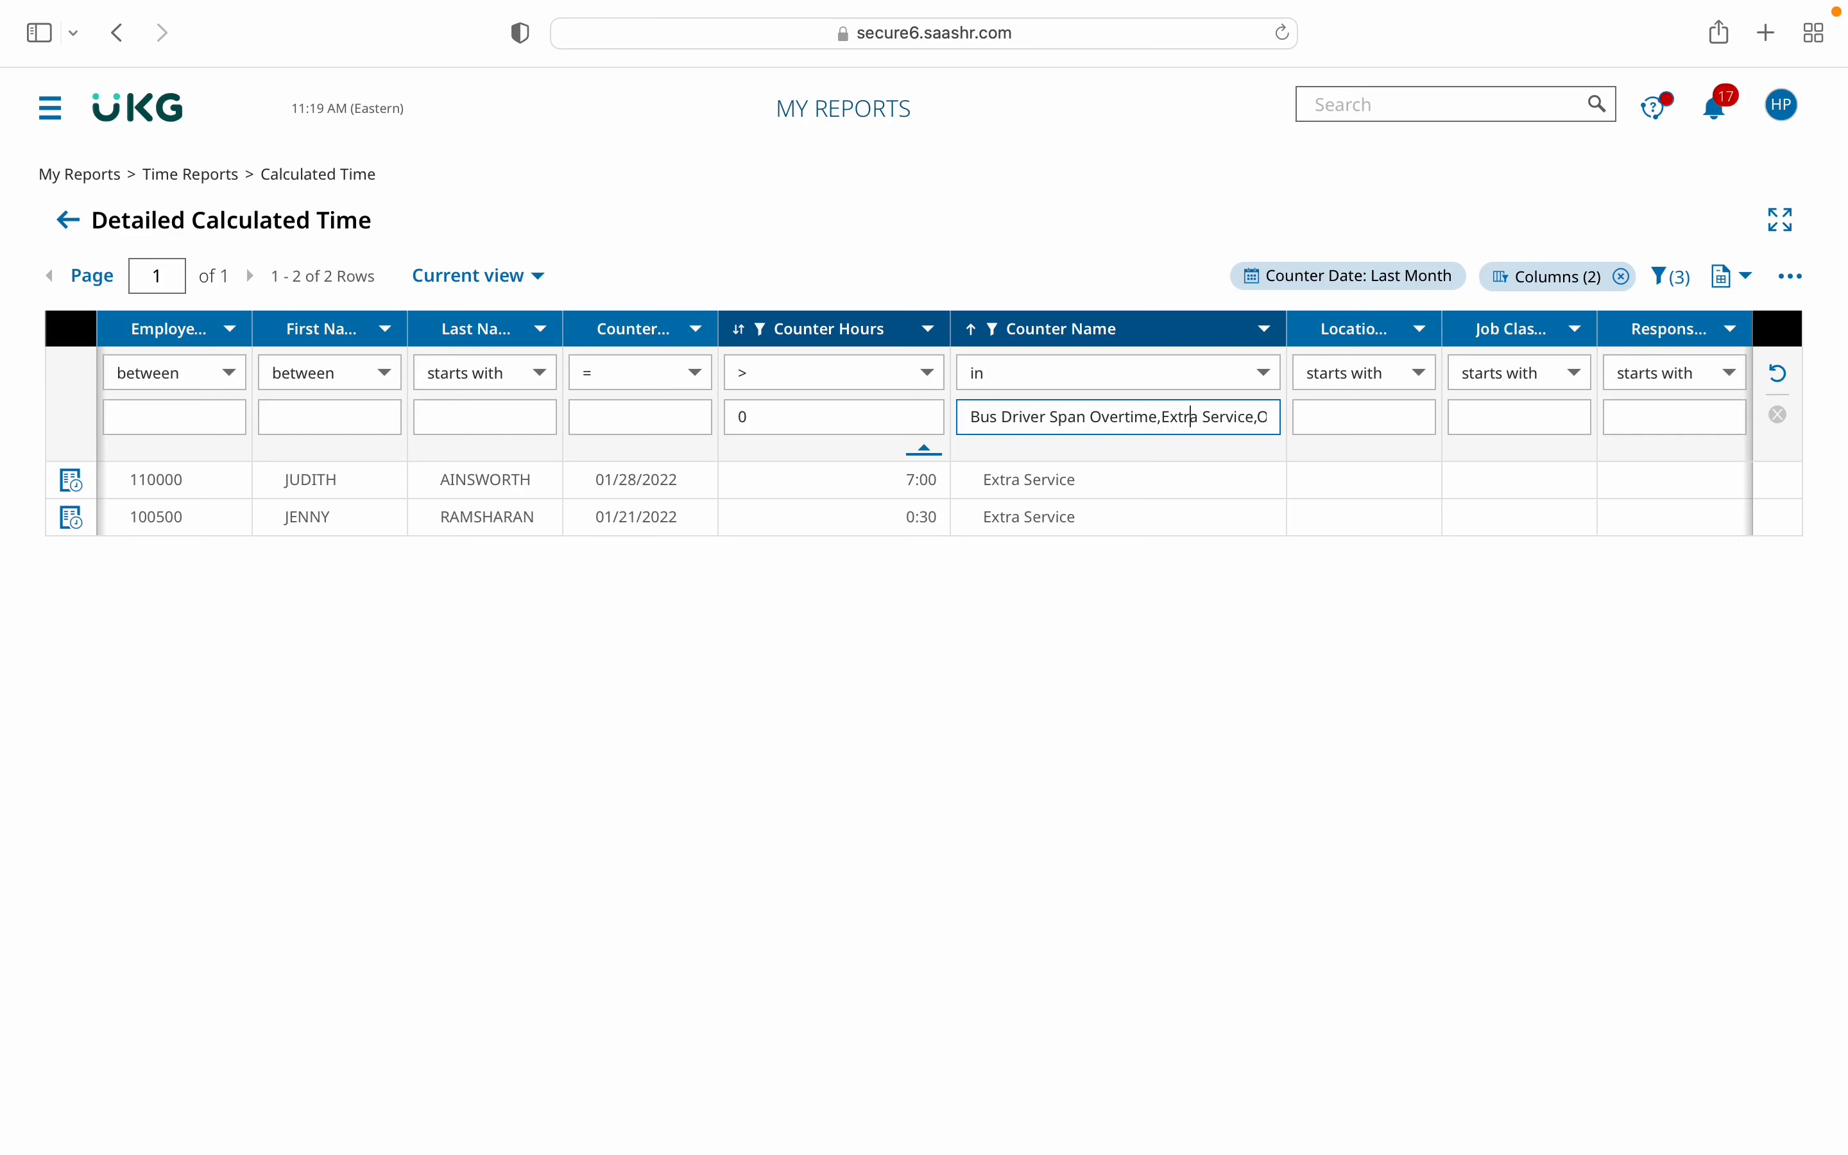
{"action": "key", "text": "Right"}
{"action": "key", "text": "Right"}
{"action": "key", "text": "Right"}
{"action": "key", "text": "Right"}
{"action": "key", "text": "Right"}
{"action": "key", "text": "Right"}
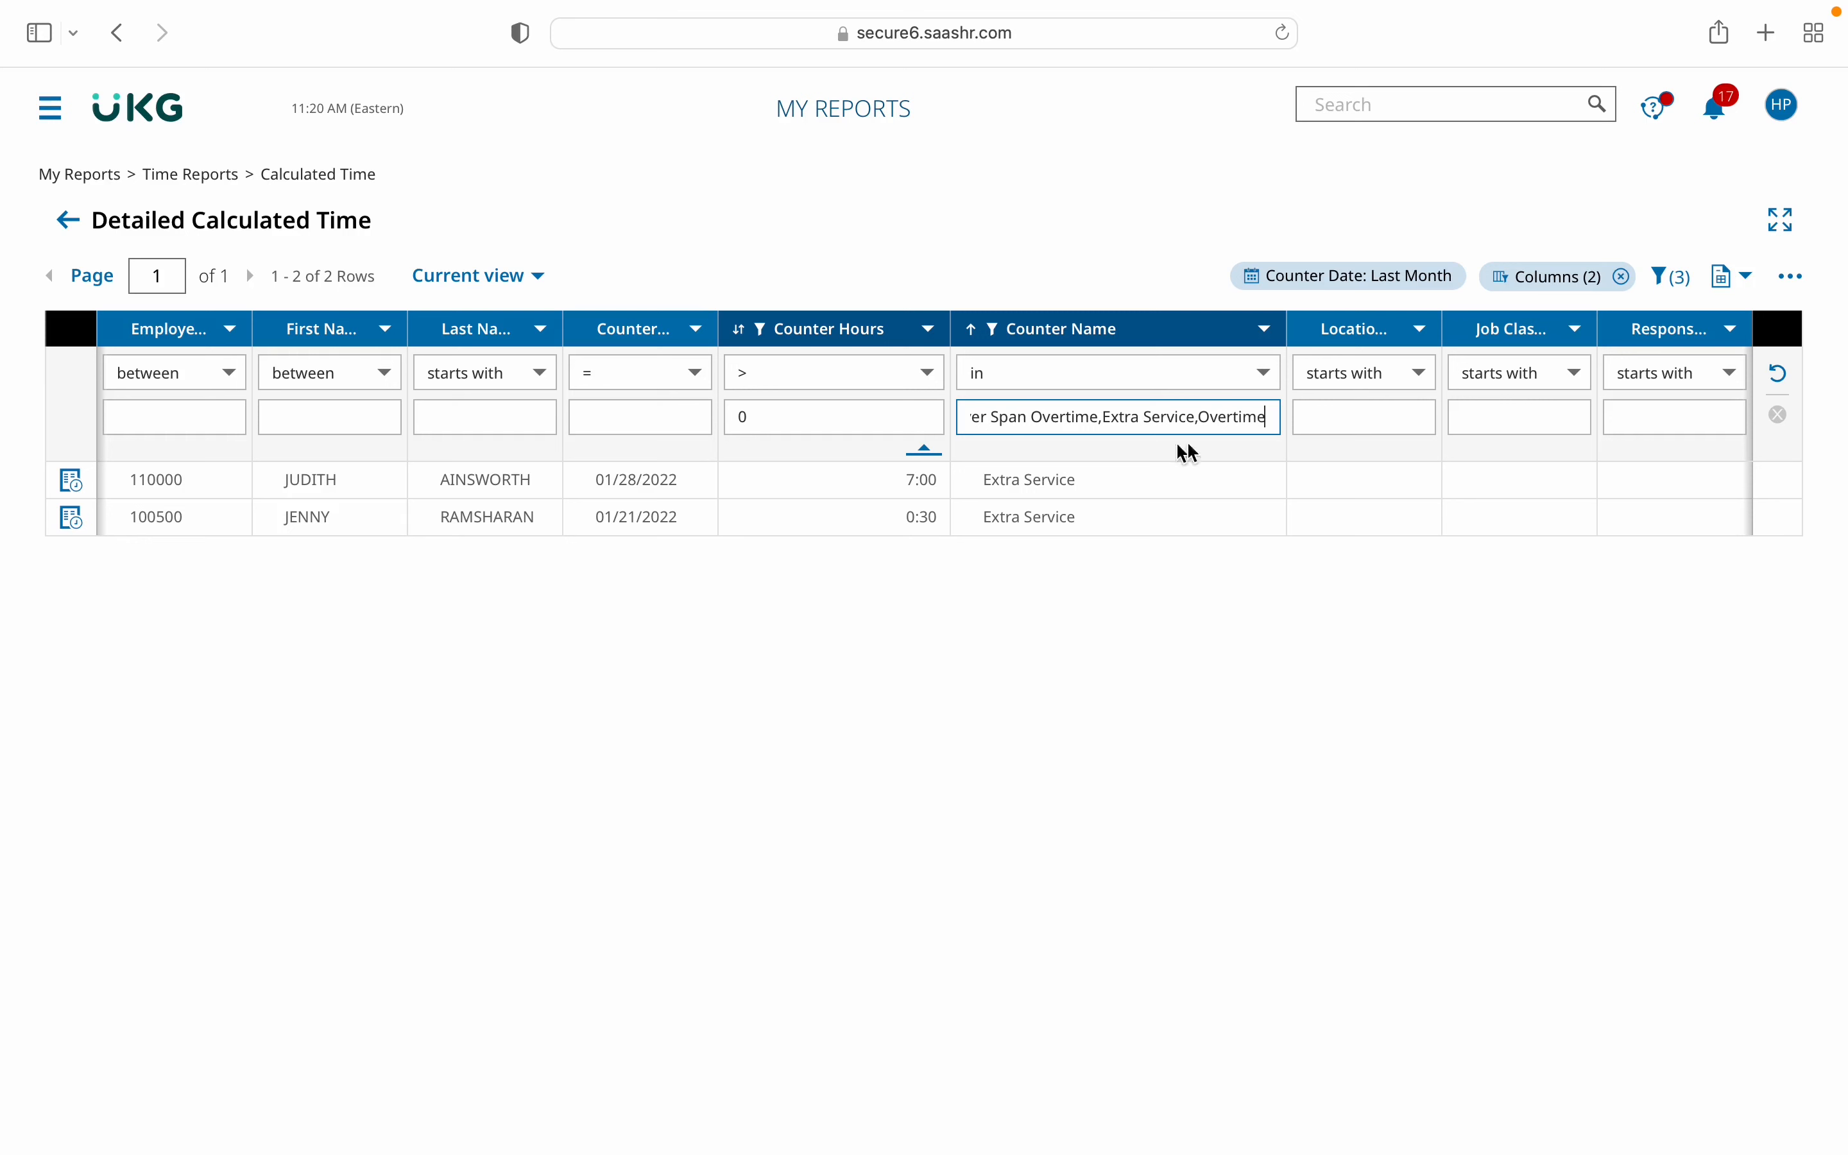
{"action": "left_click", "coordinate": [1188, 599]}
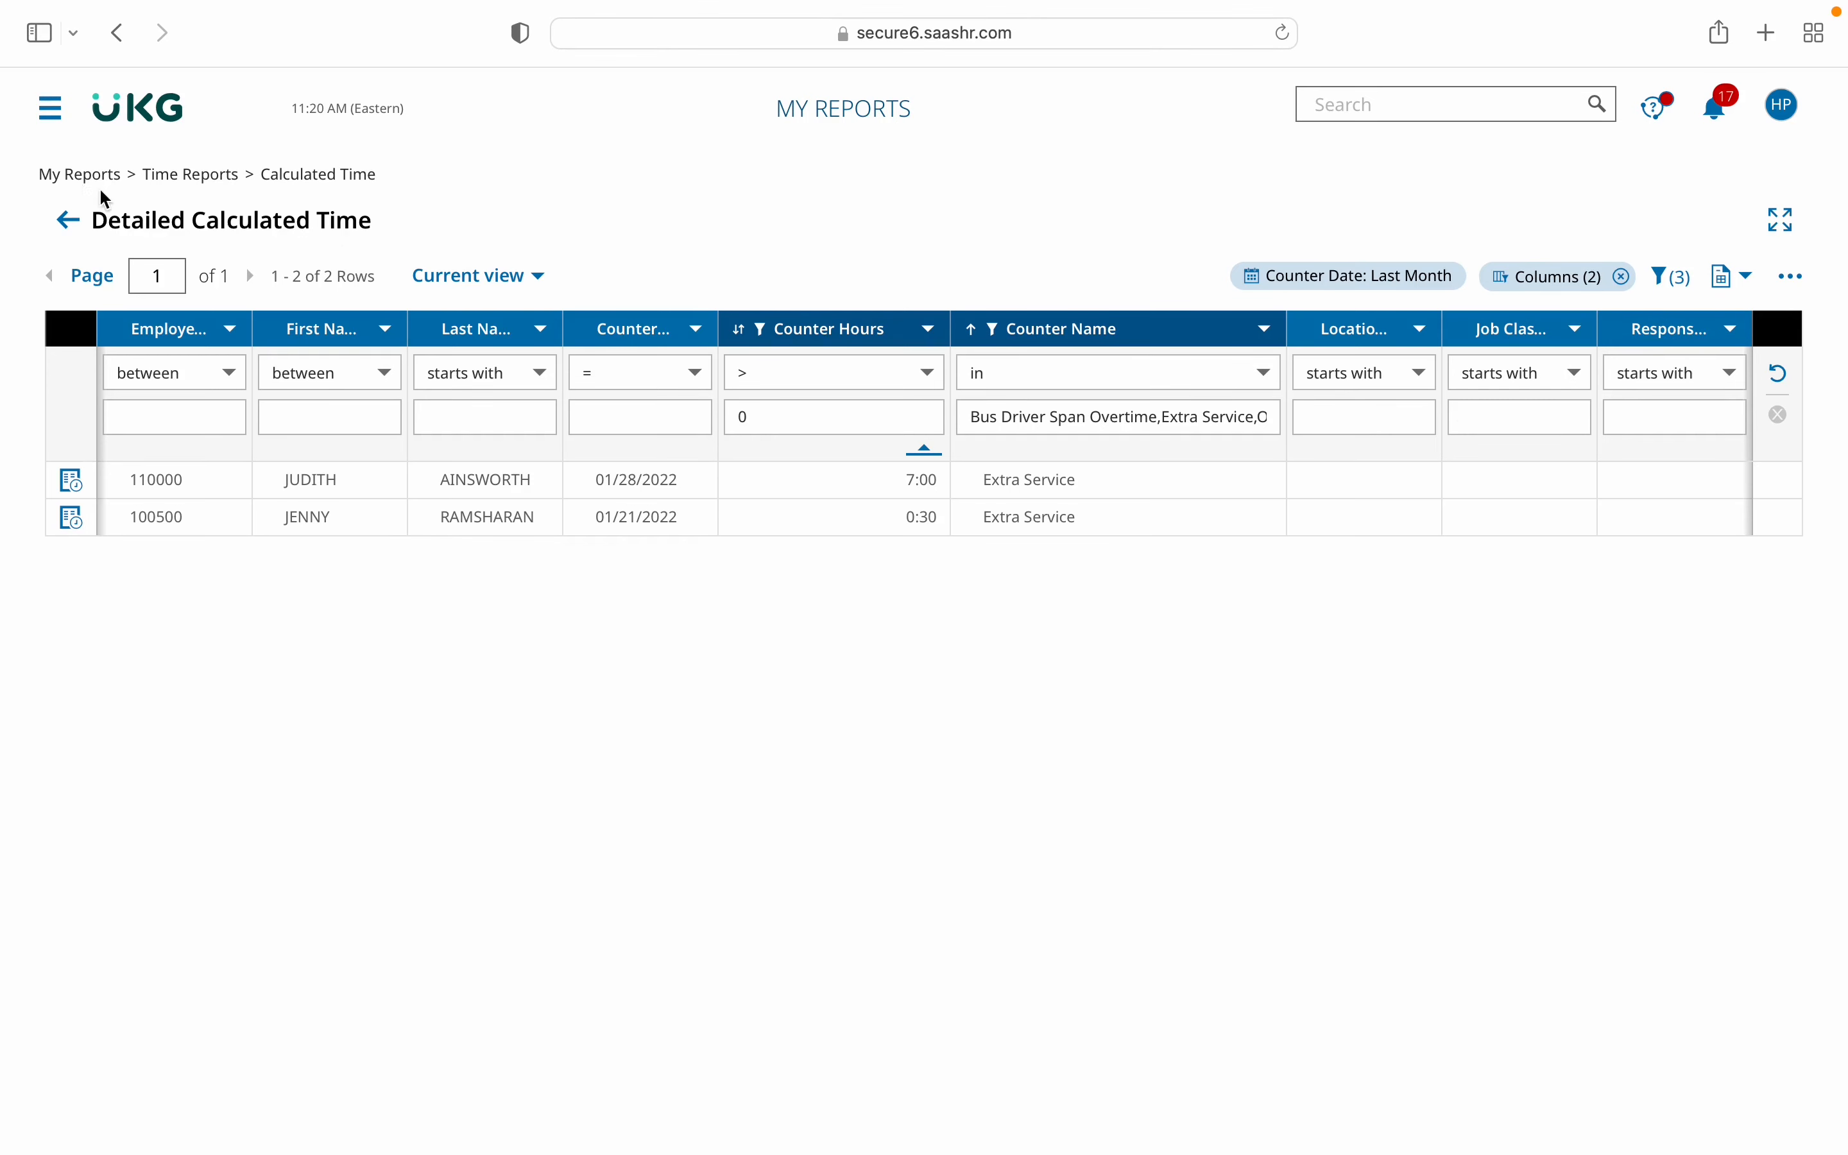
Review the report's global and column filter settings and close them without changes.
{"action": "left_click", "coordinate": [1670, 278]}
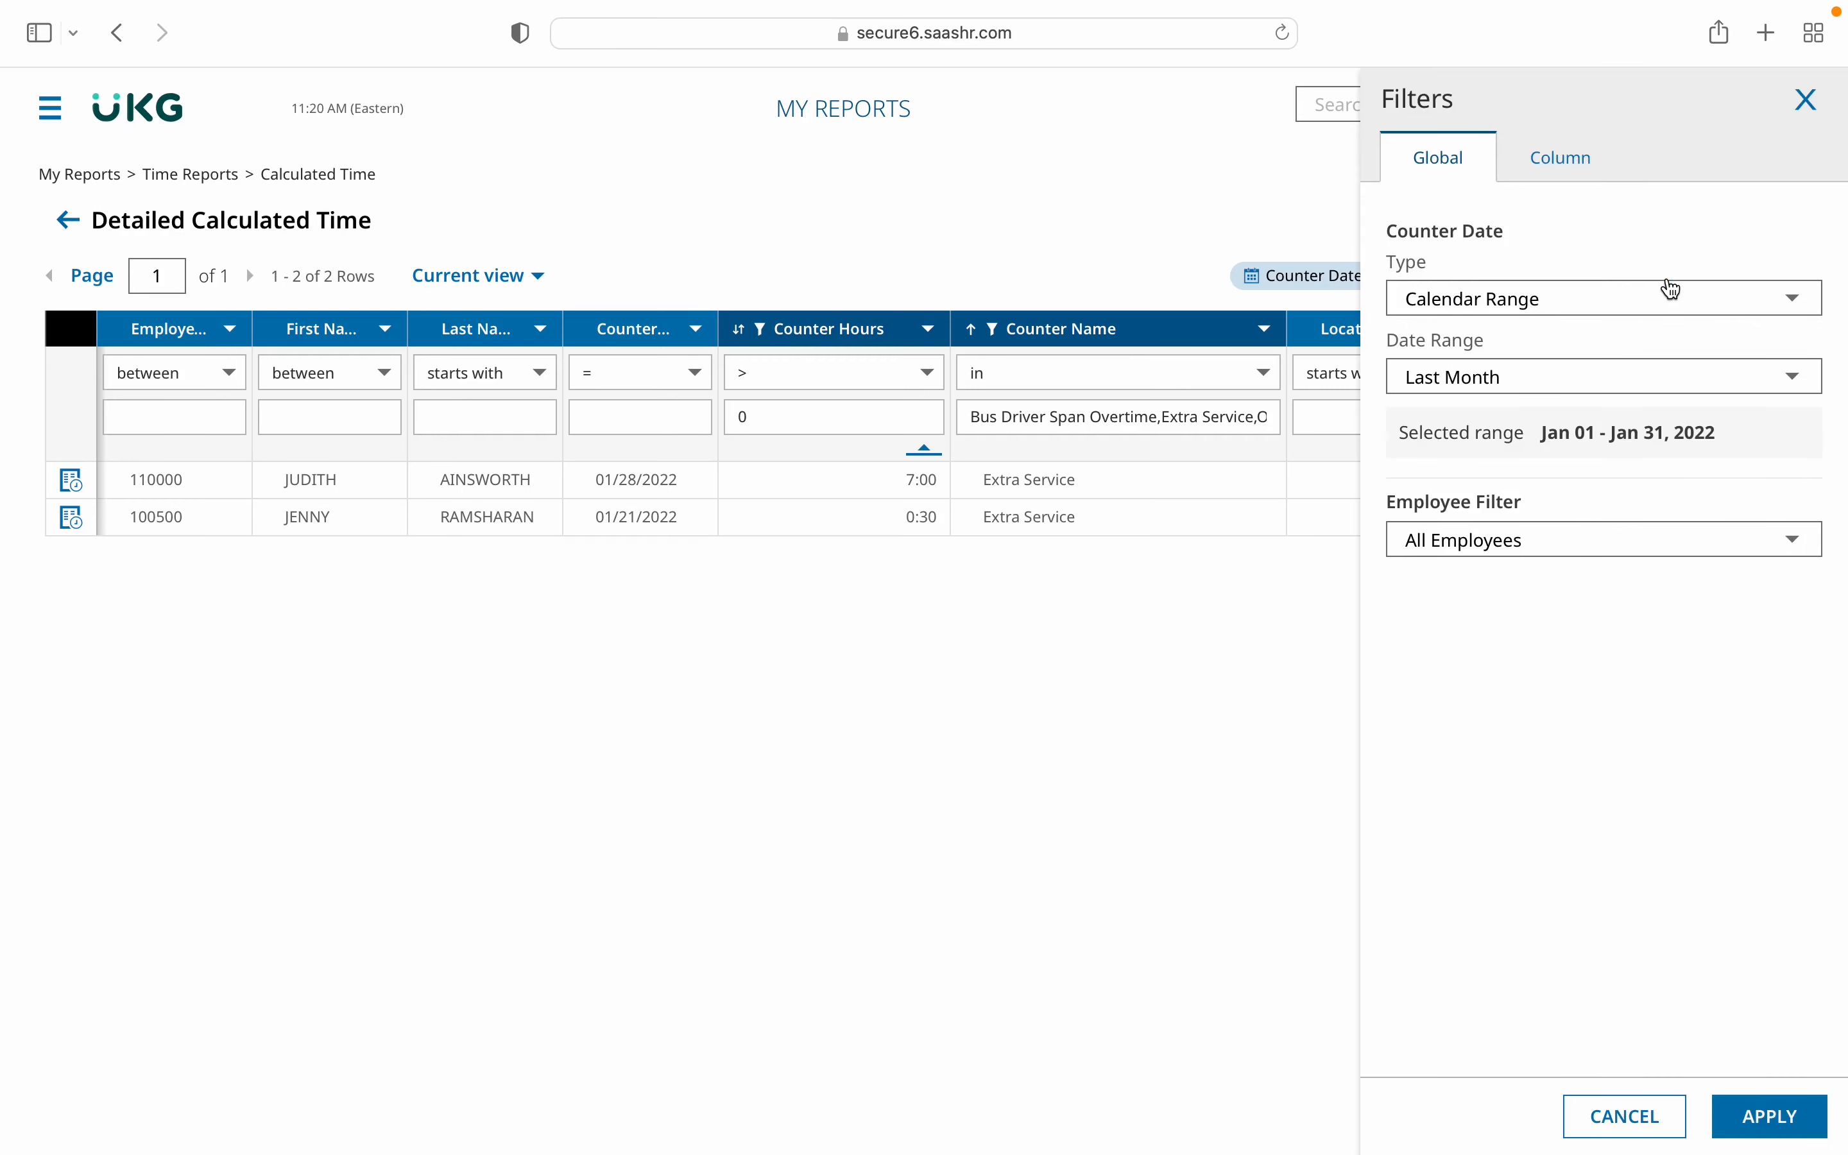
{"action": "left_click", "coordinate": [1580, 183]}
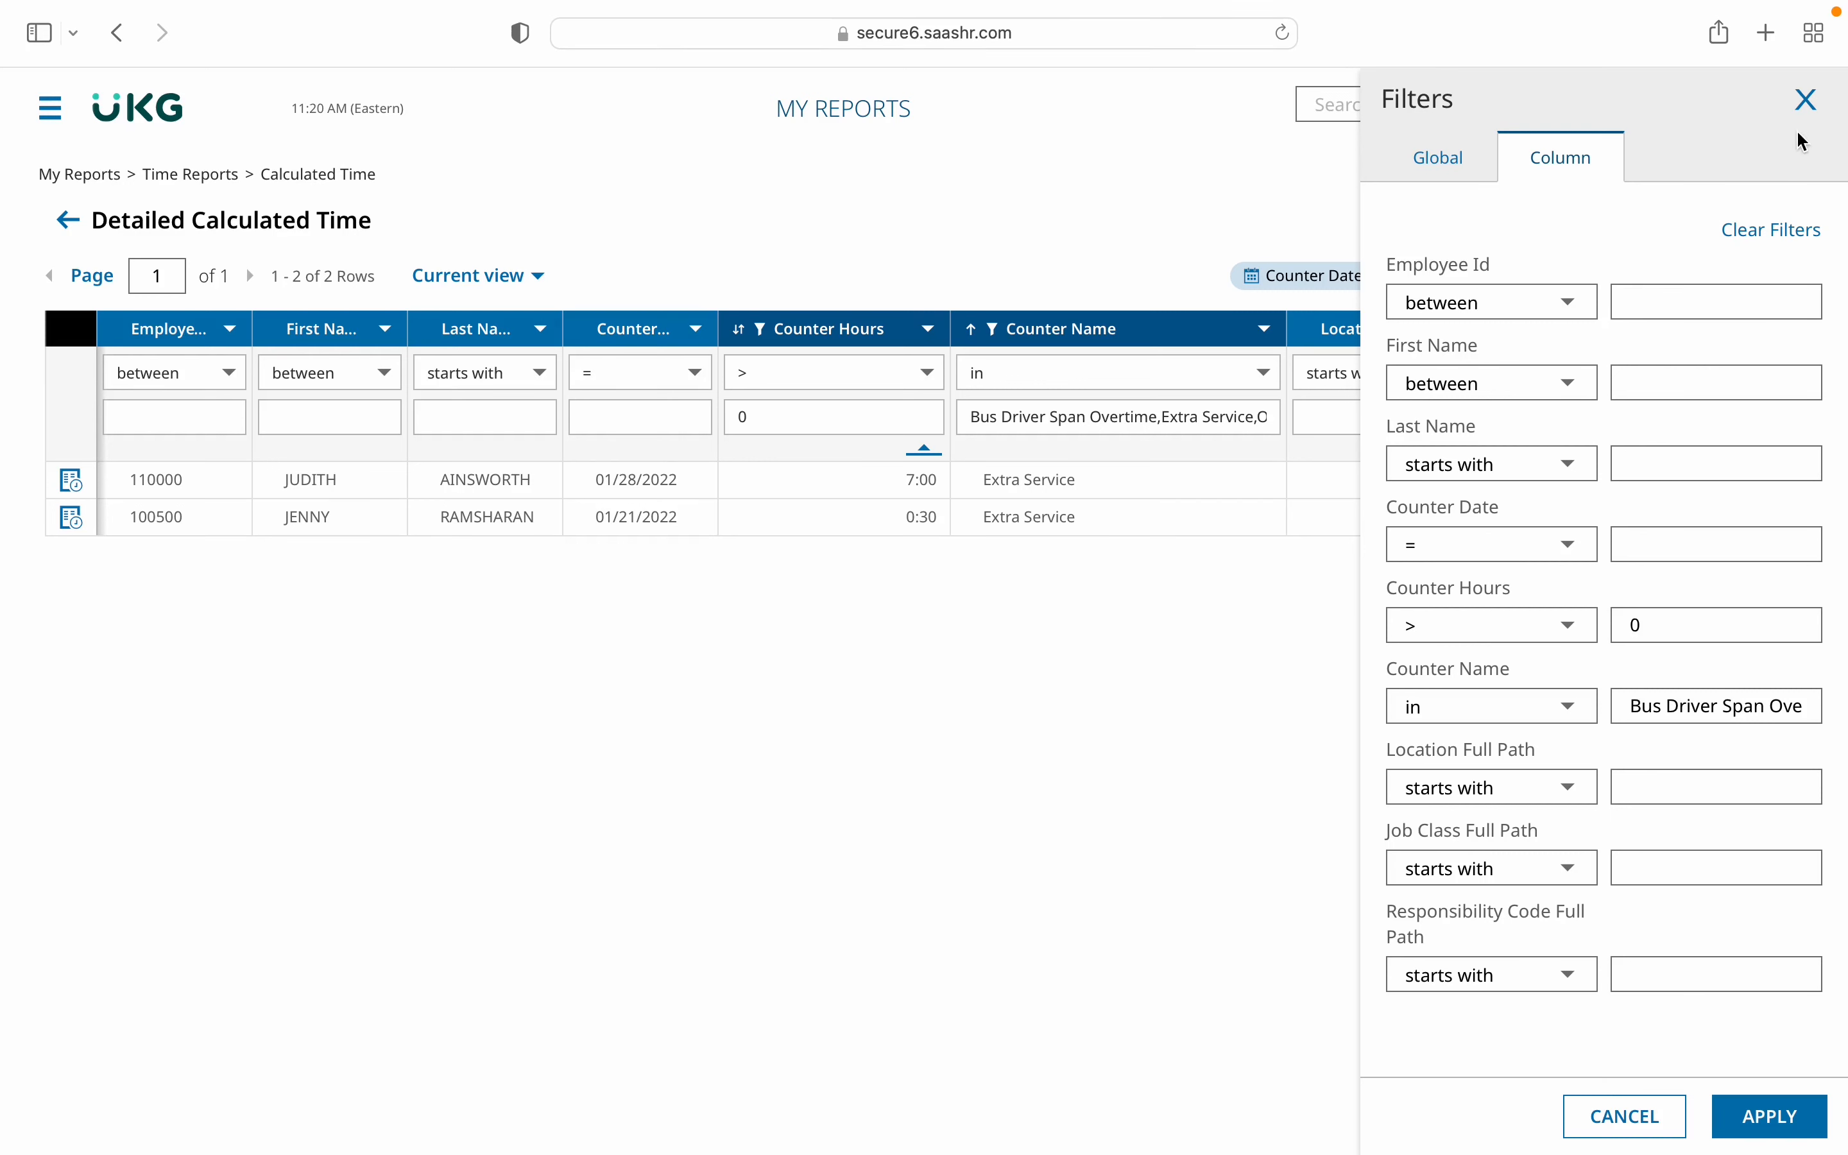
{"action": "left_click", "coordinate": [1806, 100]}
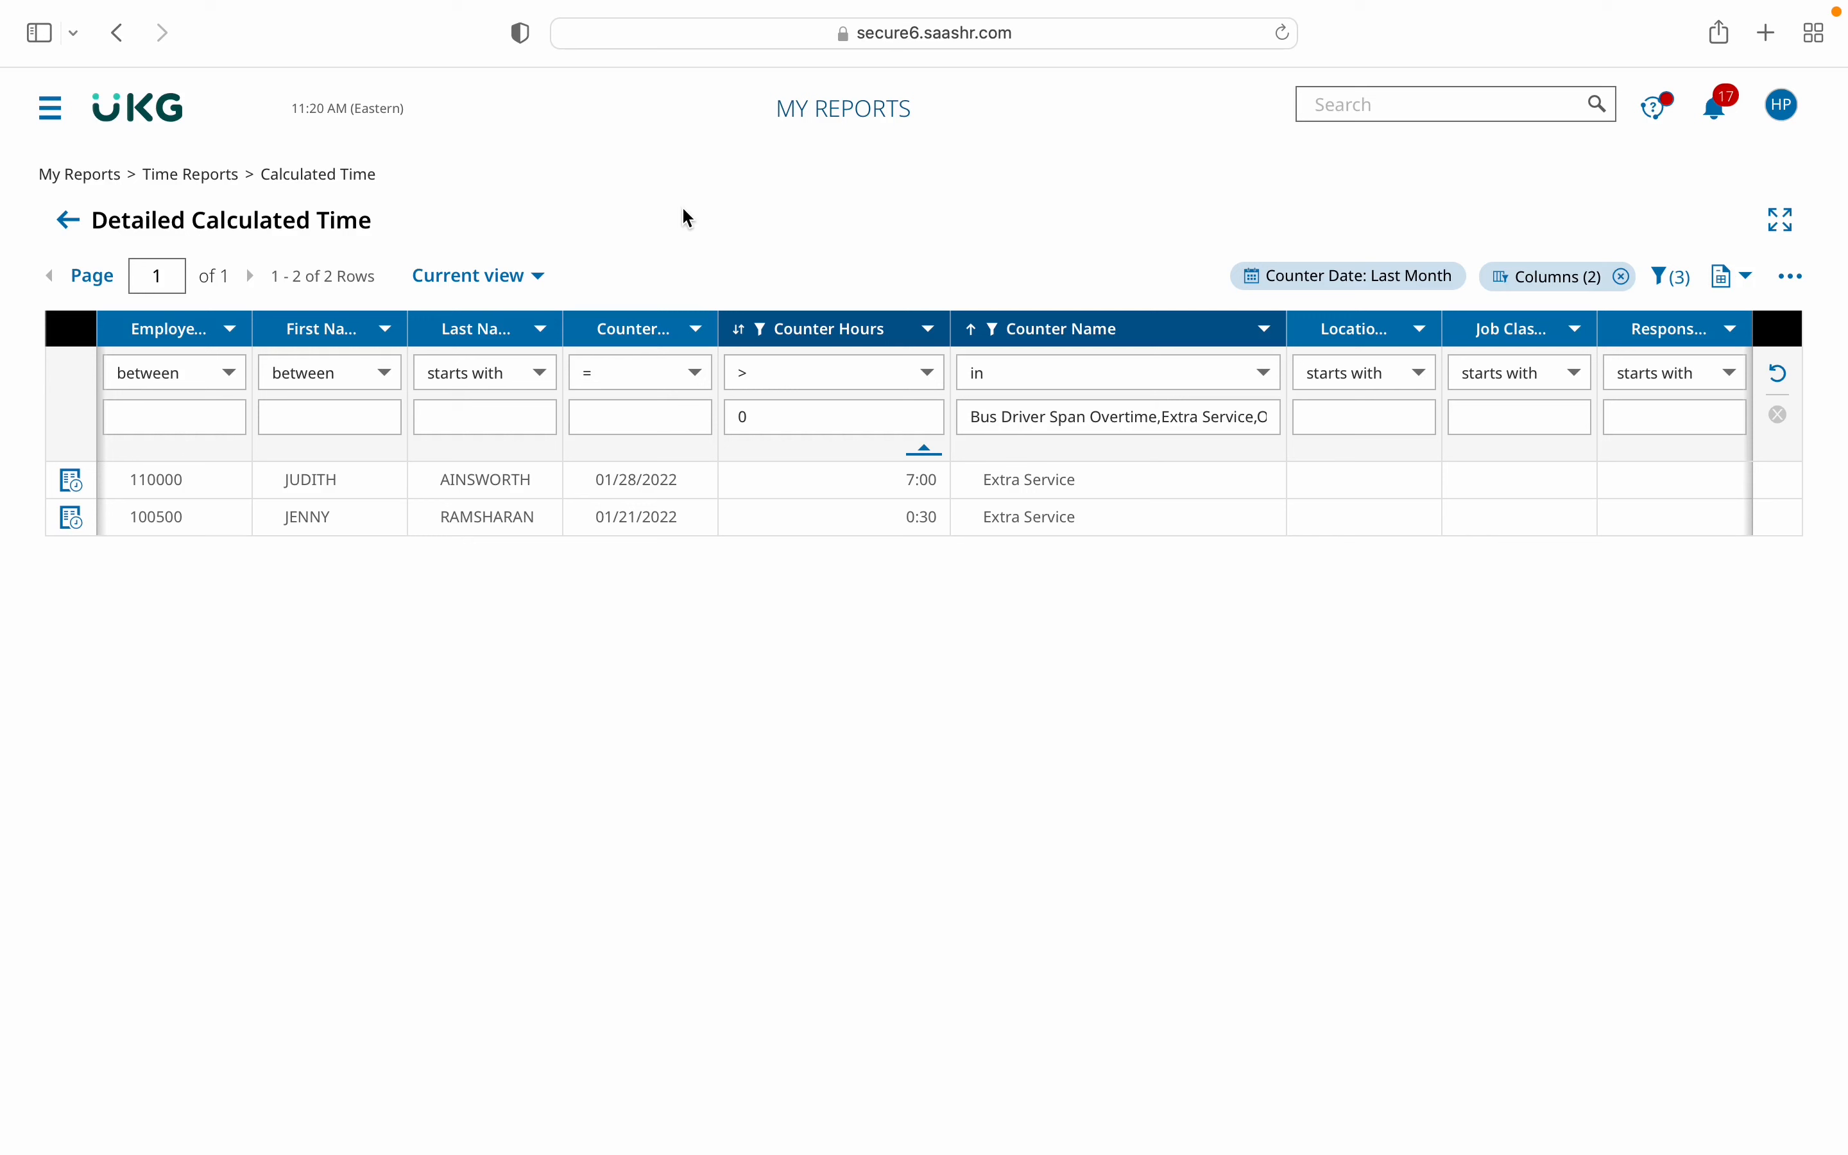
Save the current report view under the new name "My Overtime Extra Service Report".
{"action": "left_click", "coordinate": [1795, 280]}
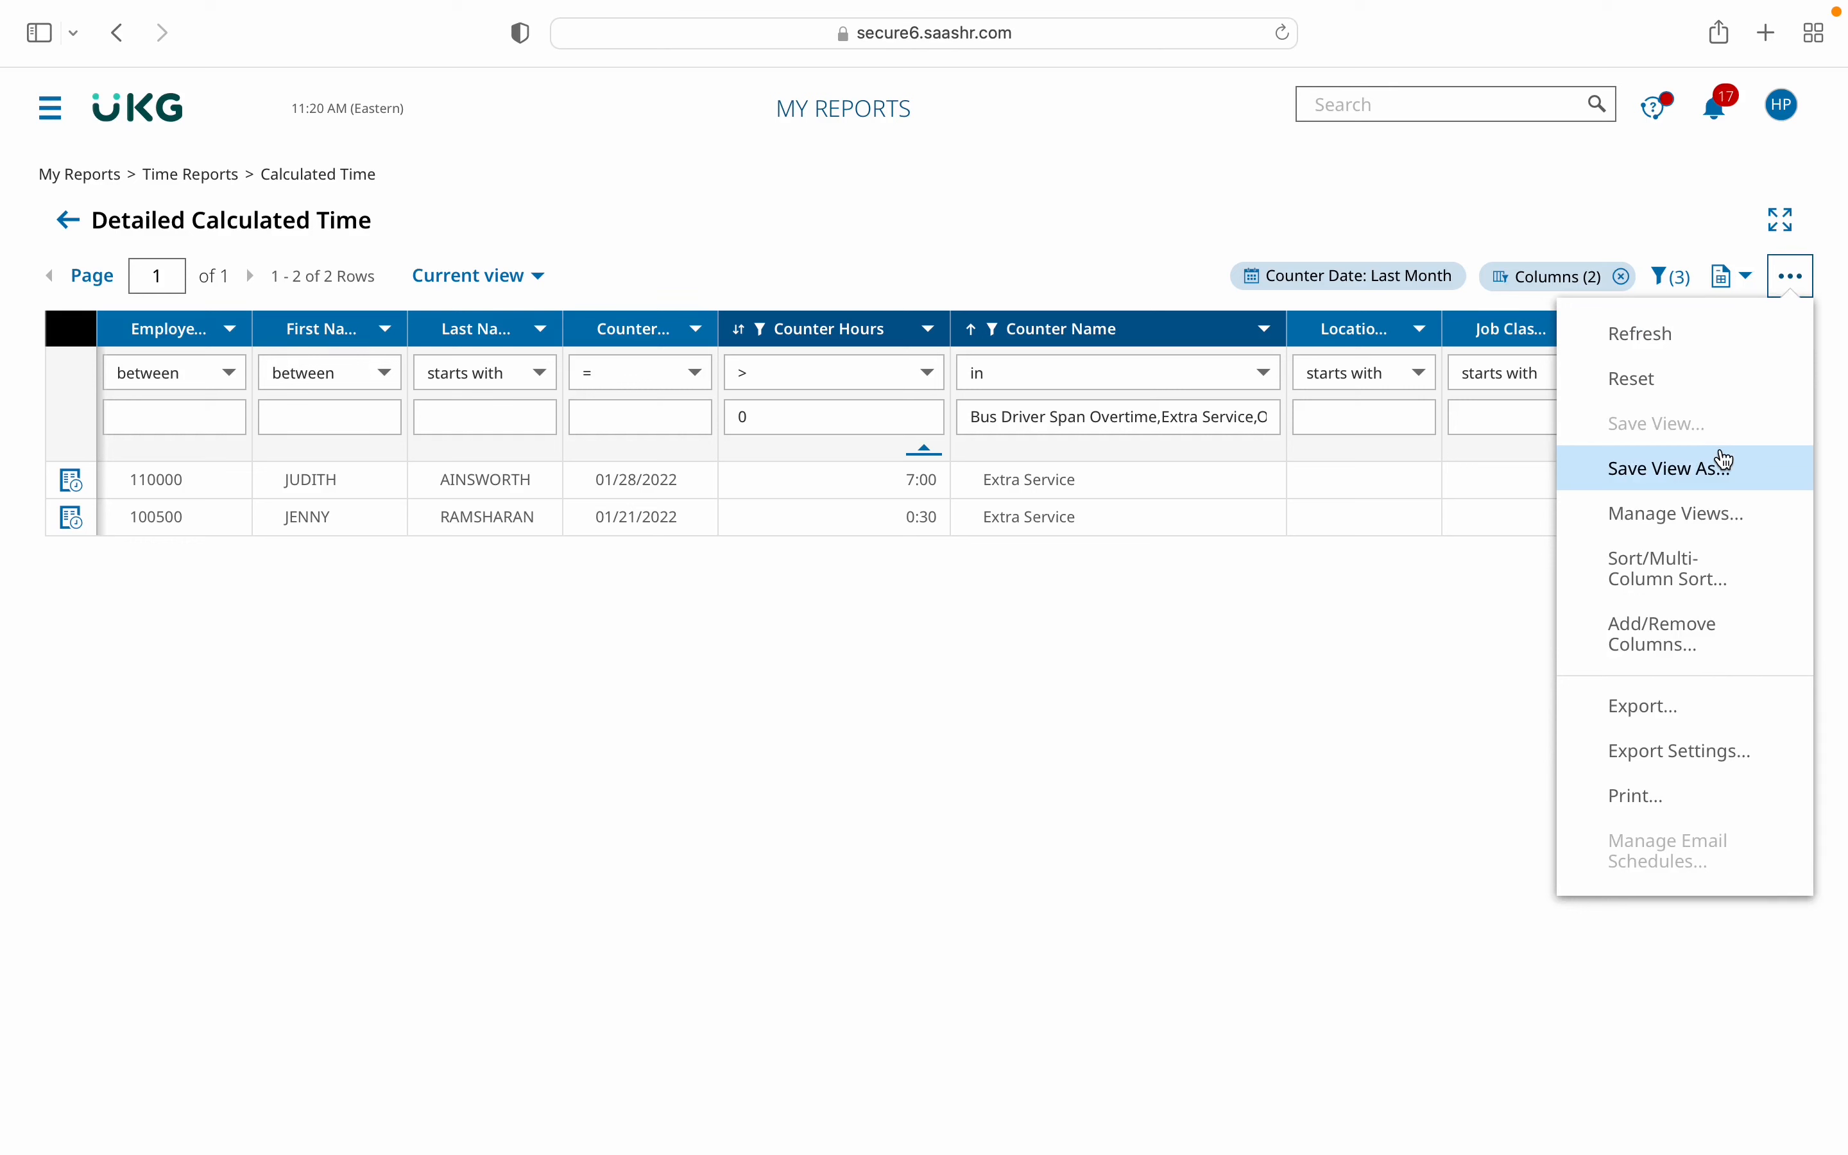
{"action": "left_click", "coordinate": [1790, 276]}
{"action": "left_click", "coordinate": [1791, 277]}
{"action": "left_click", "coordinate": [1683, 473]}
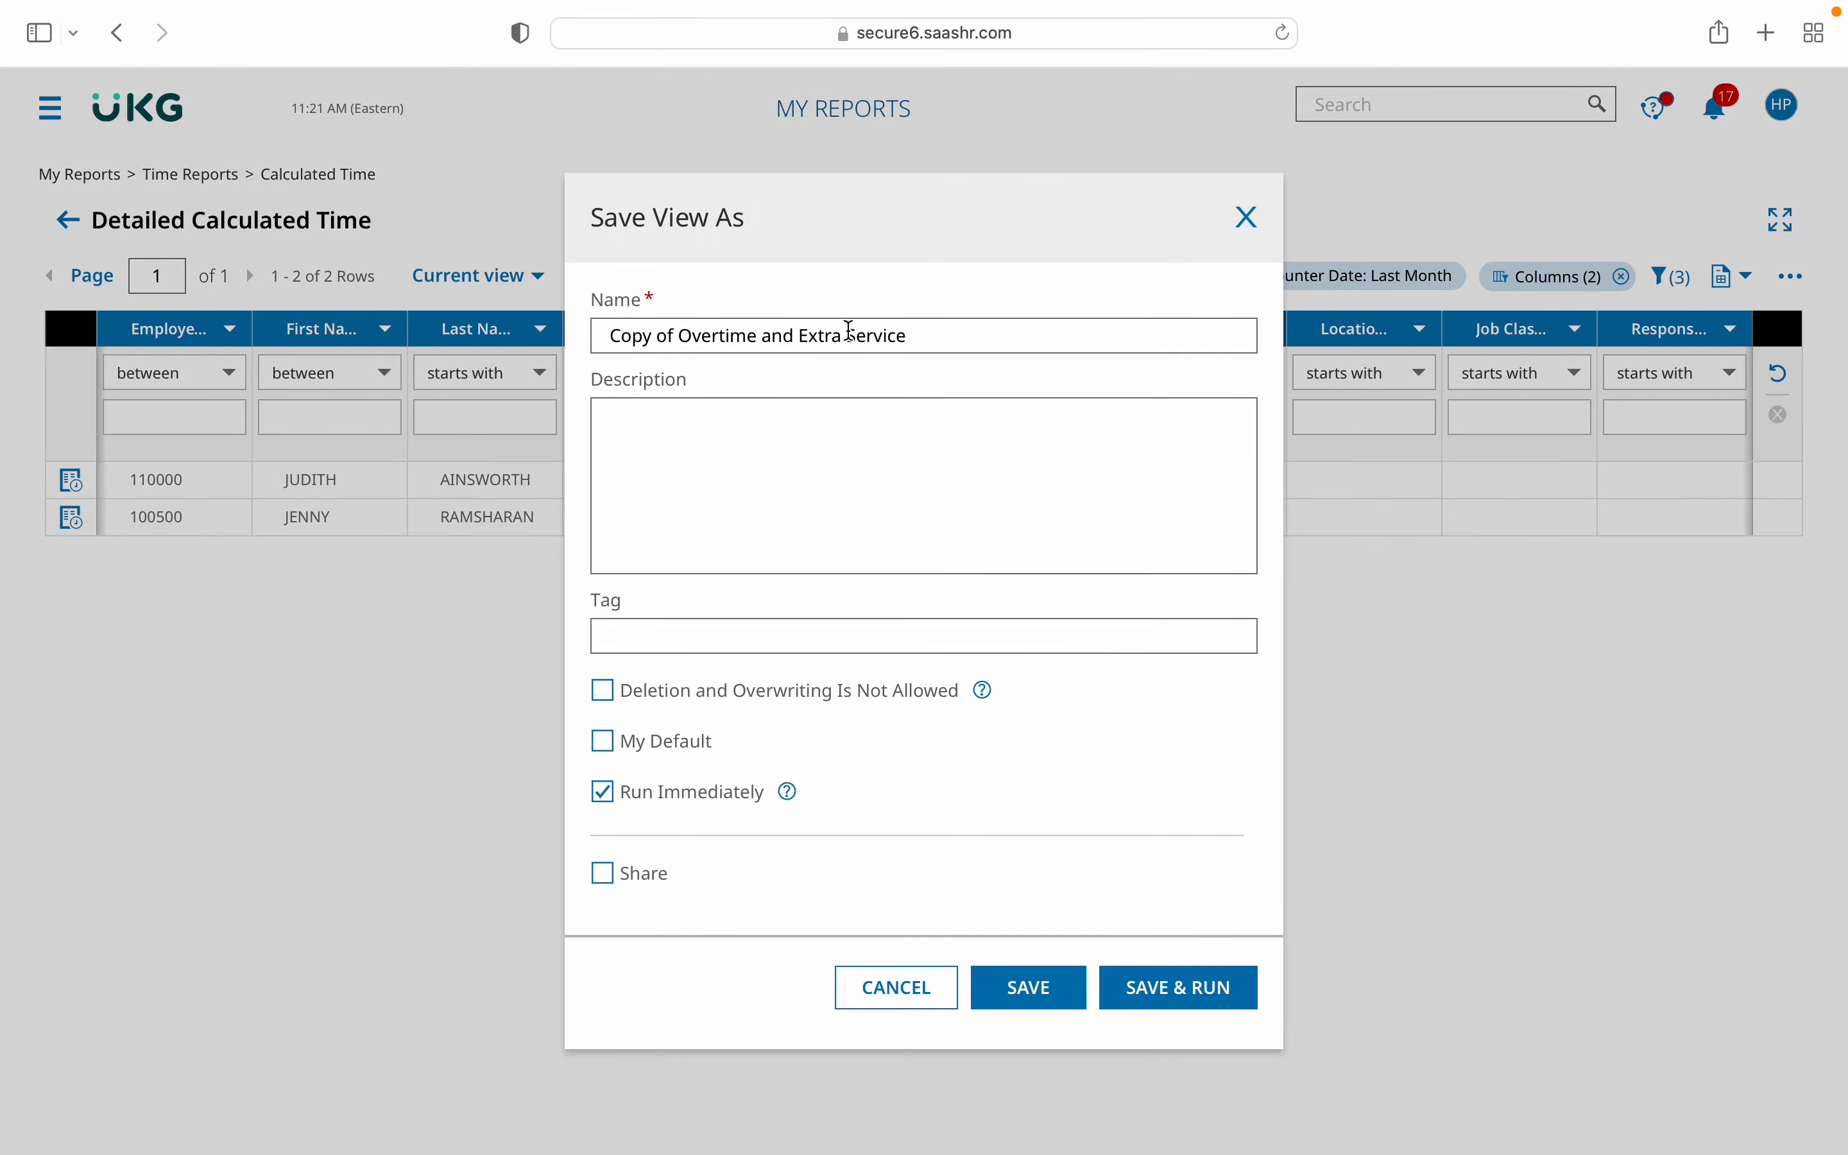
{"action": "left_click_drag", "start_coordinate": [903, 334], "coordinate": [491, 327]}
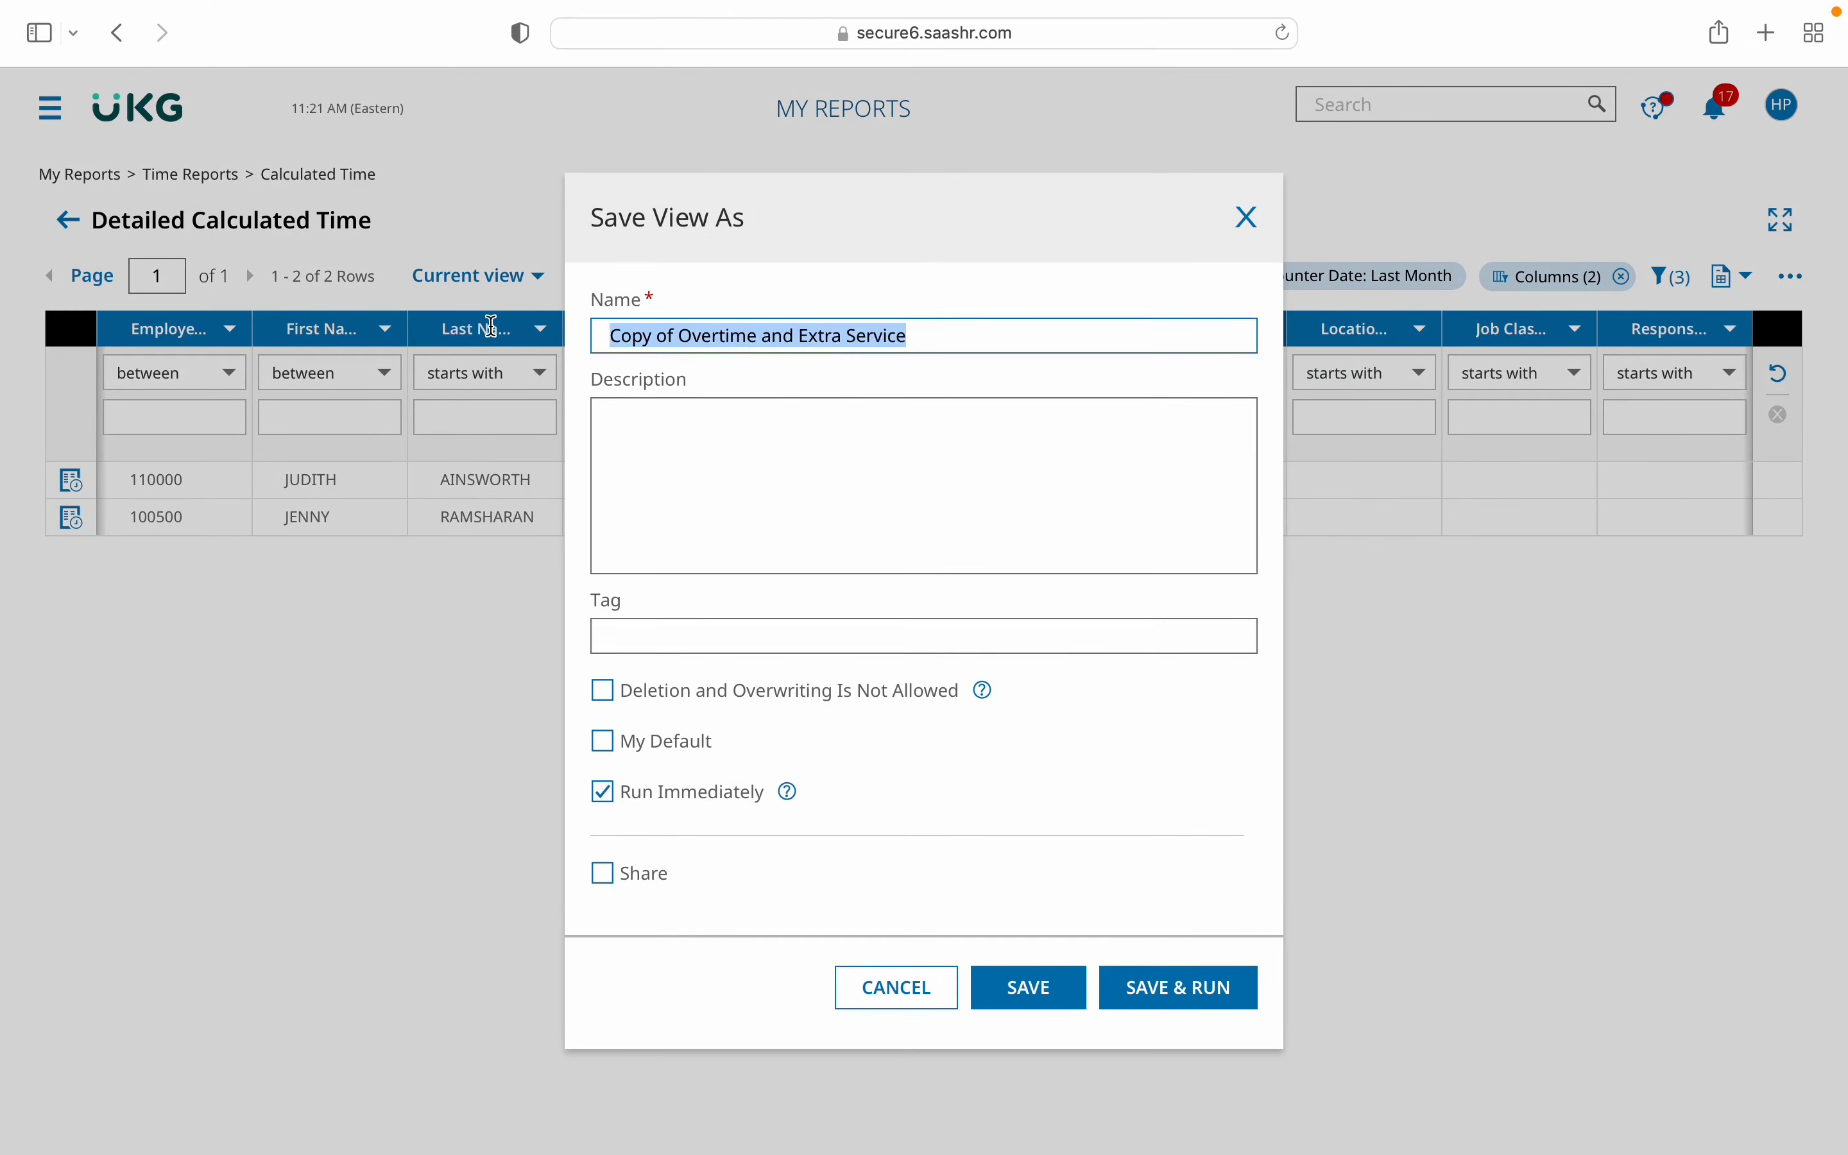
{"action": "type", "text": "My Overtime Extra Se"}
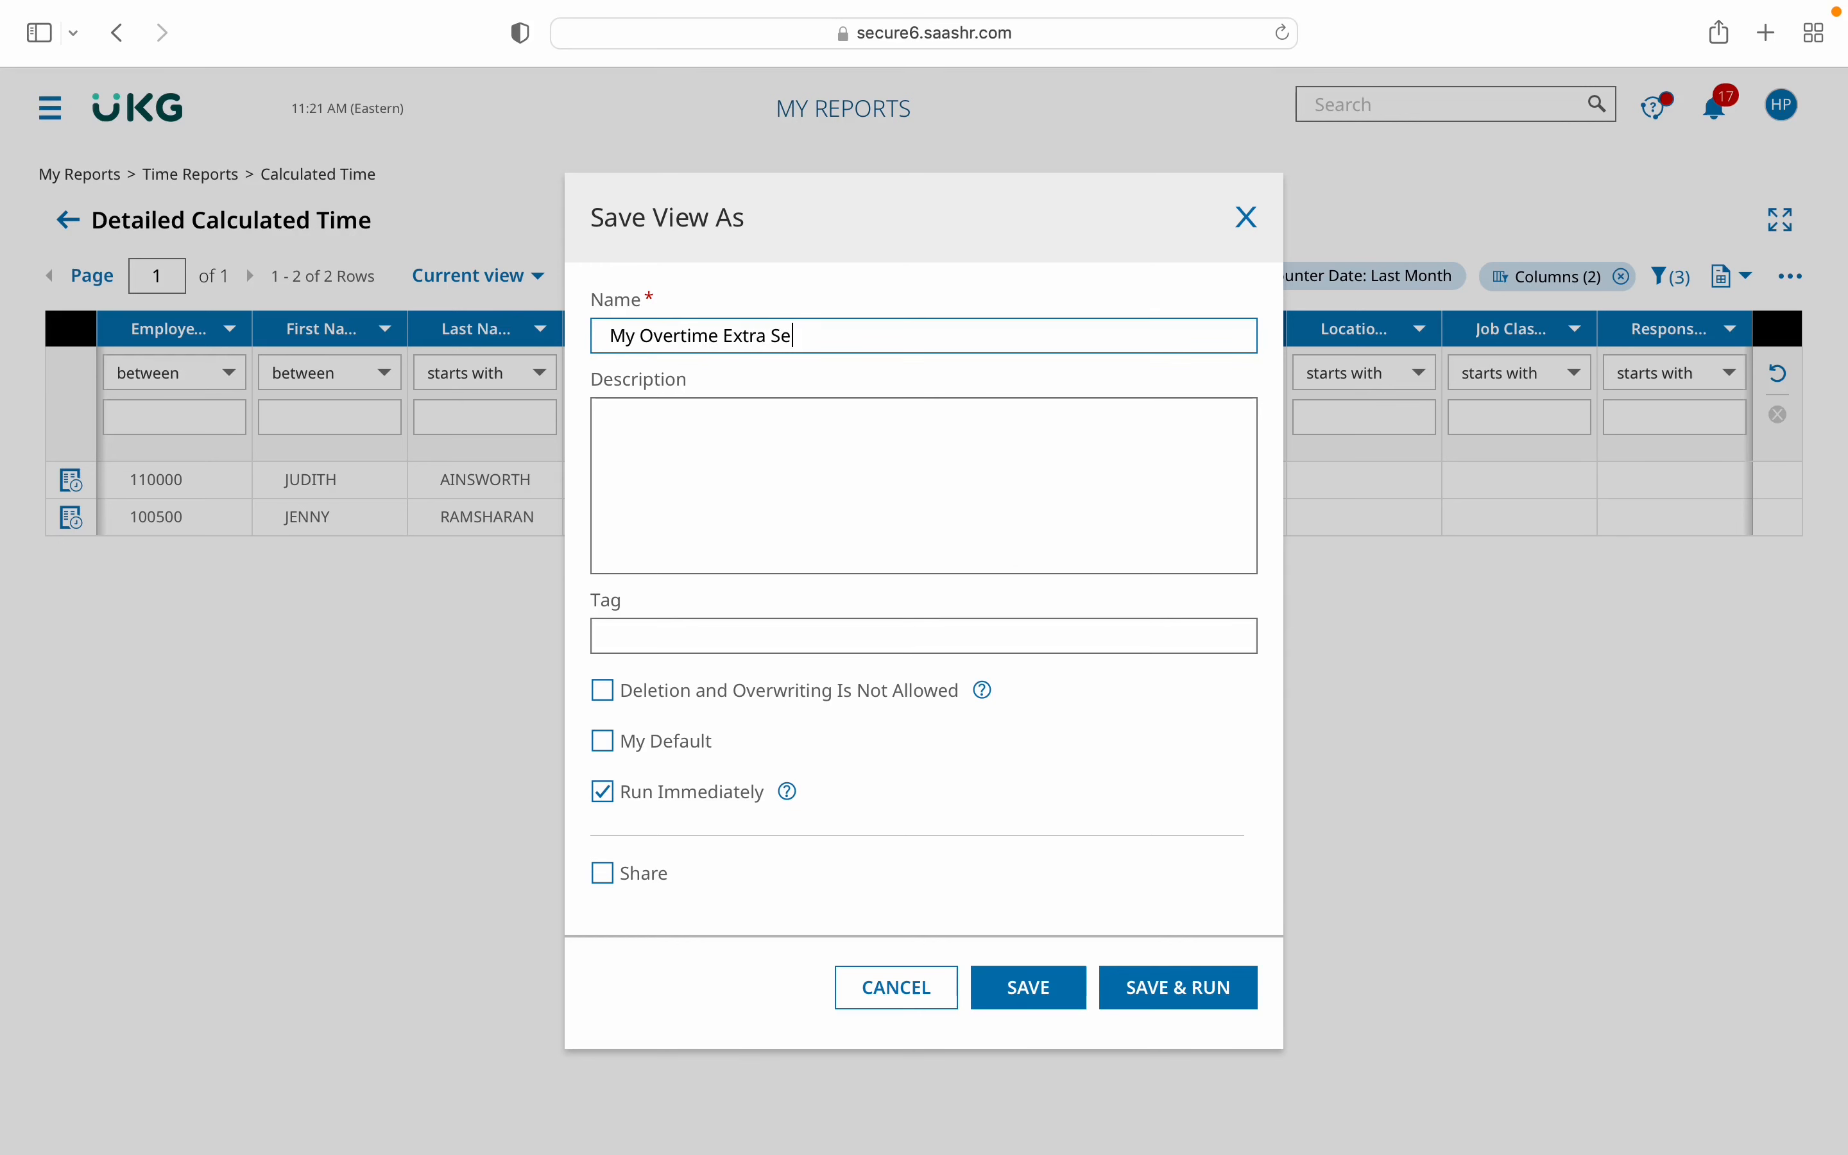
{"action": "type", "text": "rvice Report"}
{"action": "left_click", "coordinate": [1041, 990]}
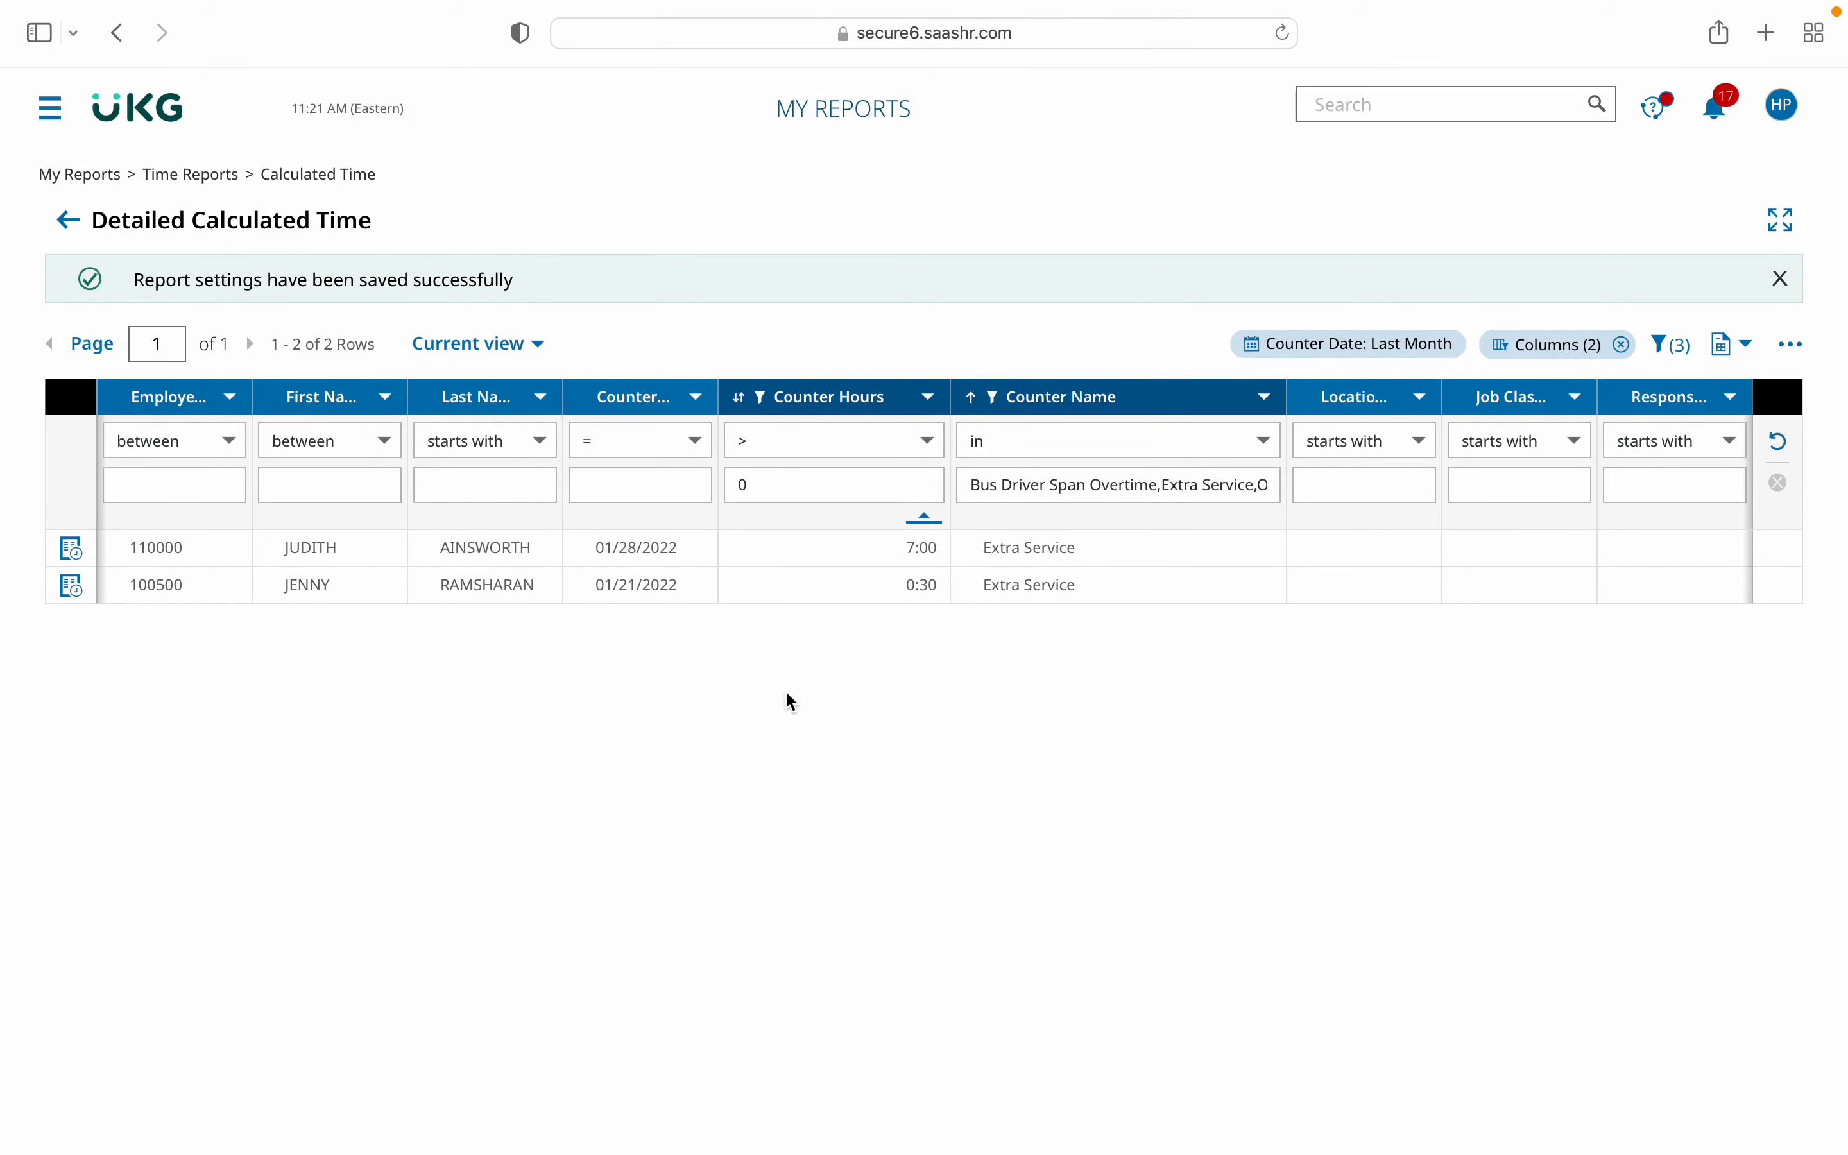
Check for My Overtime Extra Service Report on the dashboard and delete it from the My Saved Reports page.
{"action": "left_click", "coordinate": [233, 117]}
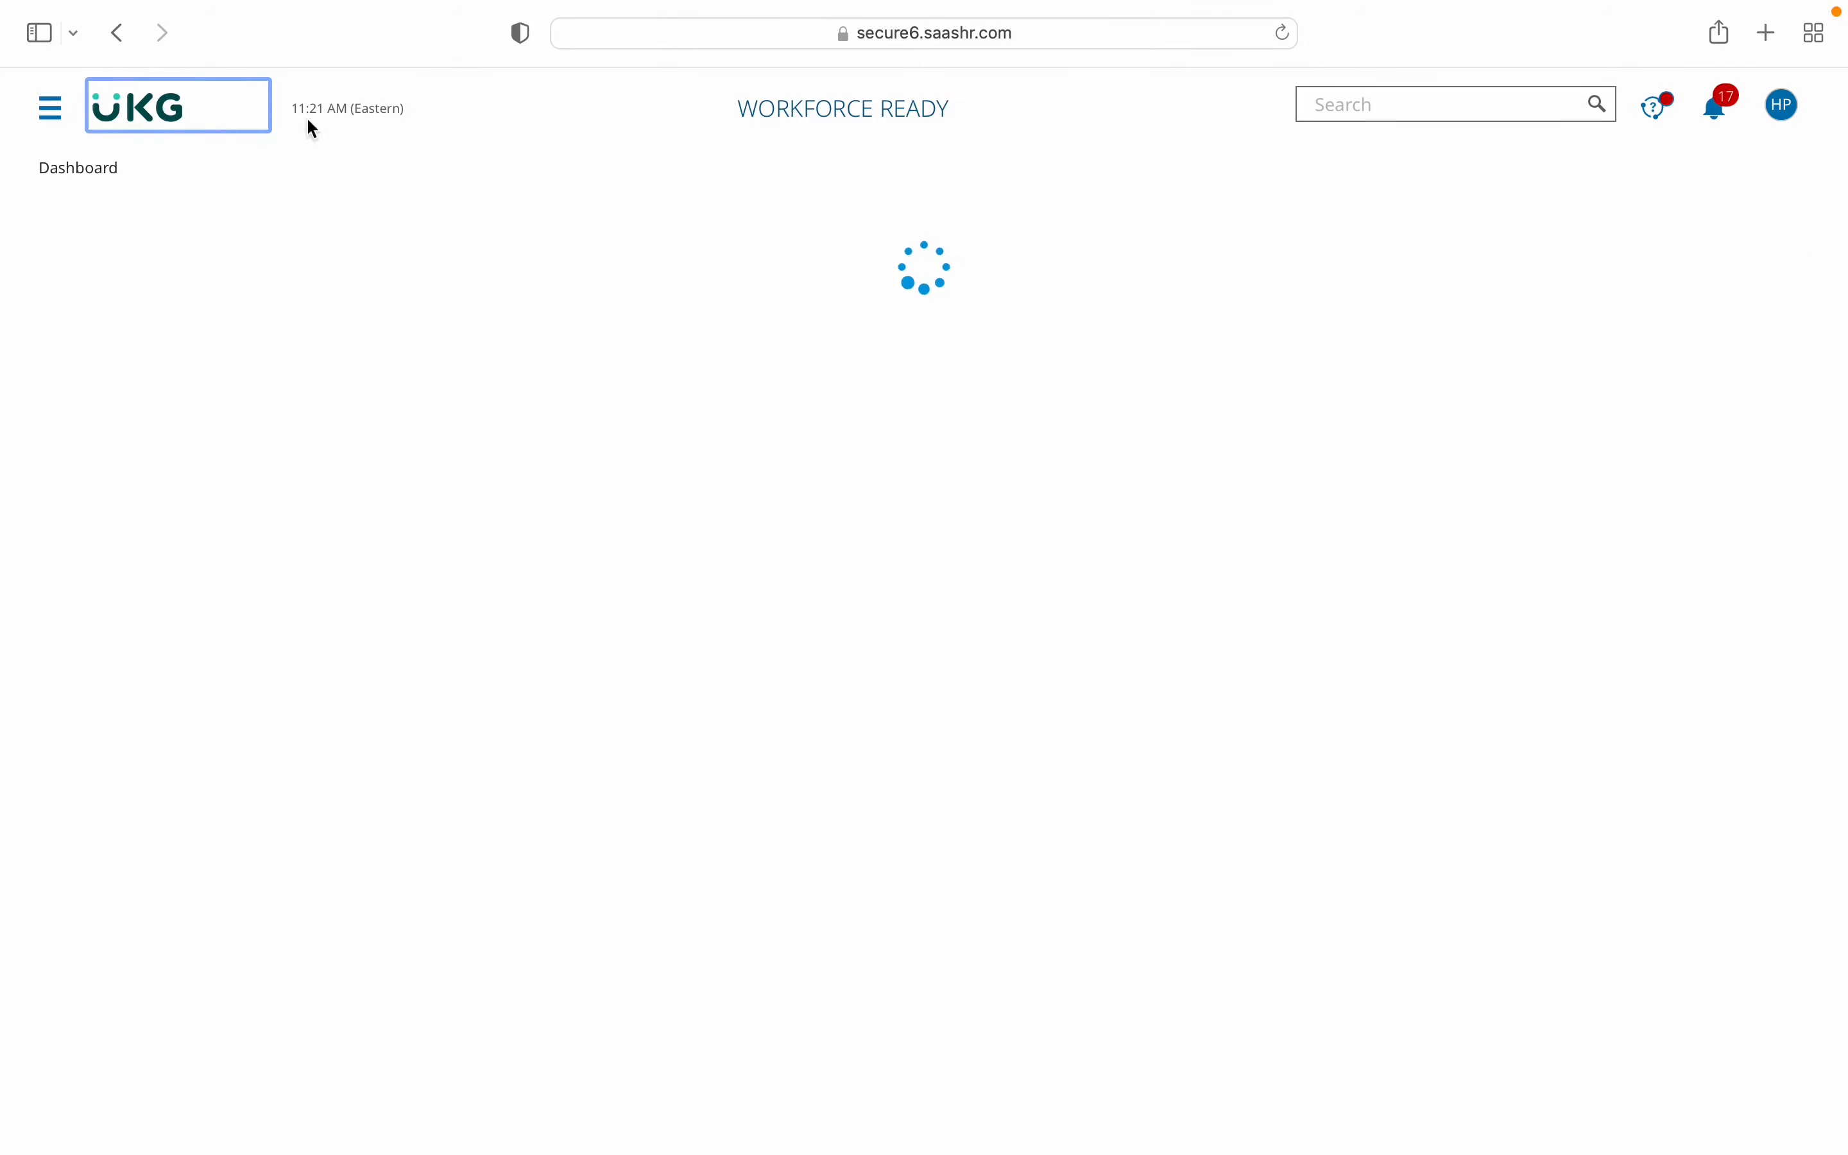
{"action": "left_click_drag", "start_coordinate": [1831, 260], "coordinate": [1822, 550]}
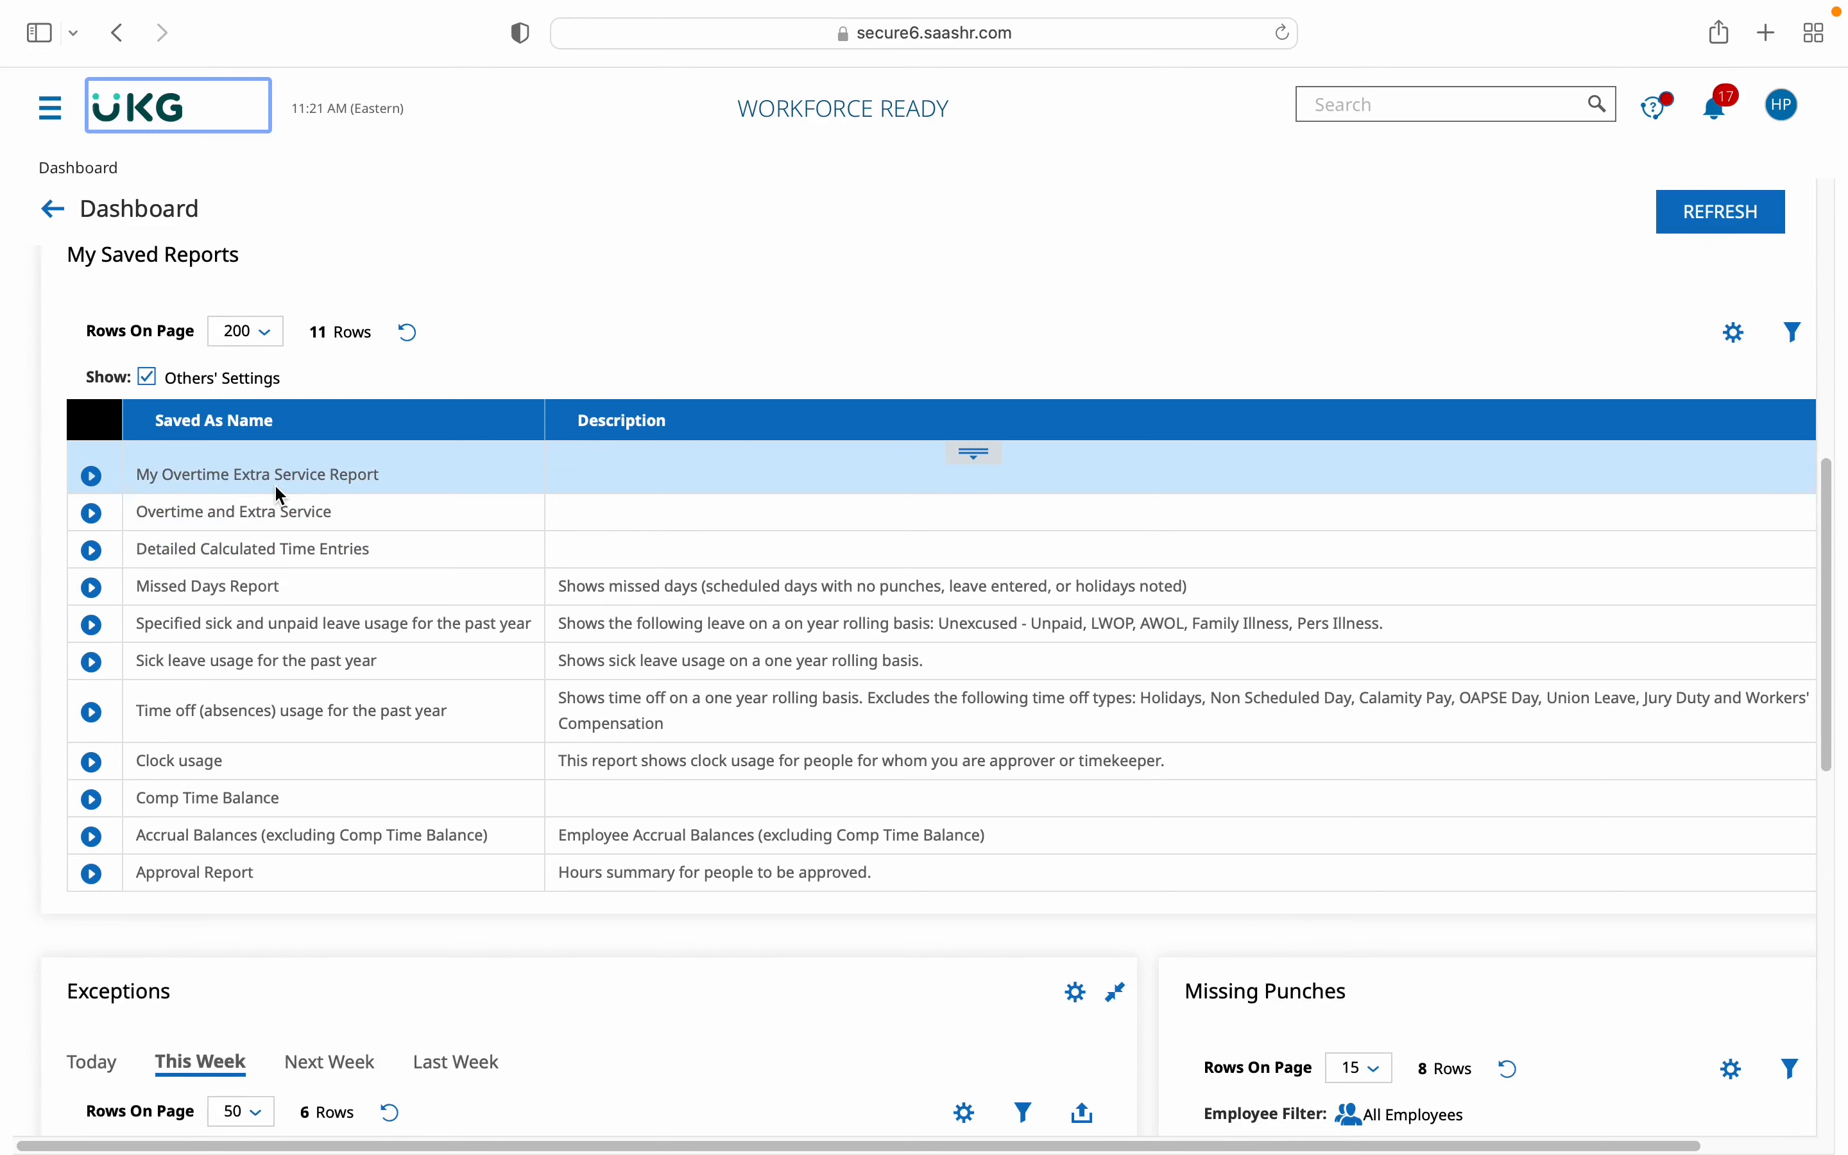
{"action": "left_click", "coordinate": [49, 107]}
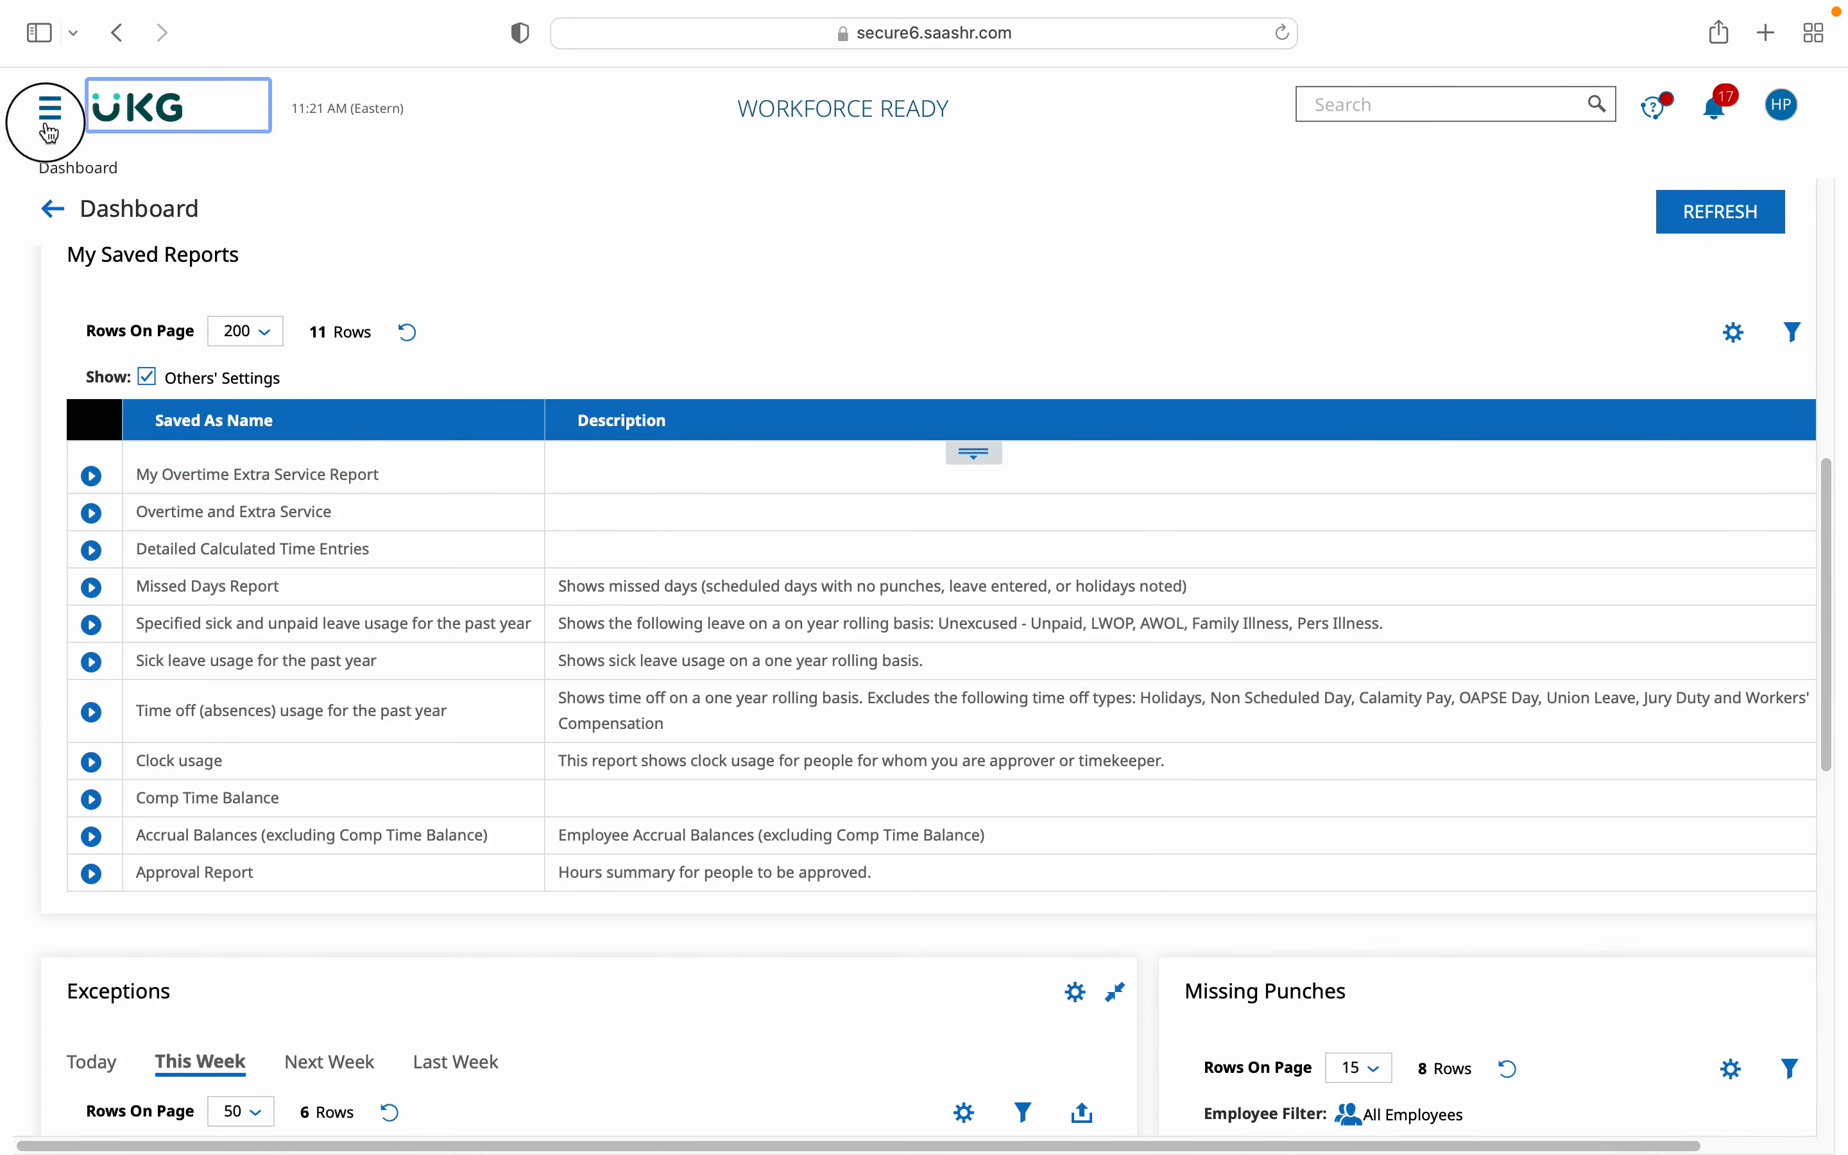
{"action": "left_click", "coordinate": [145, 622]}
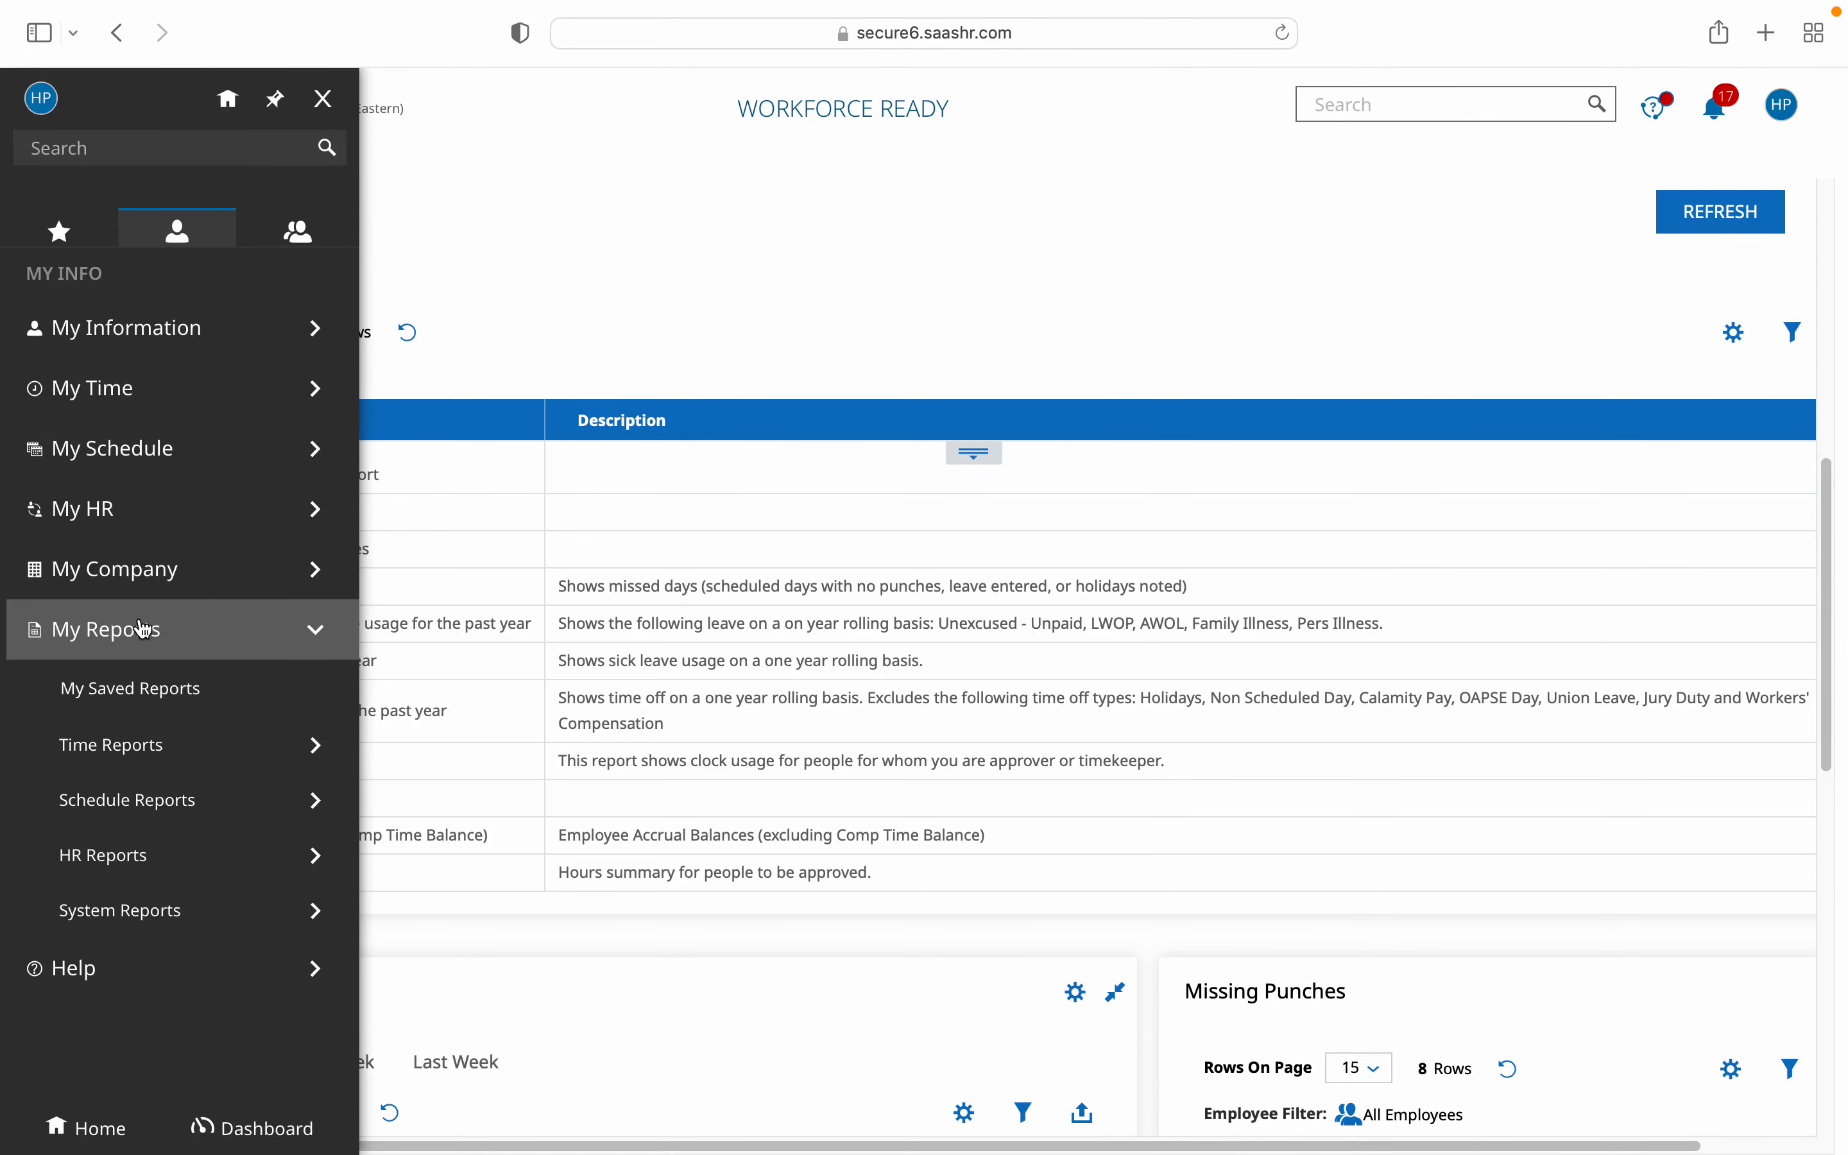
{"action": "left_click", "coordinate": [171, 691]}
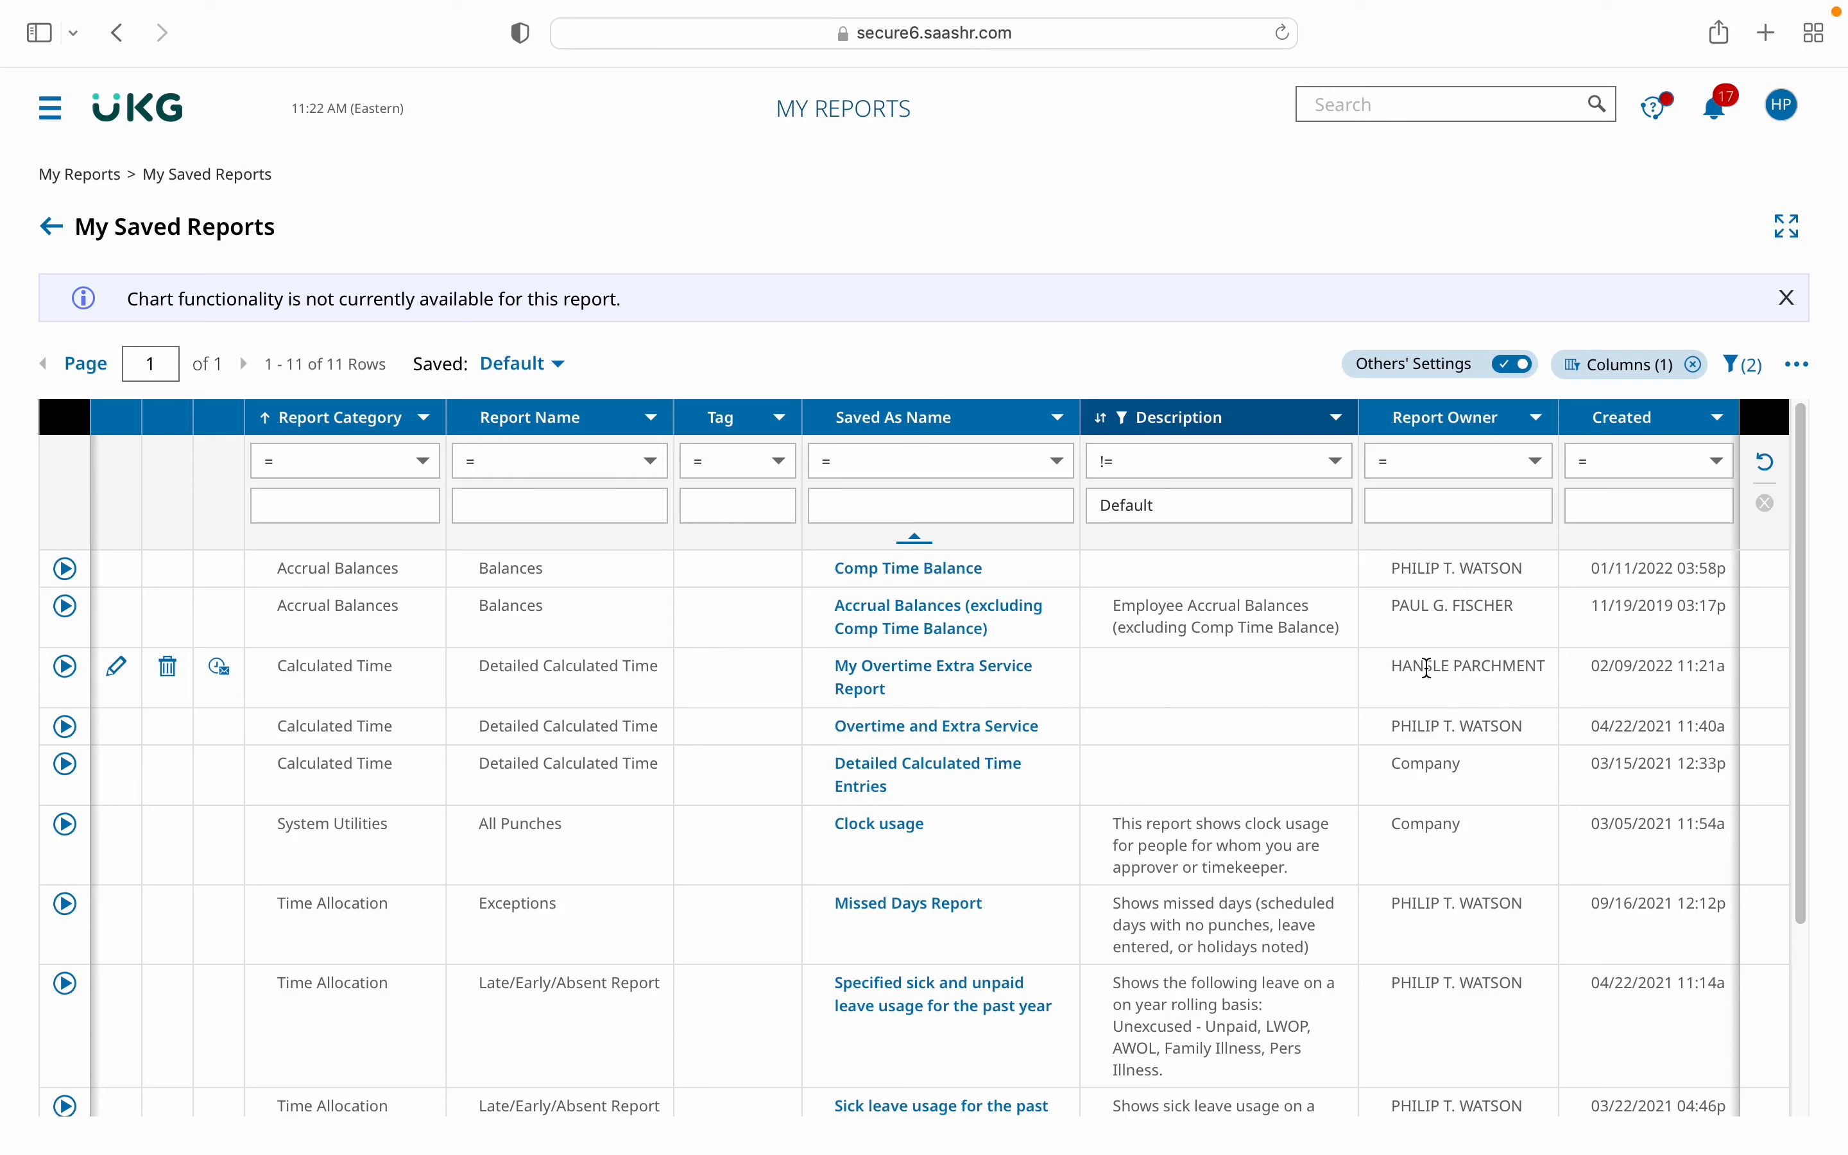
{"action": "left_click", "coordinate": [169, 673]}
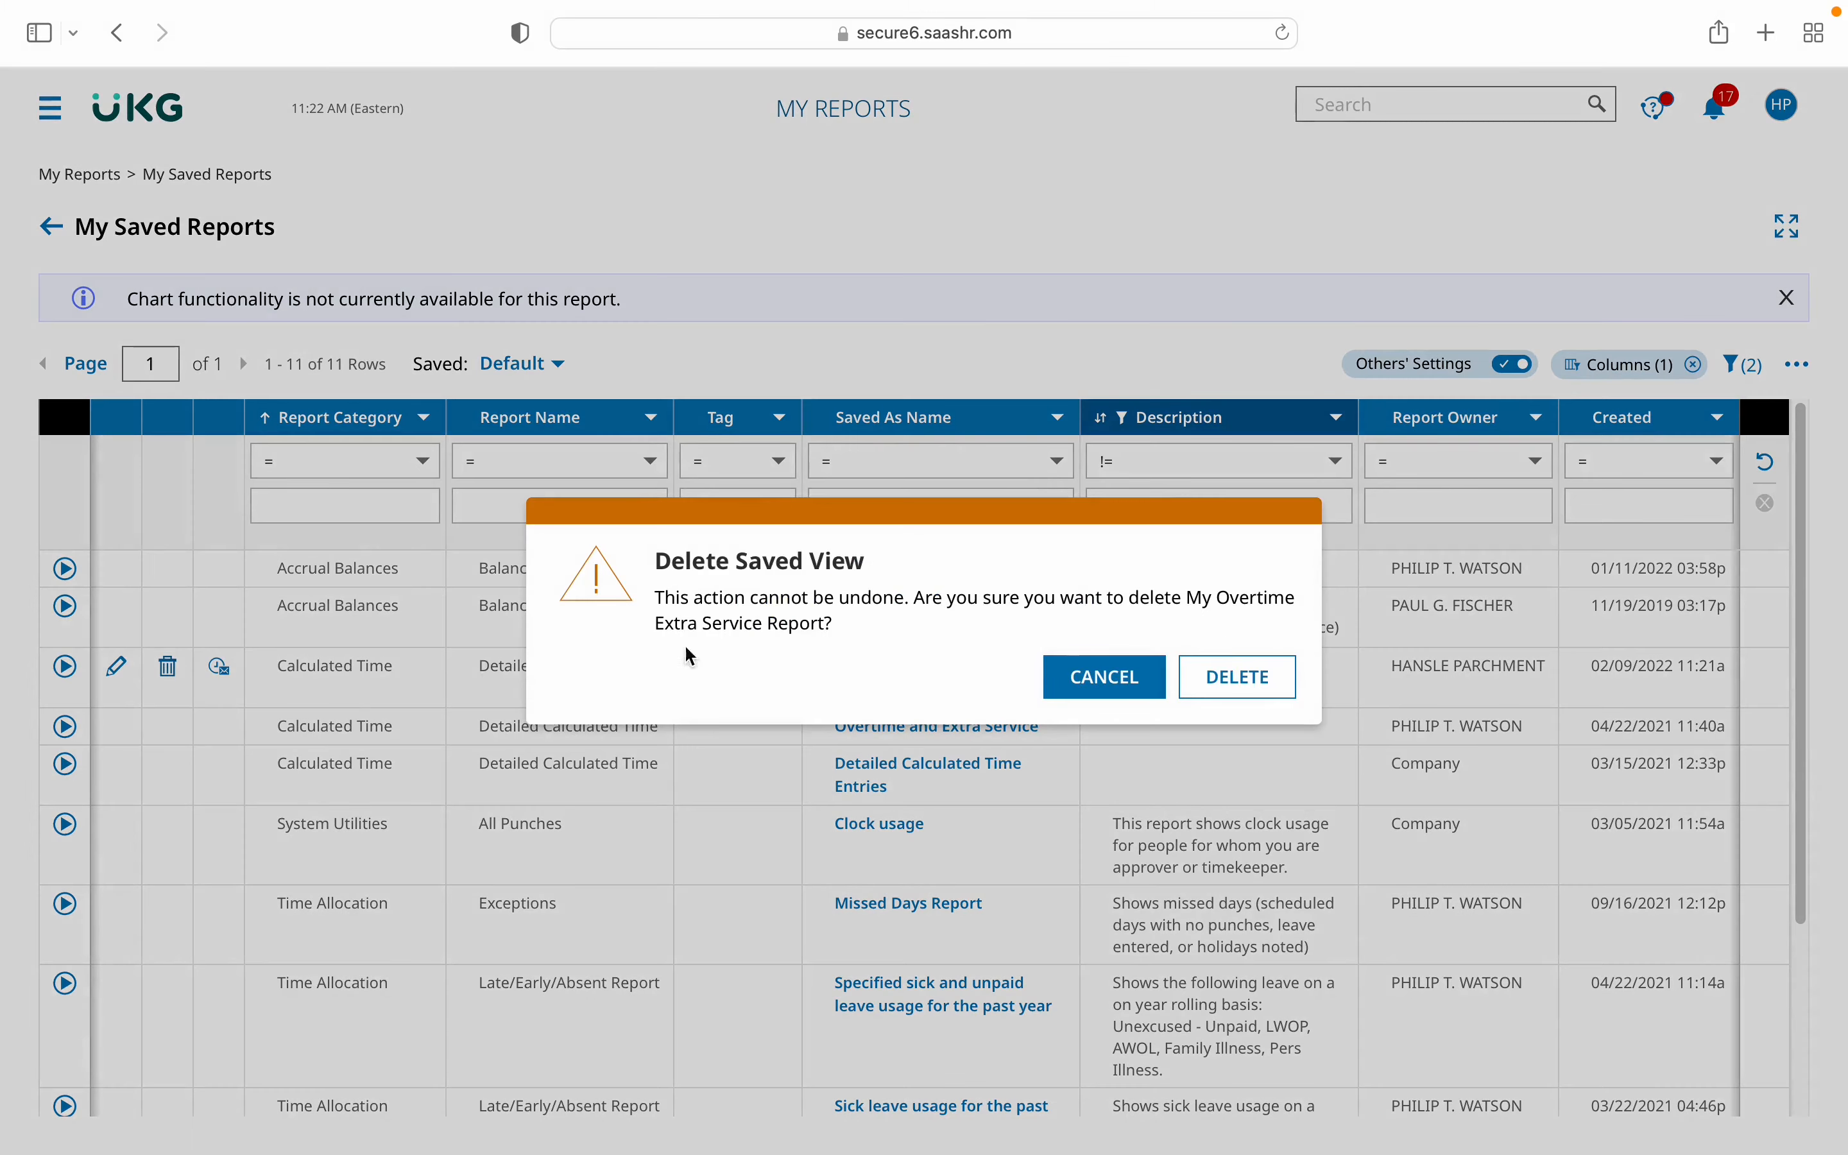
{"action": "left_click", "coordinate": [1206, 676]}
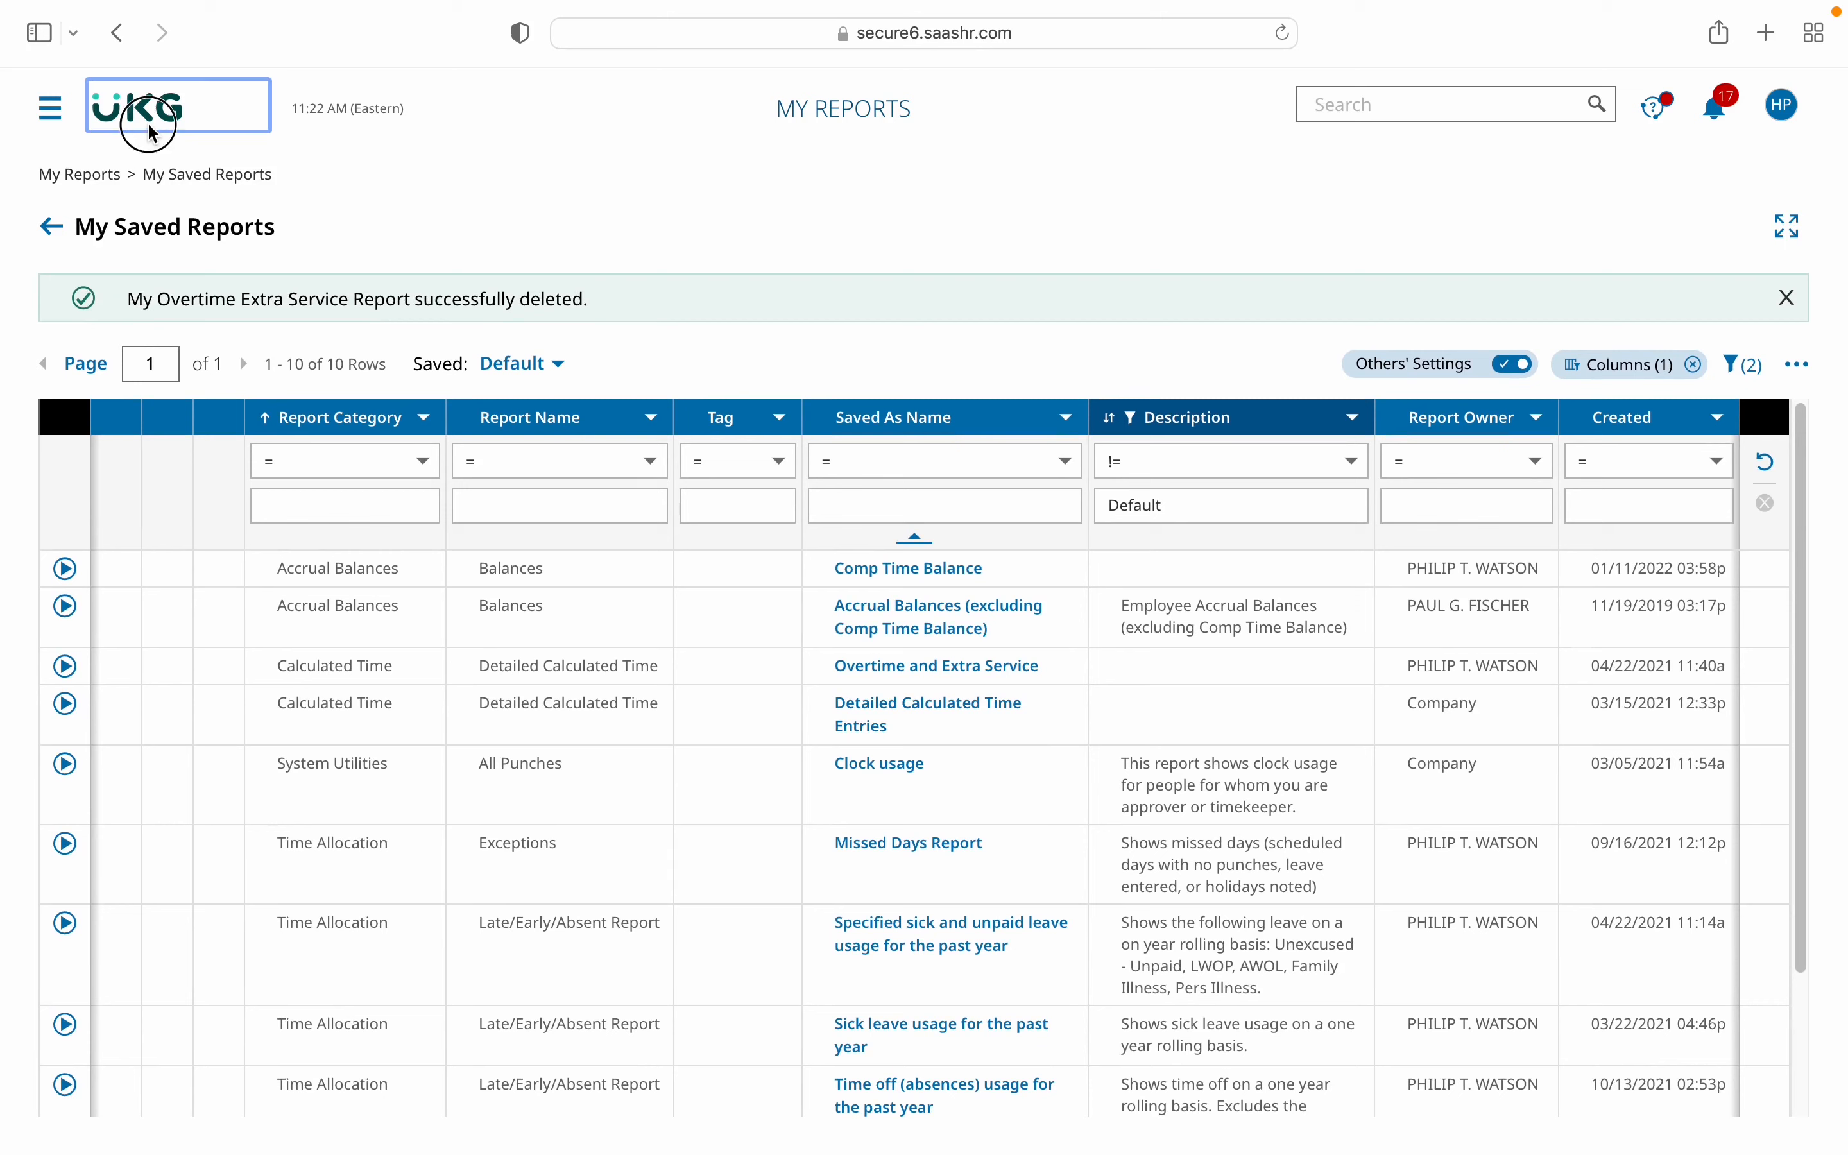
Return to the dashboard and run the Detailed Calculated Time Entries saved report.
{"action": "left_click", "coordinate": [149, 131]}
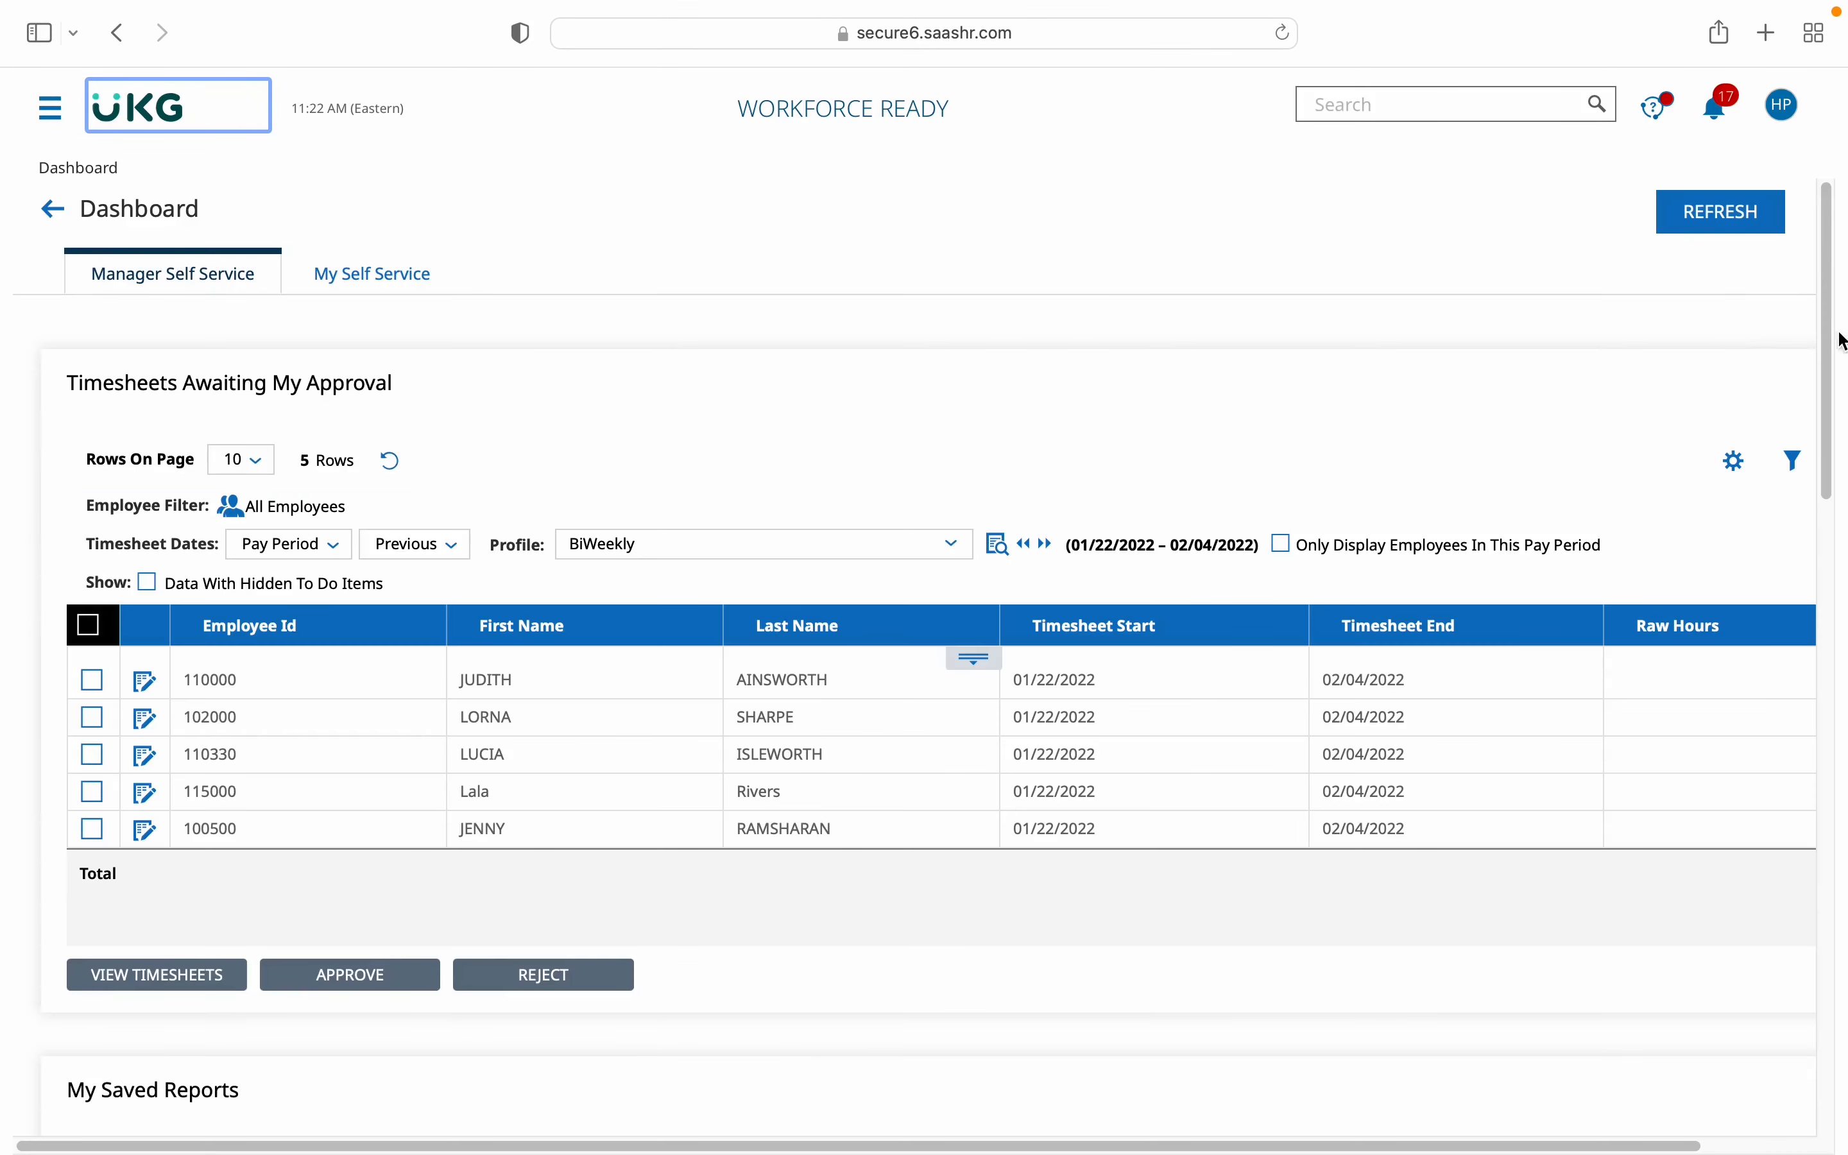
{"action": "scroll", "coordinate": [1786, 498], "scroll_direction": "down", "scroll_amount": 10}
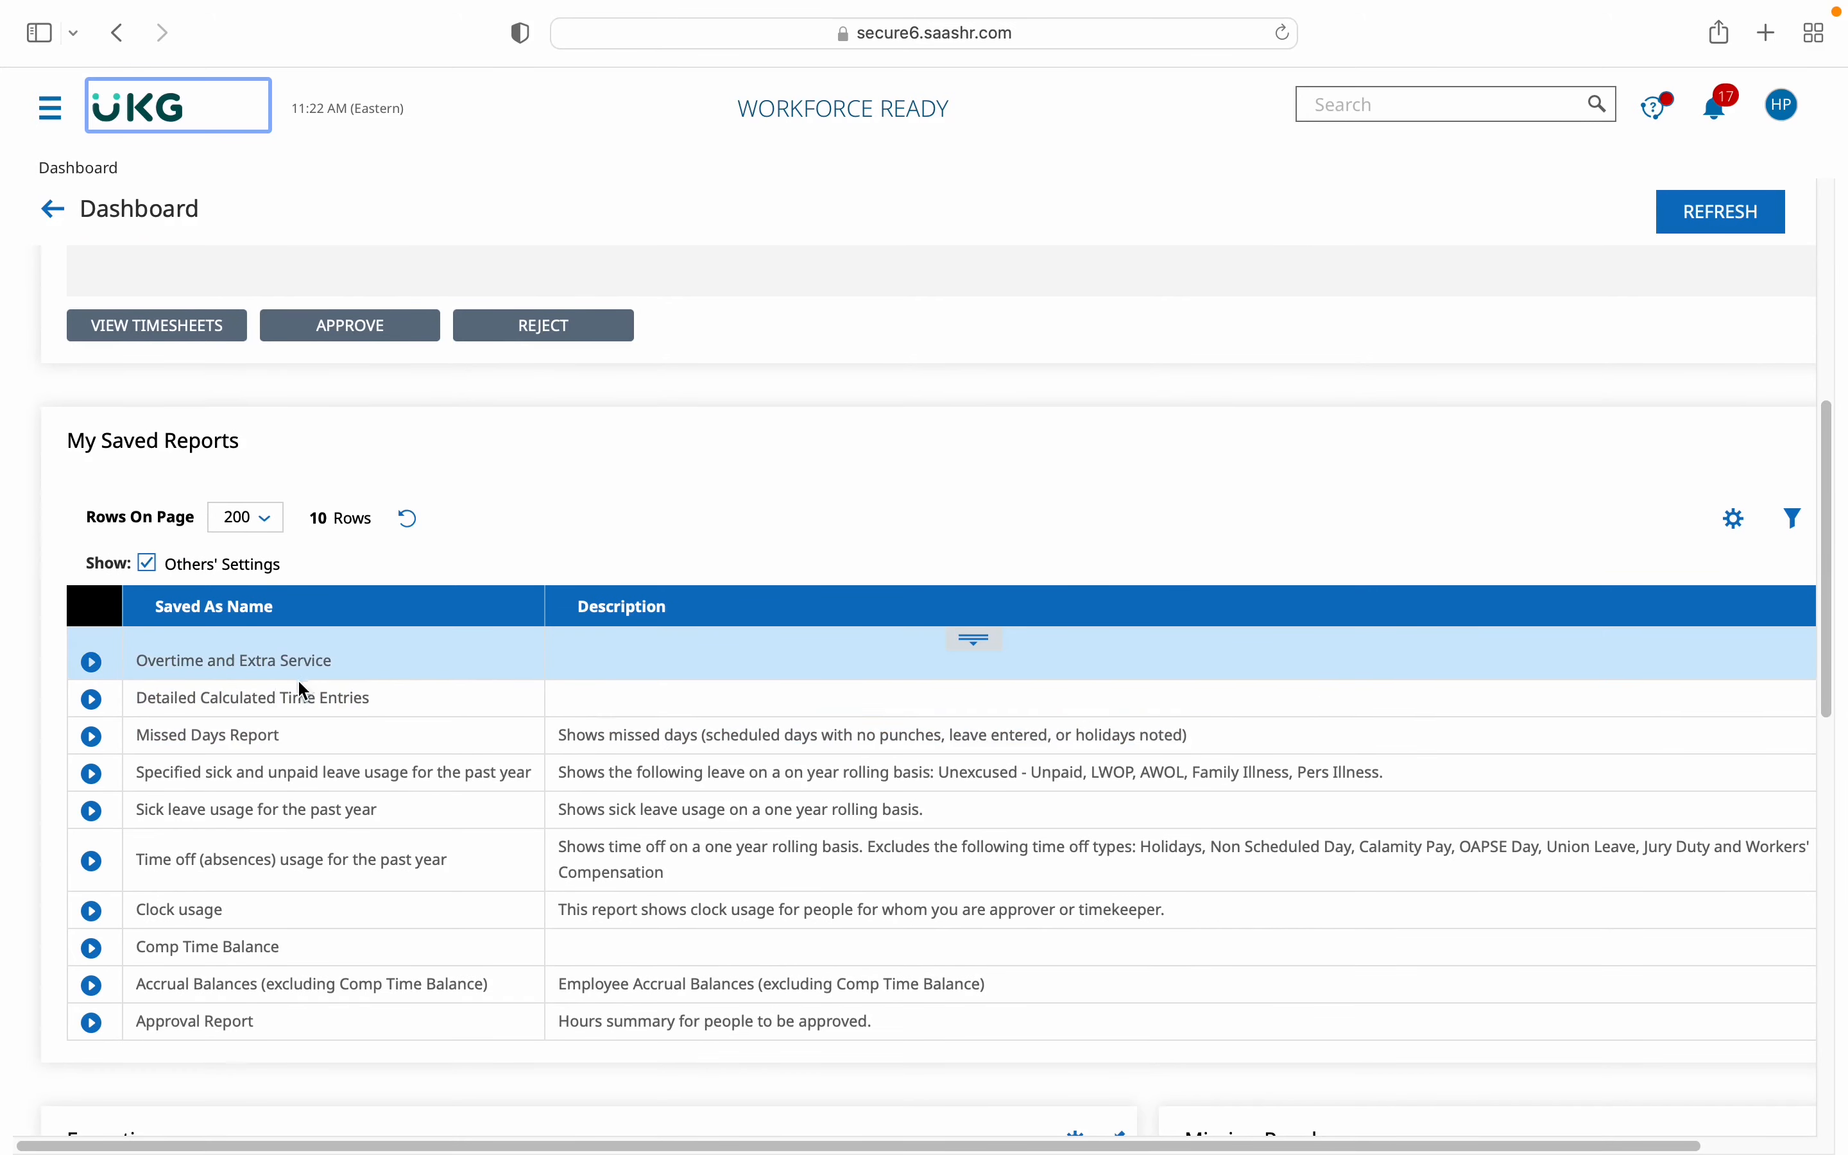
{"action": "left_click", "coordinate": [92, 699]}
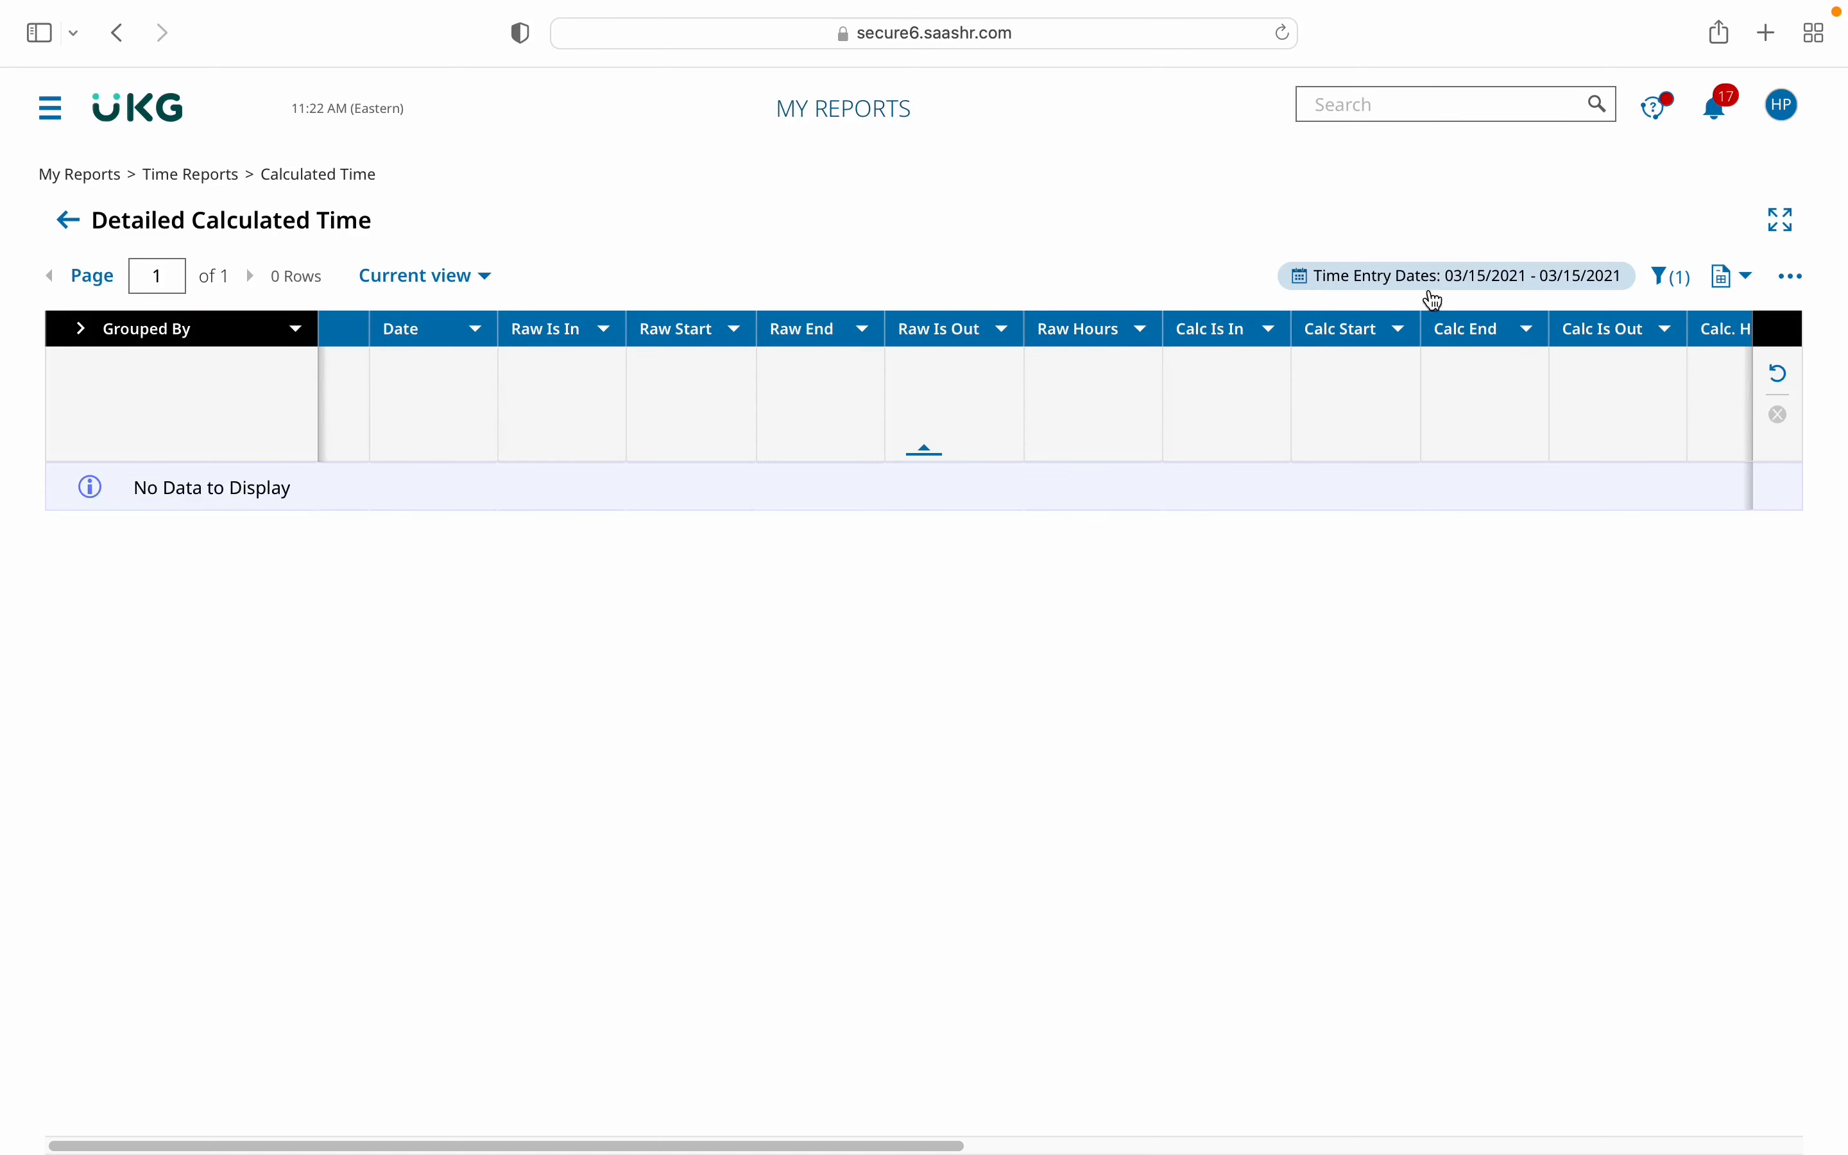
Set the Time Entry Dates filter to the previous BiWeekly pay period and apply it.
{"action": "left_click", "coordinate": [1536, 288]}
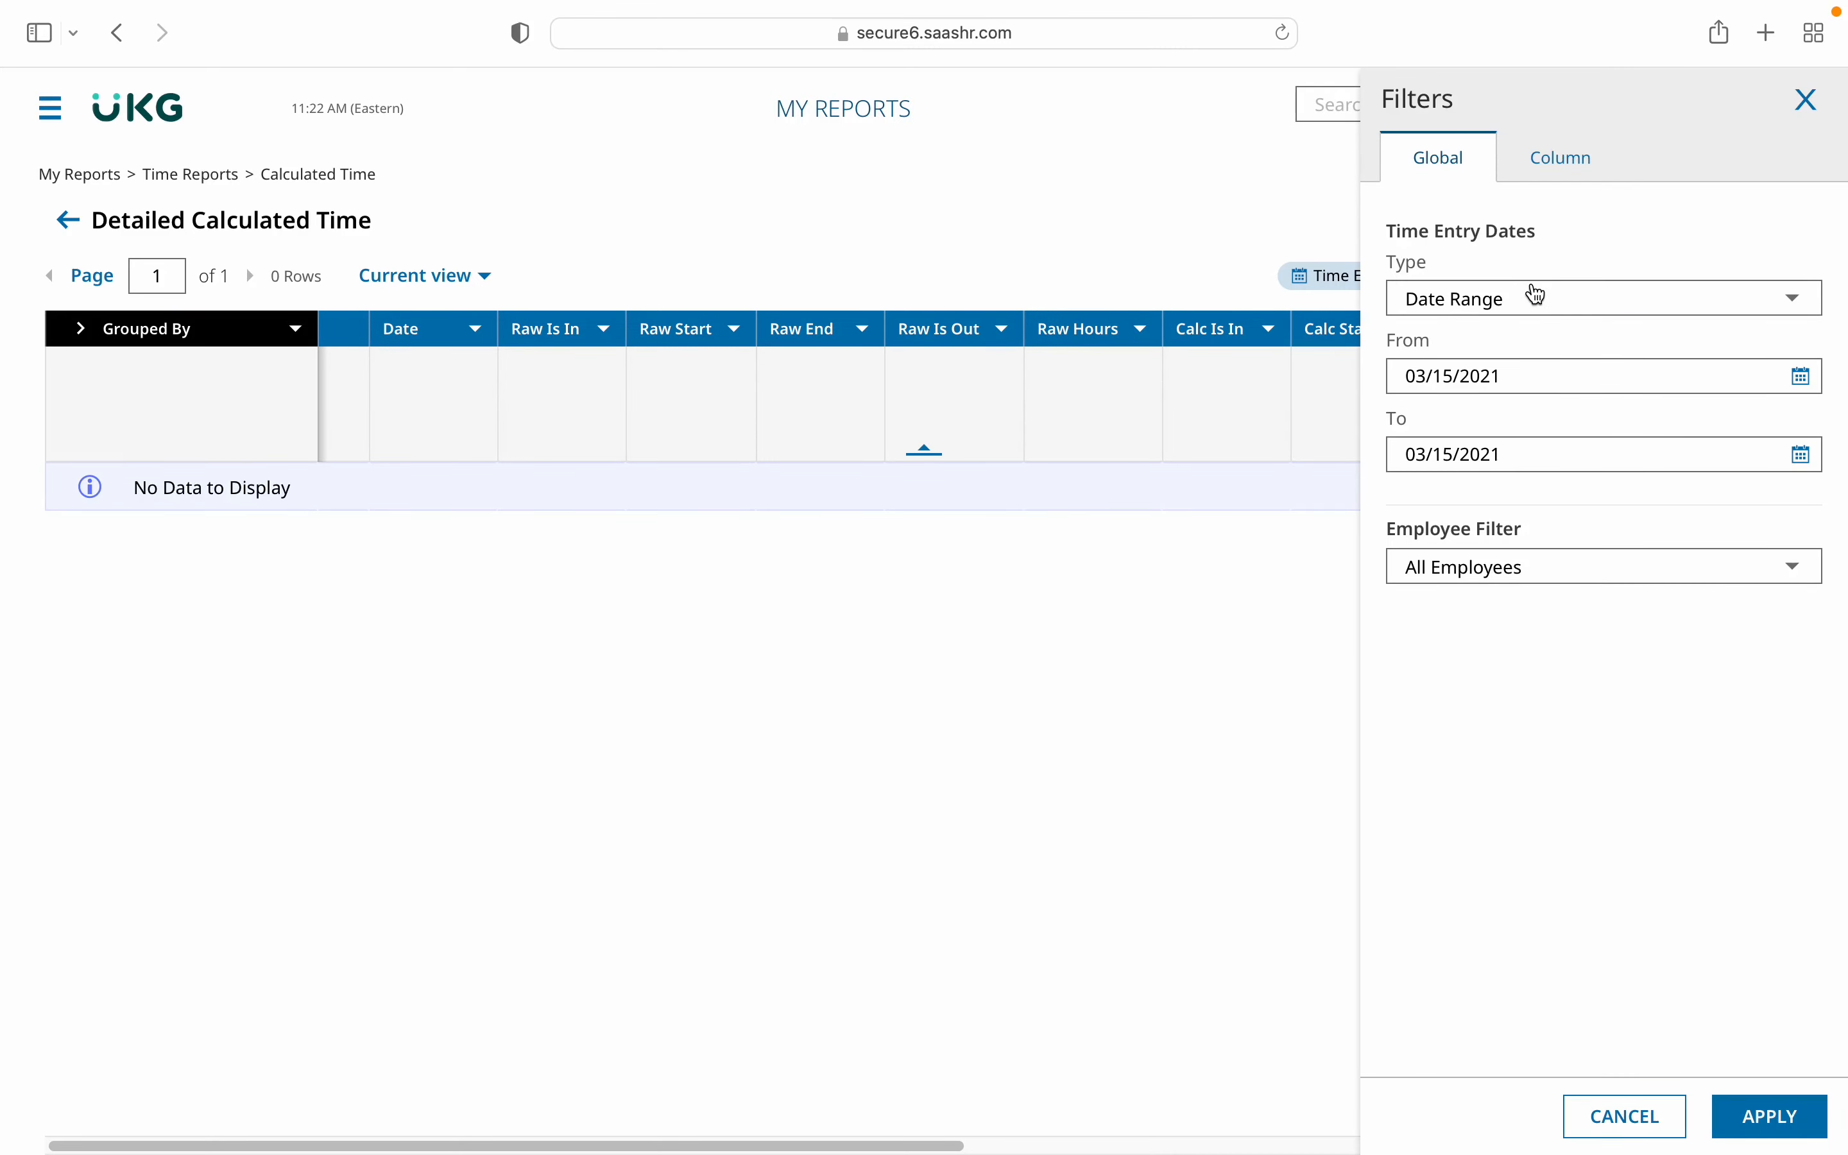
{"action": "left_click", "coordinate": [1535, 295]}
{"action": "left_click", "coordinate": [1519, 323]}
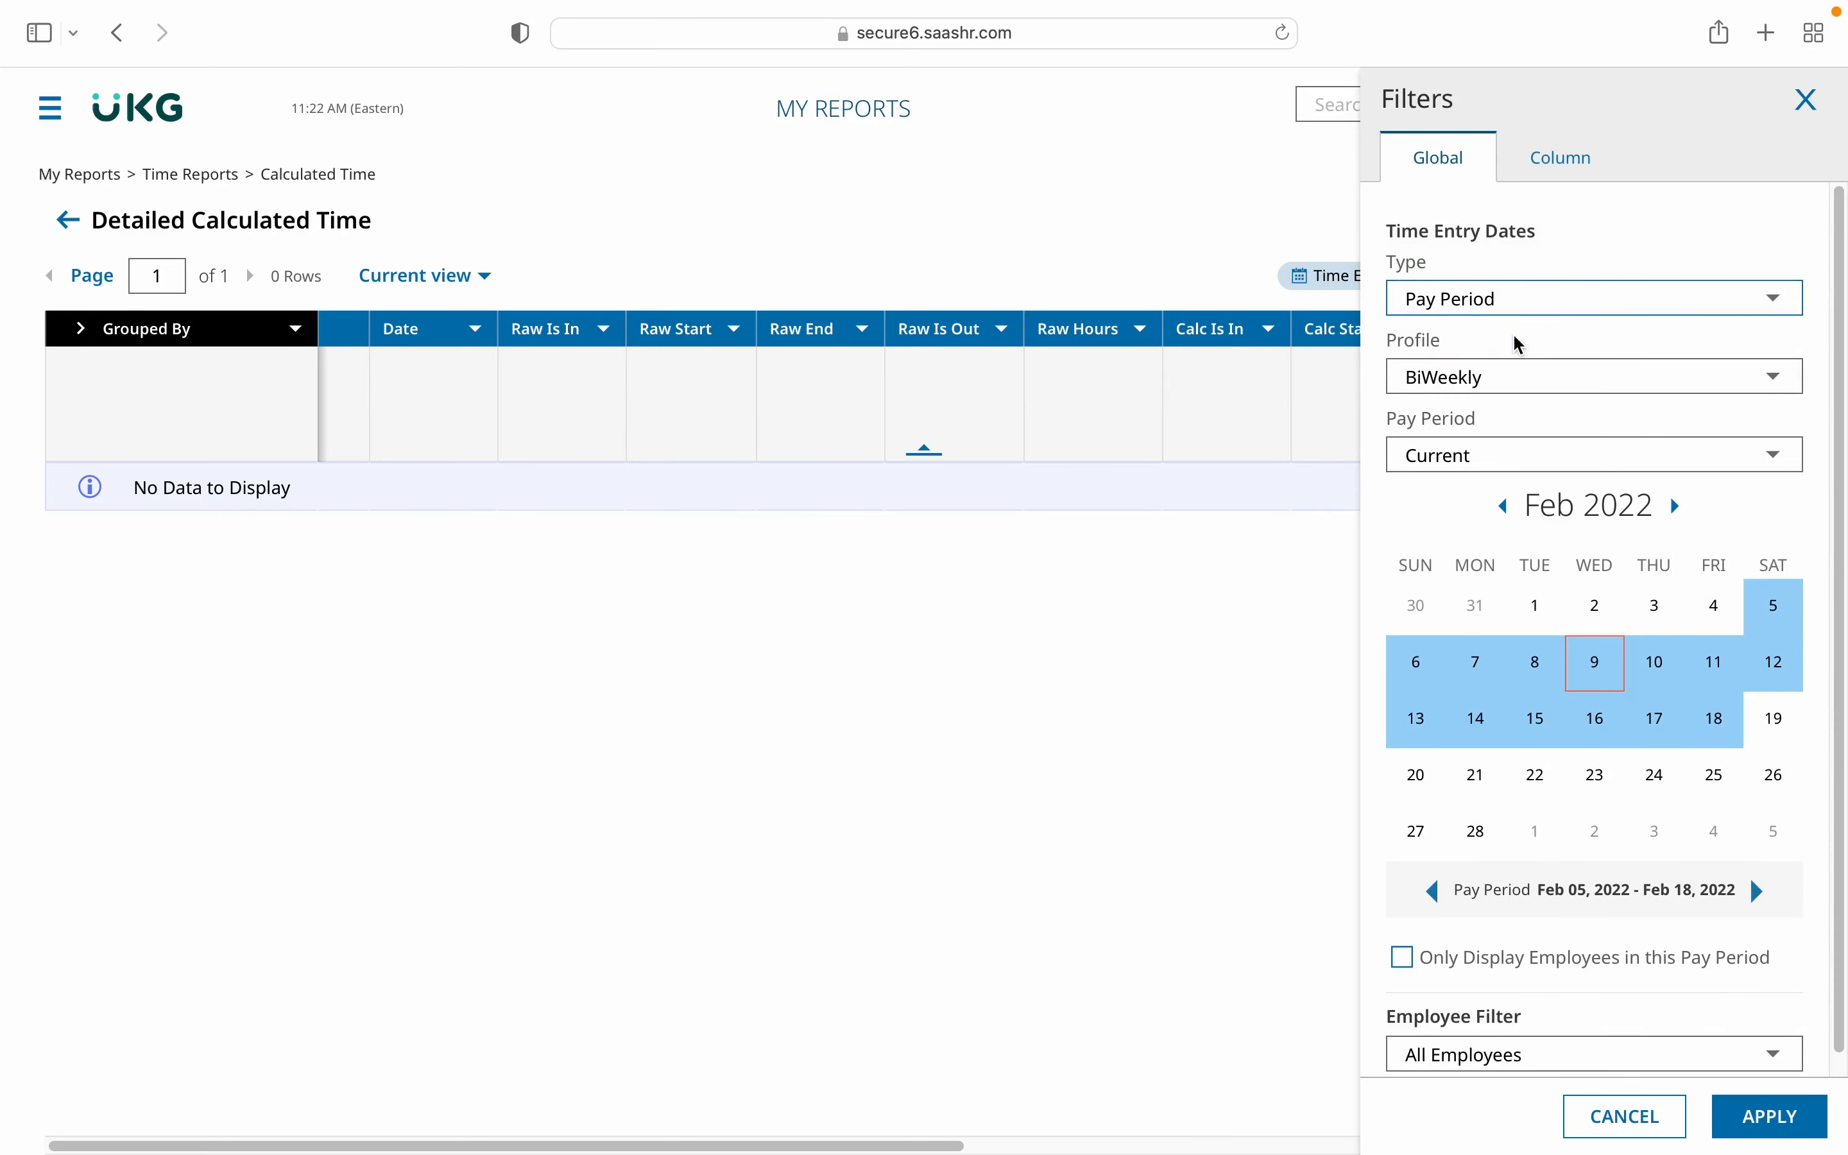
{"action": "left_click", "coordinate": [1525, 455]}
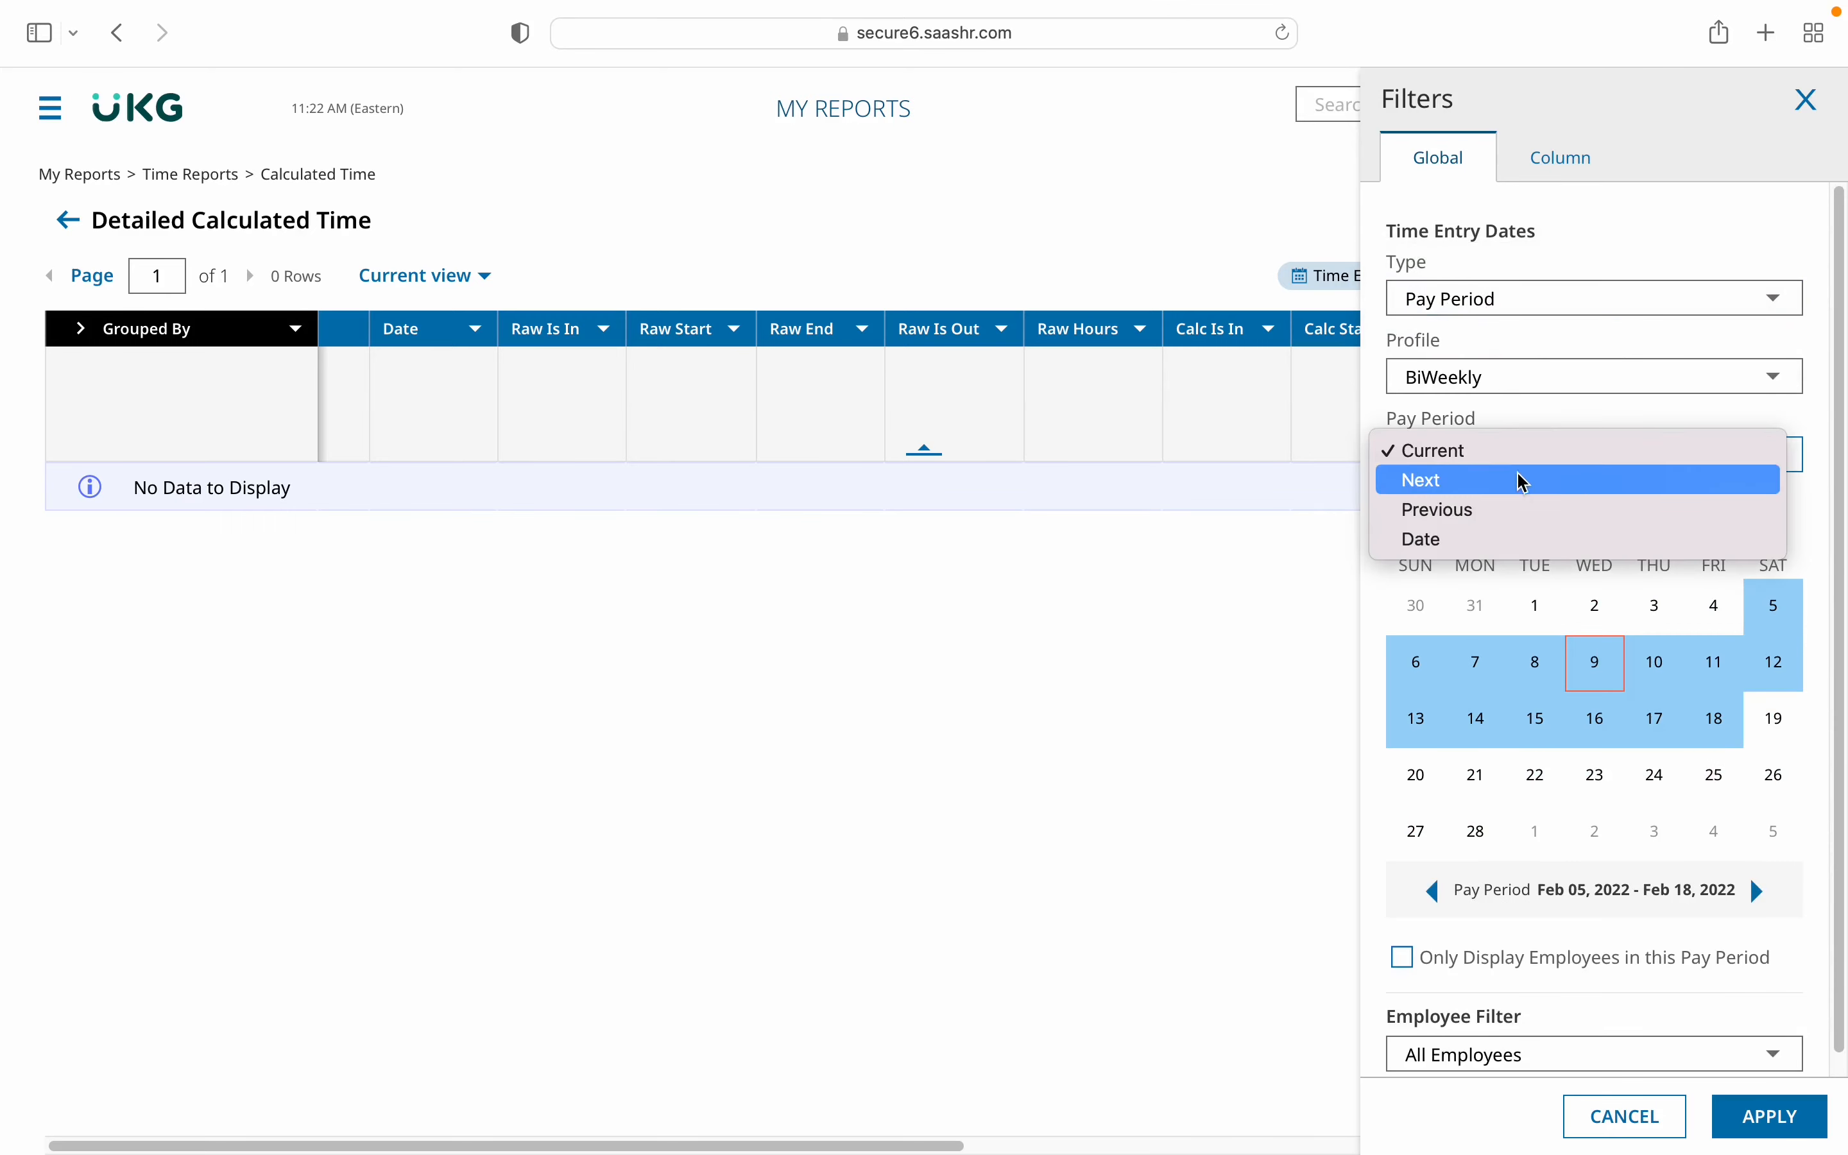
{"action": "left_click", "coordinate": [1506, 510]}
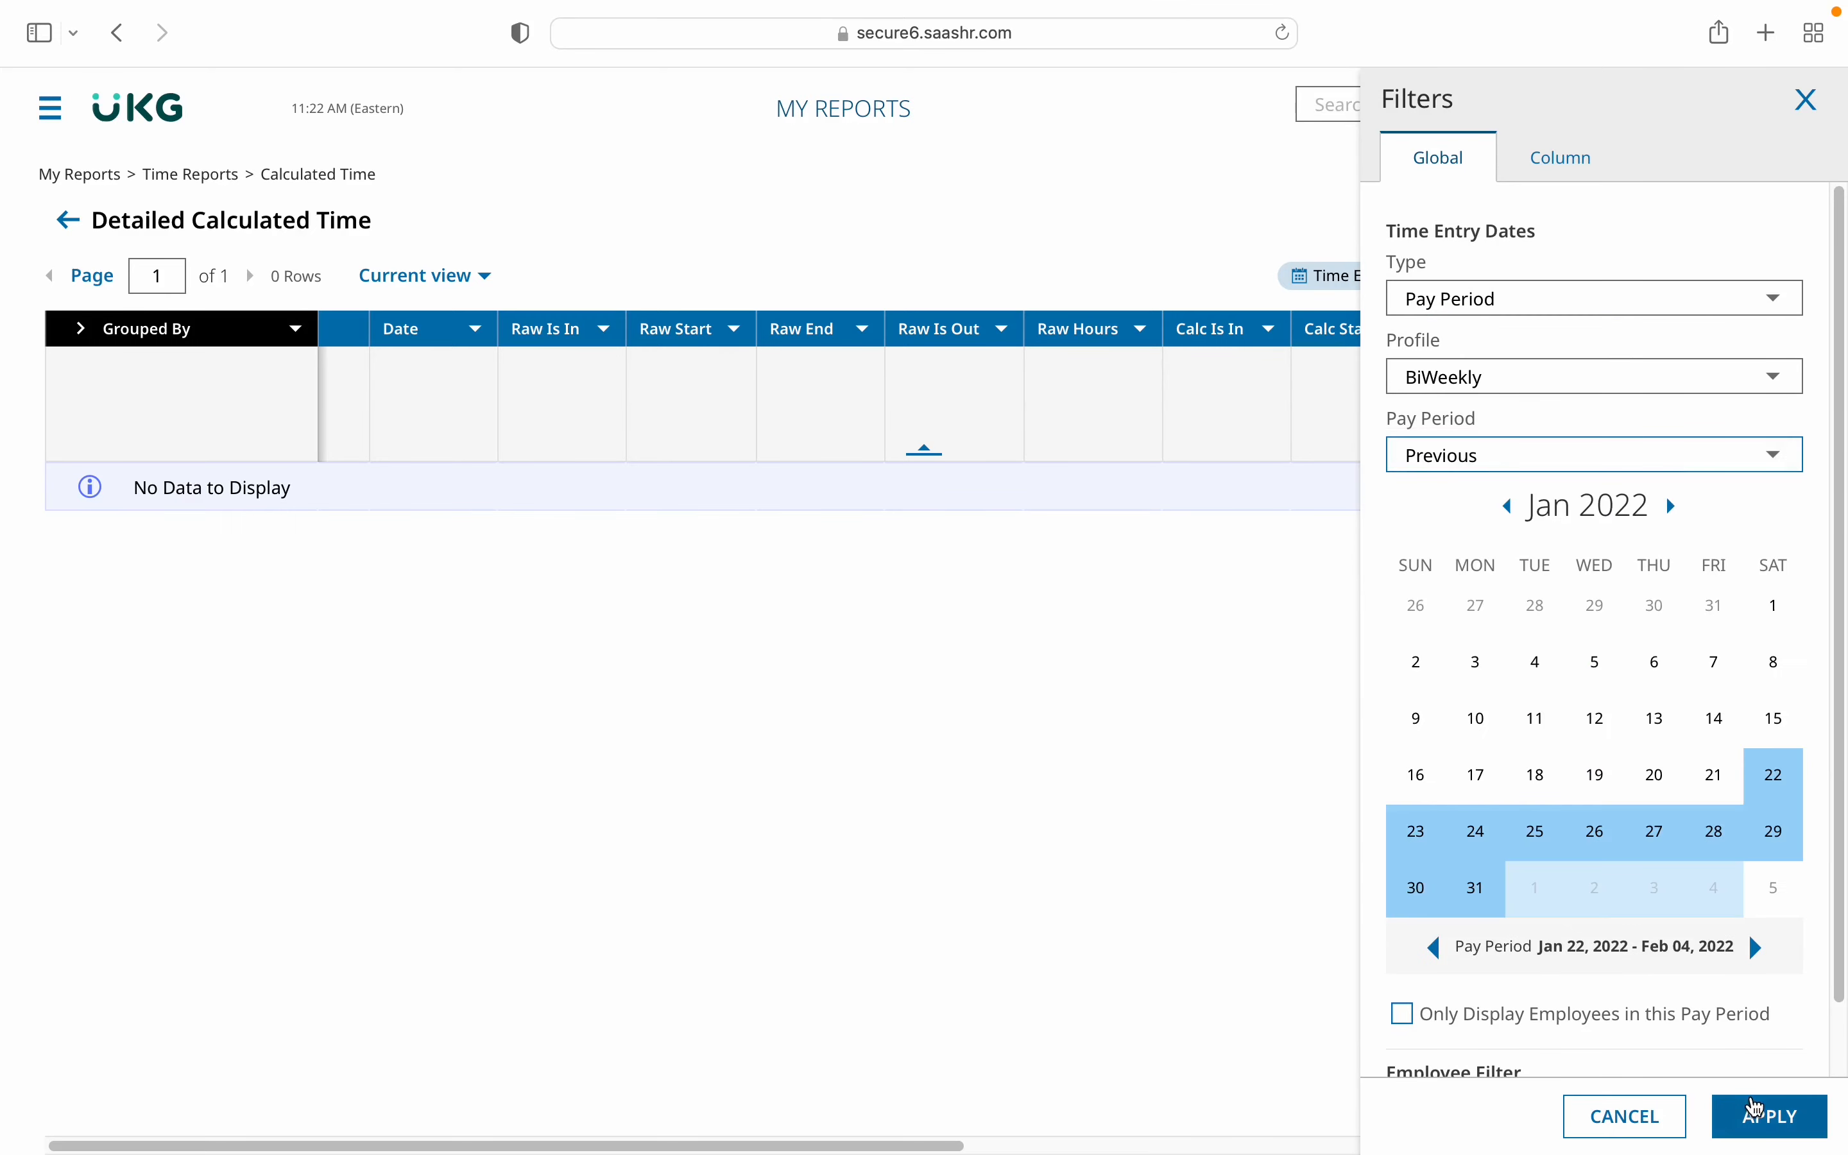
{"action": "left_click", "coordinate": [1770, 1116]}
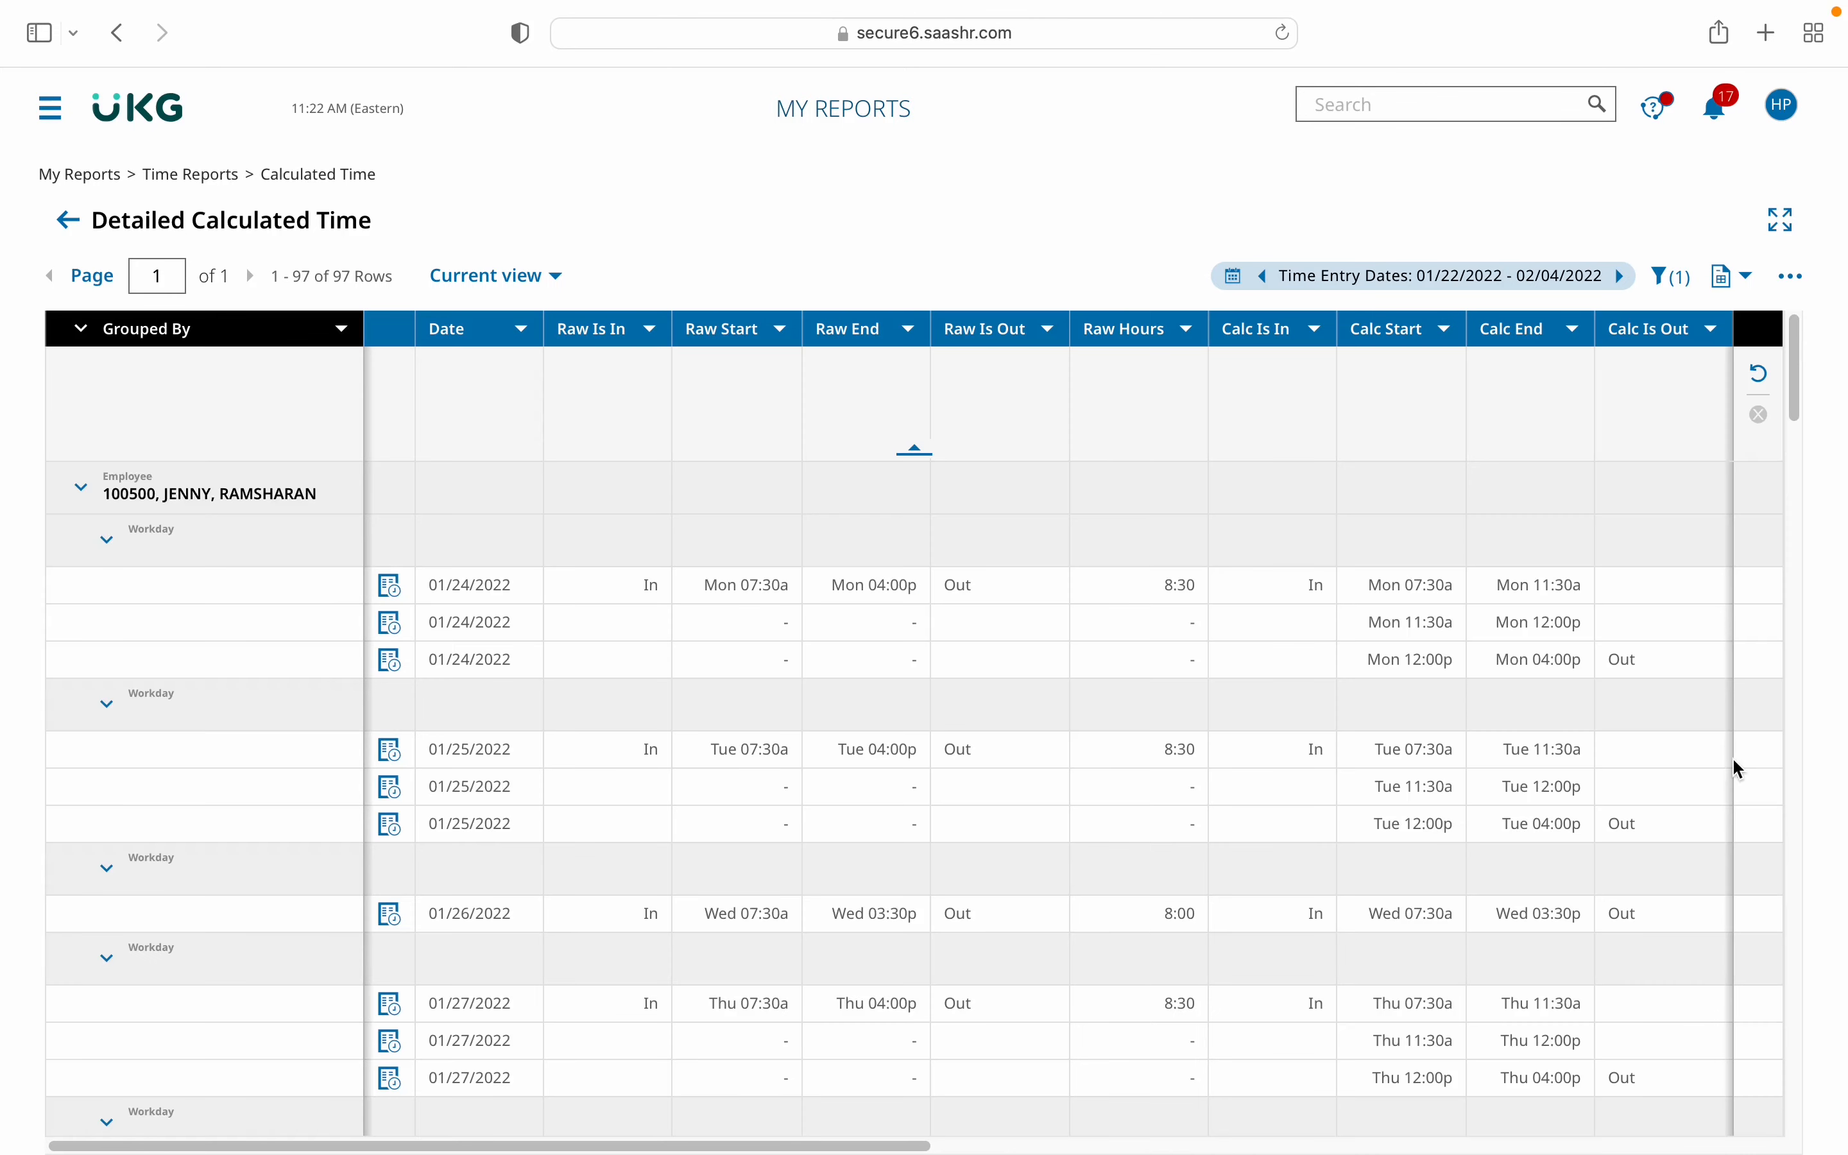
Look through the calculated time entries, including the calculated hours, breaks and job class columns, and keep the report open.
{"action": "left_click", "coordinate": [1800, 386]}
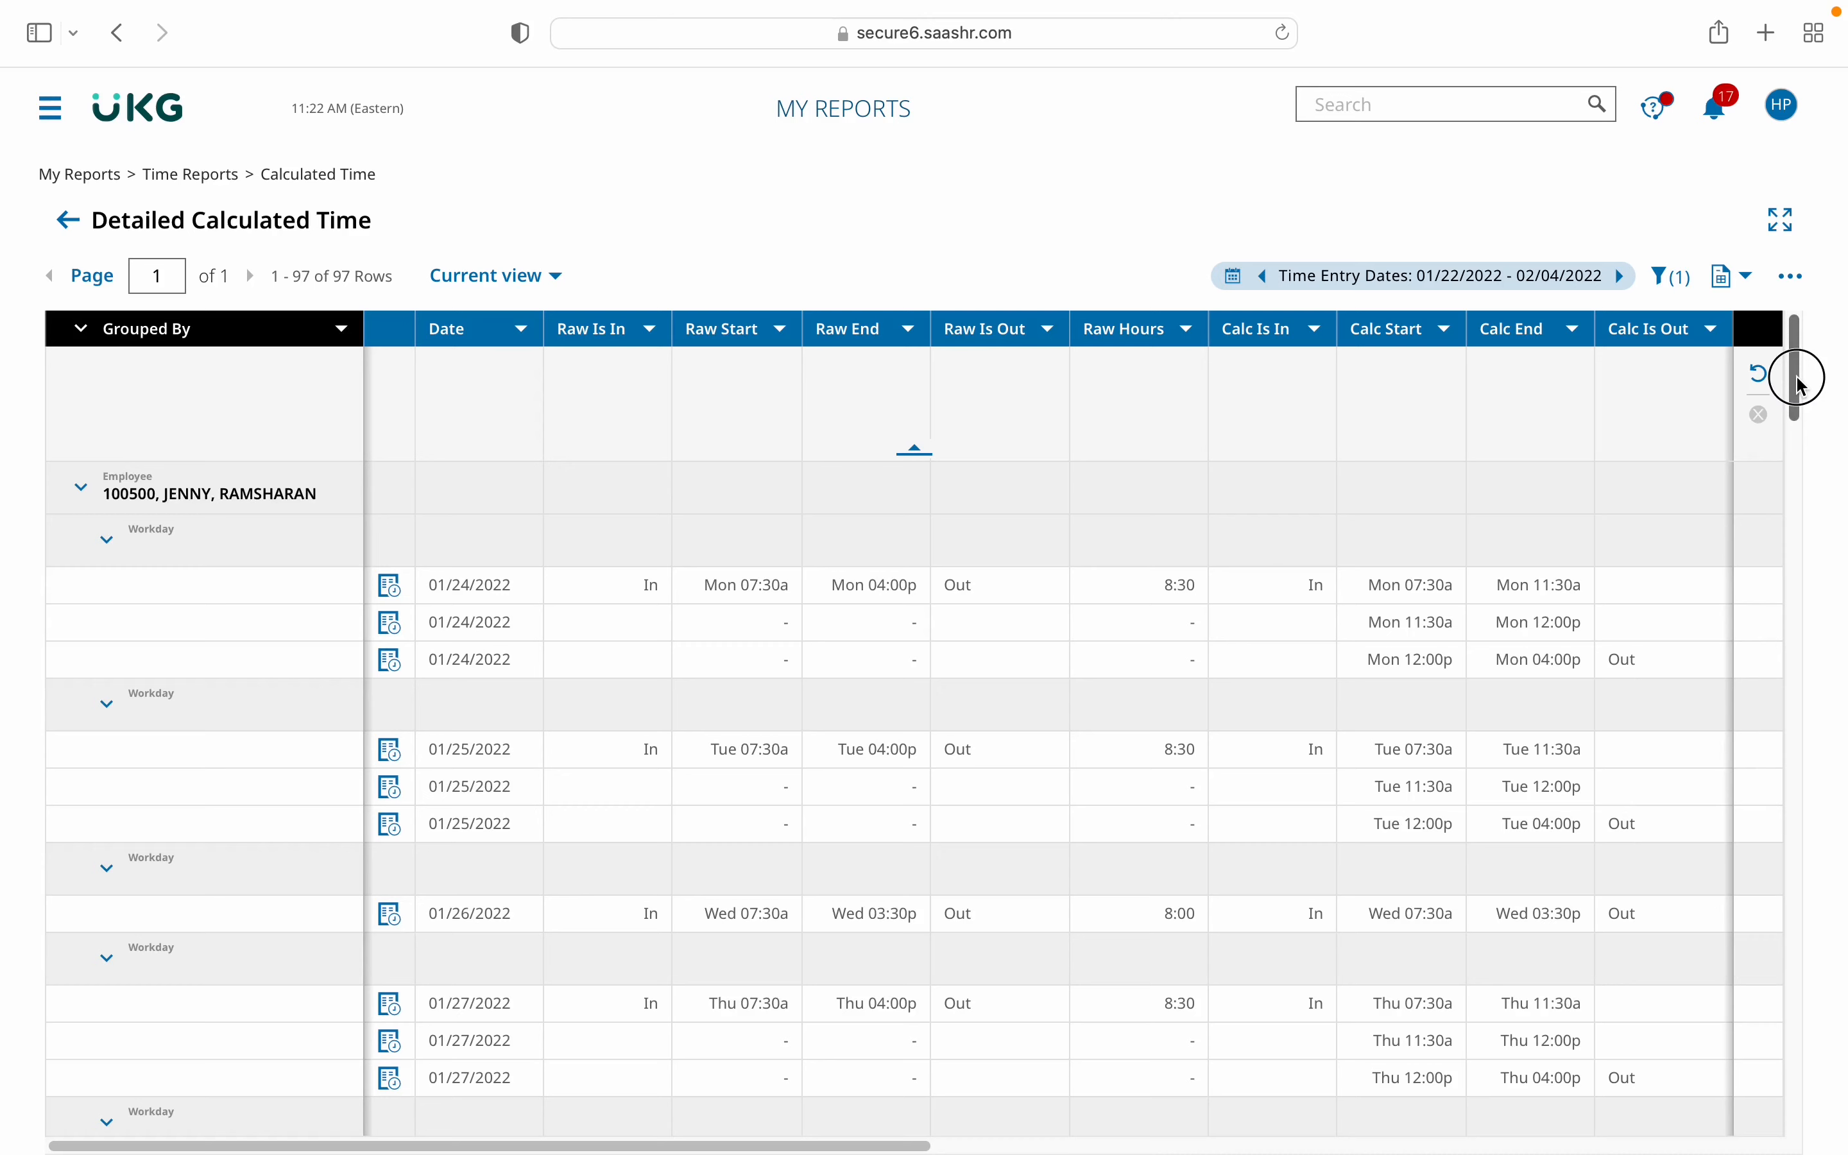
{"action": "left_click_drag", "start_coordinate": [1800, 385], "coordinate": [1792, 473]}
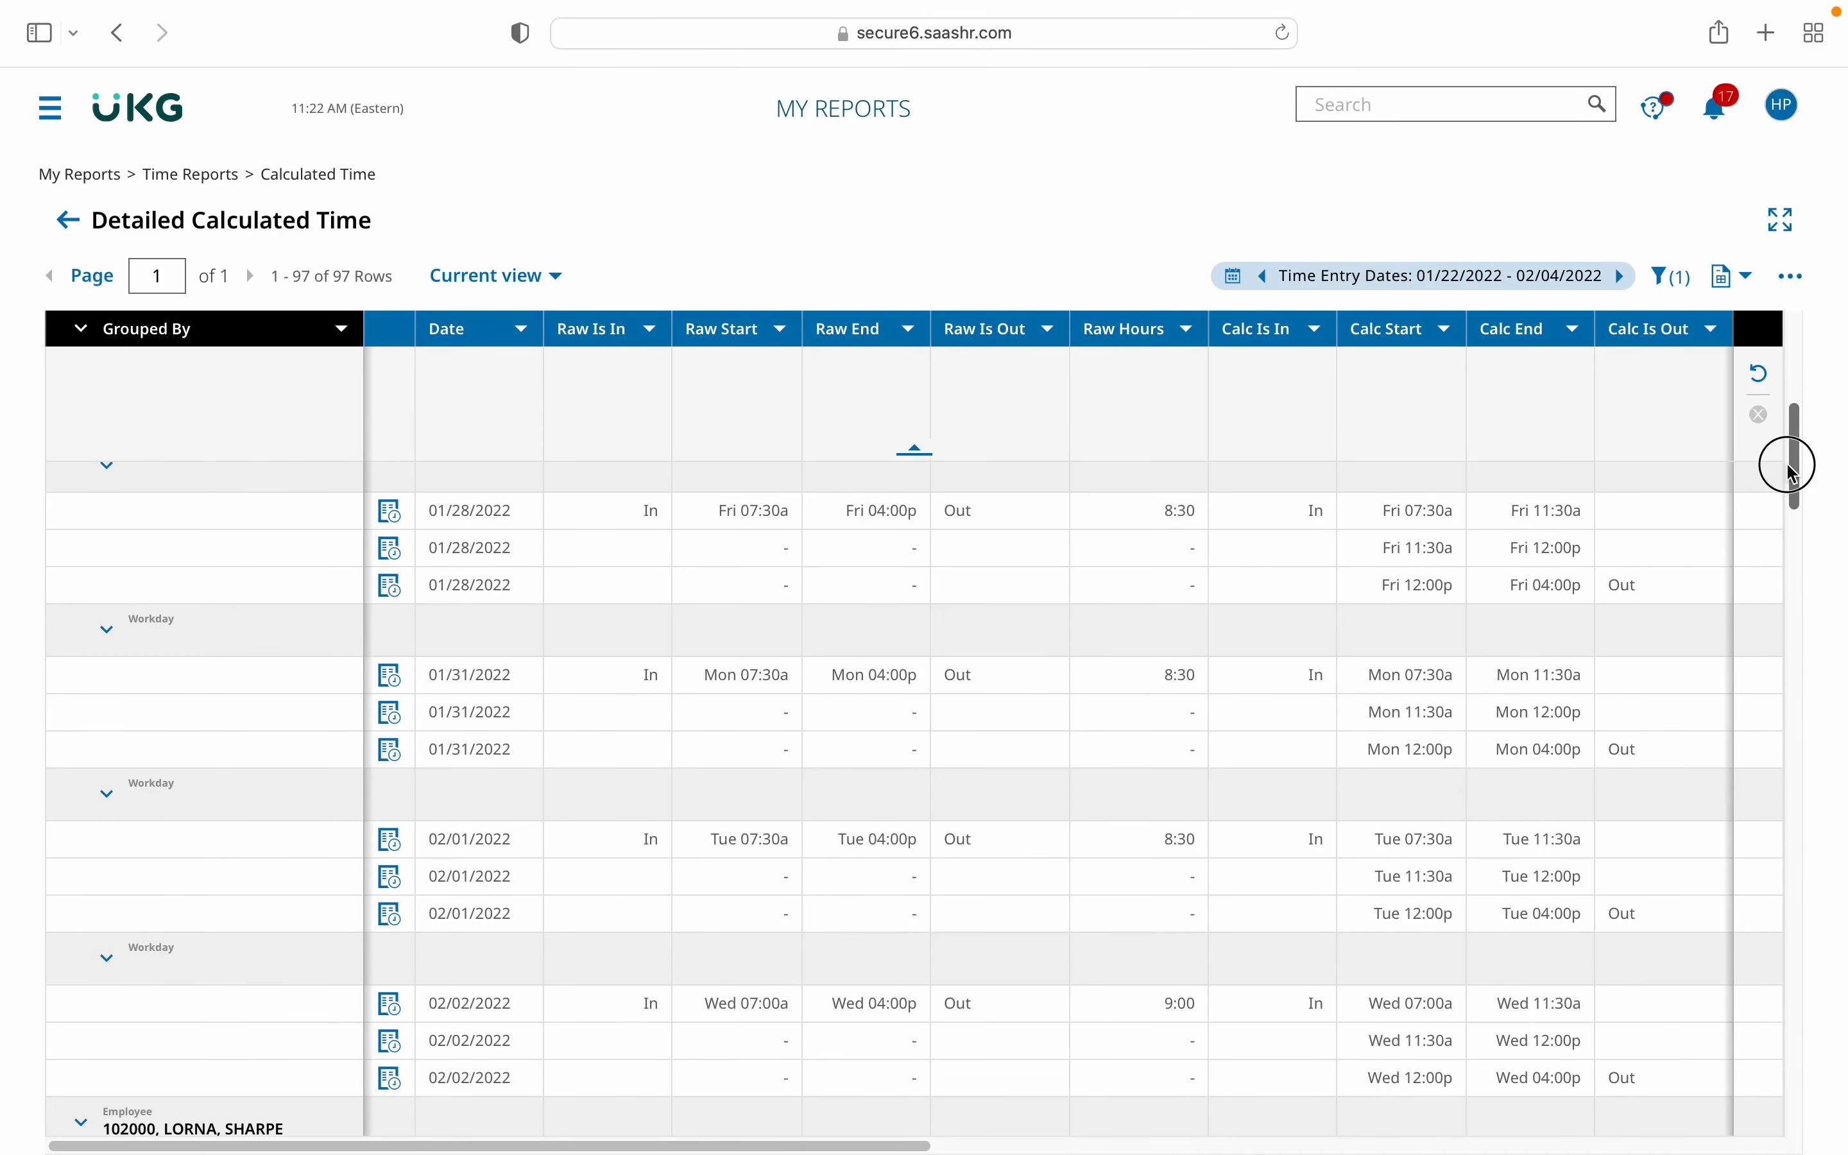
{"action": "left_click_drag", "start_coordinate": [1792, 474], "coordinate": [1787, 498]}
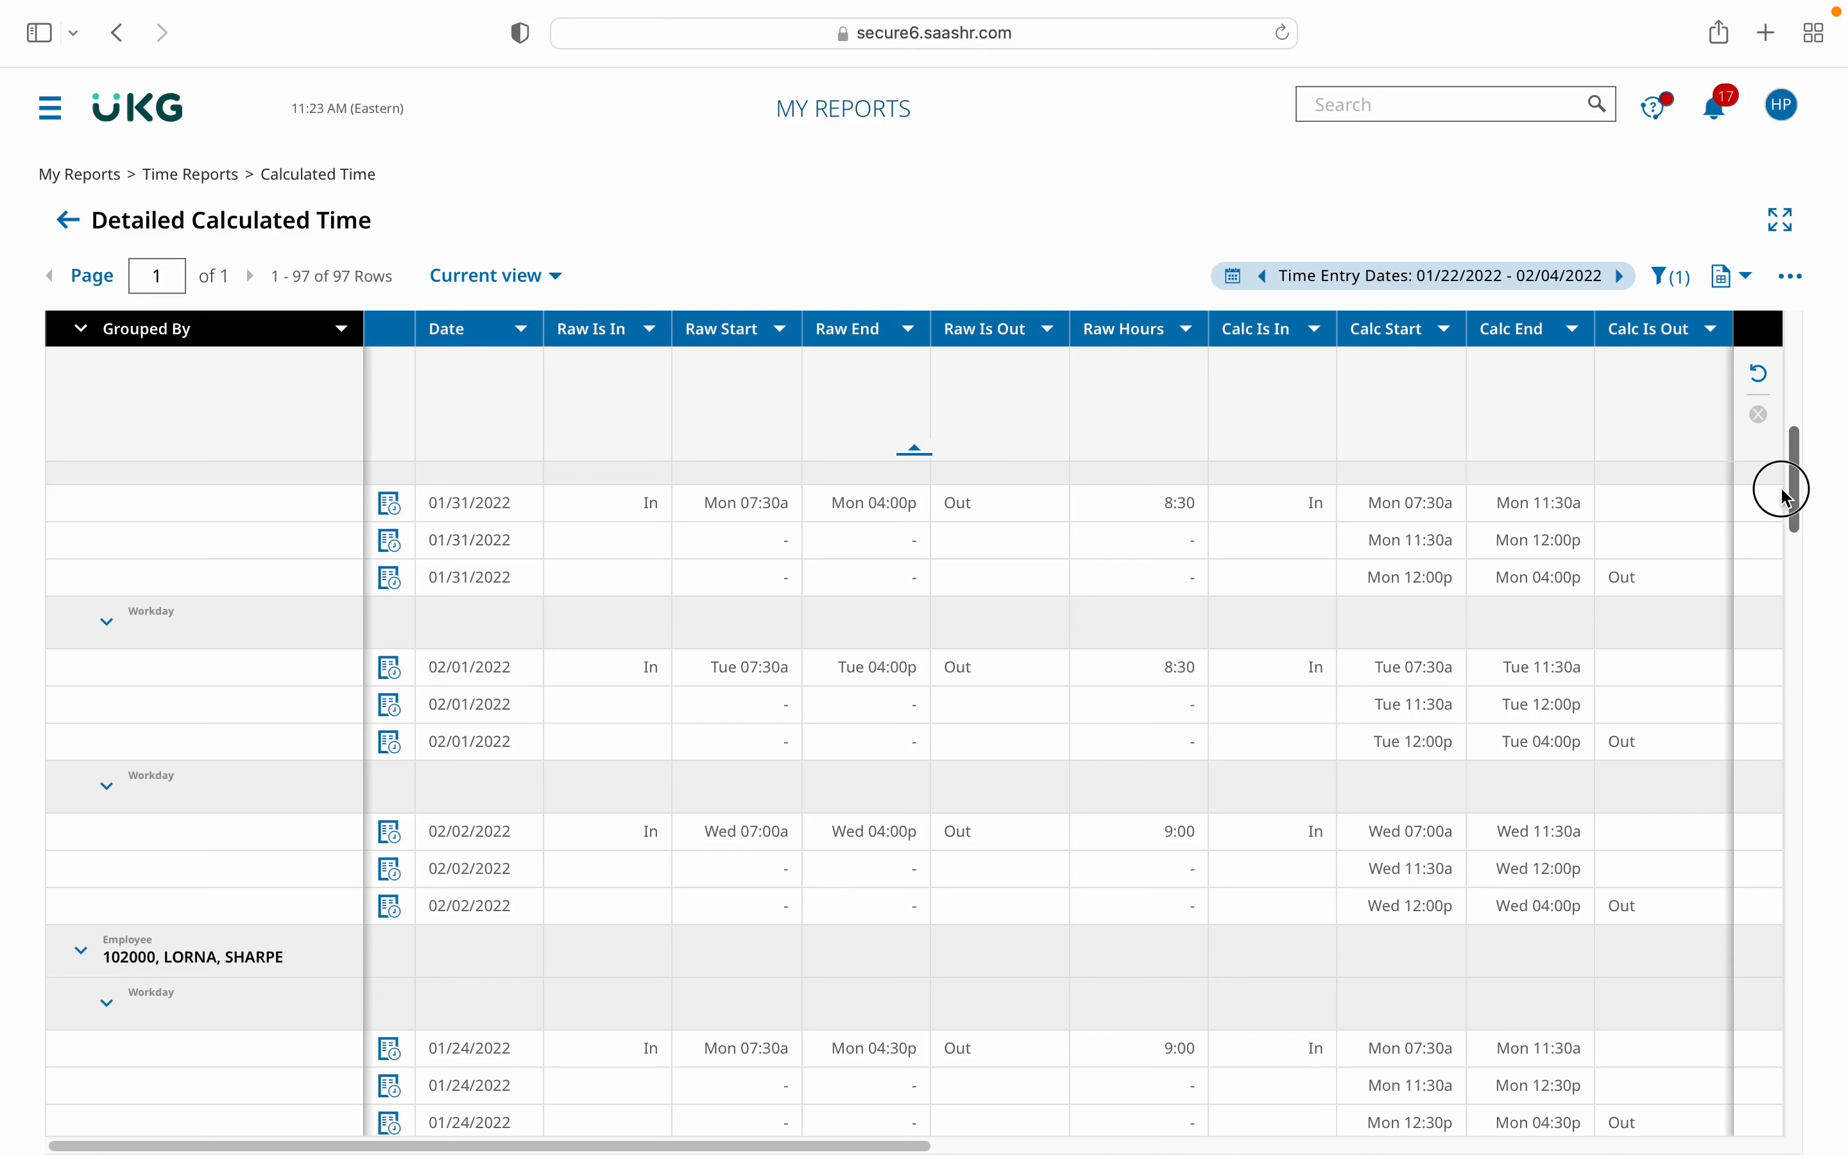
{"action": "left_click_drag", "start_coordinate": [928, 1143], "coordinate": [1405, 1146]}
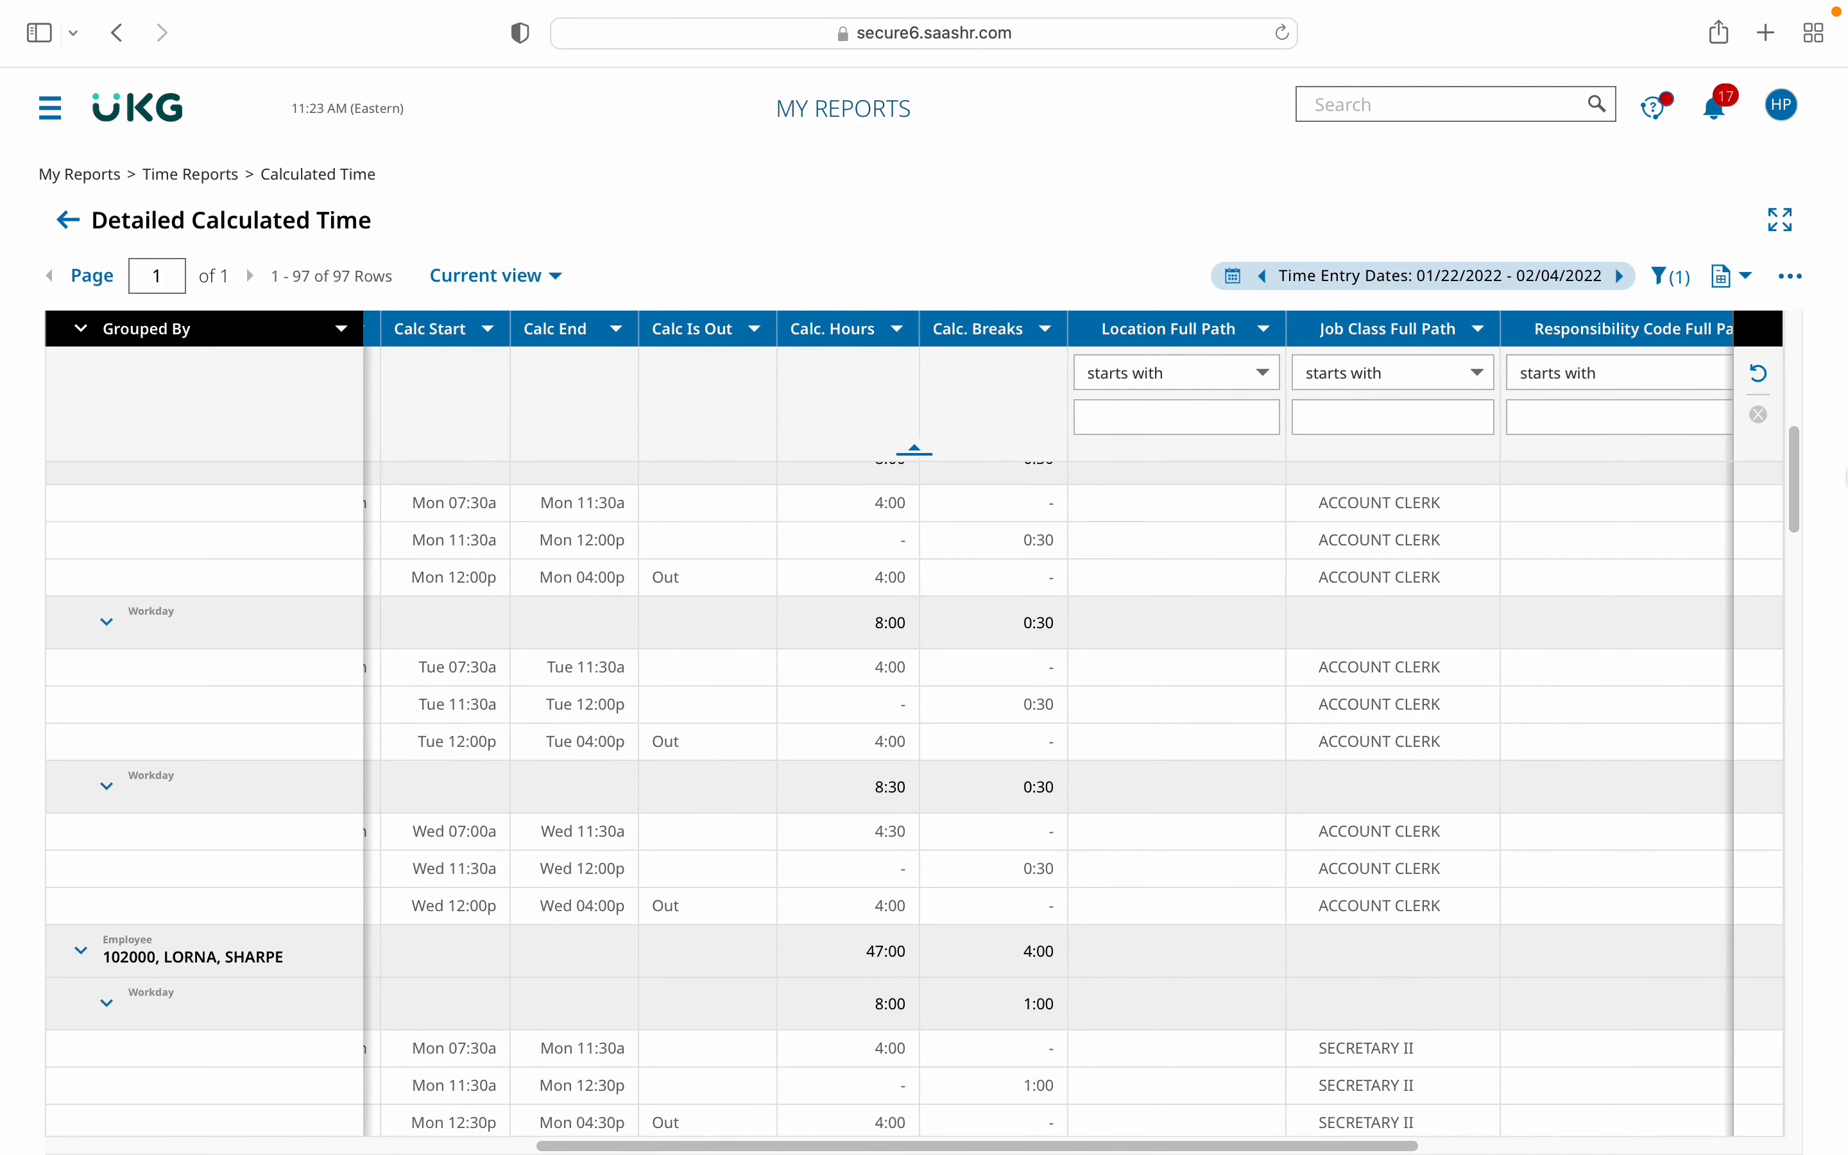
{"action": "left_click_drag", "start_coordinate": [1401, 1144], "coordinate": [538, 1023]}
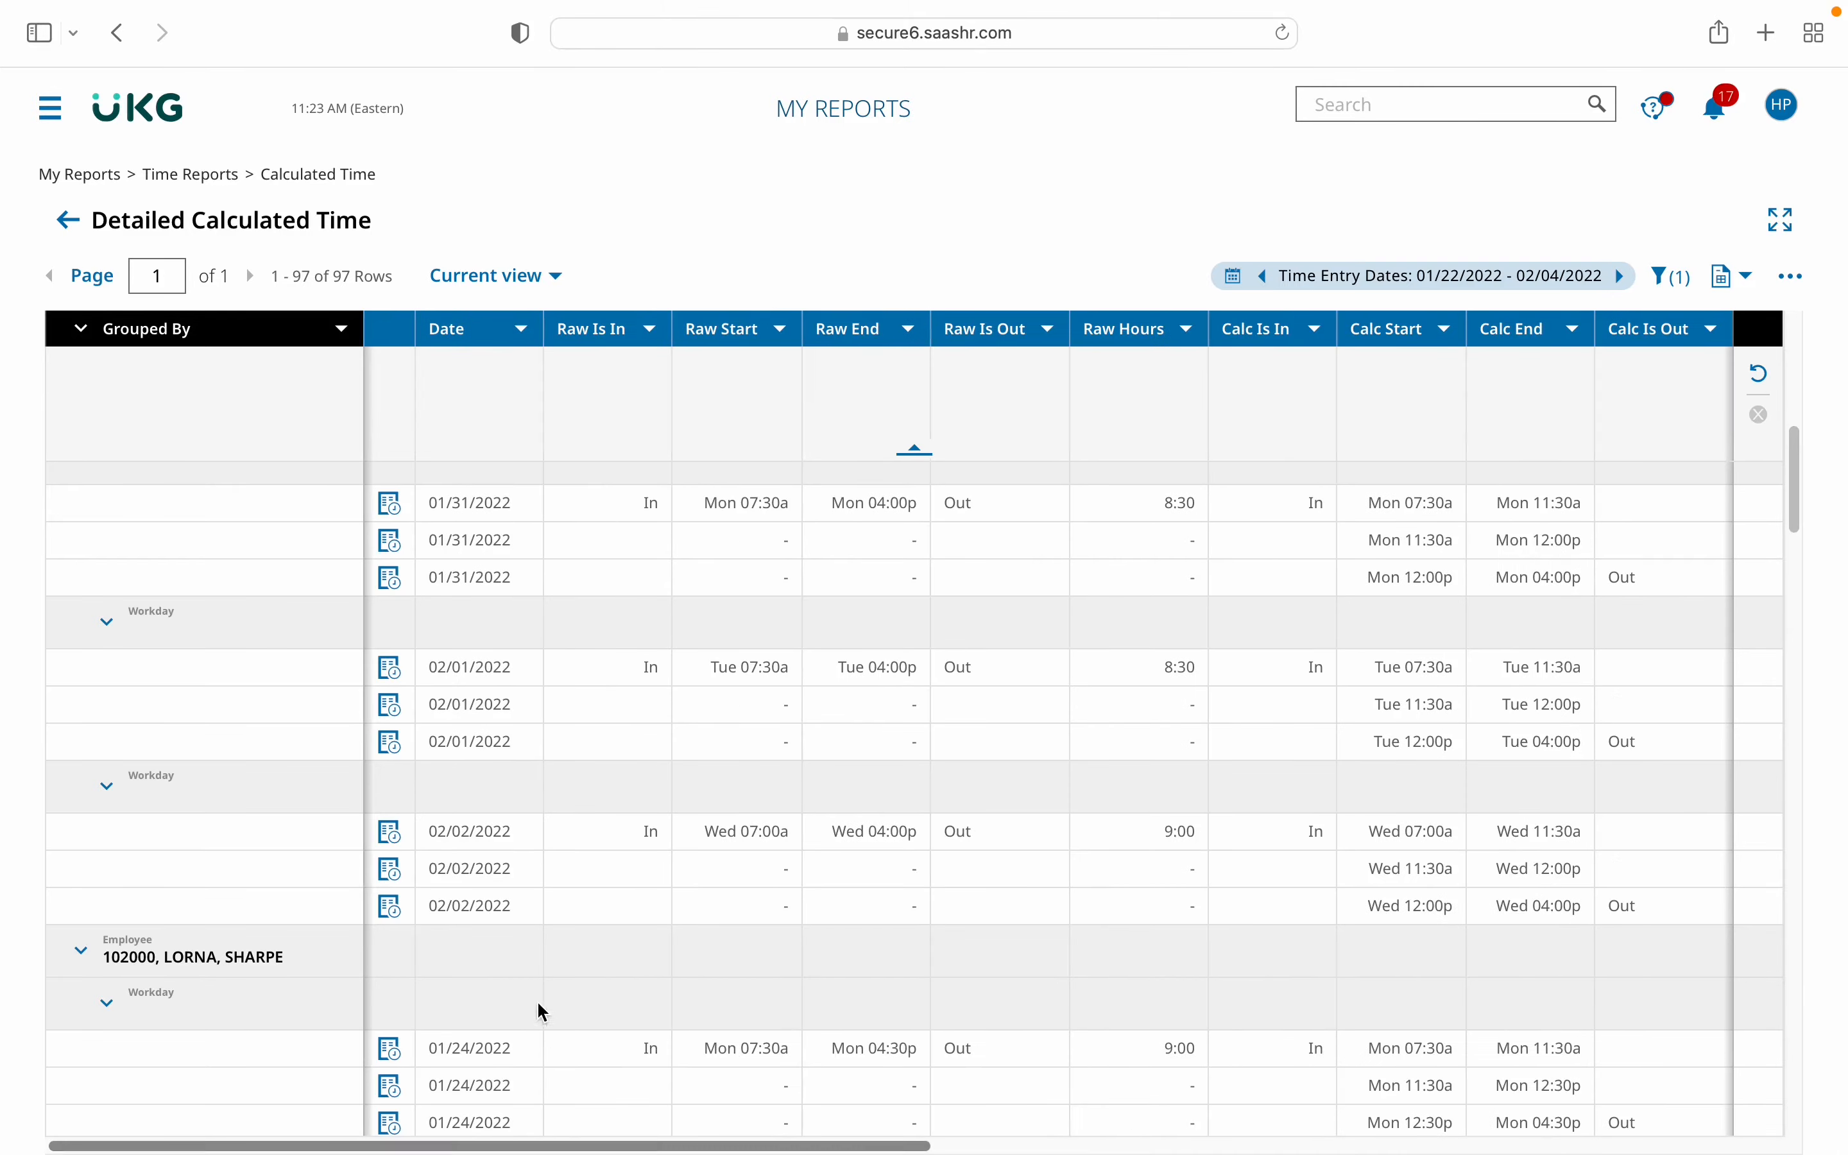
{"action": "left_click", "coordinate": [69, 220]}
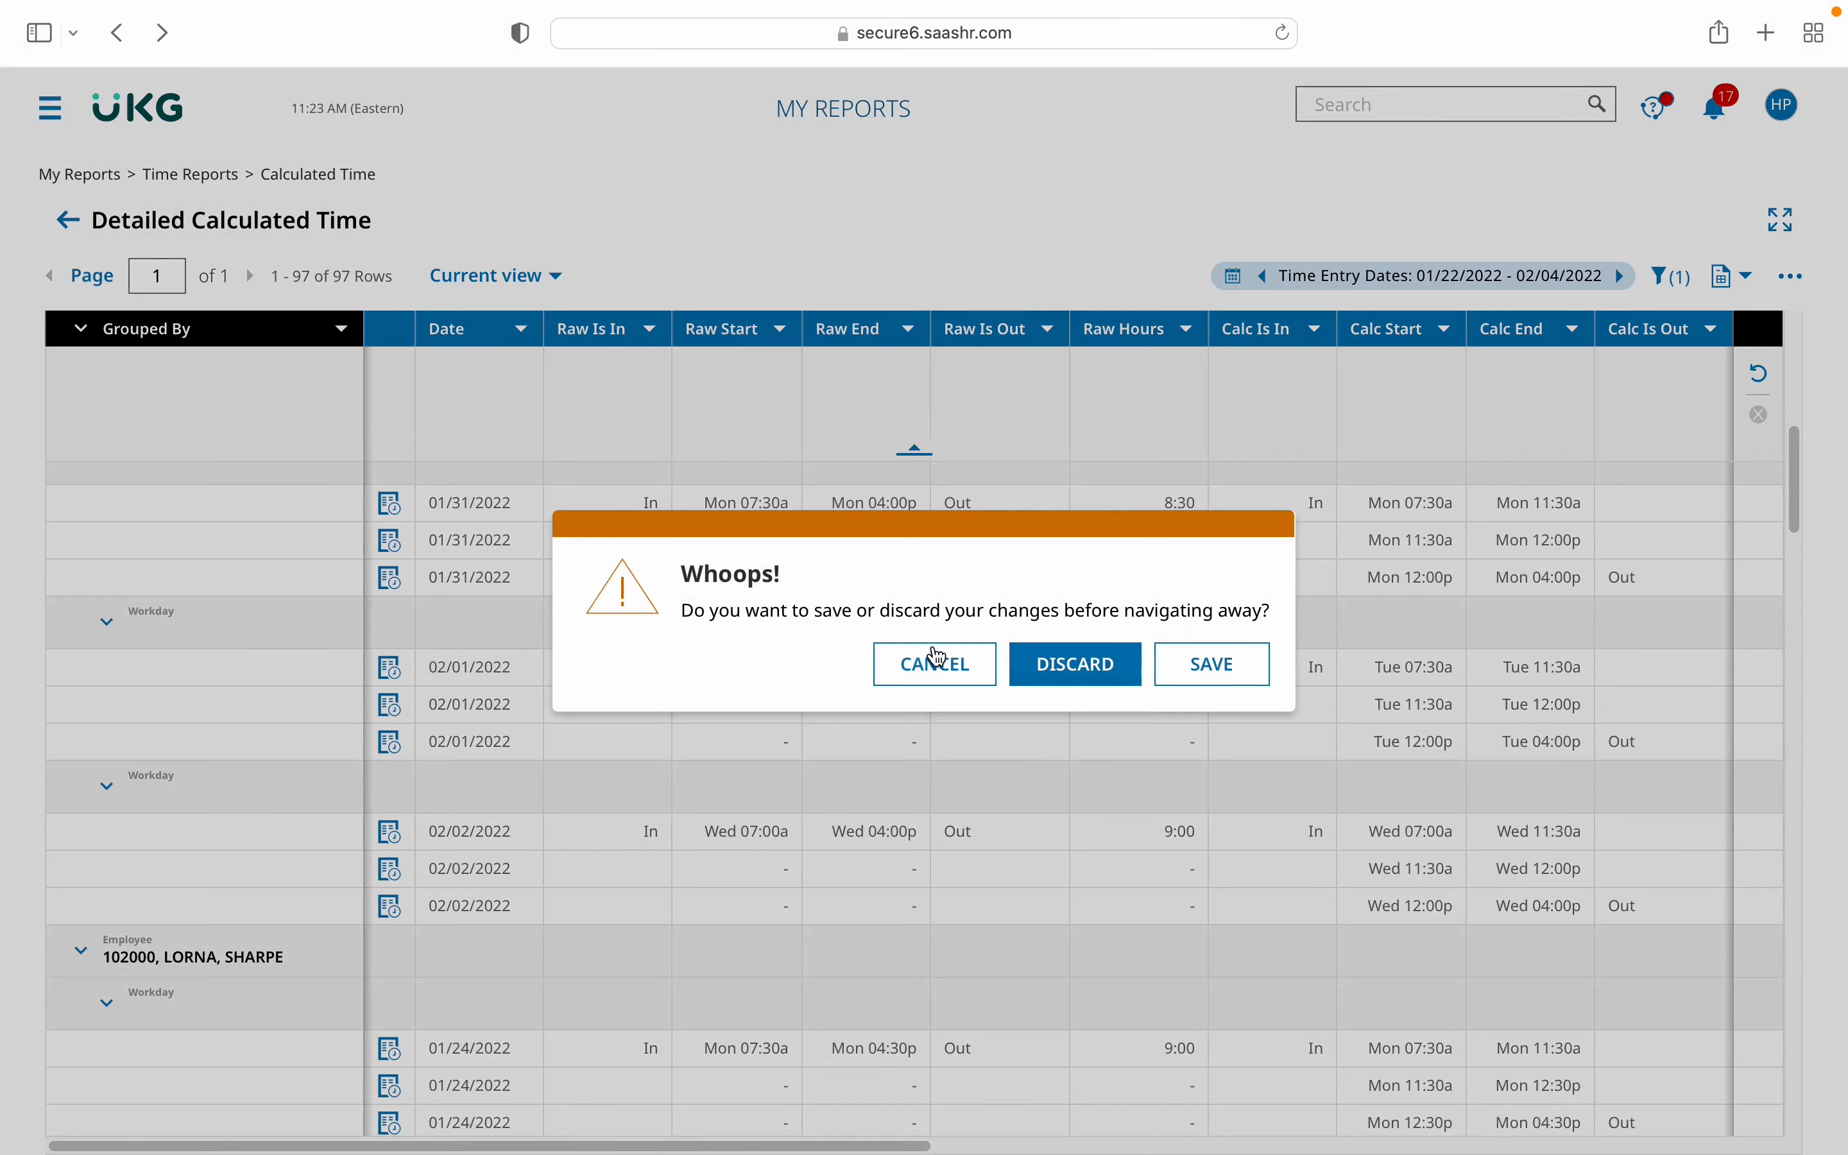
{"action": "left_click", "coordinate": [933, 644]}
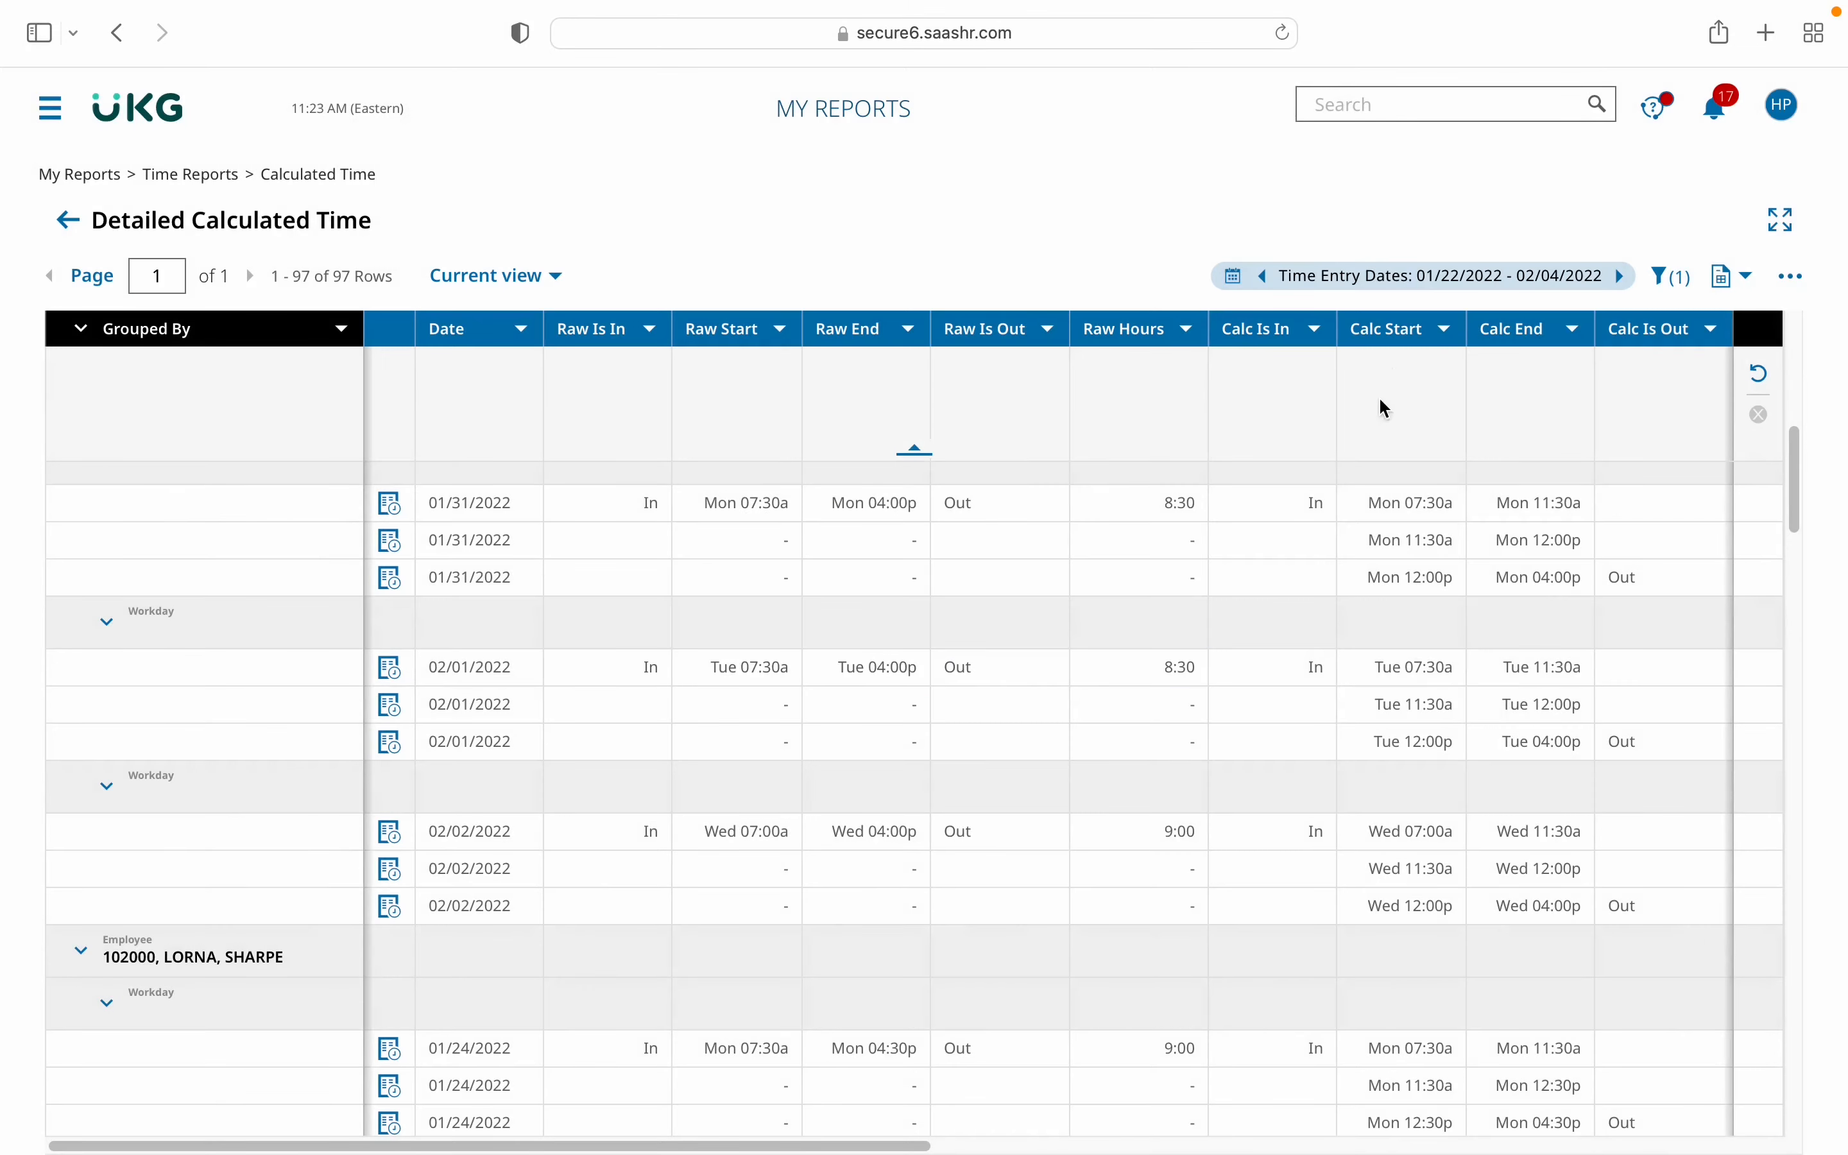
Try a Time Entry Dates range from 01/01/2021 to 03/31/2021 and close the filters without applying it.
{"action": "left_click", "coordinate": [1451, 279]}
{"action": "left_click", "coordinate": [1455, 290]}
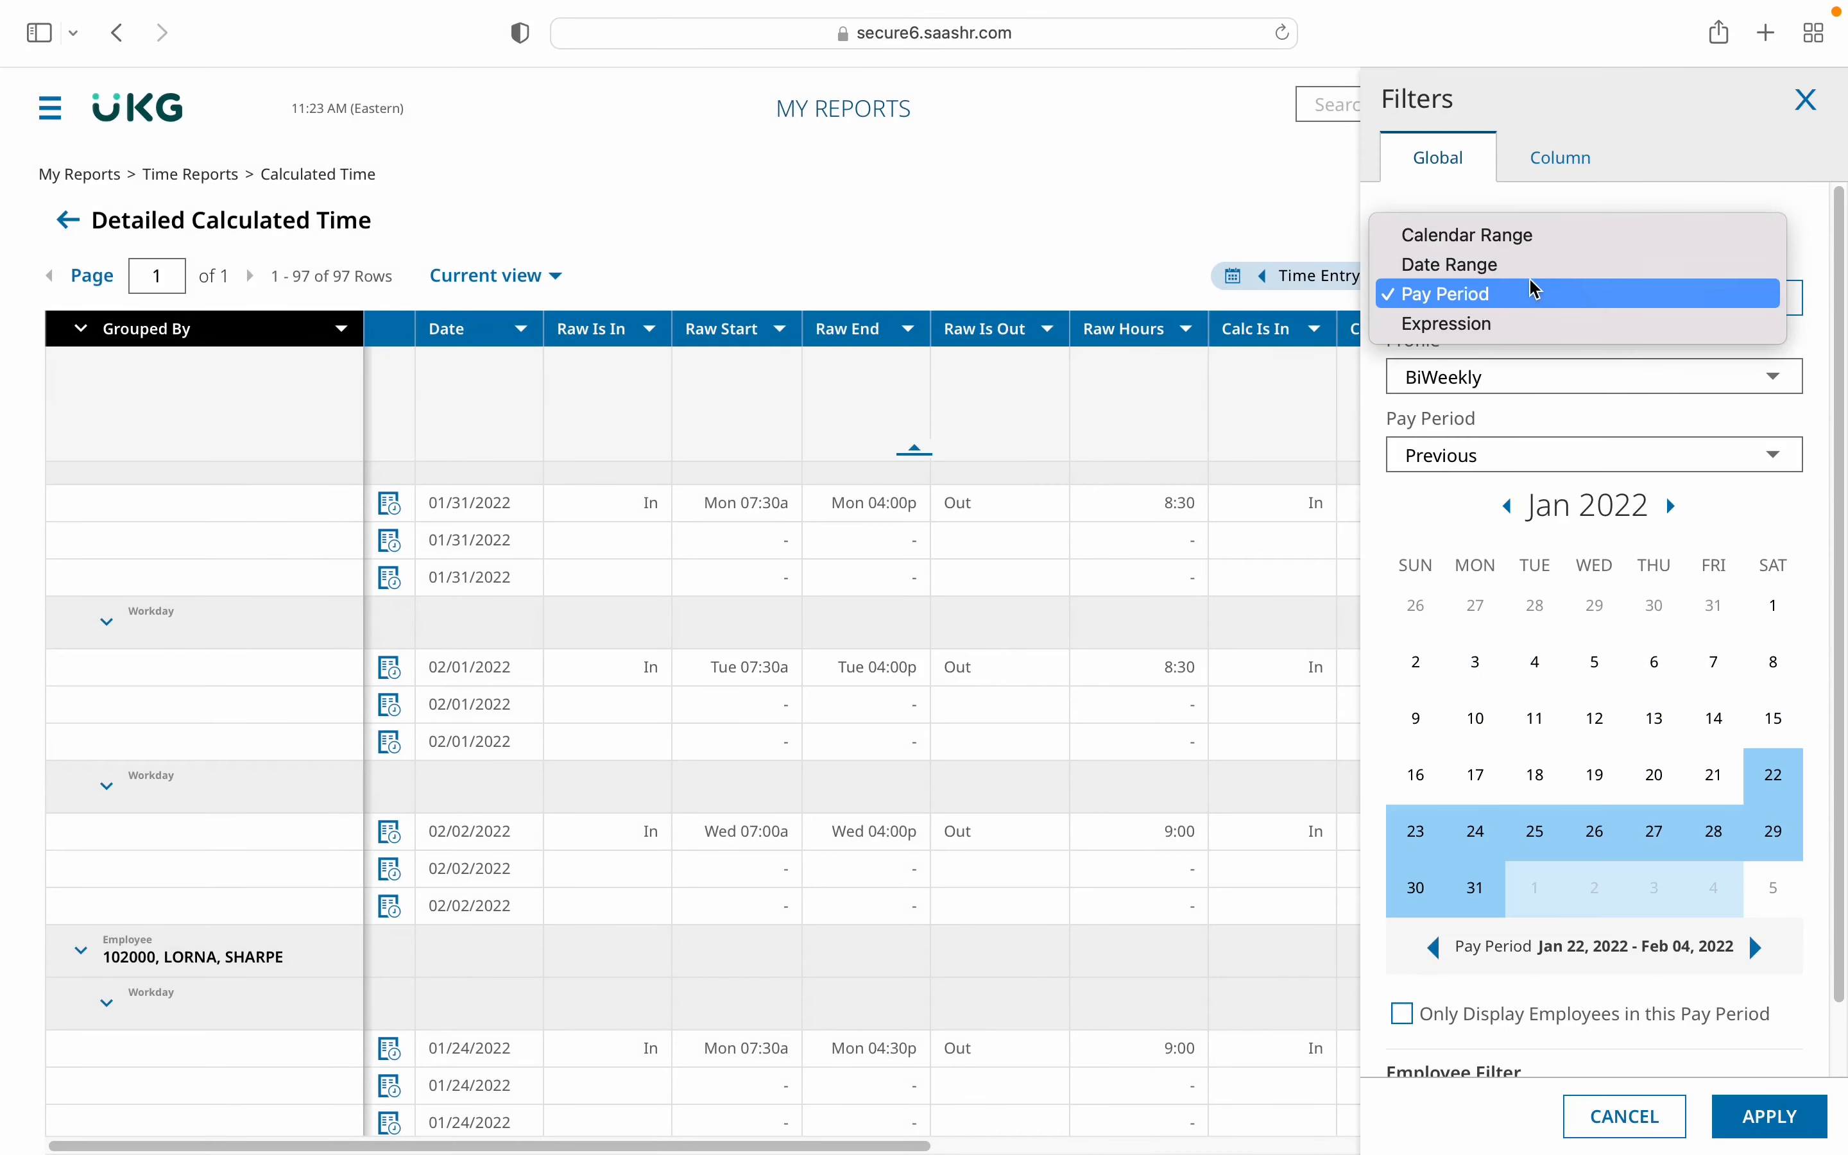
{"action": "left_click", "coordinate": [1566, 264]}
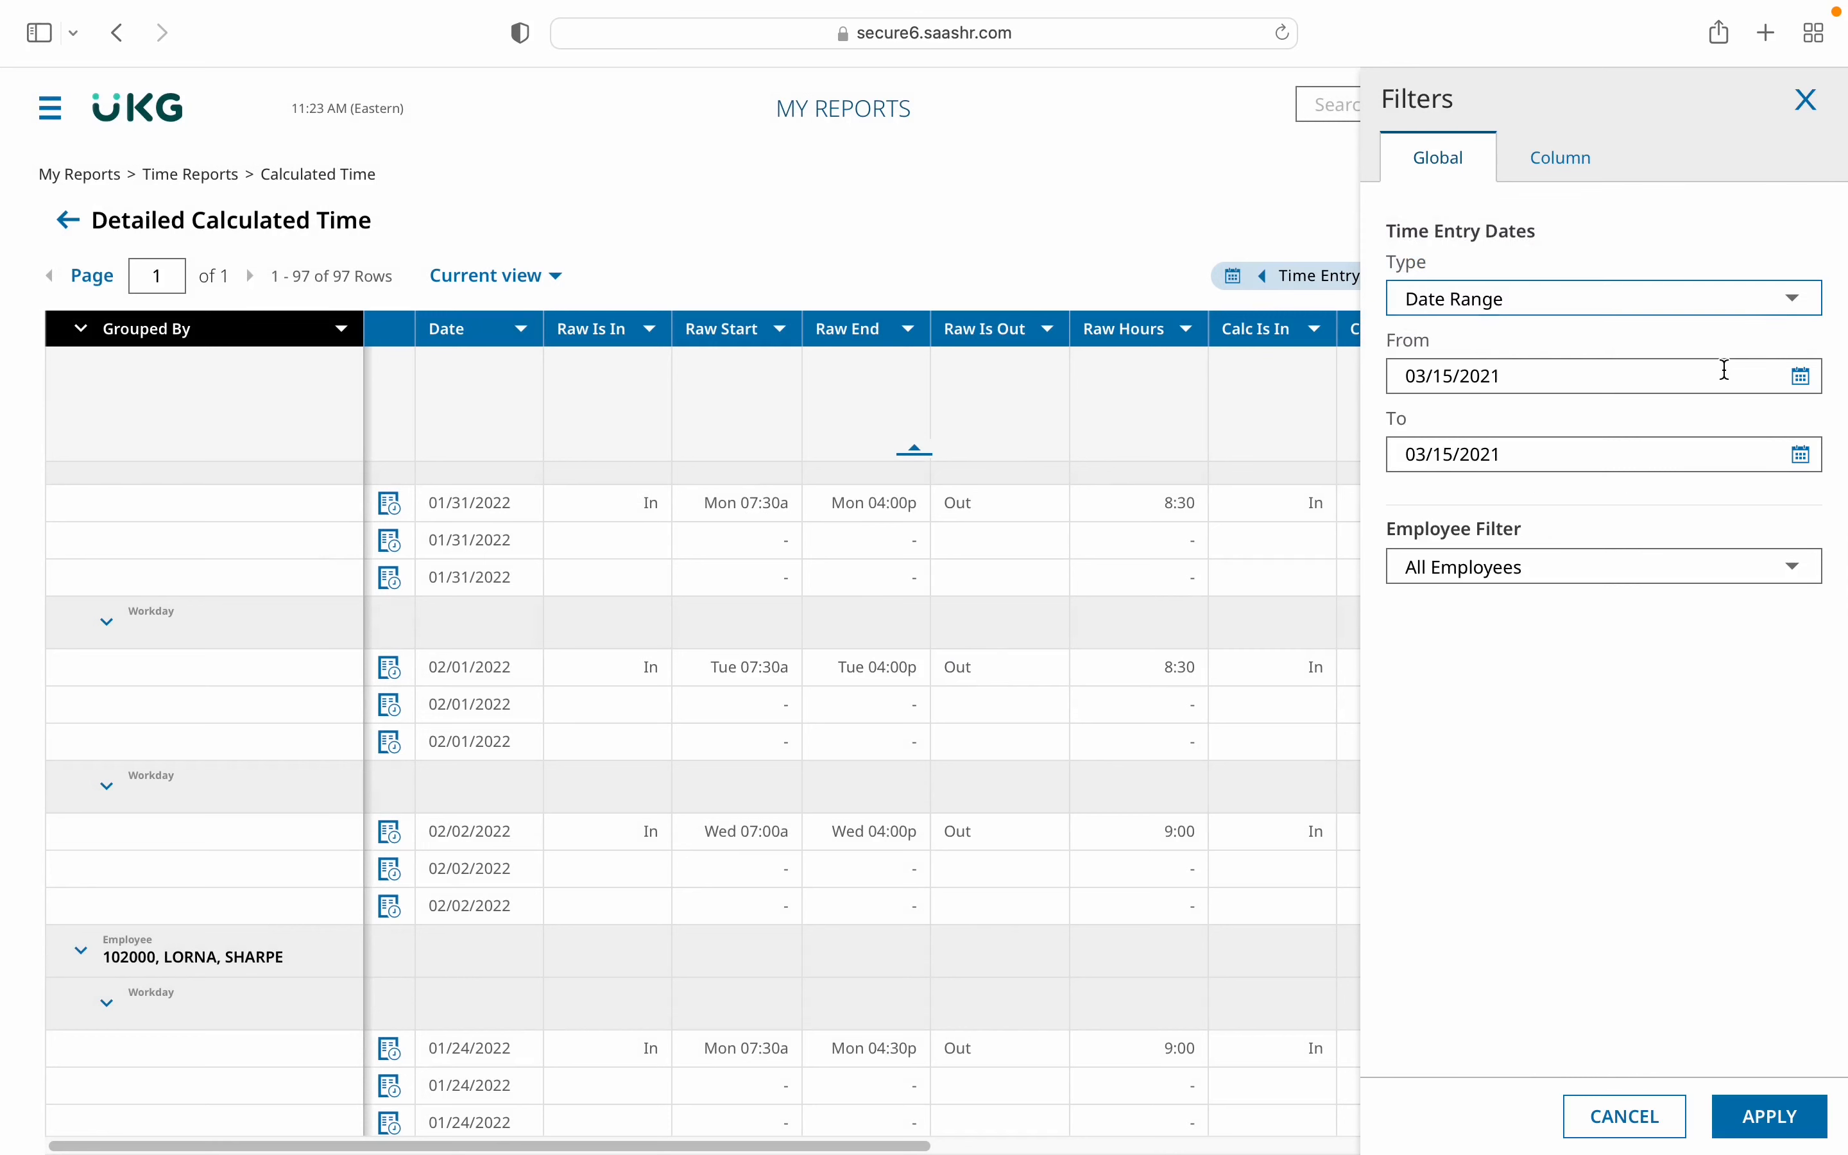
{"action": "left_click", "coordinate": [1800, 379]}
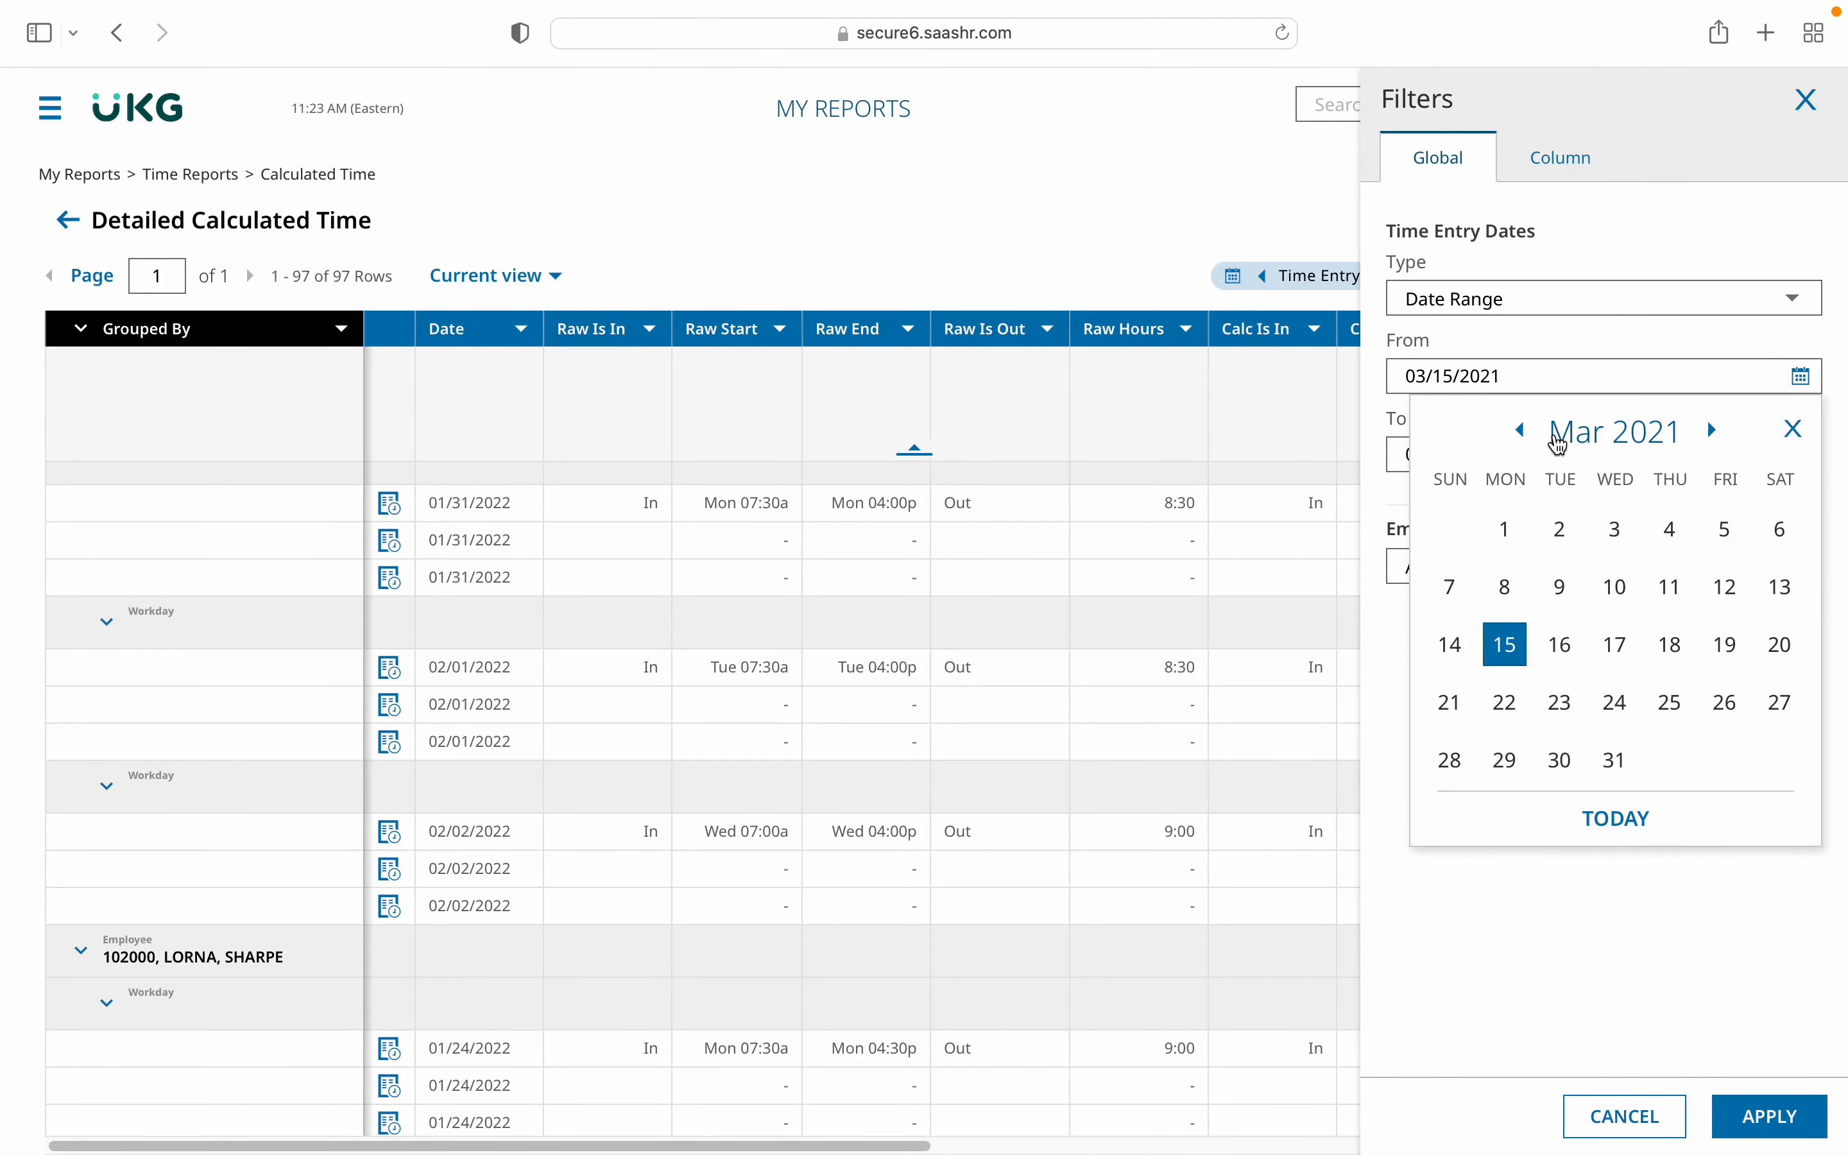
{"action": "left_click", "coordinate": [1523, 430]}
{"action": "left_click", "coordinate": [1523, 430]}
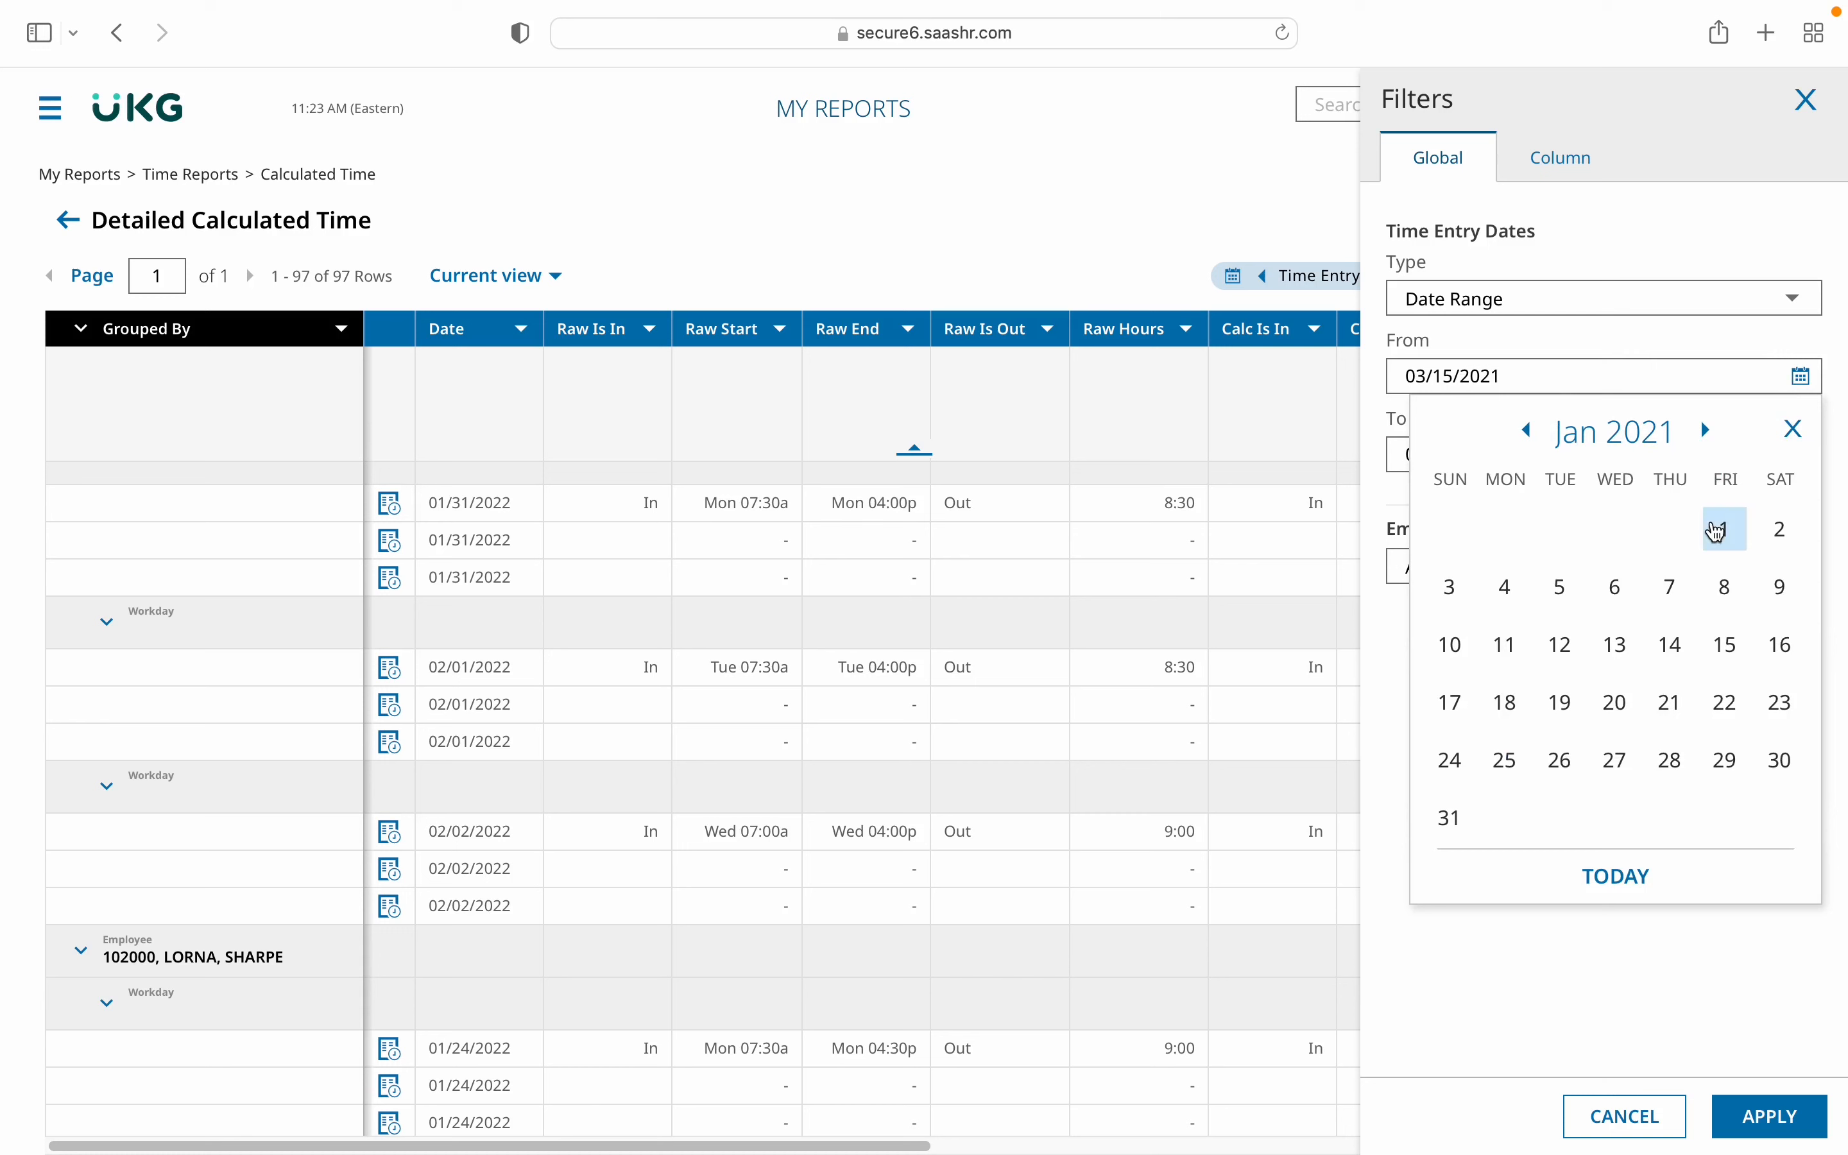
{"action": "left_click", "coordinate": [1716, 530]}
{"action": "left_click", "coordinate": [1801, 456]}
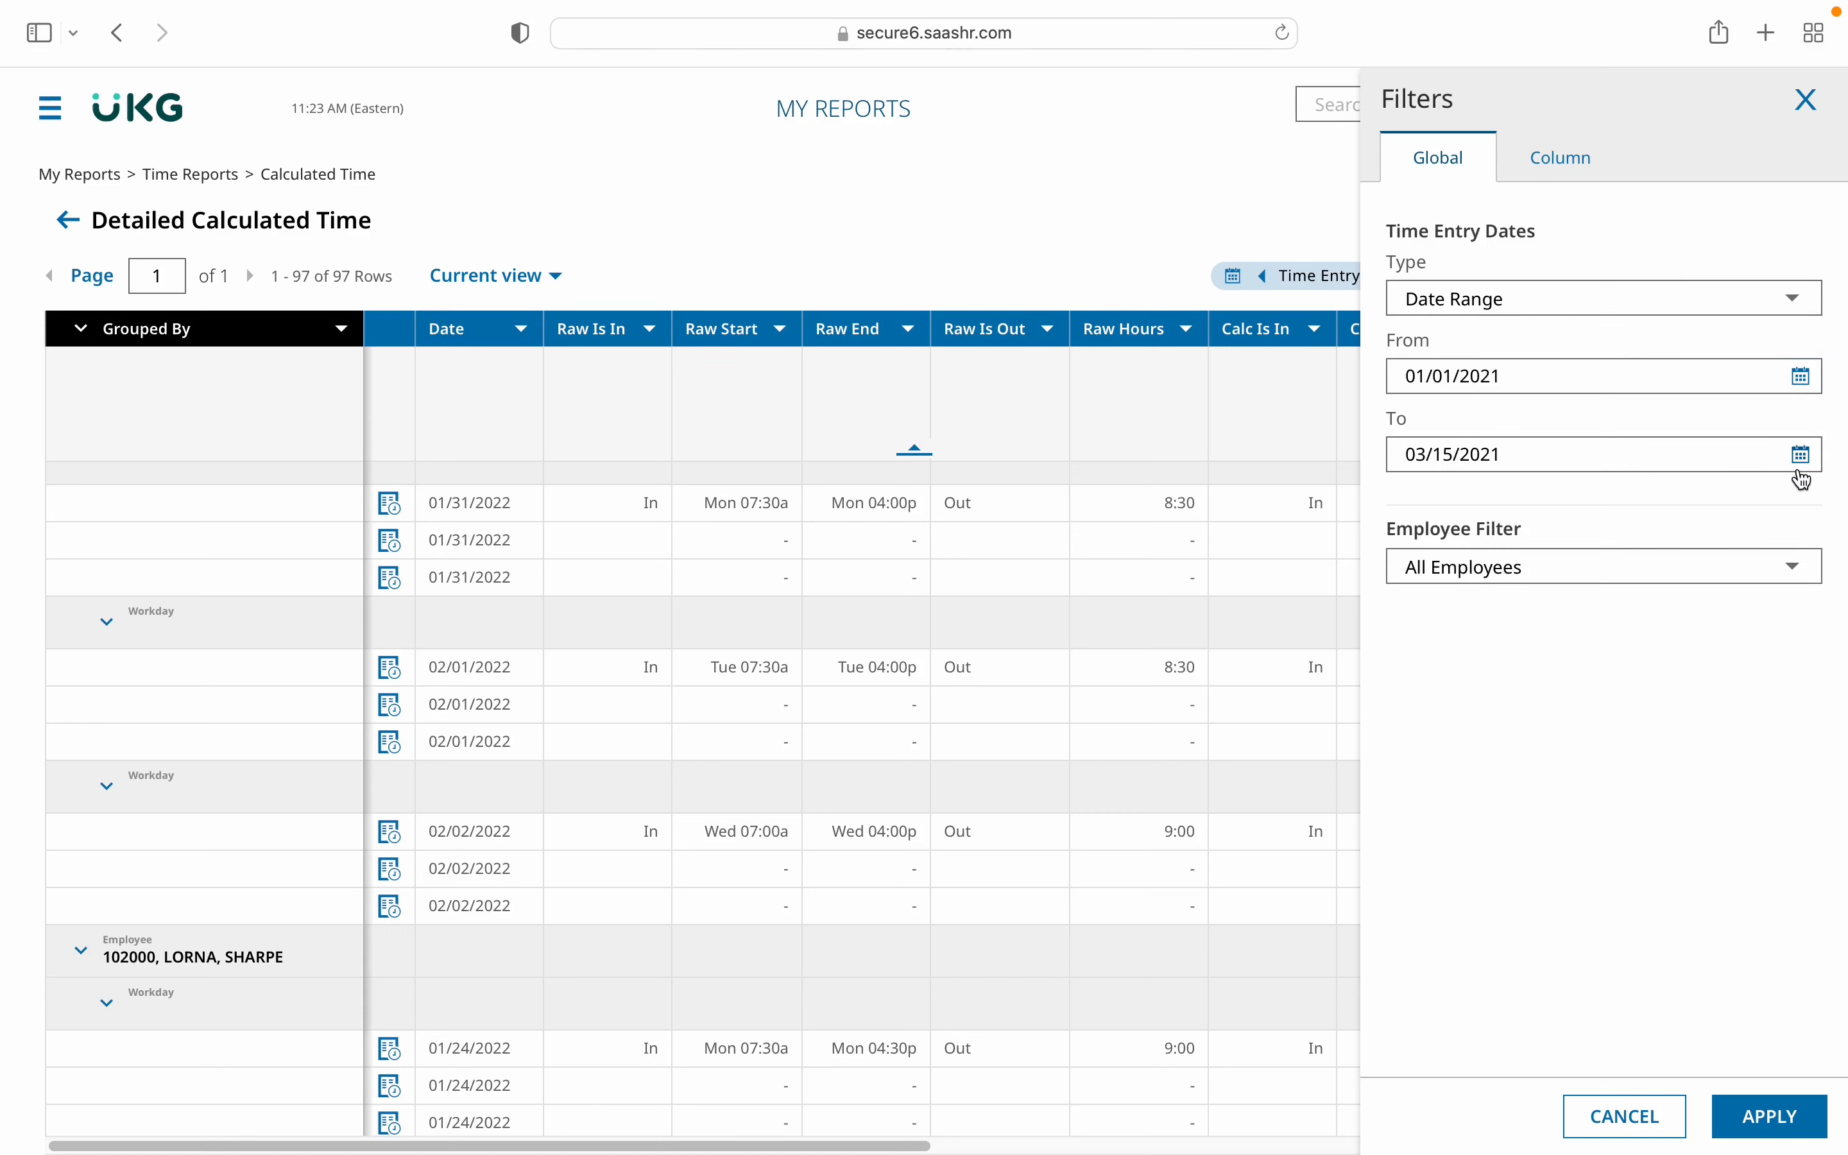
{"action": "left_click", "coordinate": [1612, 842]}
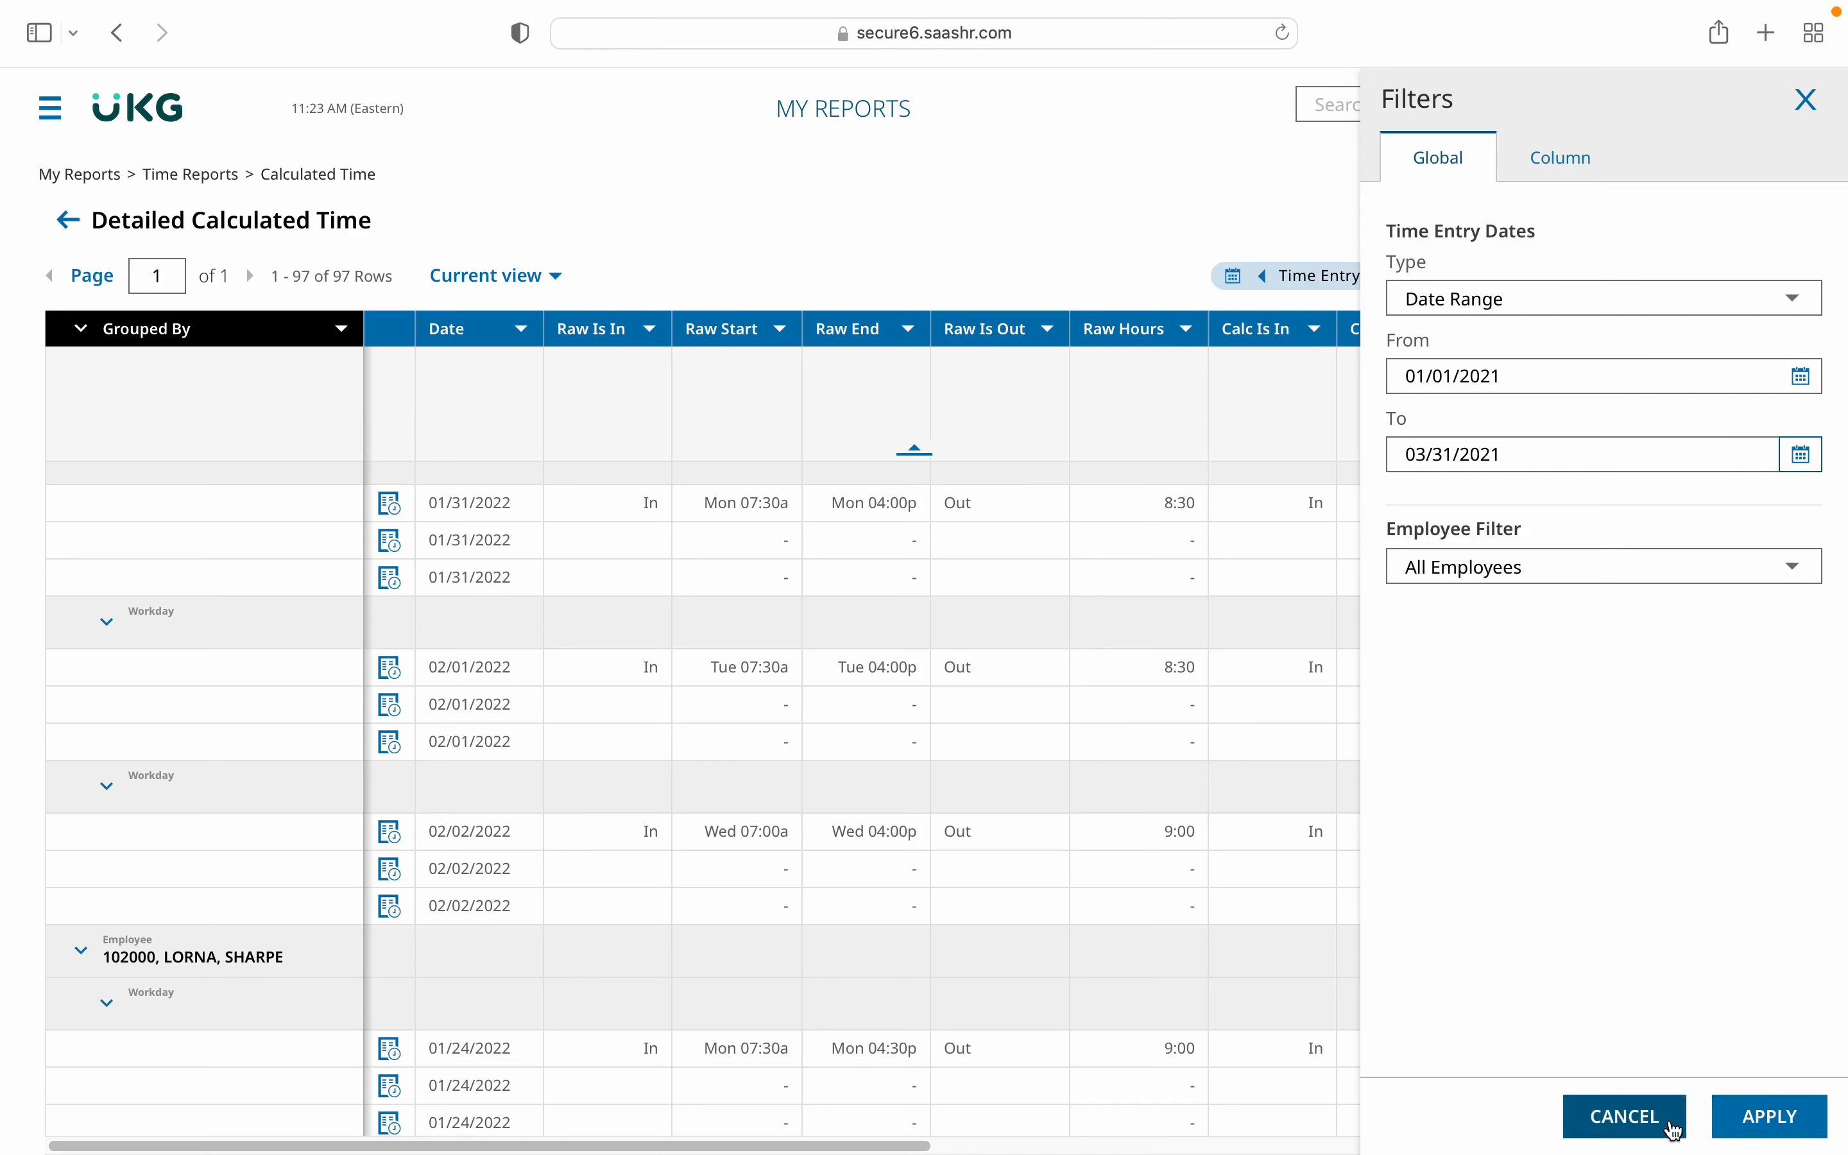
{"action": "left_click", "coordinate": [1808, 100]}
Return to the dashboard, discarding the report changes, and run the Missed Days Report from My Saved Reports.
{"action": "left_click", "coordinate": [67, 220]}
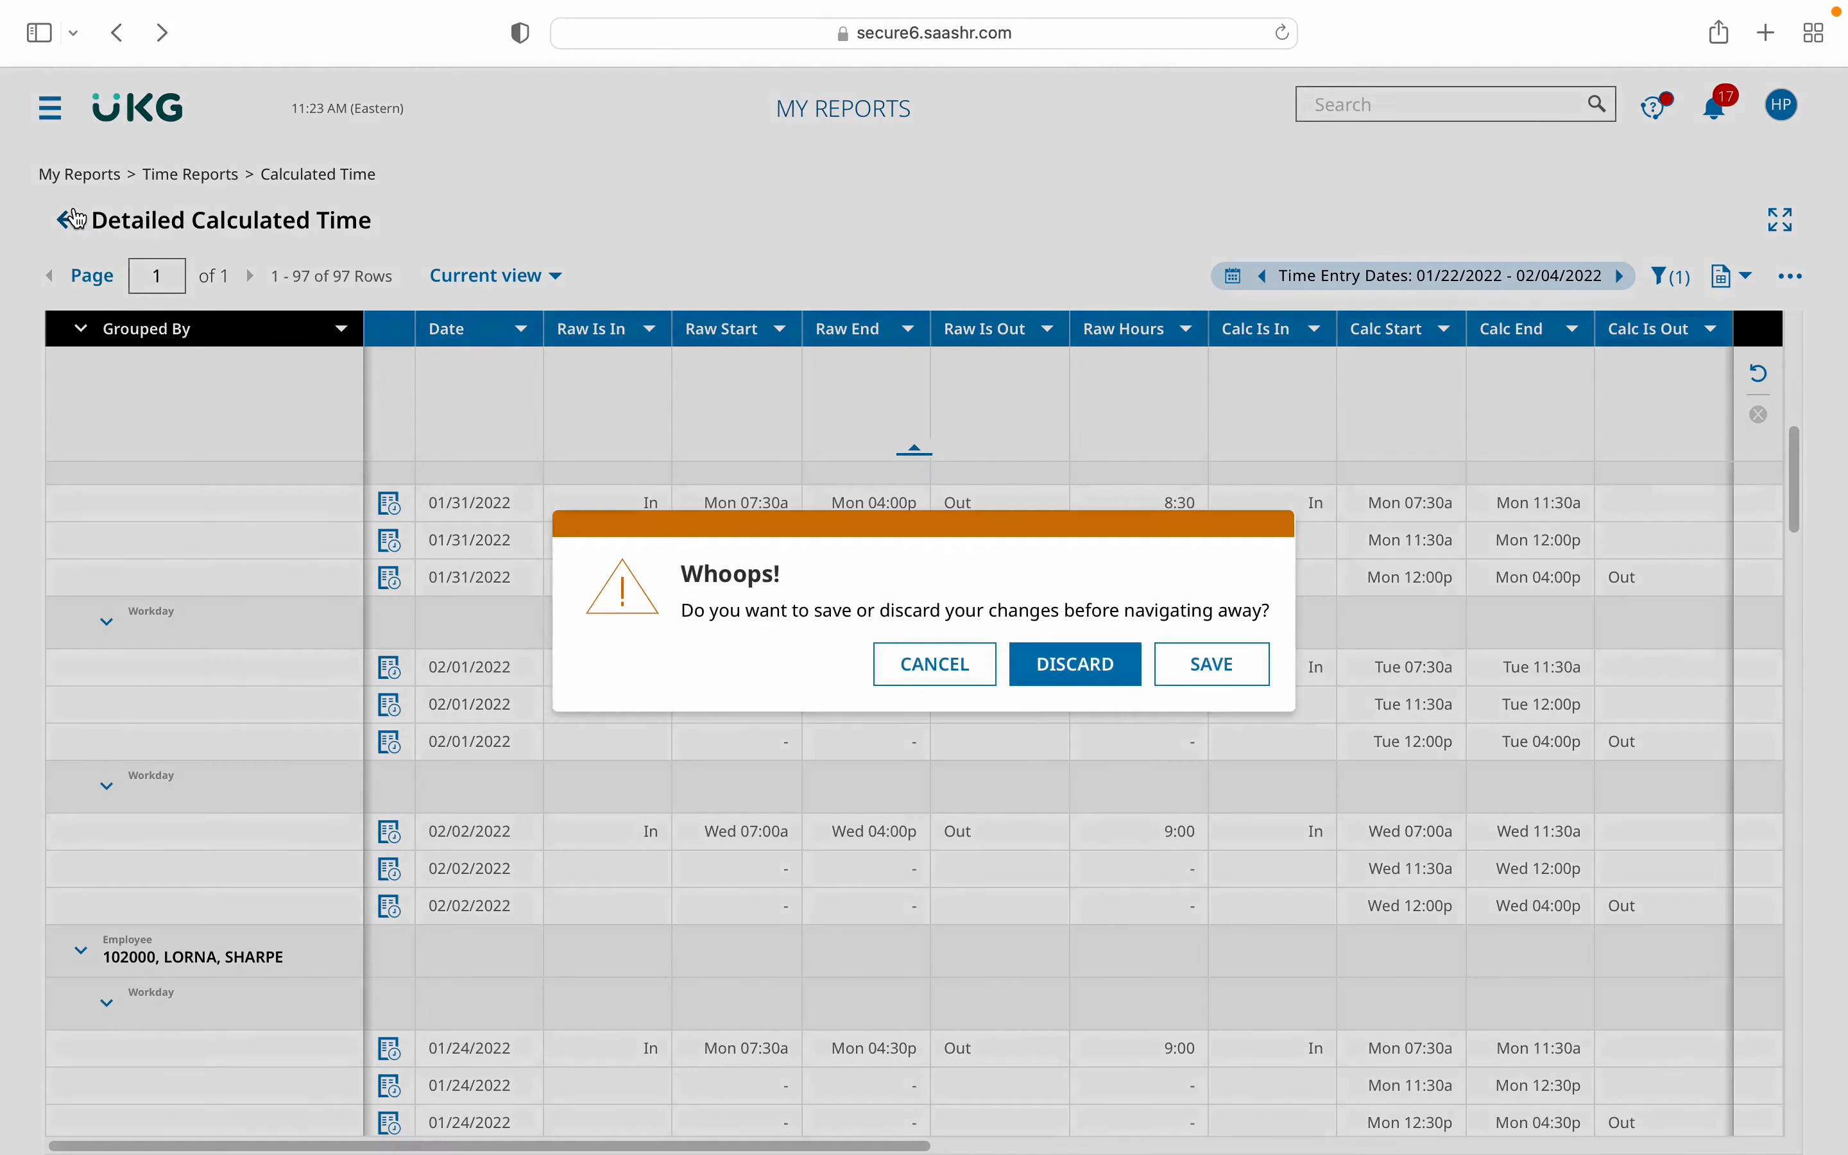
{"action": "key", "text": "Return"}
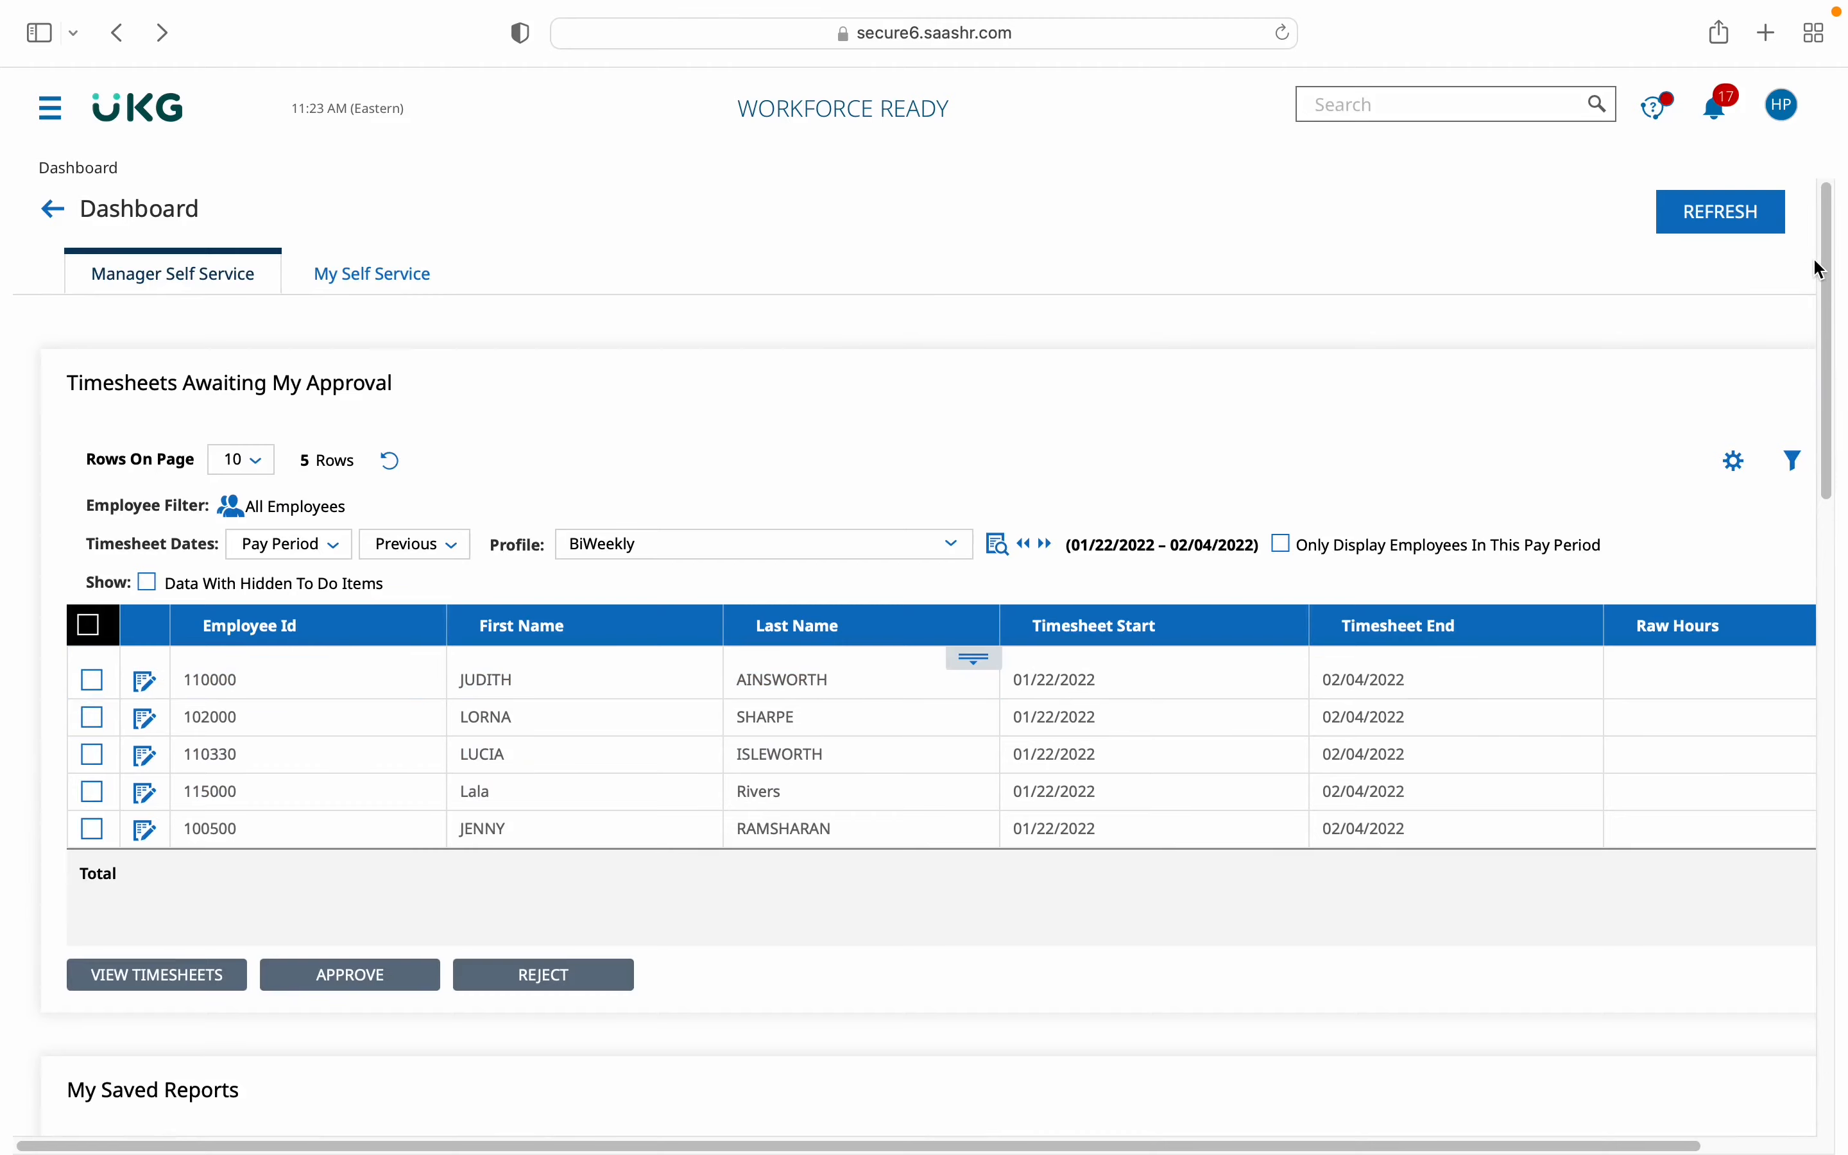
{"action": "left_click_drag", "start_coordinate": [1815, 253], "coordinate": [1811, 486]}
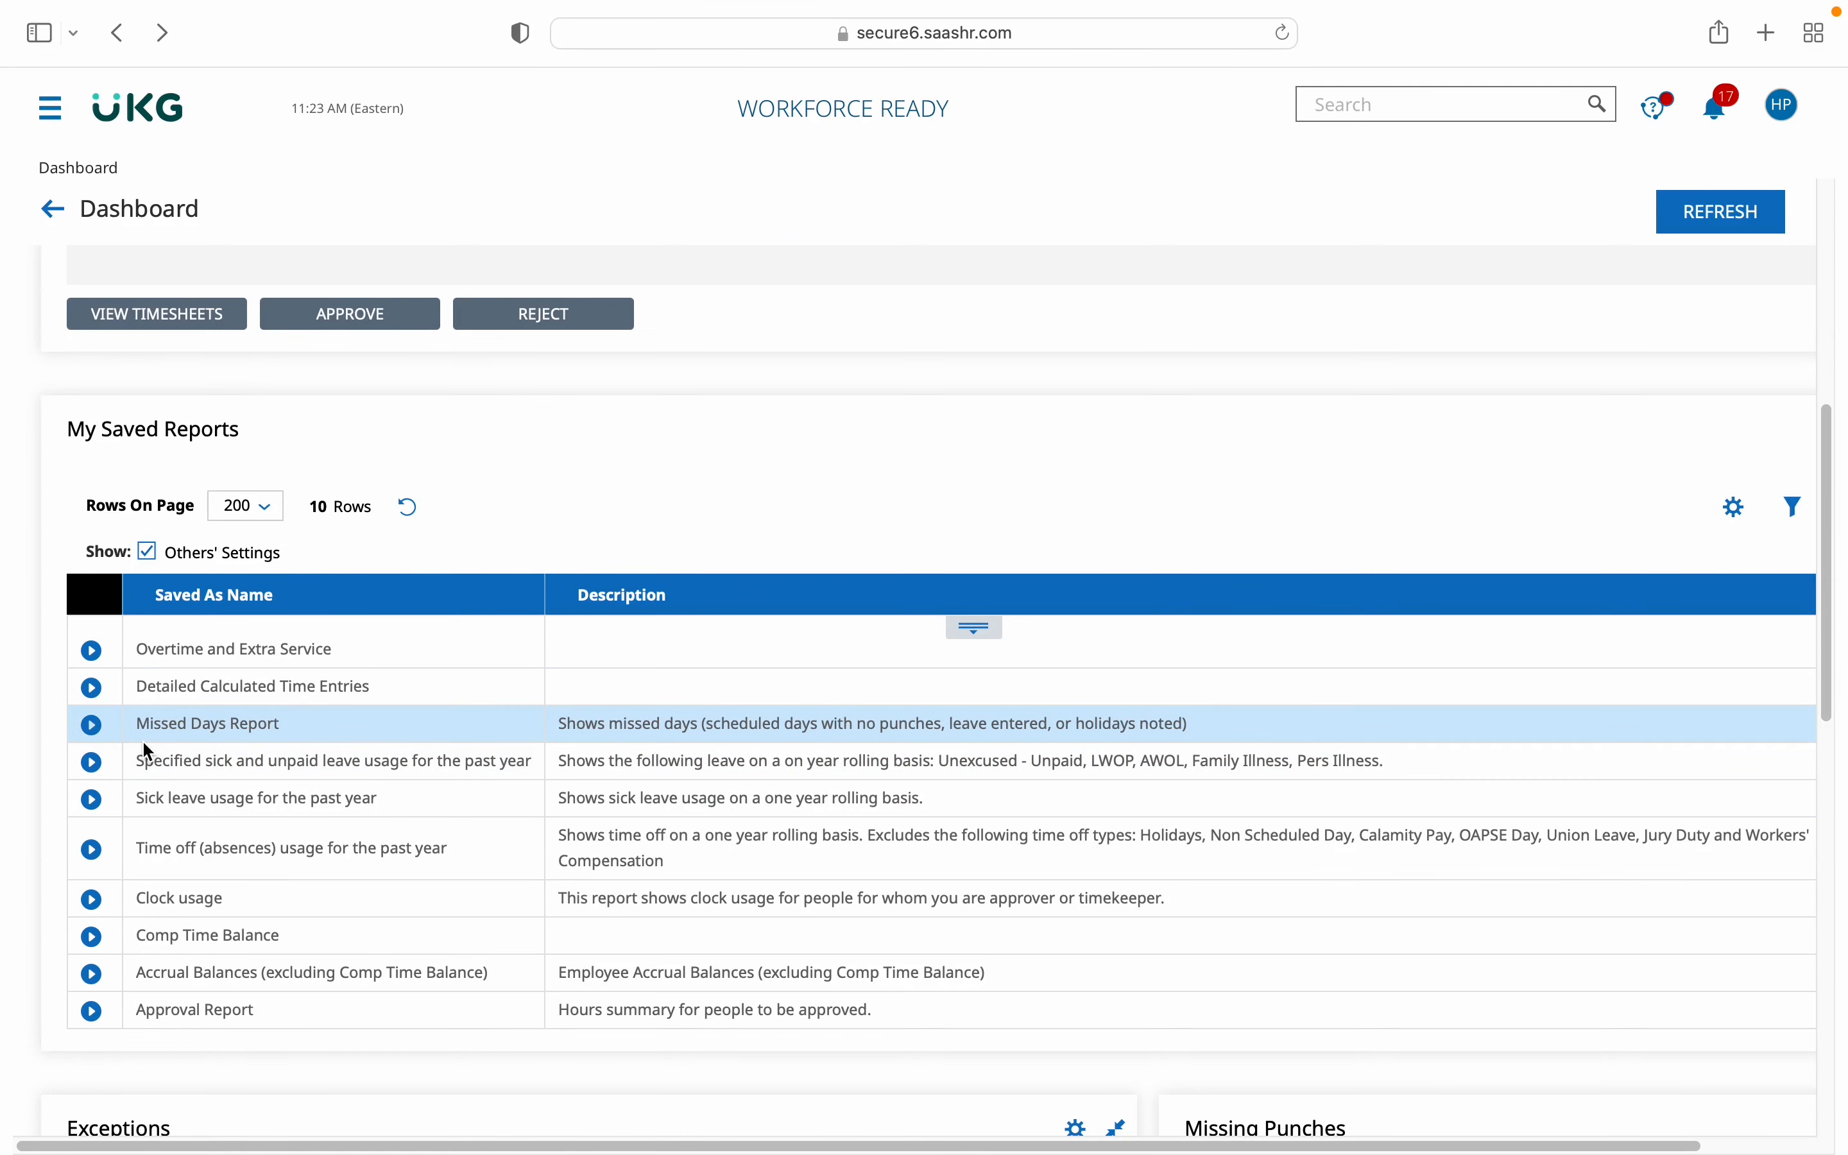
{"action": "left_click", "coordinate": [98, 726]}
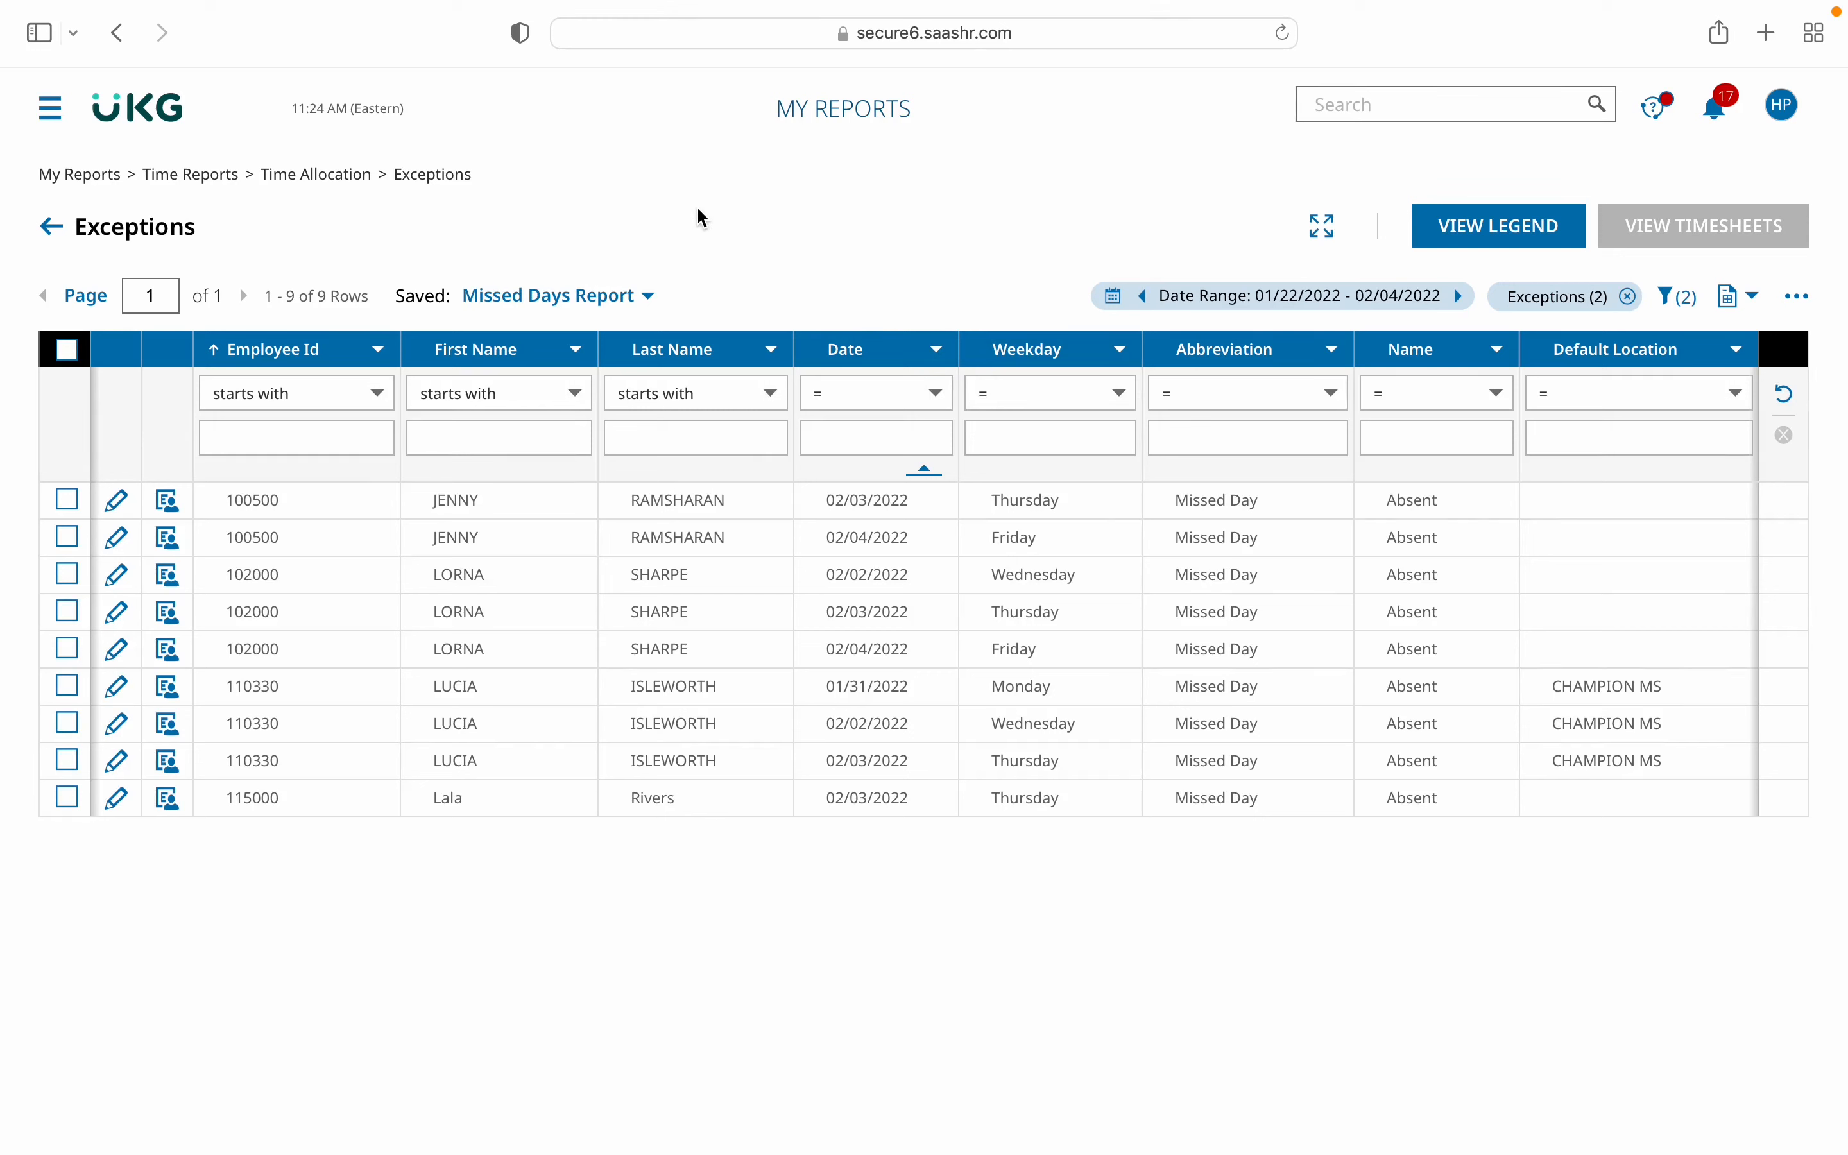
Set the Missed Days Report's date range to the current BiWeekly pay period and apply it.
{"action": "left_click", "coordinate": [1306, 297]}
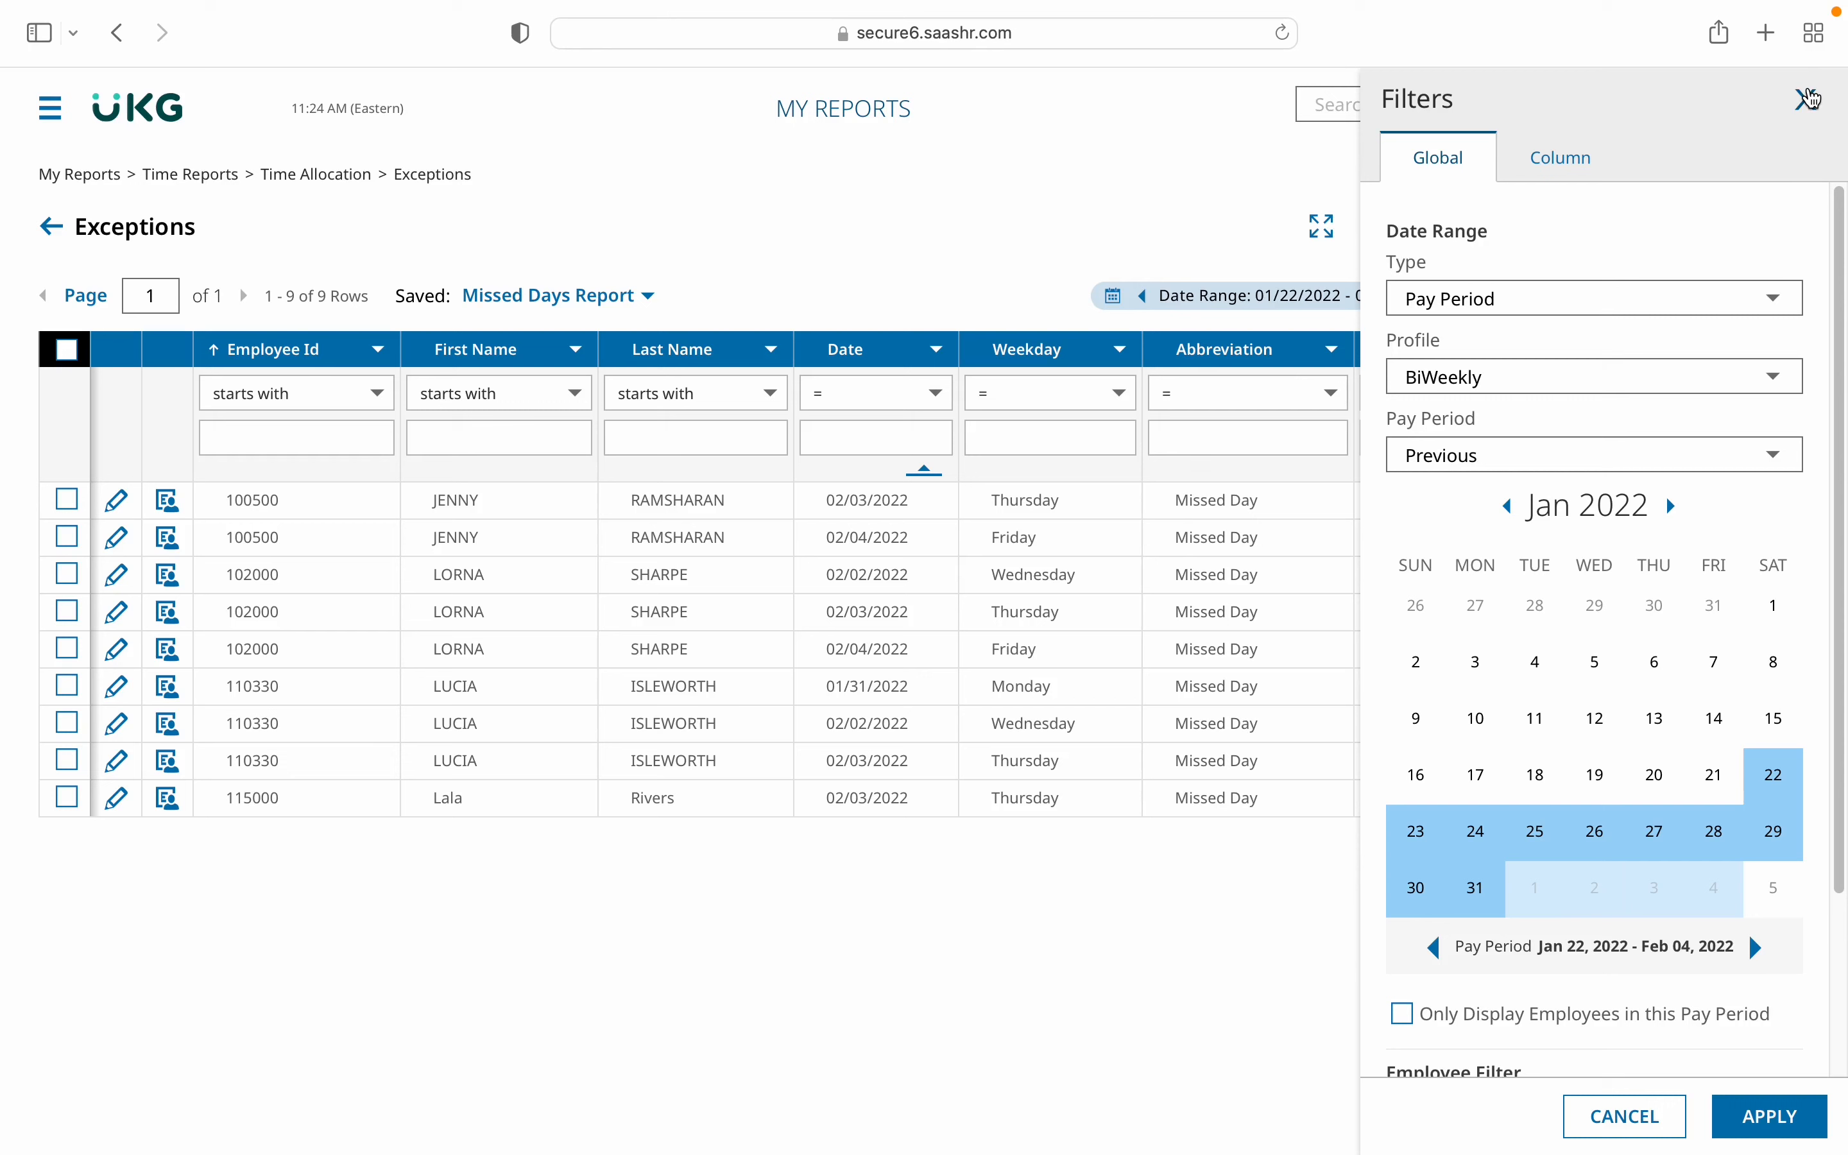
{"action": "left_click", "coordinate": [1499, 450]}
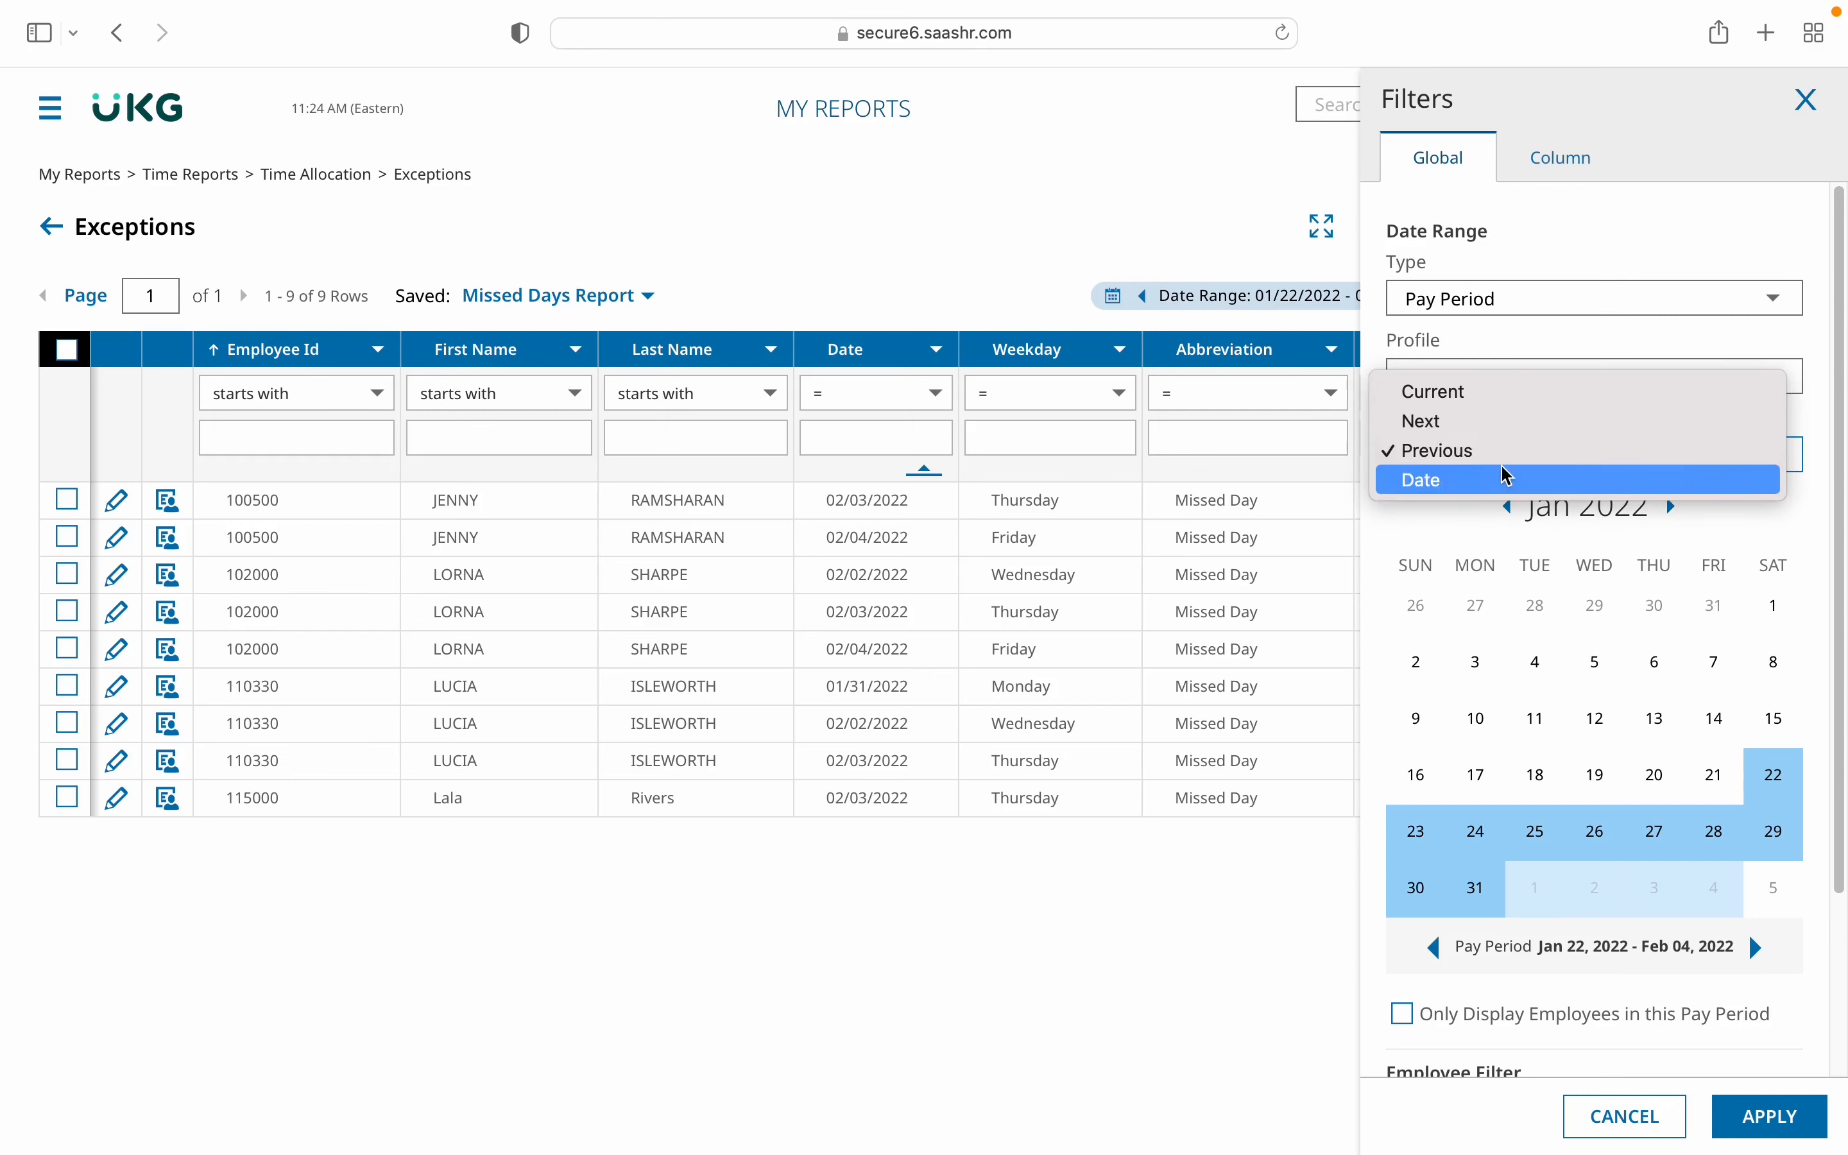
{"action": "left_click", "coordinate": [1514, 391]}
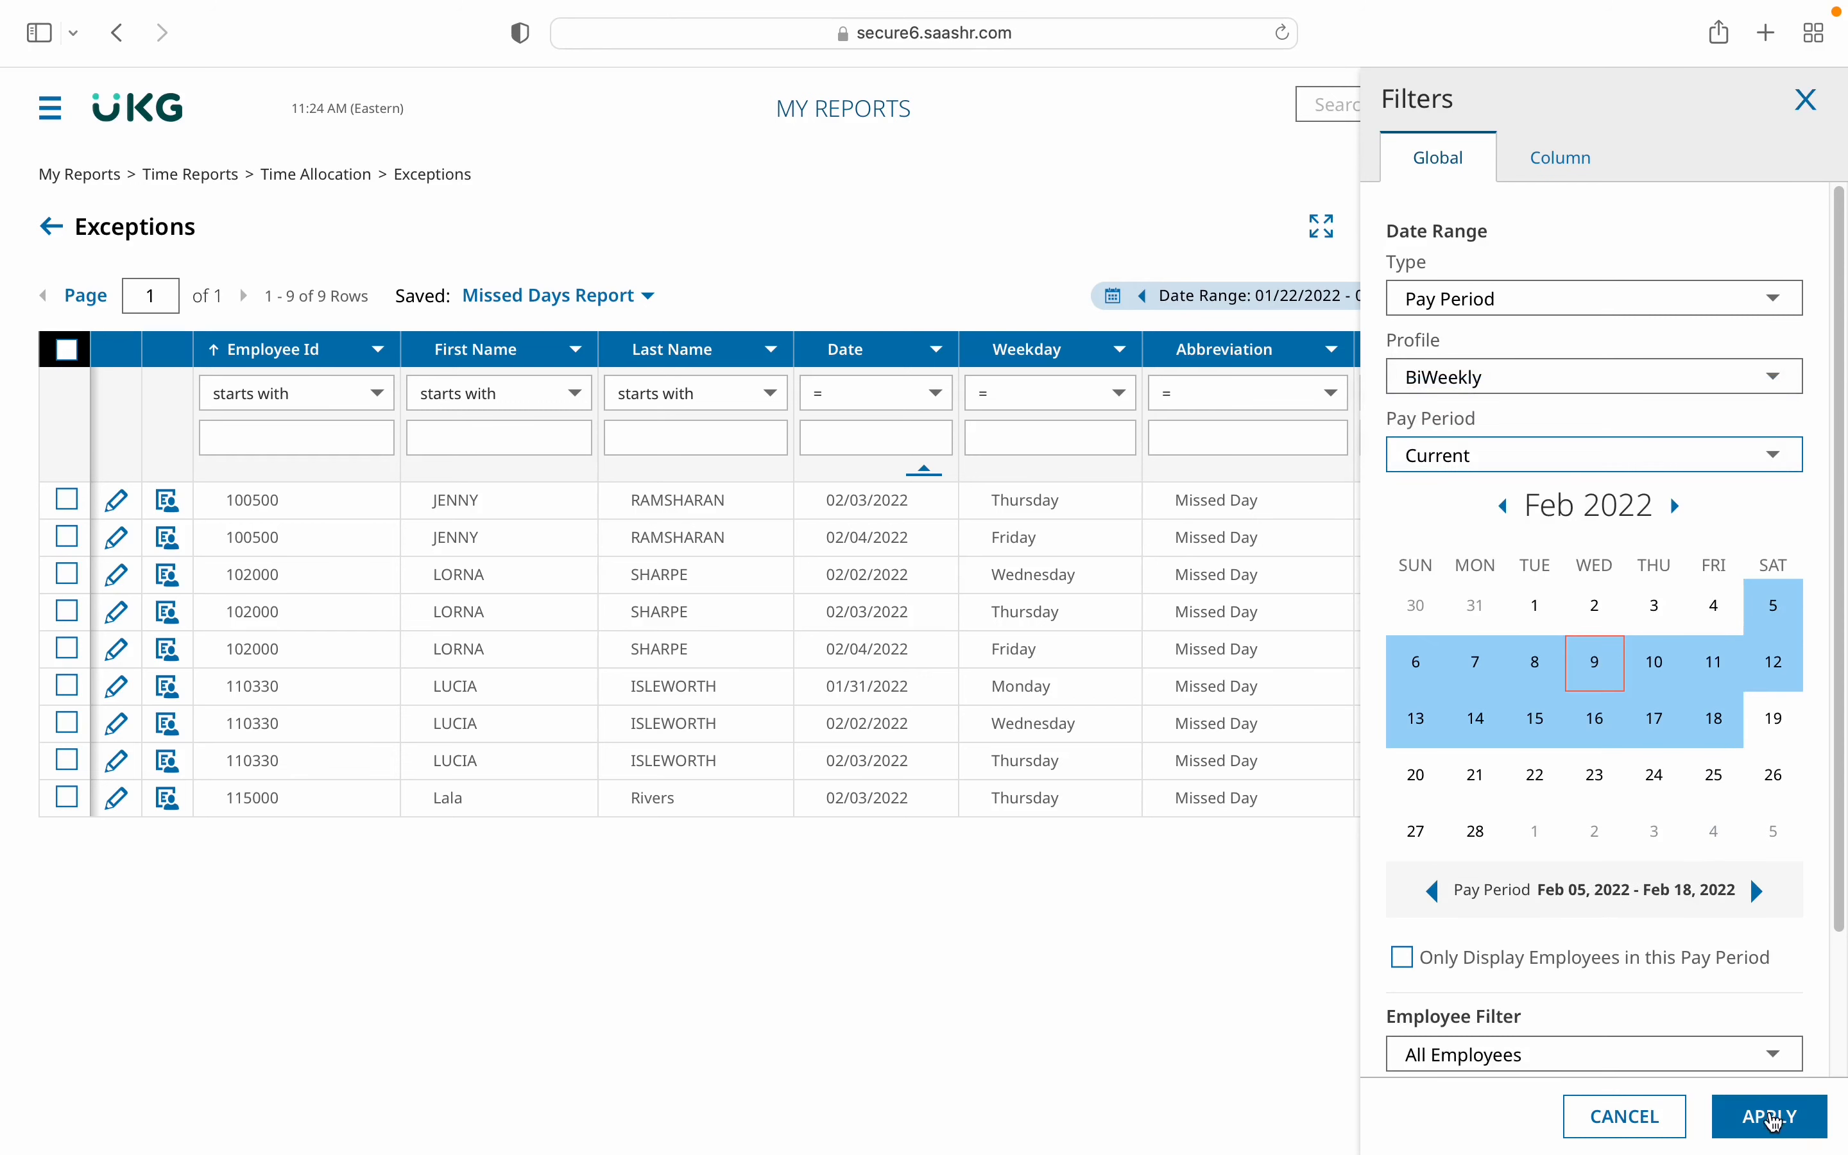
{"action": "left_click", "coordinate": [1768, 1114]}
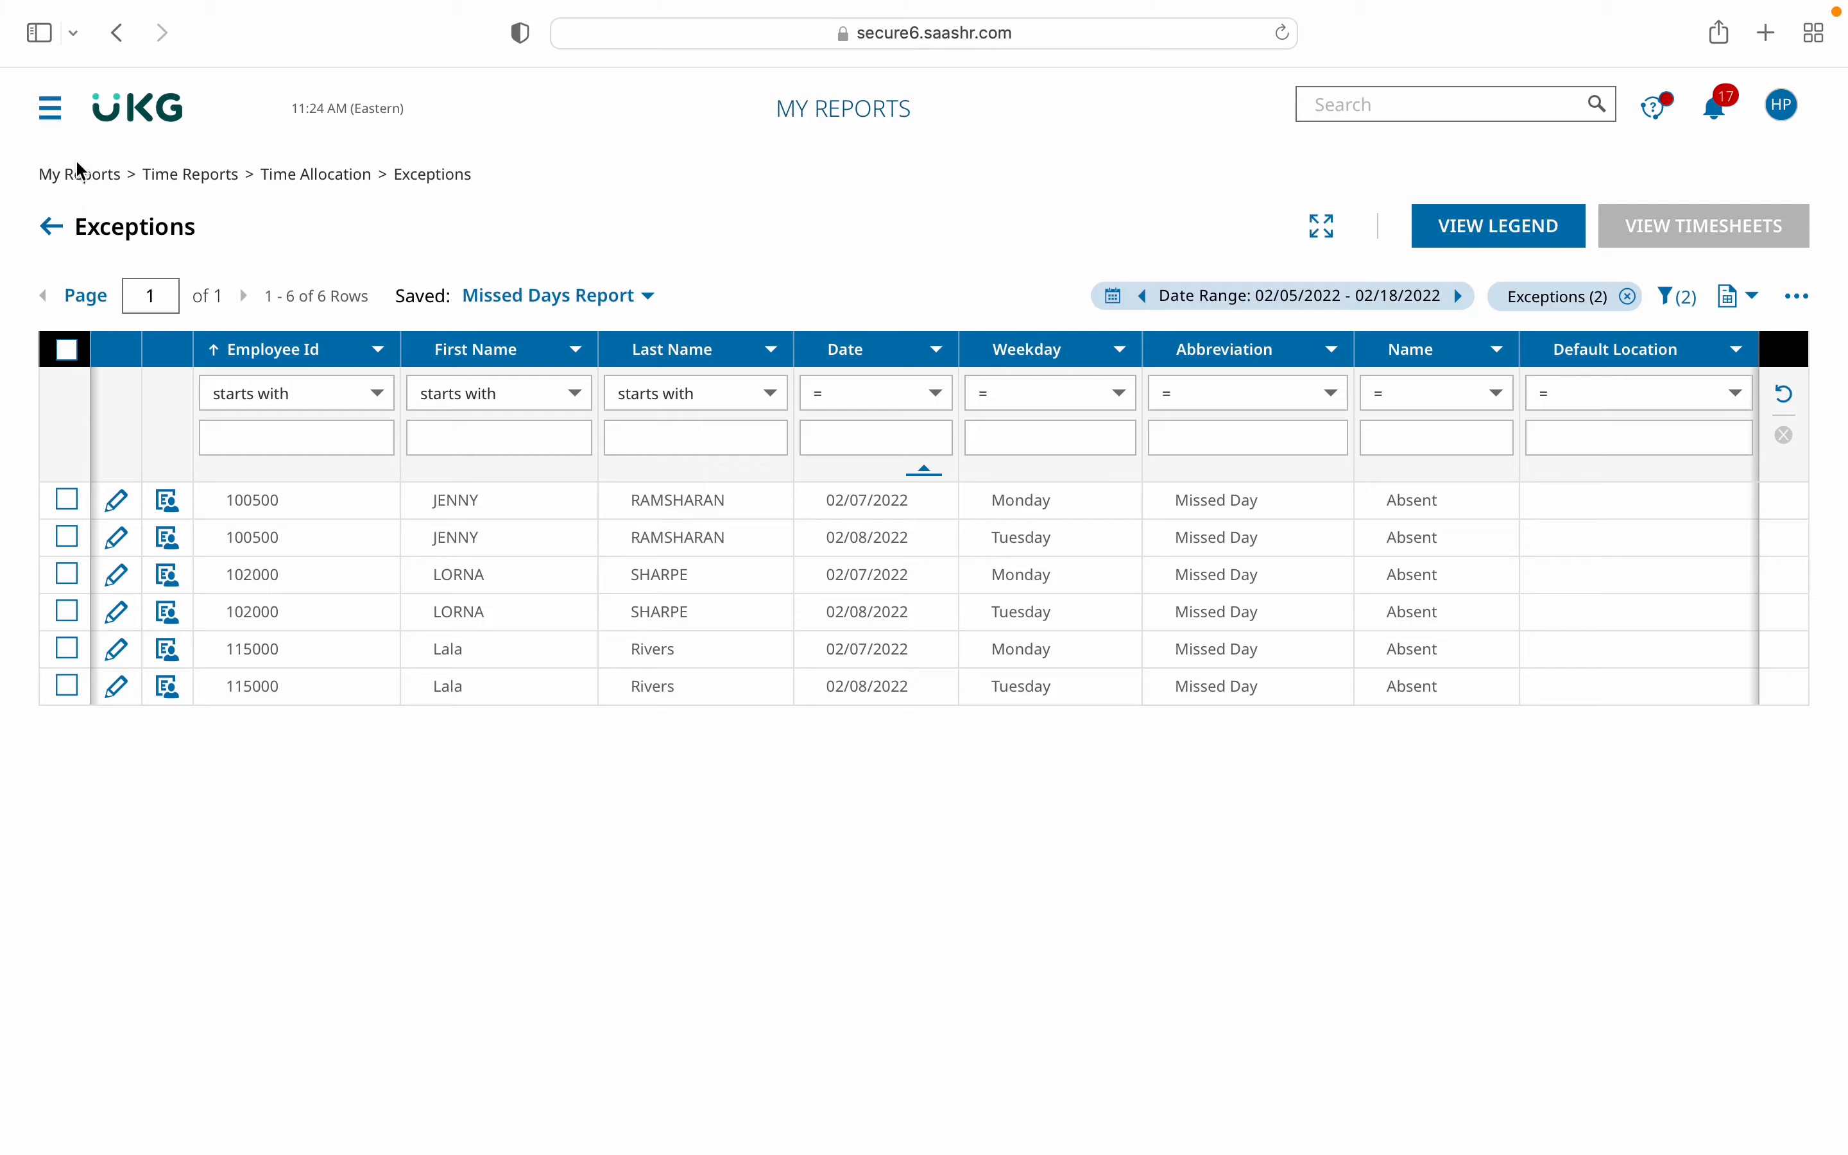
Return to the dashboard, discarding the changes, and run the "Specified sick and unpaid leave usage for the past year" report.
{"action": "left_click", "coordinate": [52, 233]}
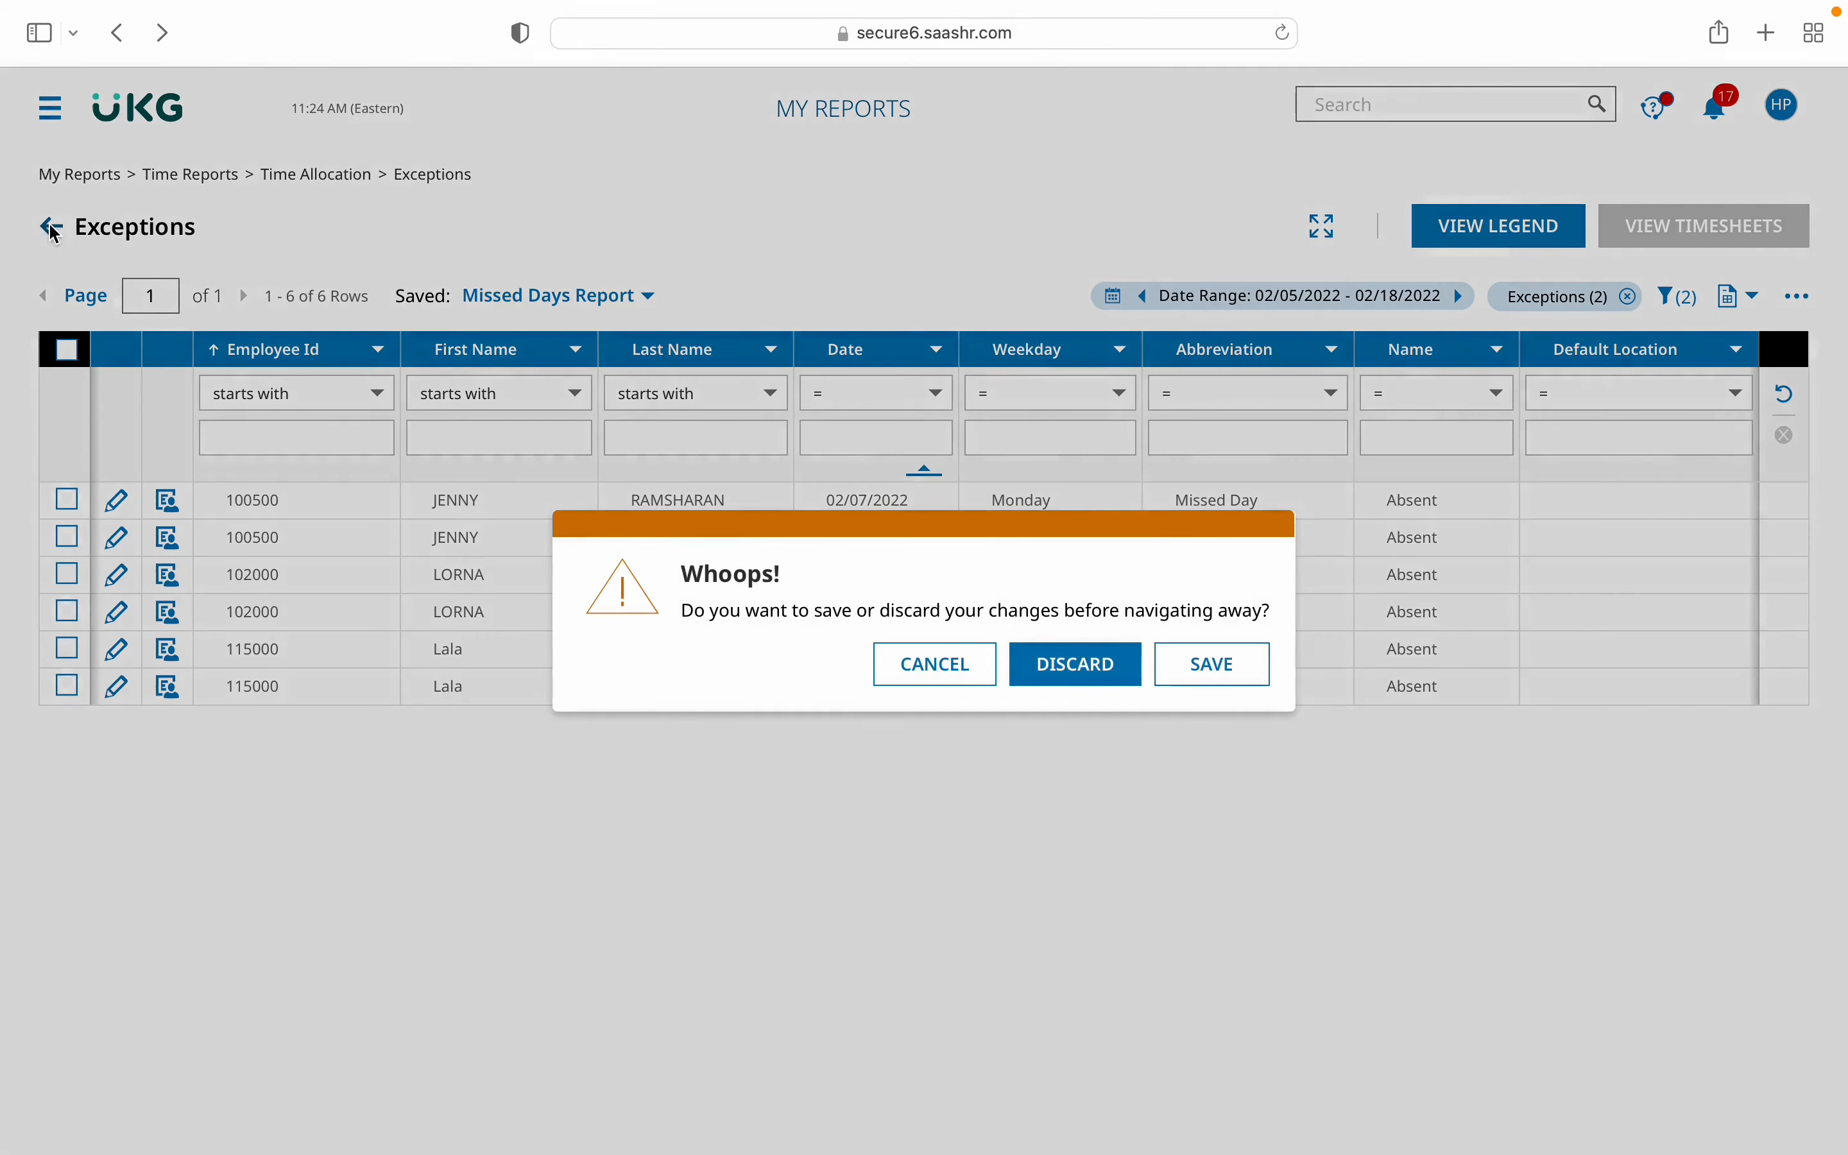
{"action": "left_click", "coordinate": [1053, 670]}
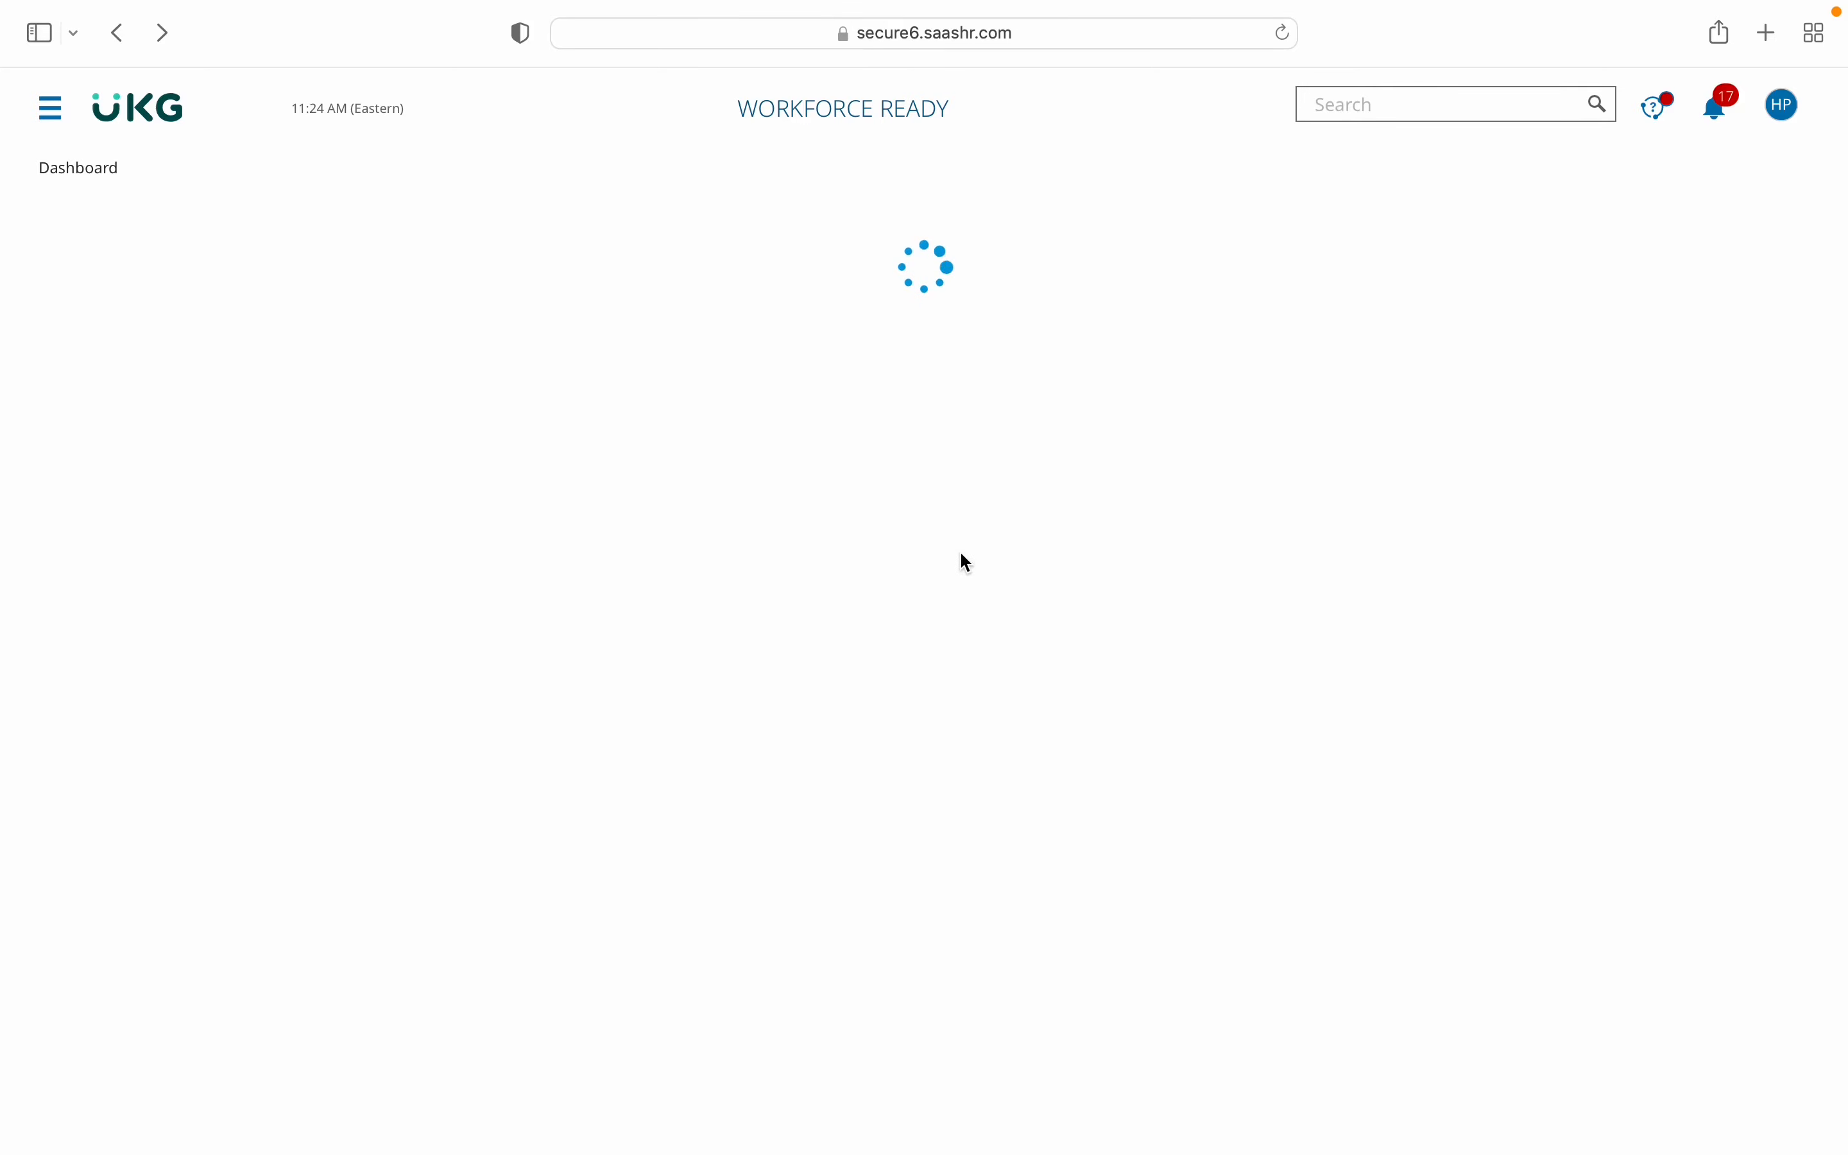
{"action": "left_click_drag", "start_coordinate": [1823, 405], "coordinate": [1823, 651]}
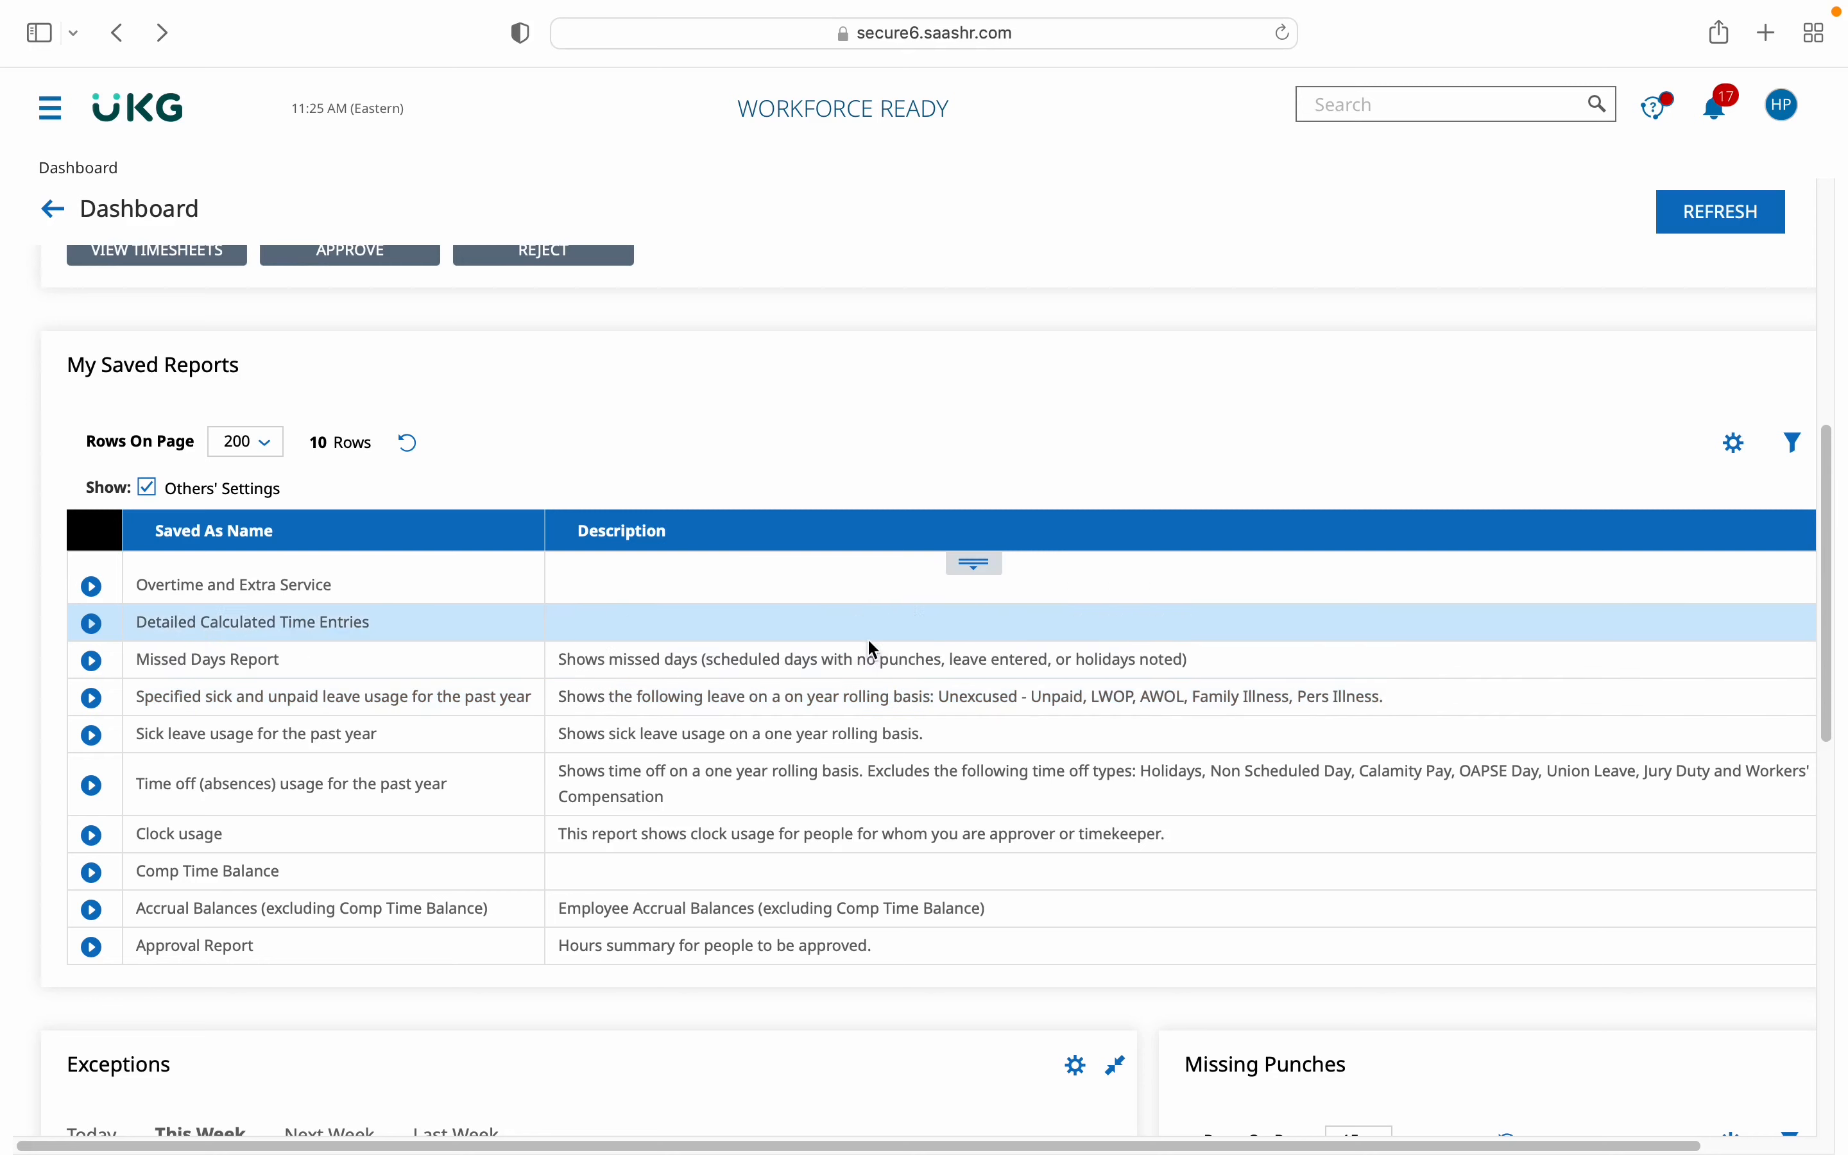
{"action": "left_click", "coordinate": [91, 698]}
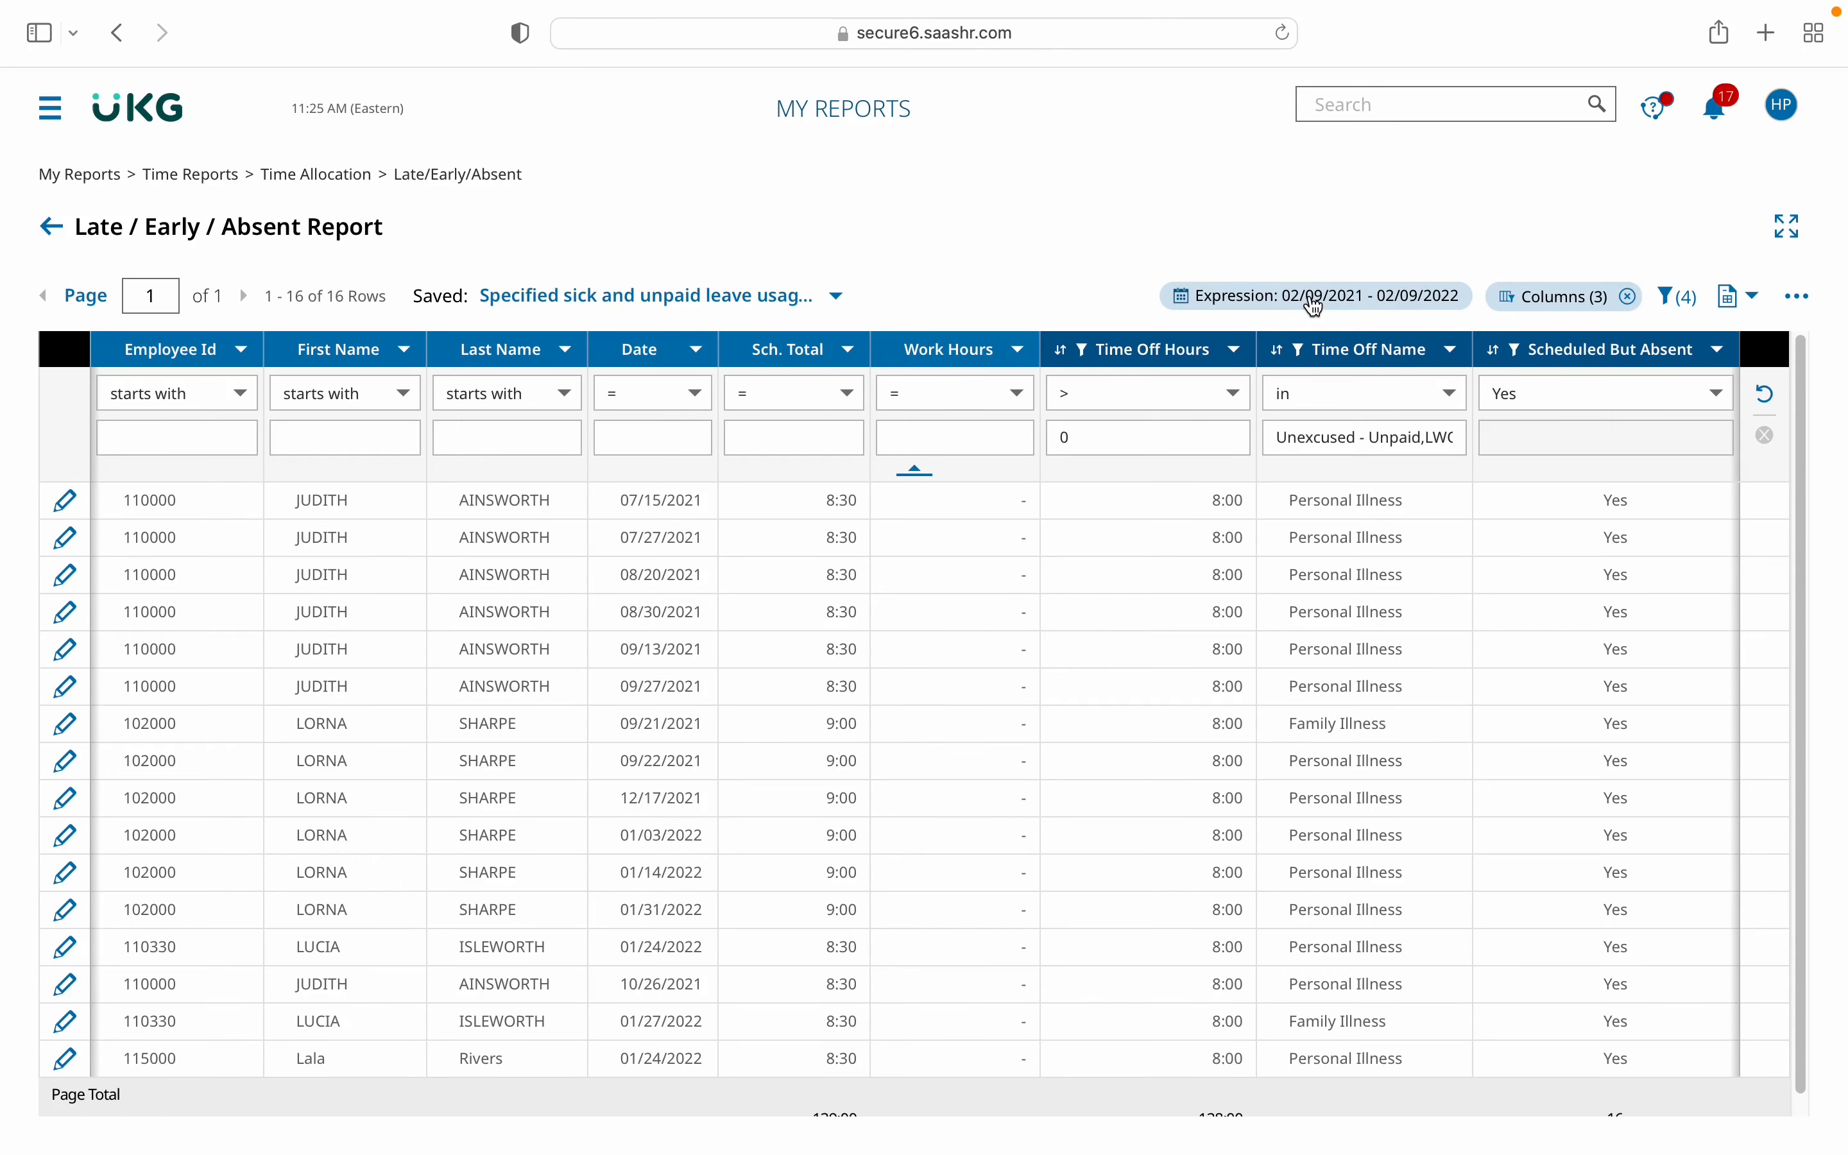
Review the leave usage report's date range types, Employee Id filter and additional report actions without applying any change.
{"action": "left_click", "coordinate": [1310, 307]}
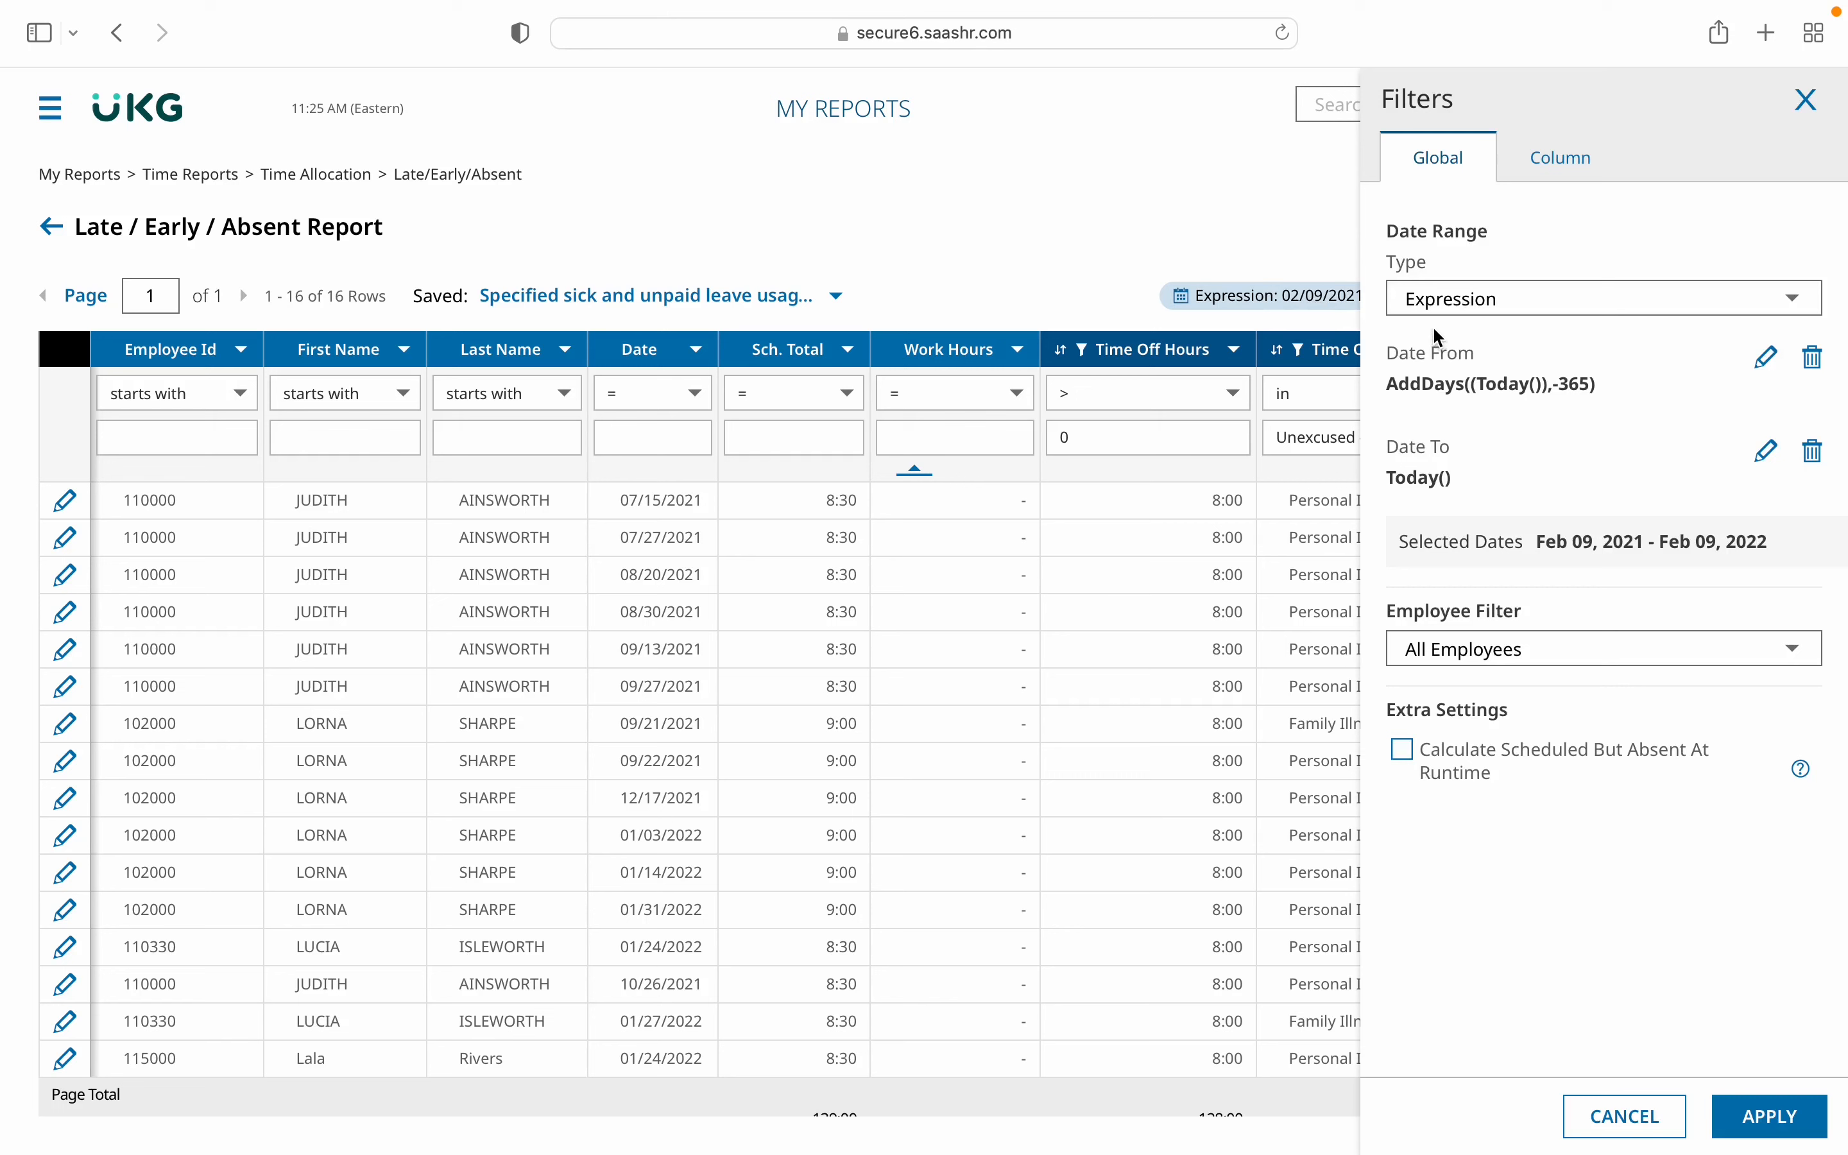
{"action": "left_click", "coordinate": [1451, 306]}
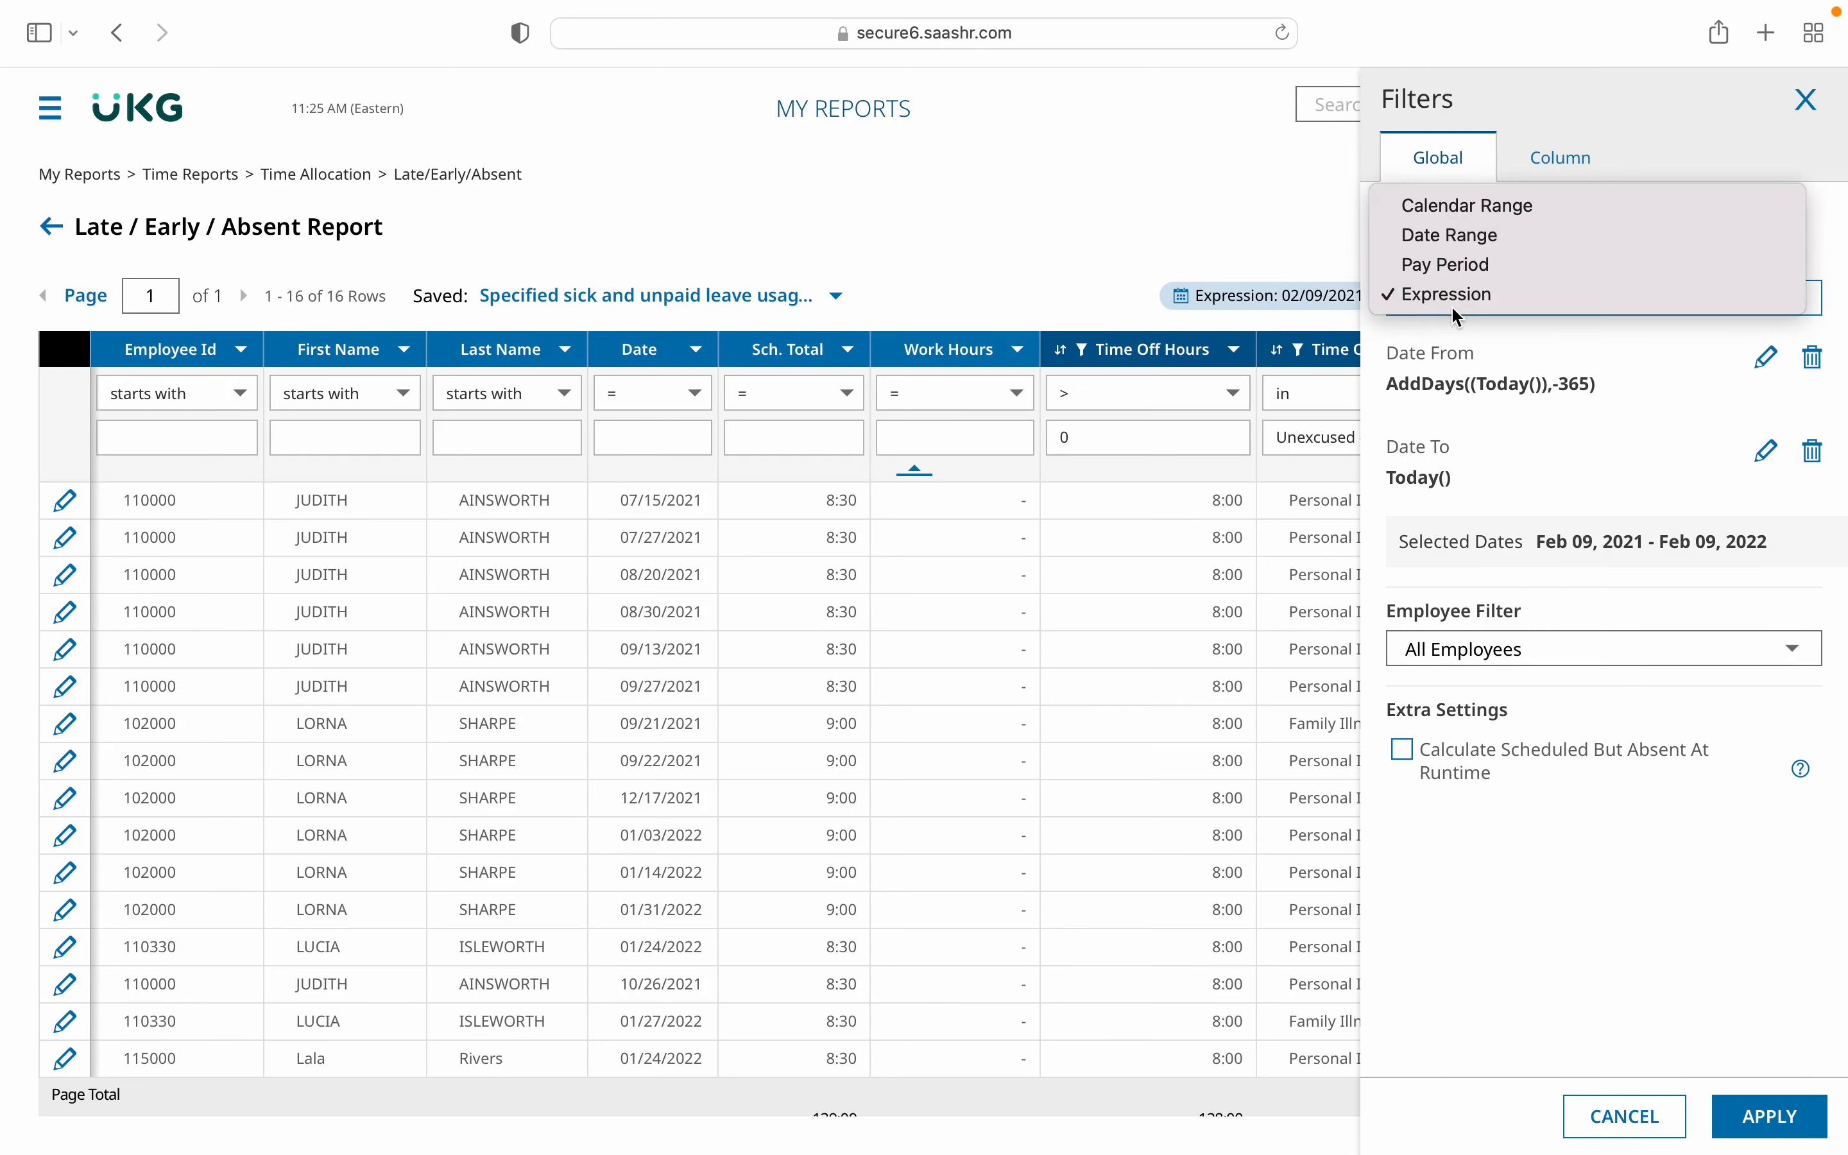
{"action": "left_click", "coordinate": [1470, 235]}
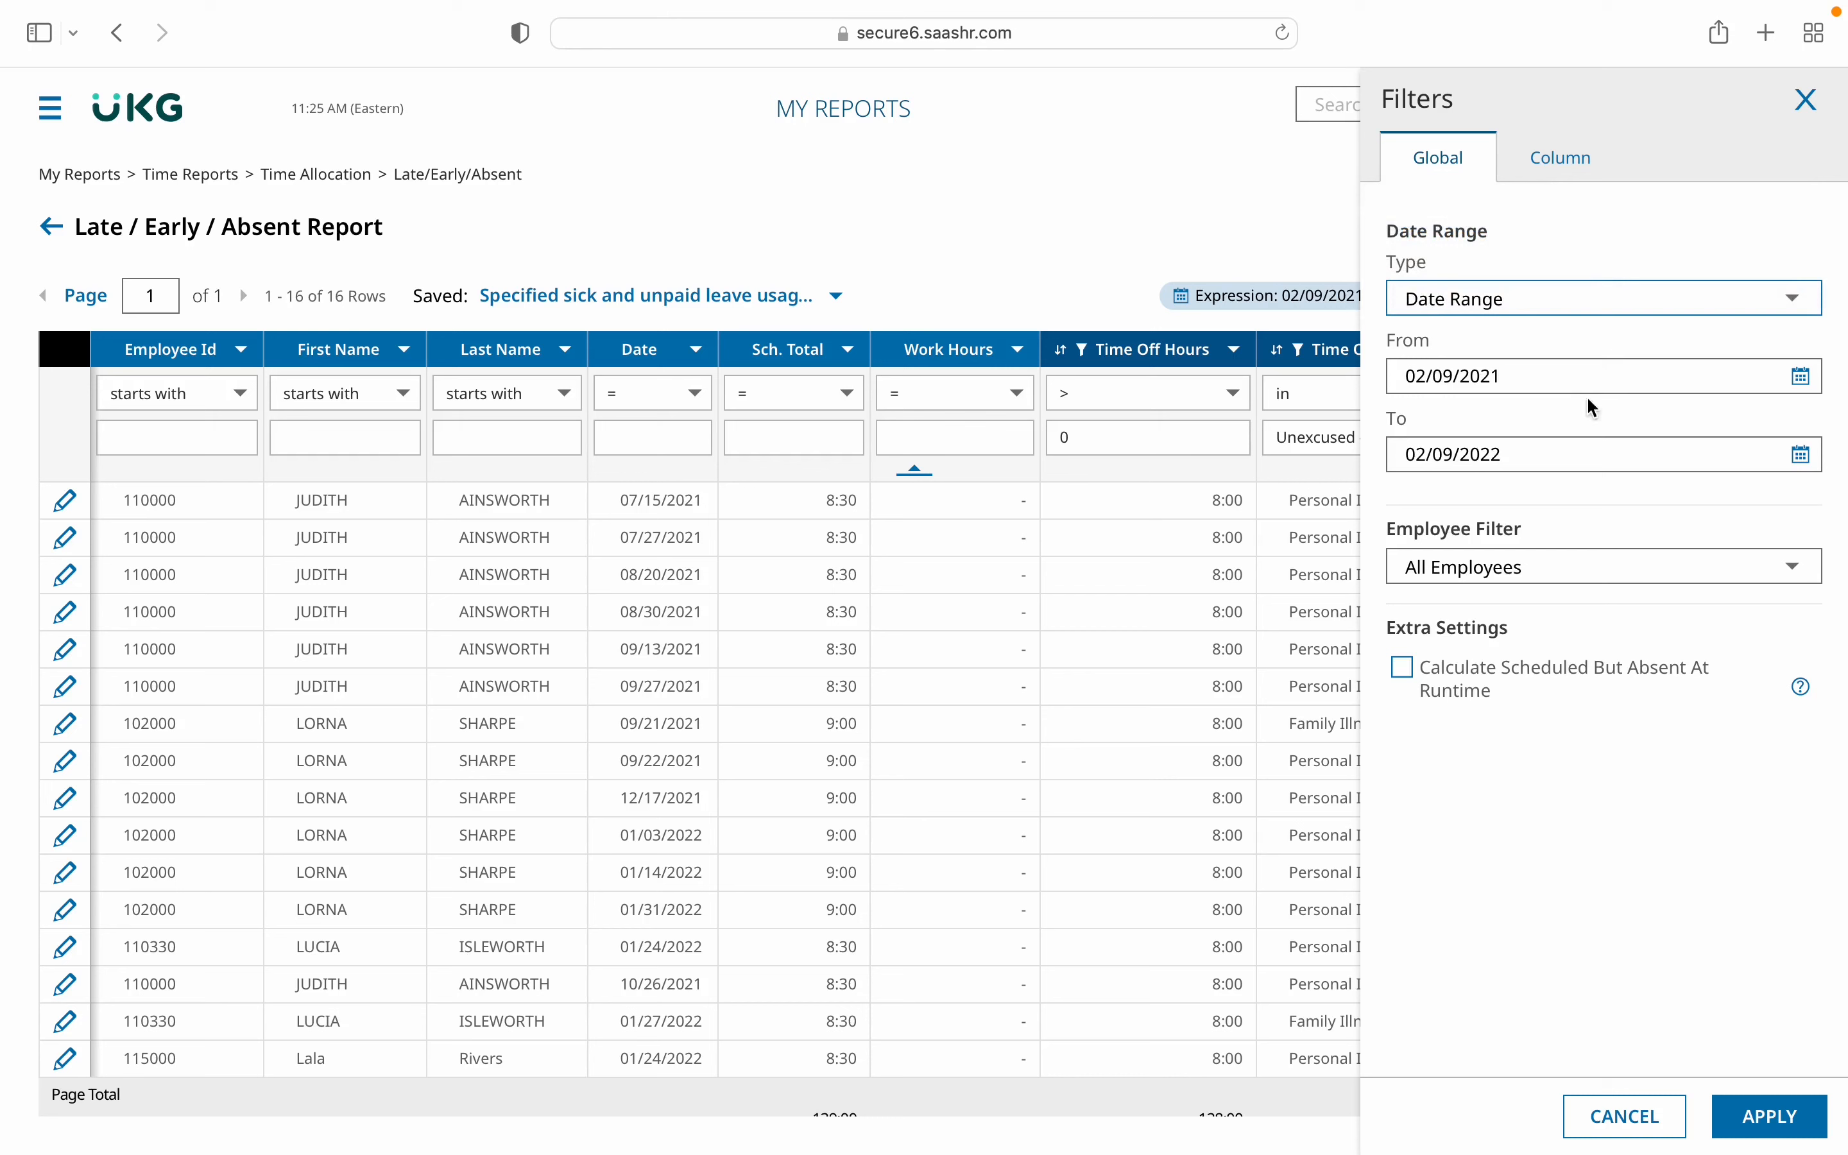
{"action": "left_click", "coordinate": [1811, 112]}
{"action": "left_click", "coordinate": [201, 445]}
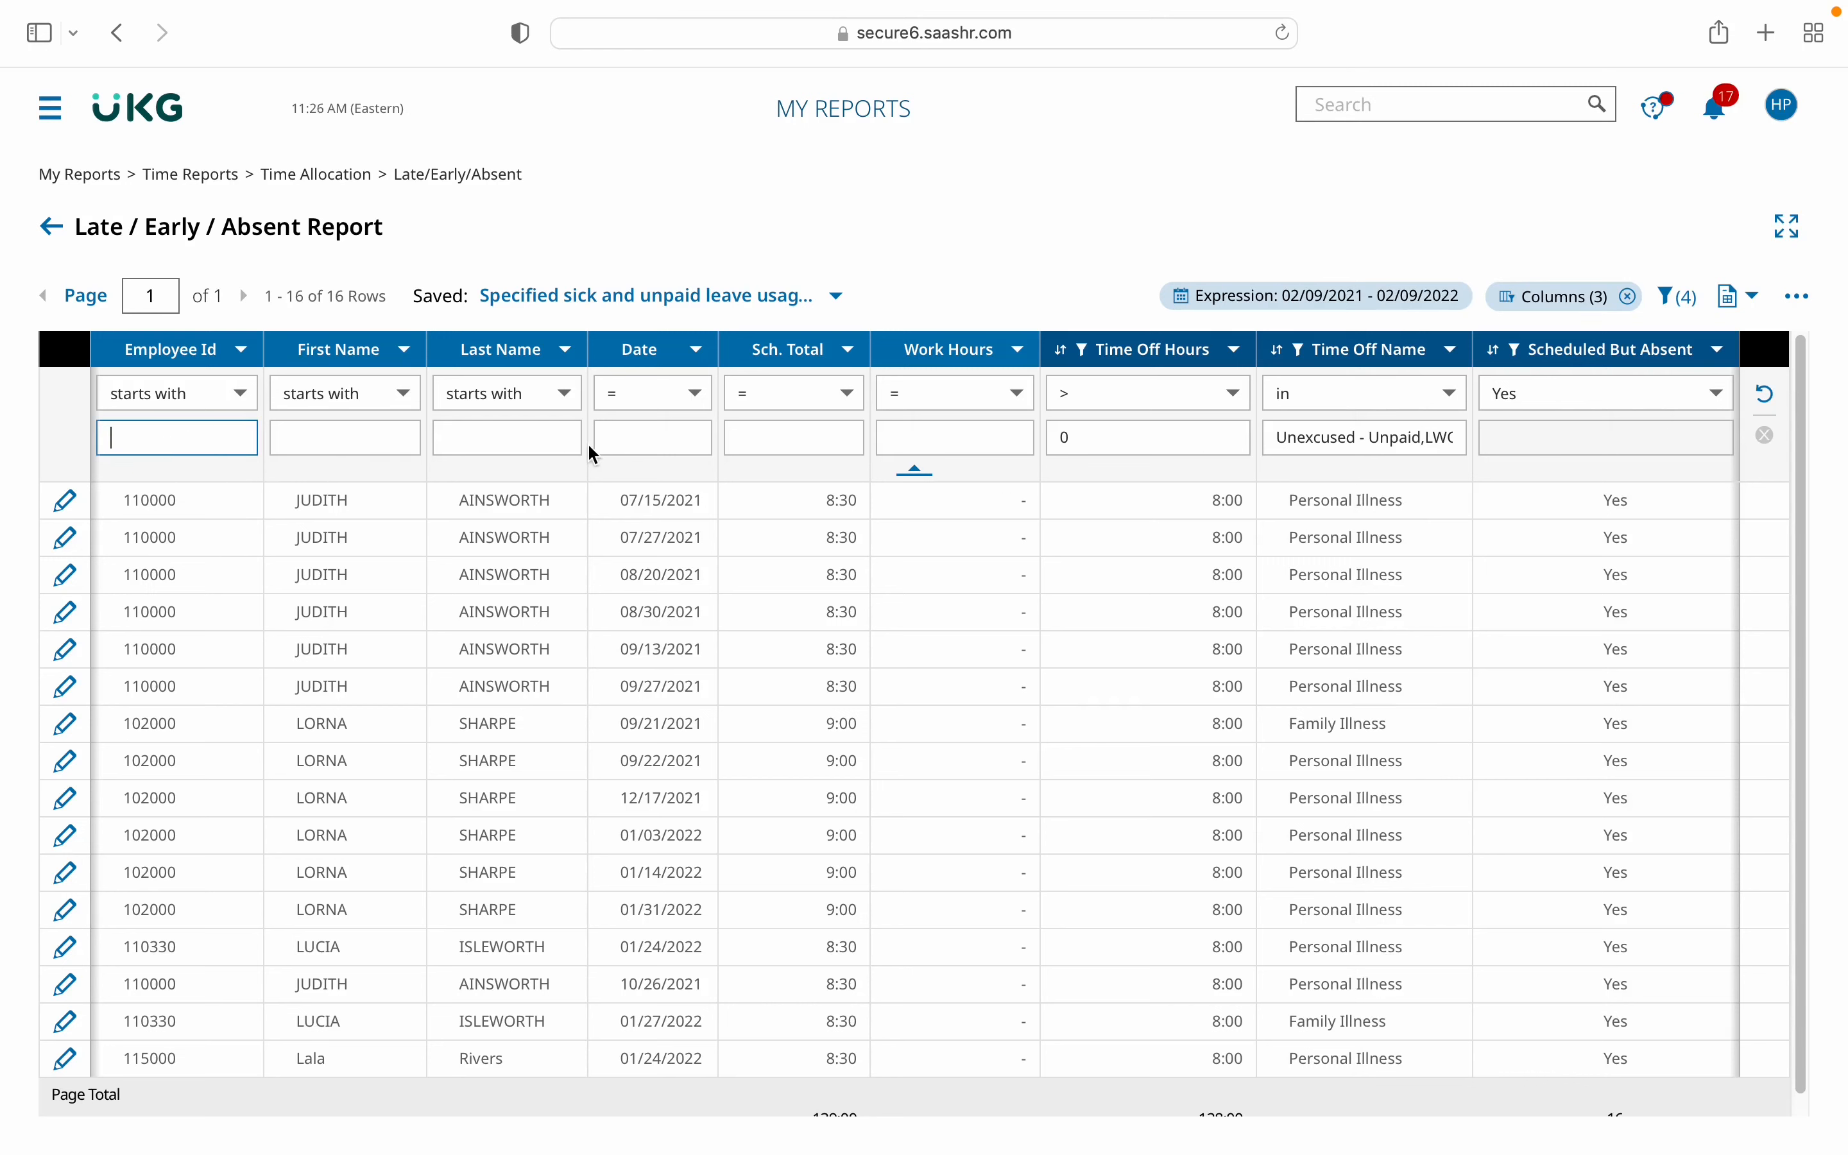
{"action": "left_click", "coordinate": [1809, 305]}
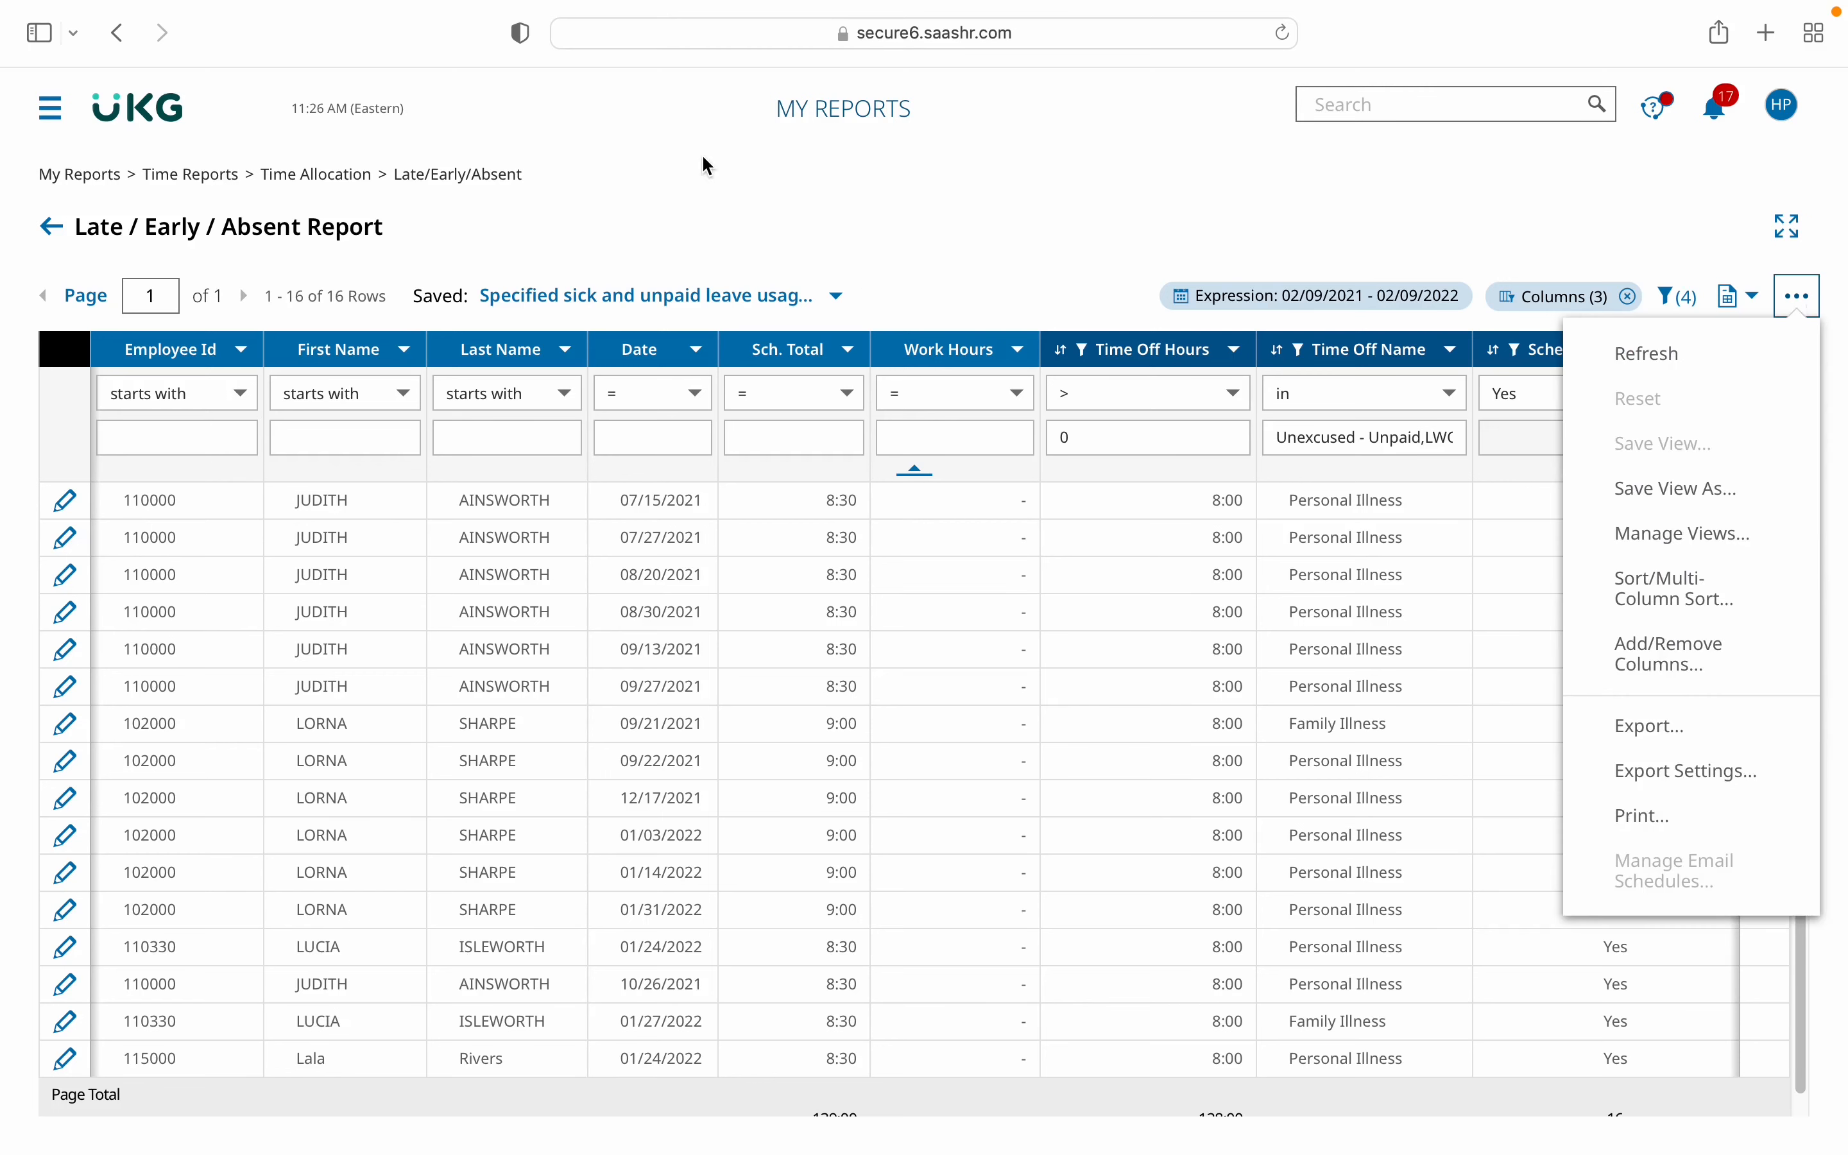
Close the leave usage report's actions, return to the dashboard, and run the Clock usage report from My Saved Reports.
{"action": "left_click", "coordinate": [618, 205]}
{"action": "left_click", "coordinate": [52, 229]}
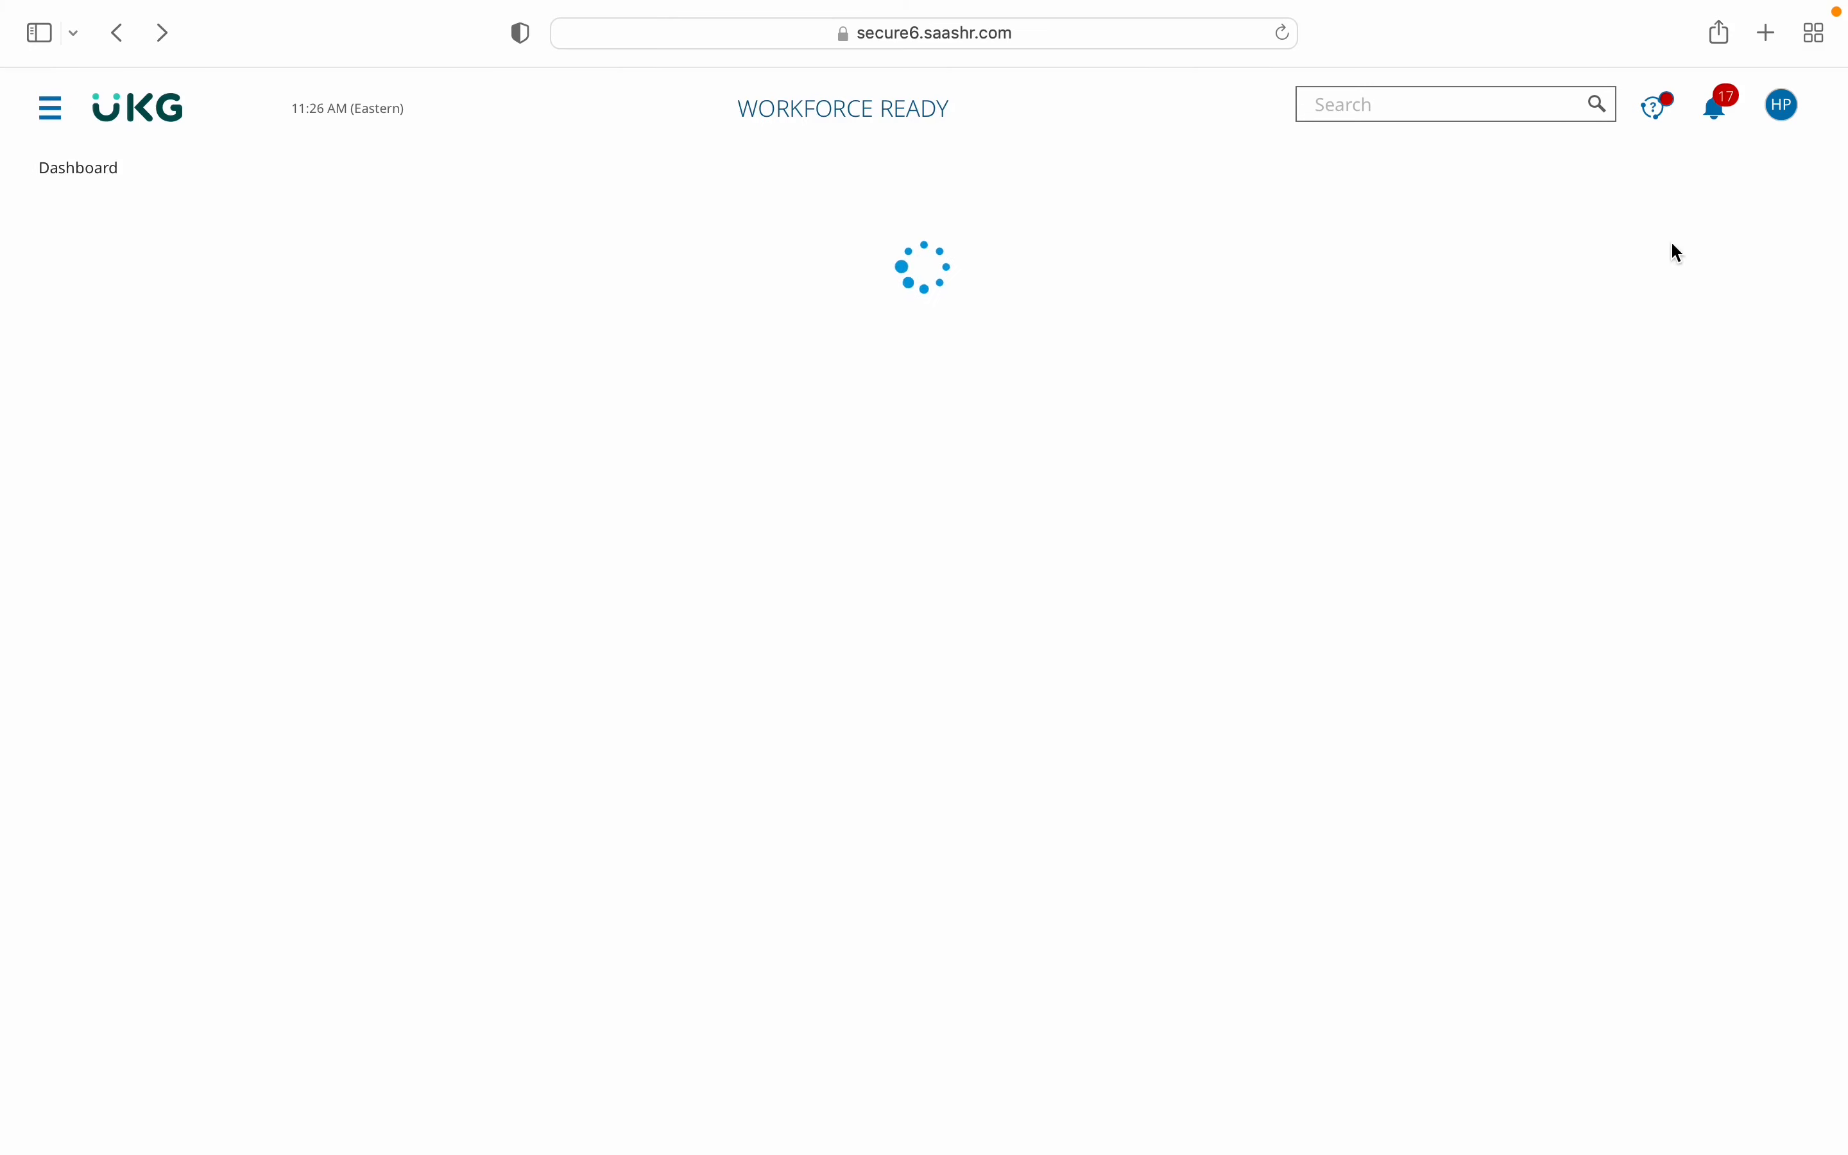
{"action": "left_click_drag", "start_coordinate": [1833, 225], "coordinate": [1832, 510]}
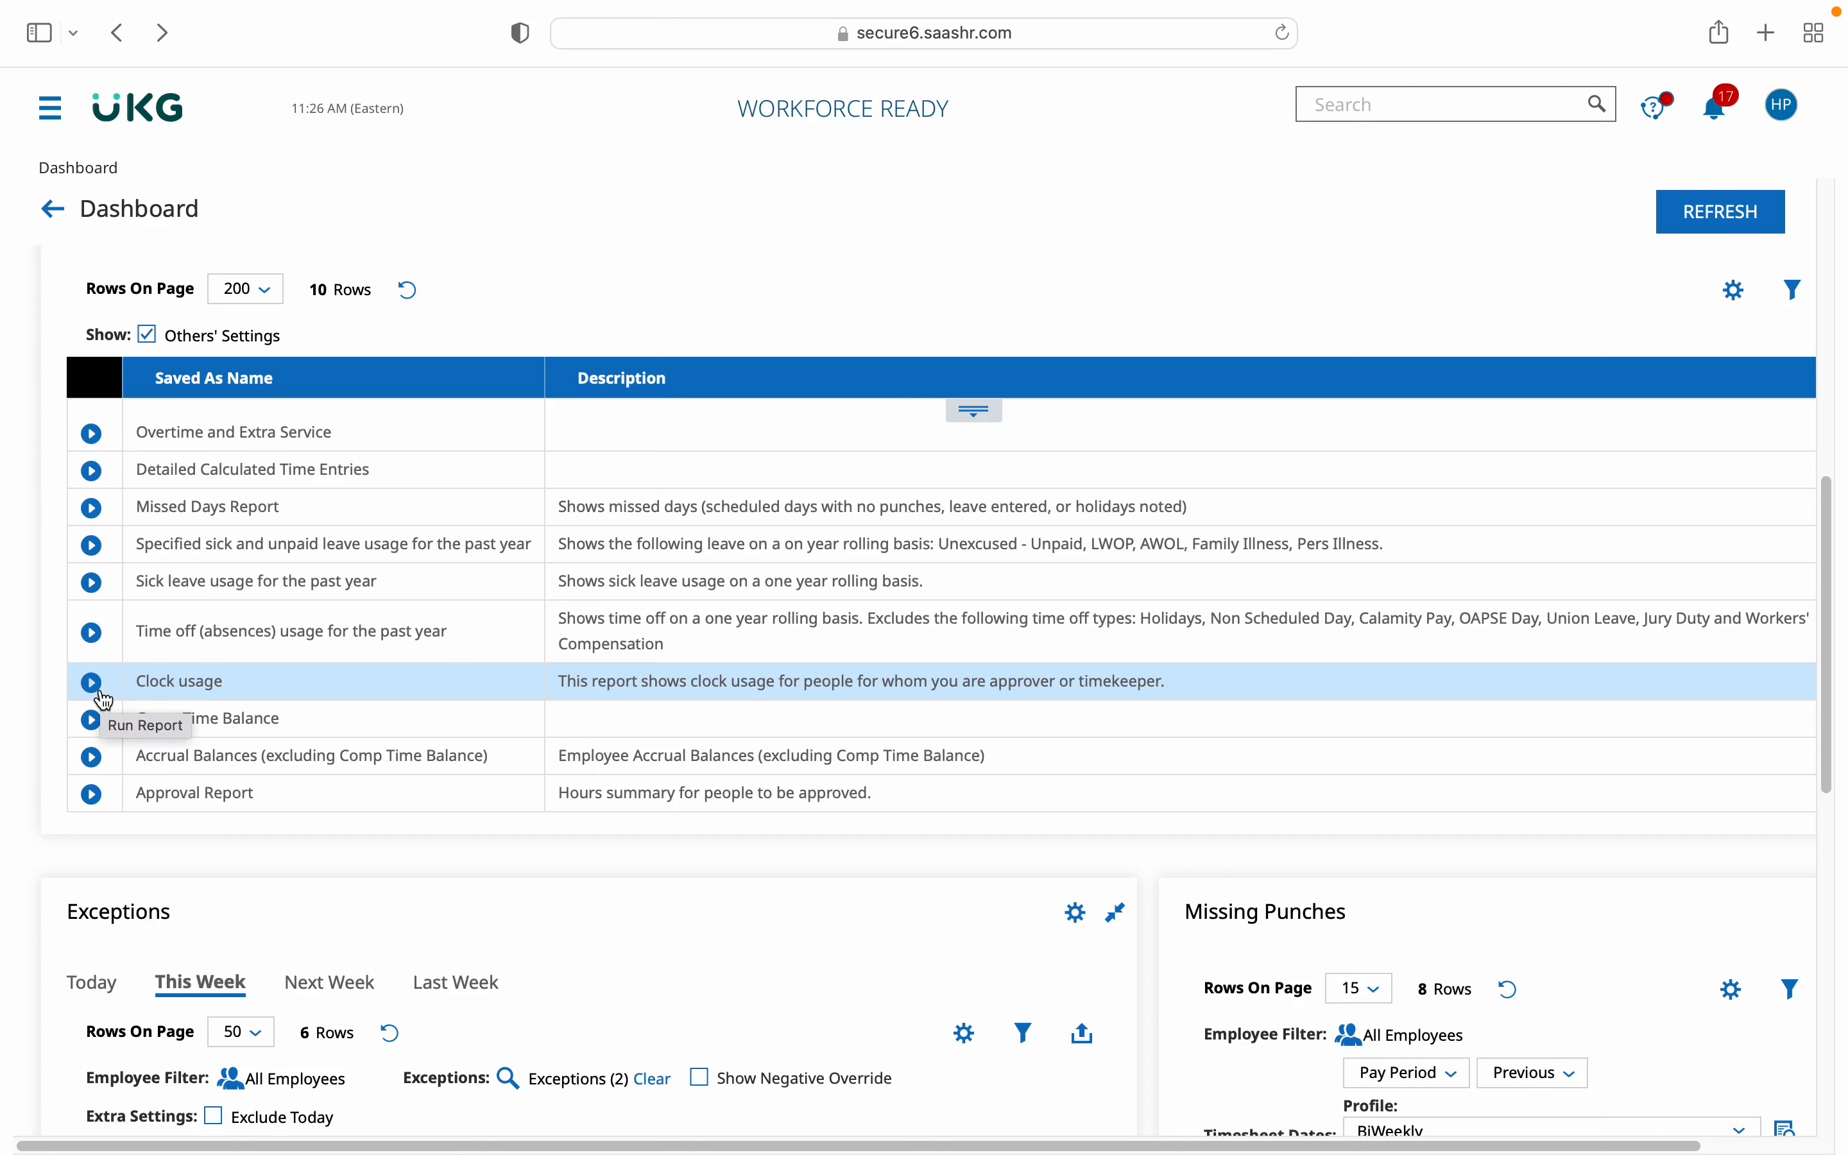
{"action": "left_click", "coordinate": [98, 689]}
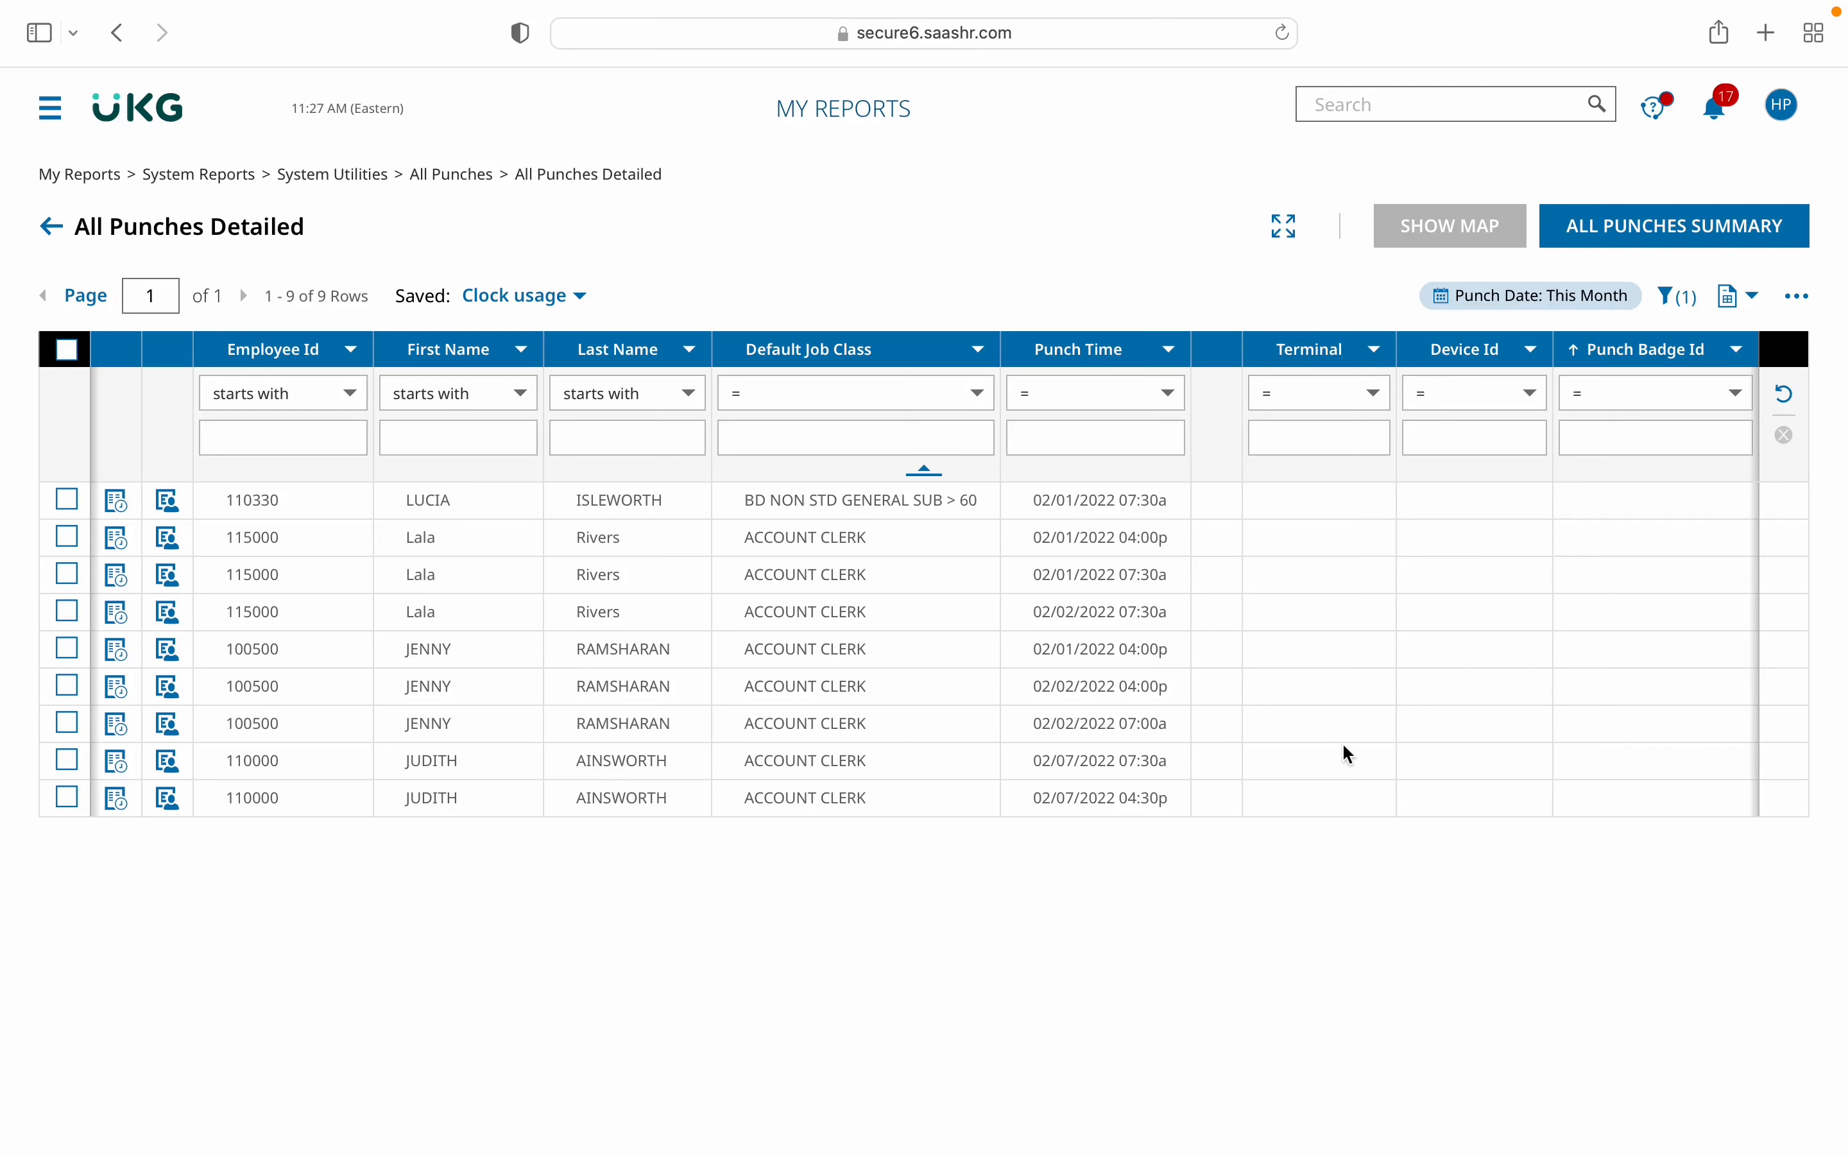
Return to the dashboard and run the Comp Time Balance report from My Saved Reports.
{"action": "left_click", "coordinate": [60, 234]}
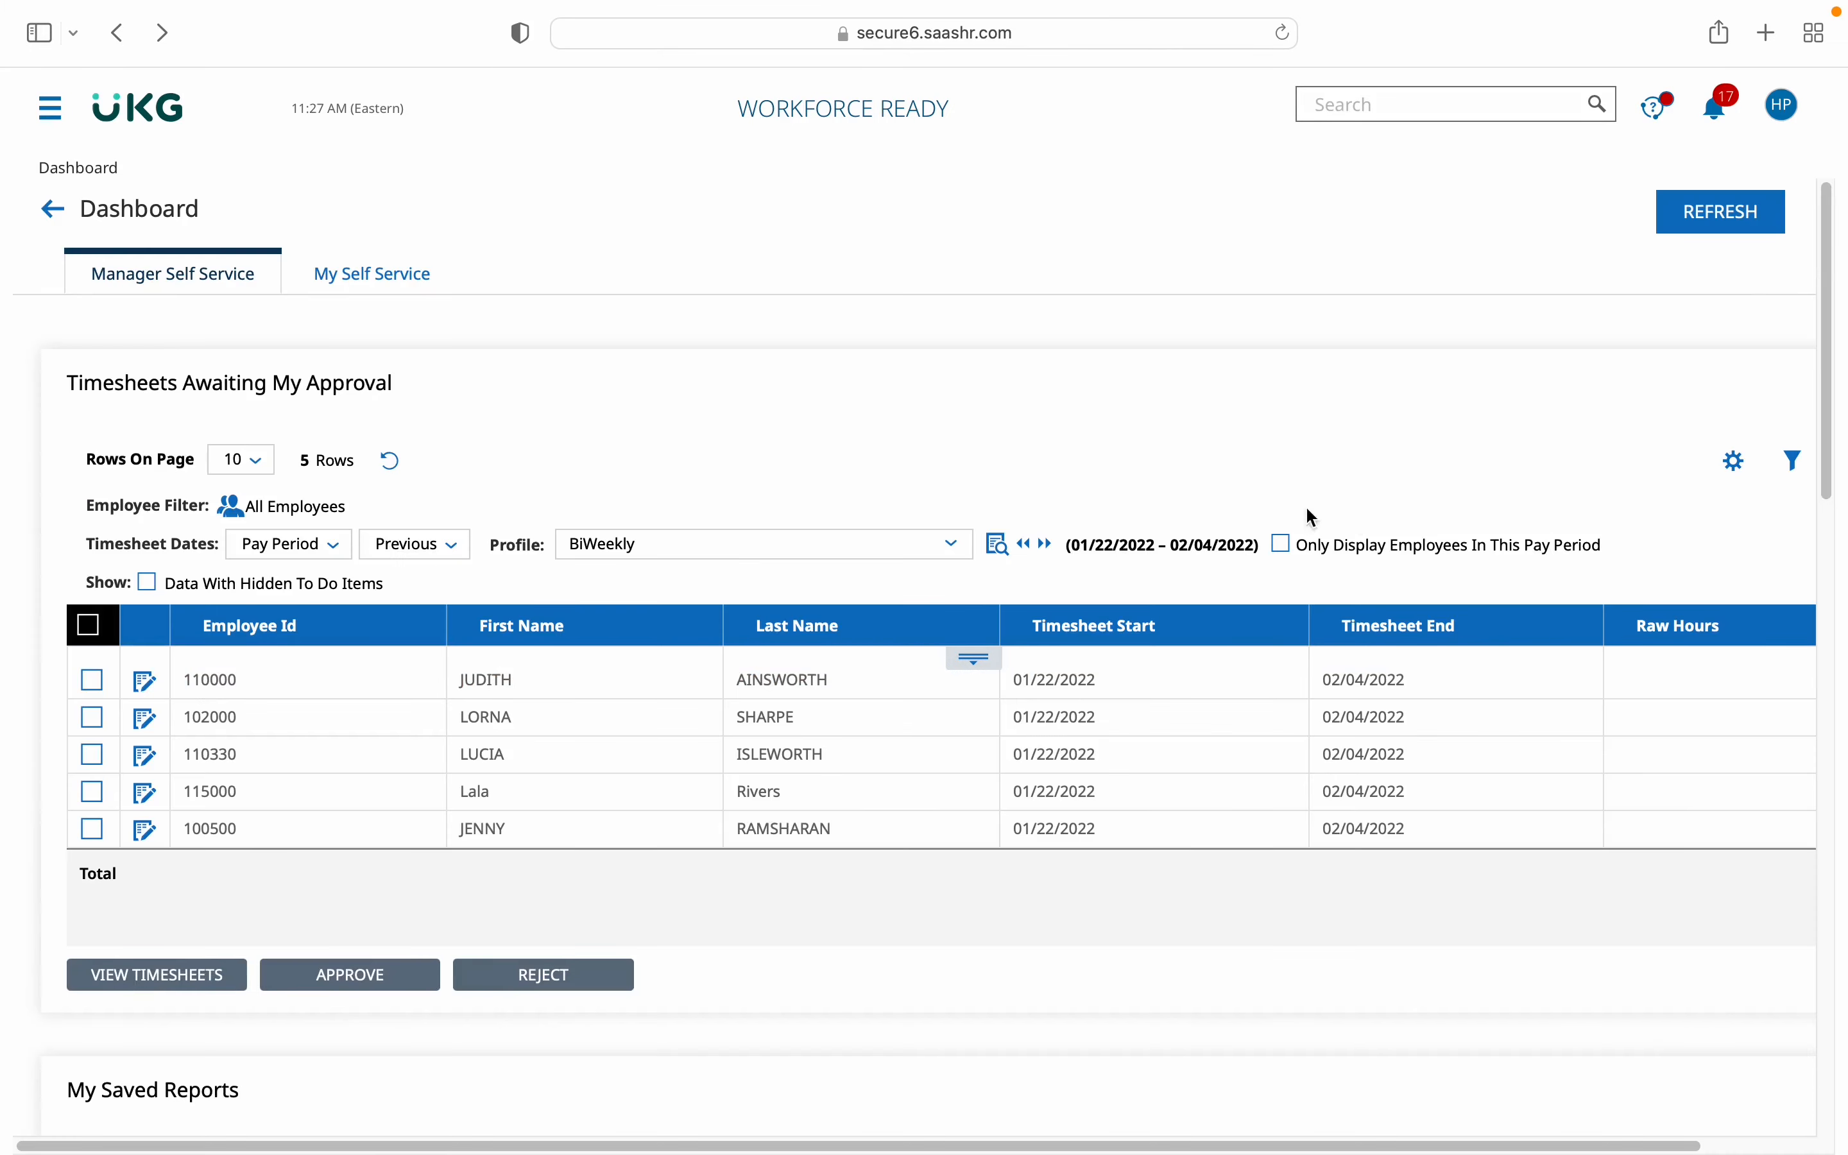
{"action": "left_click_drag", "start_coordinate": [1825, 412], "coordinate": [1816, 672]}
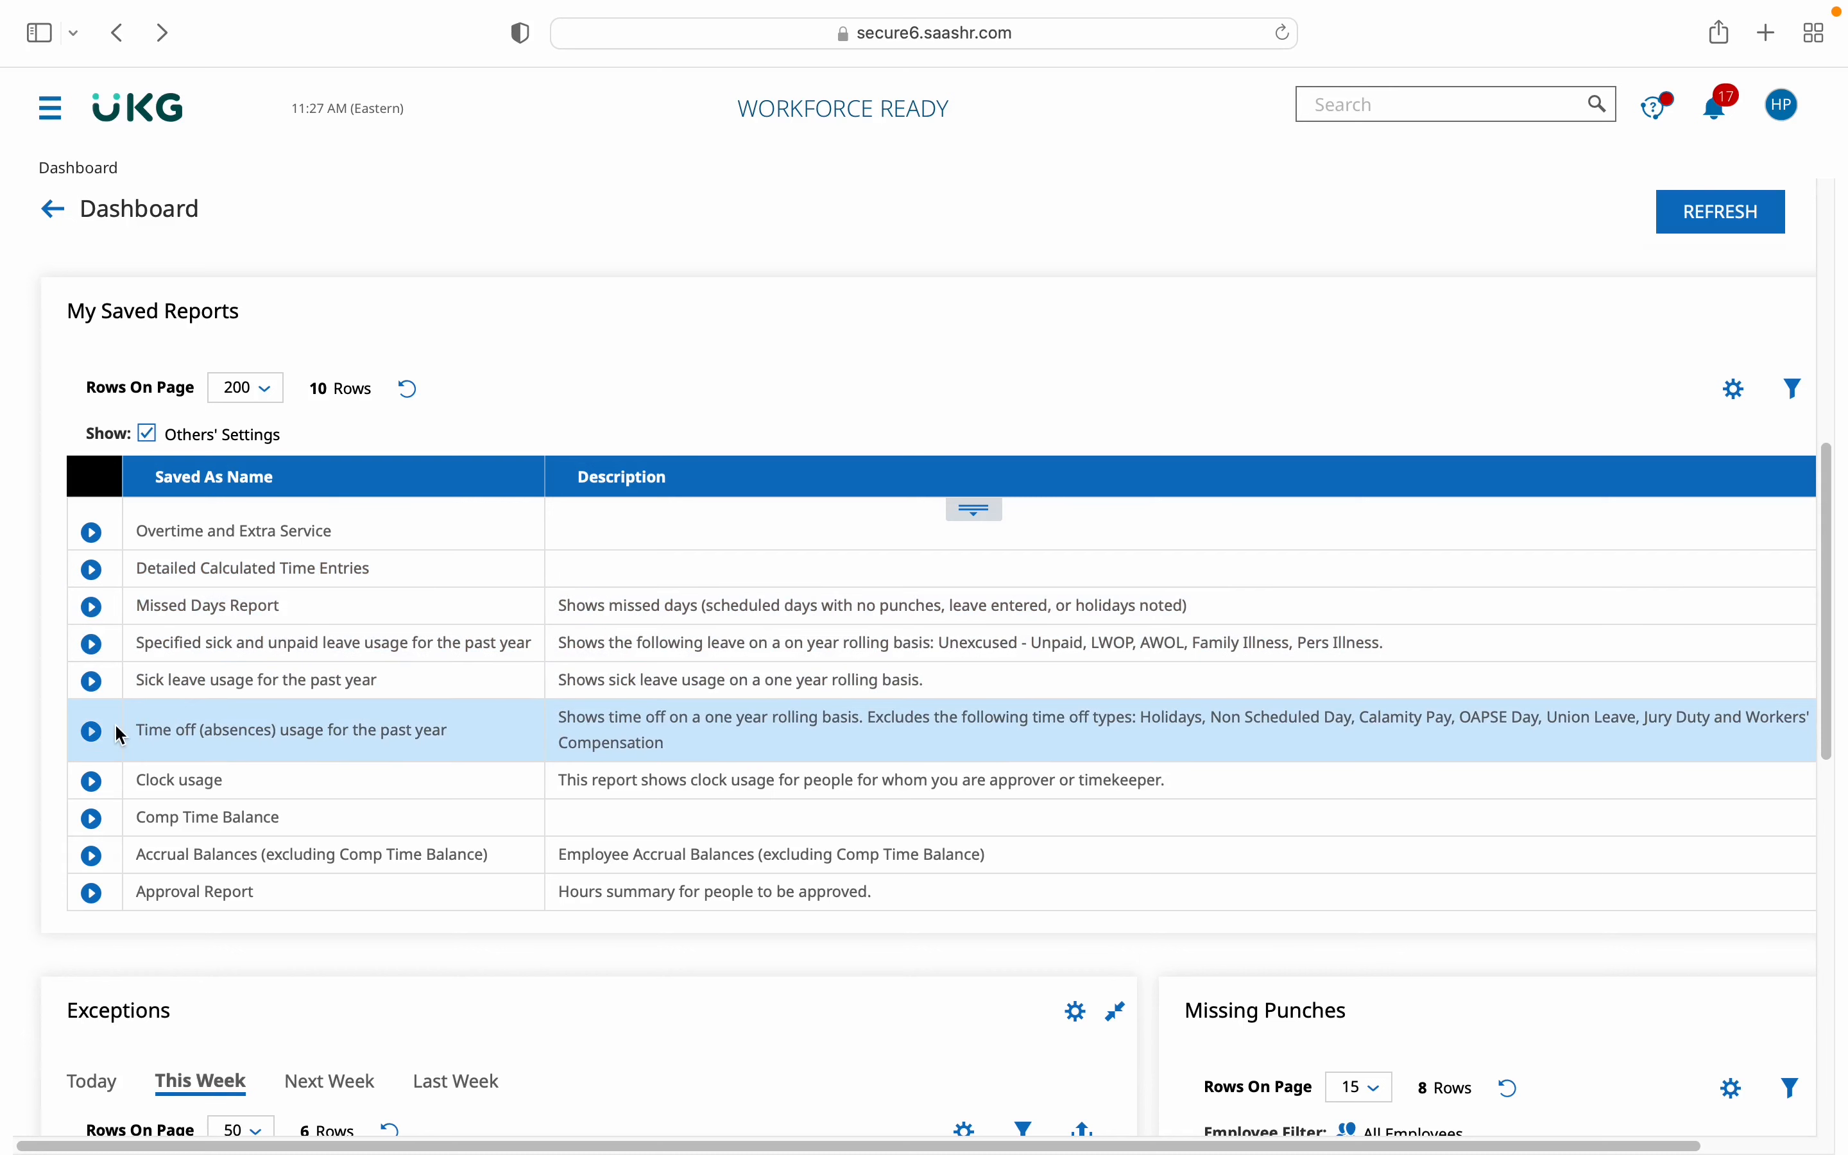
{"action": "mouse_move", "coordinate": [4, 804]}
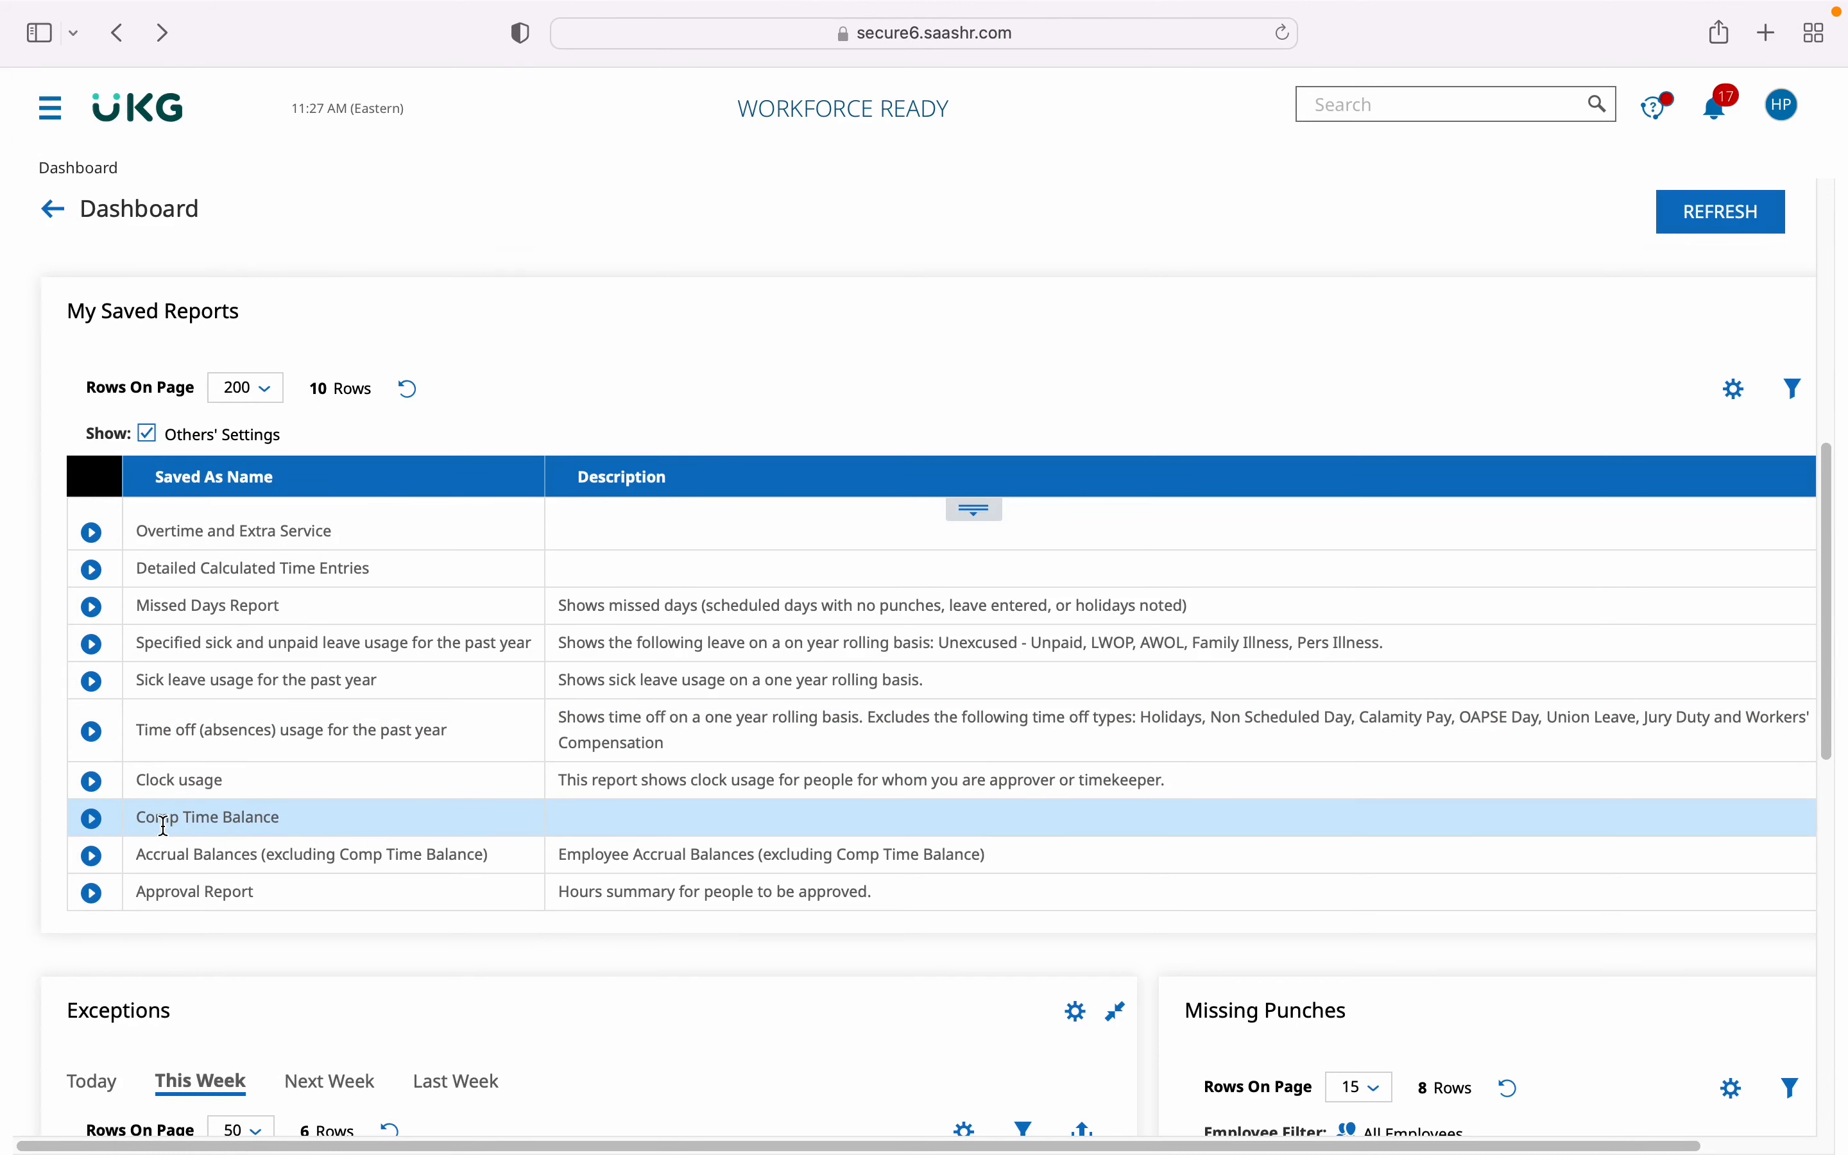
{"action": "left_click", "coordinate": [92, 818]}
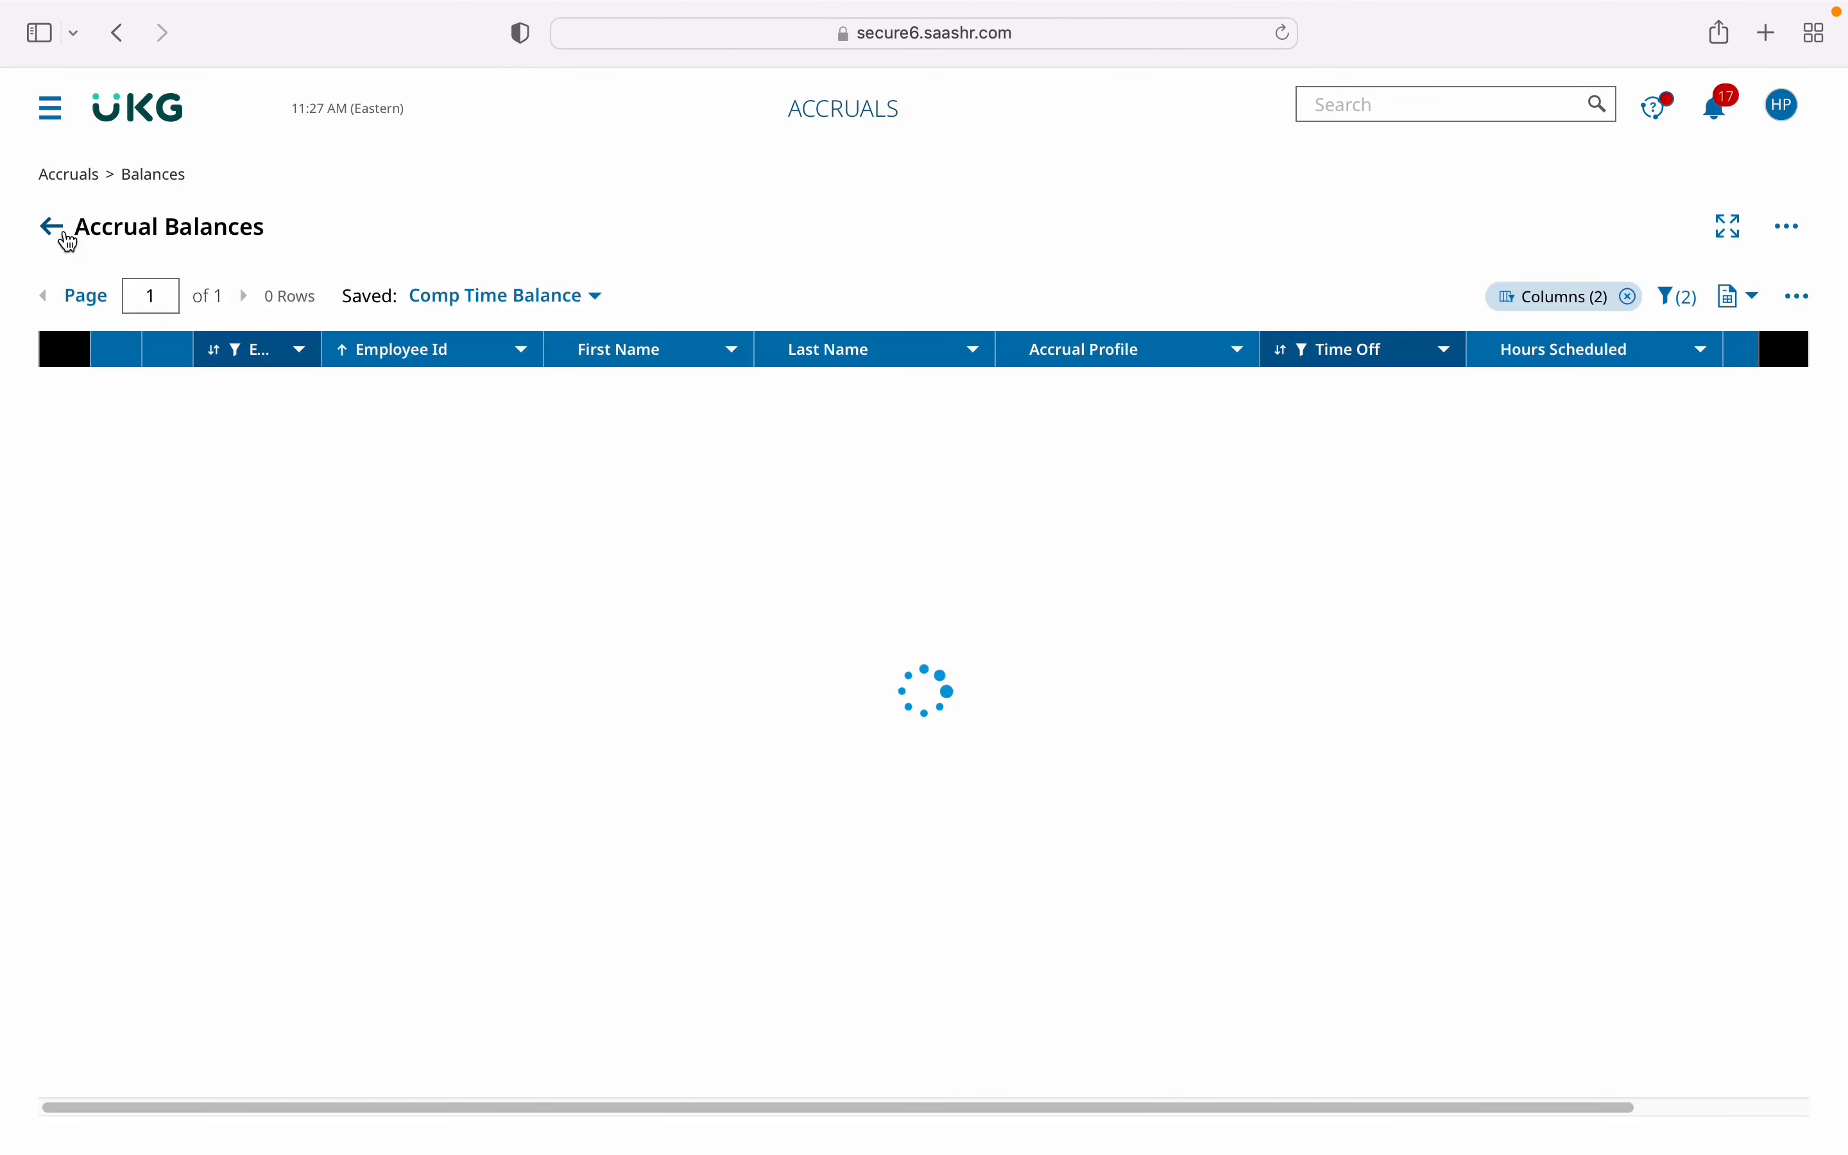
Return to the dashboard and run the Approval Report from My Saved Reports.
{"action": "left_click", "coordinate": [57, 231]}
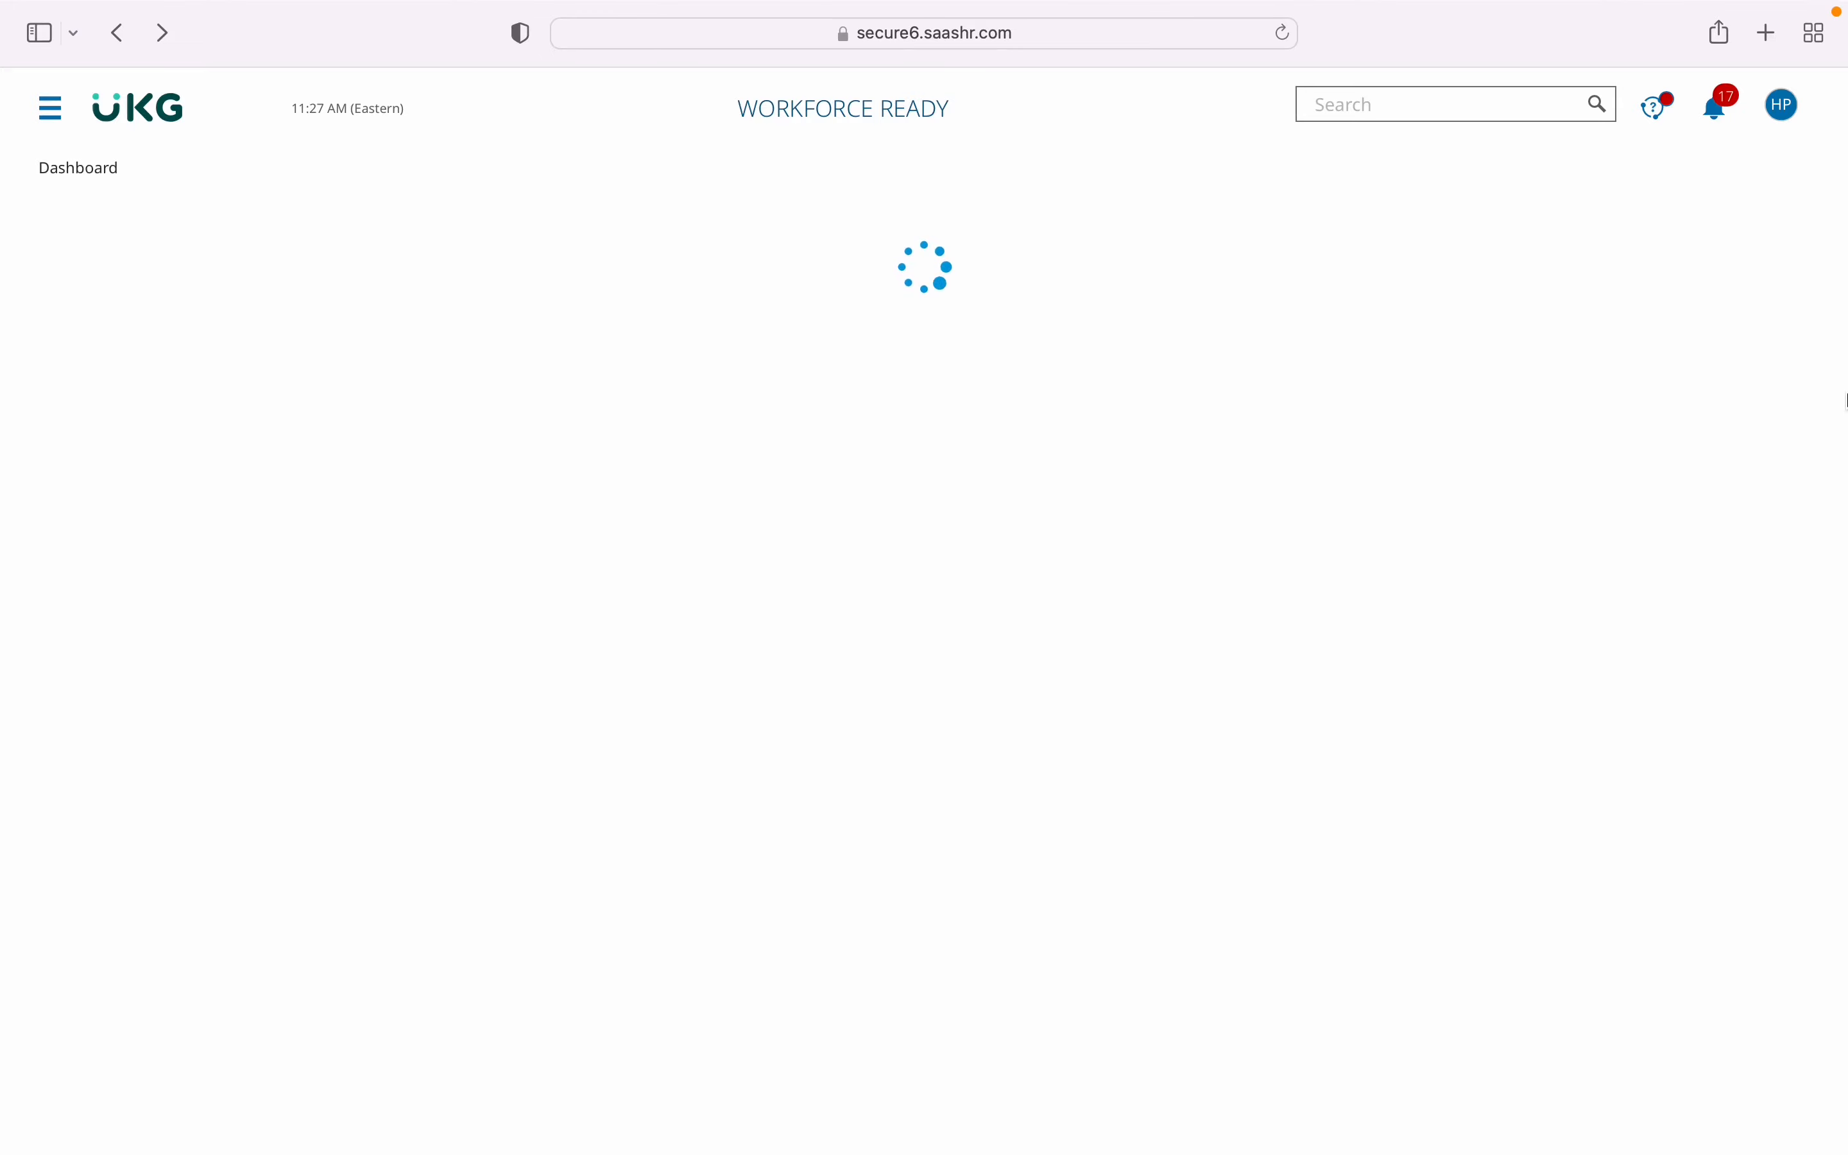
{"action": "scroll", "coordinate": [1781, 557], "scroll_direction": "down", "scroll_amount": 10}
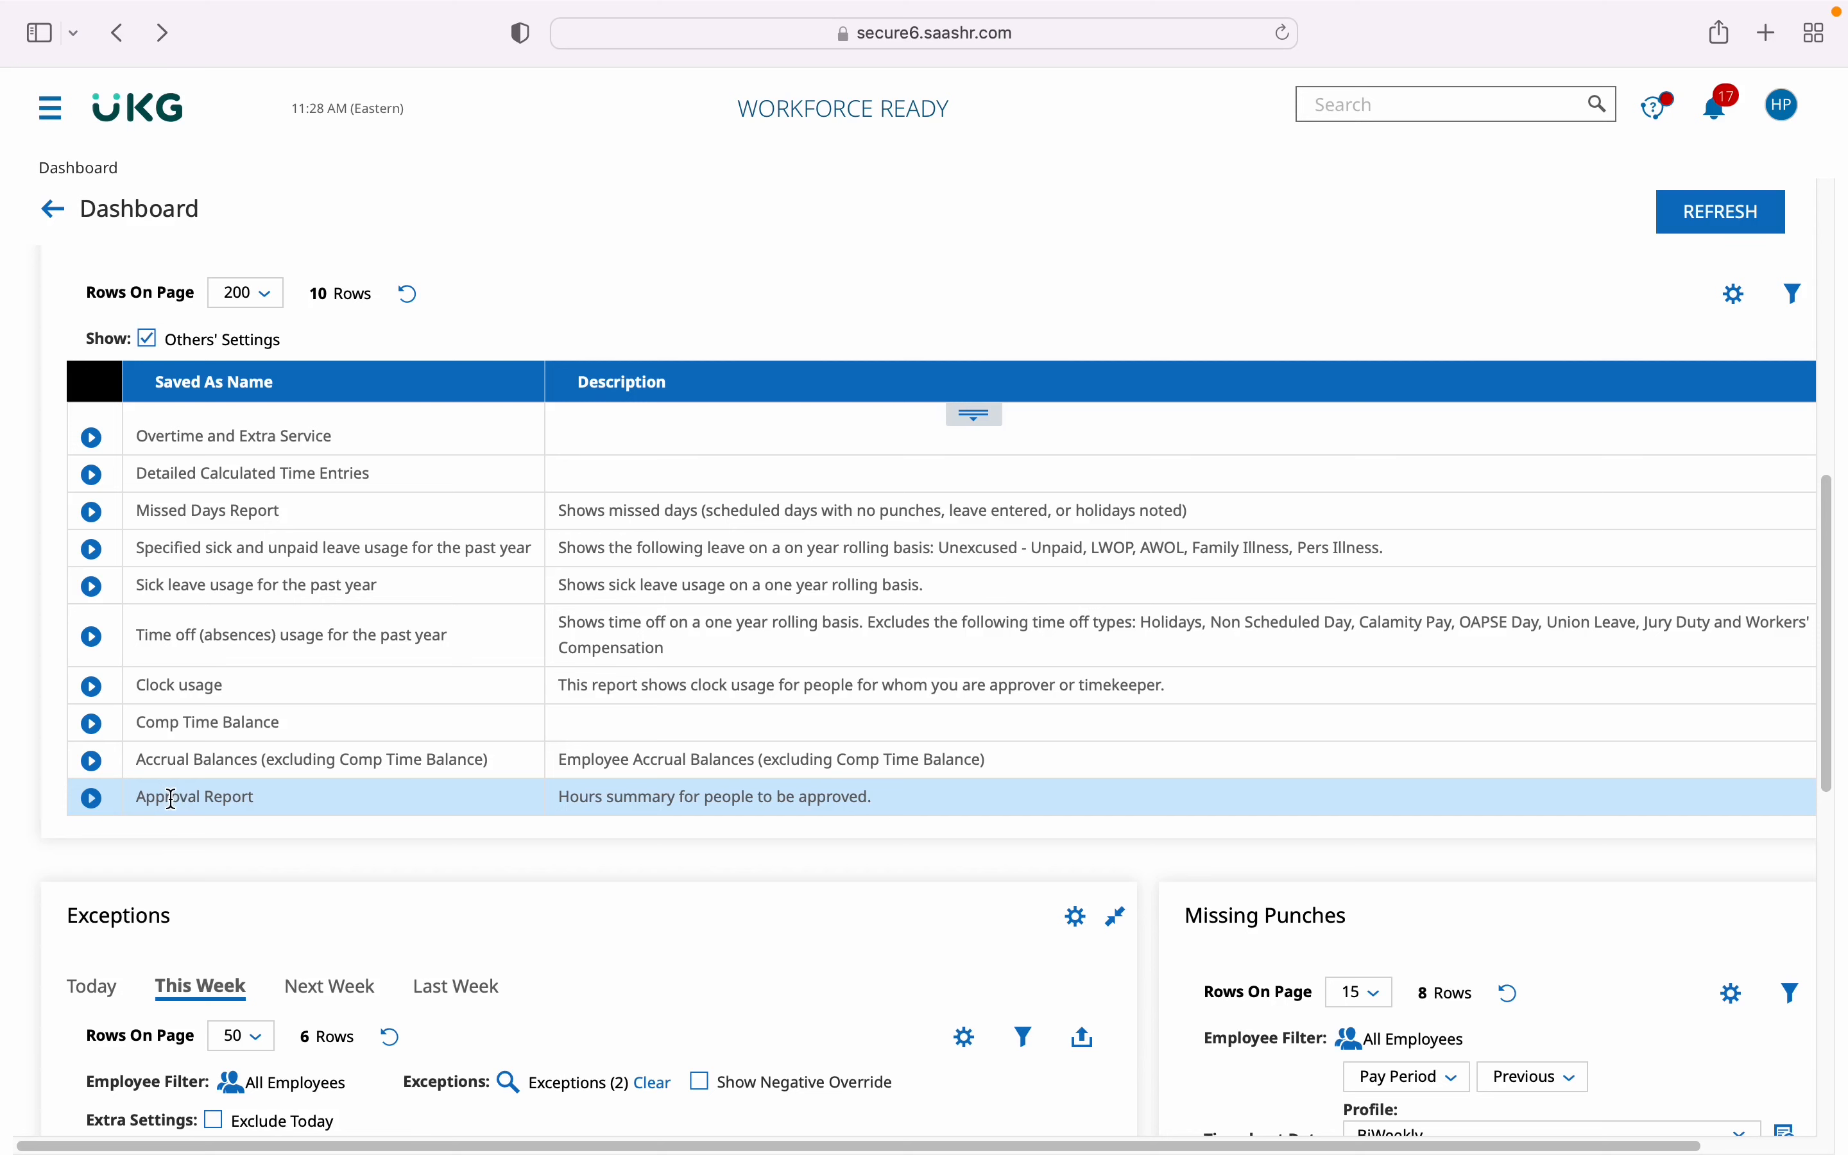
{"action": "left_click", "coordinate": [91, 798]}
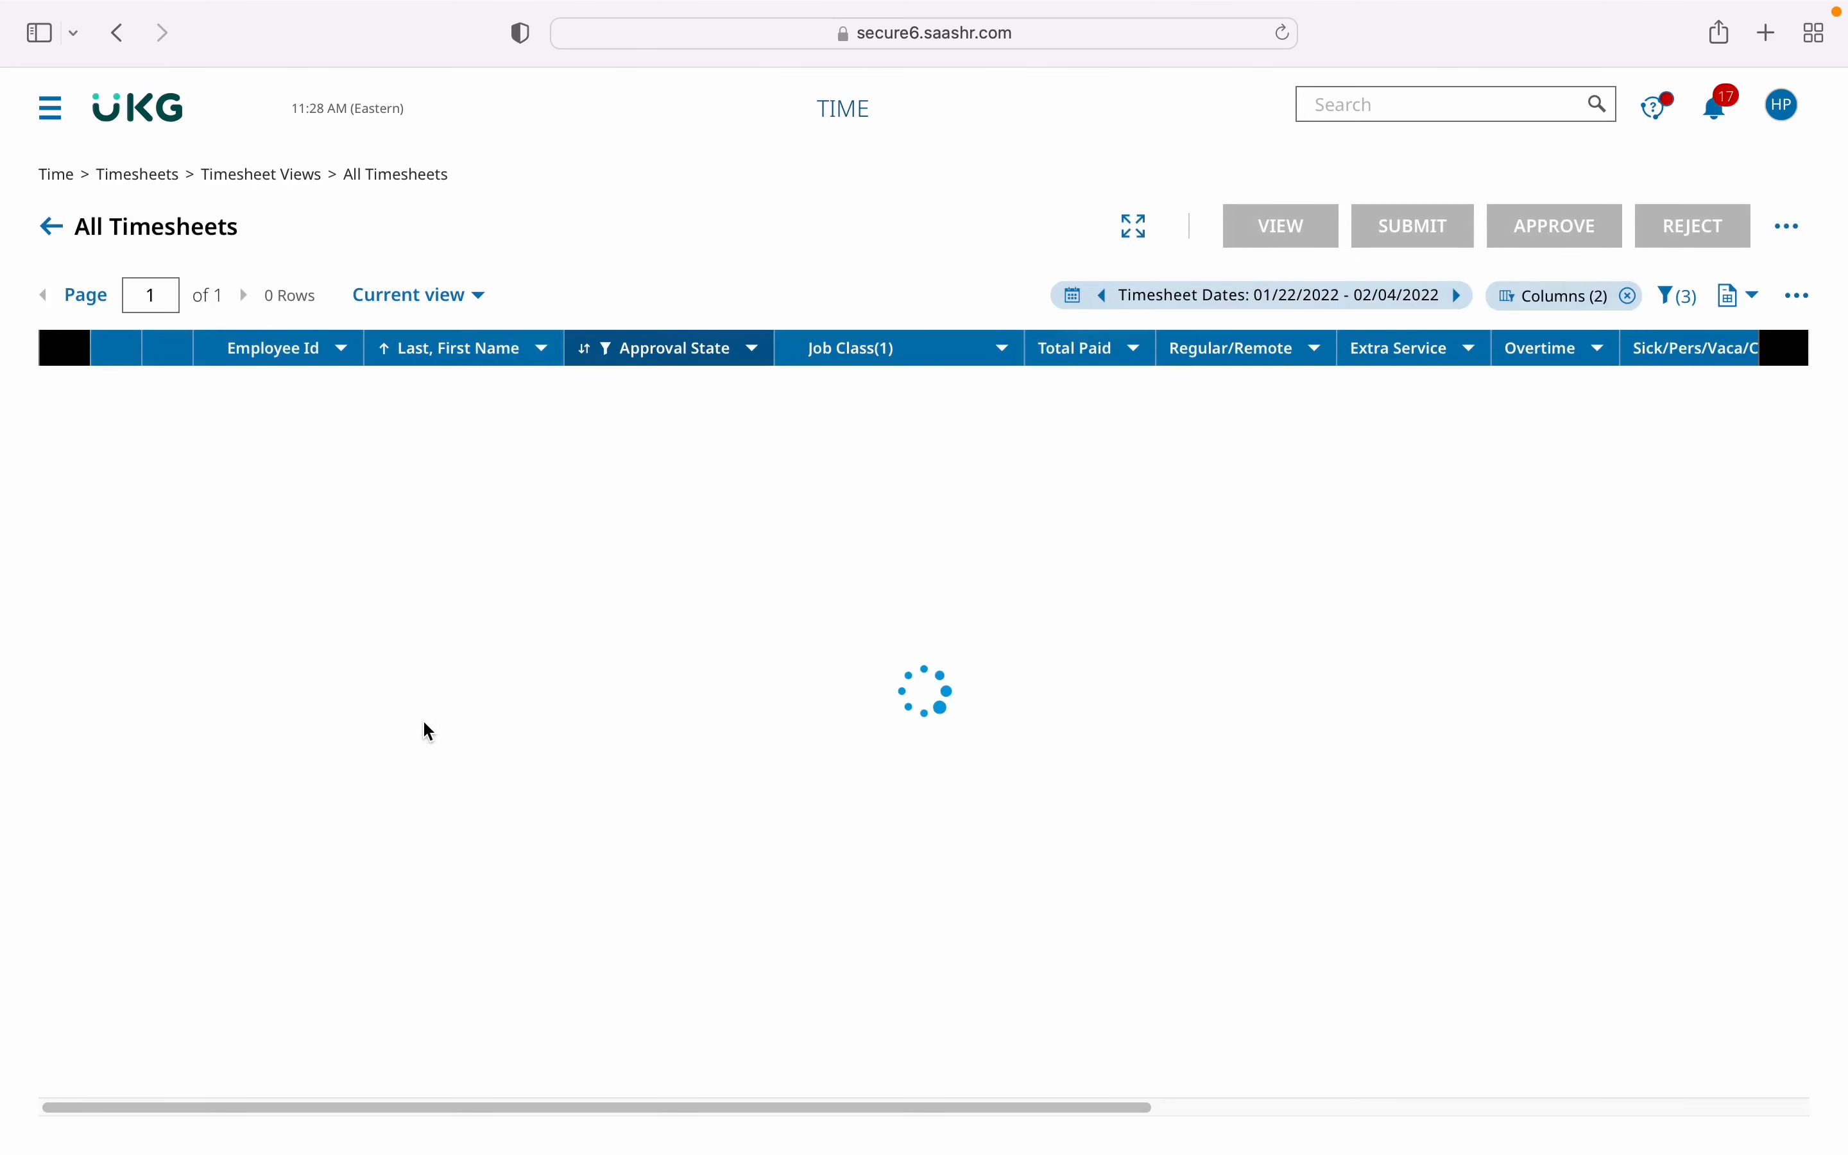
Set the Approval Report's timesheet dates to the Current BiWeekly pay period and apply the filter.
{"action": "left_click", "coordinate": [1303, 303]}
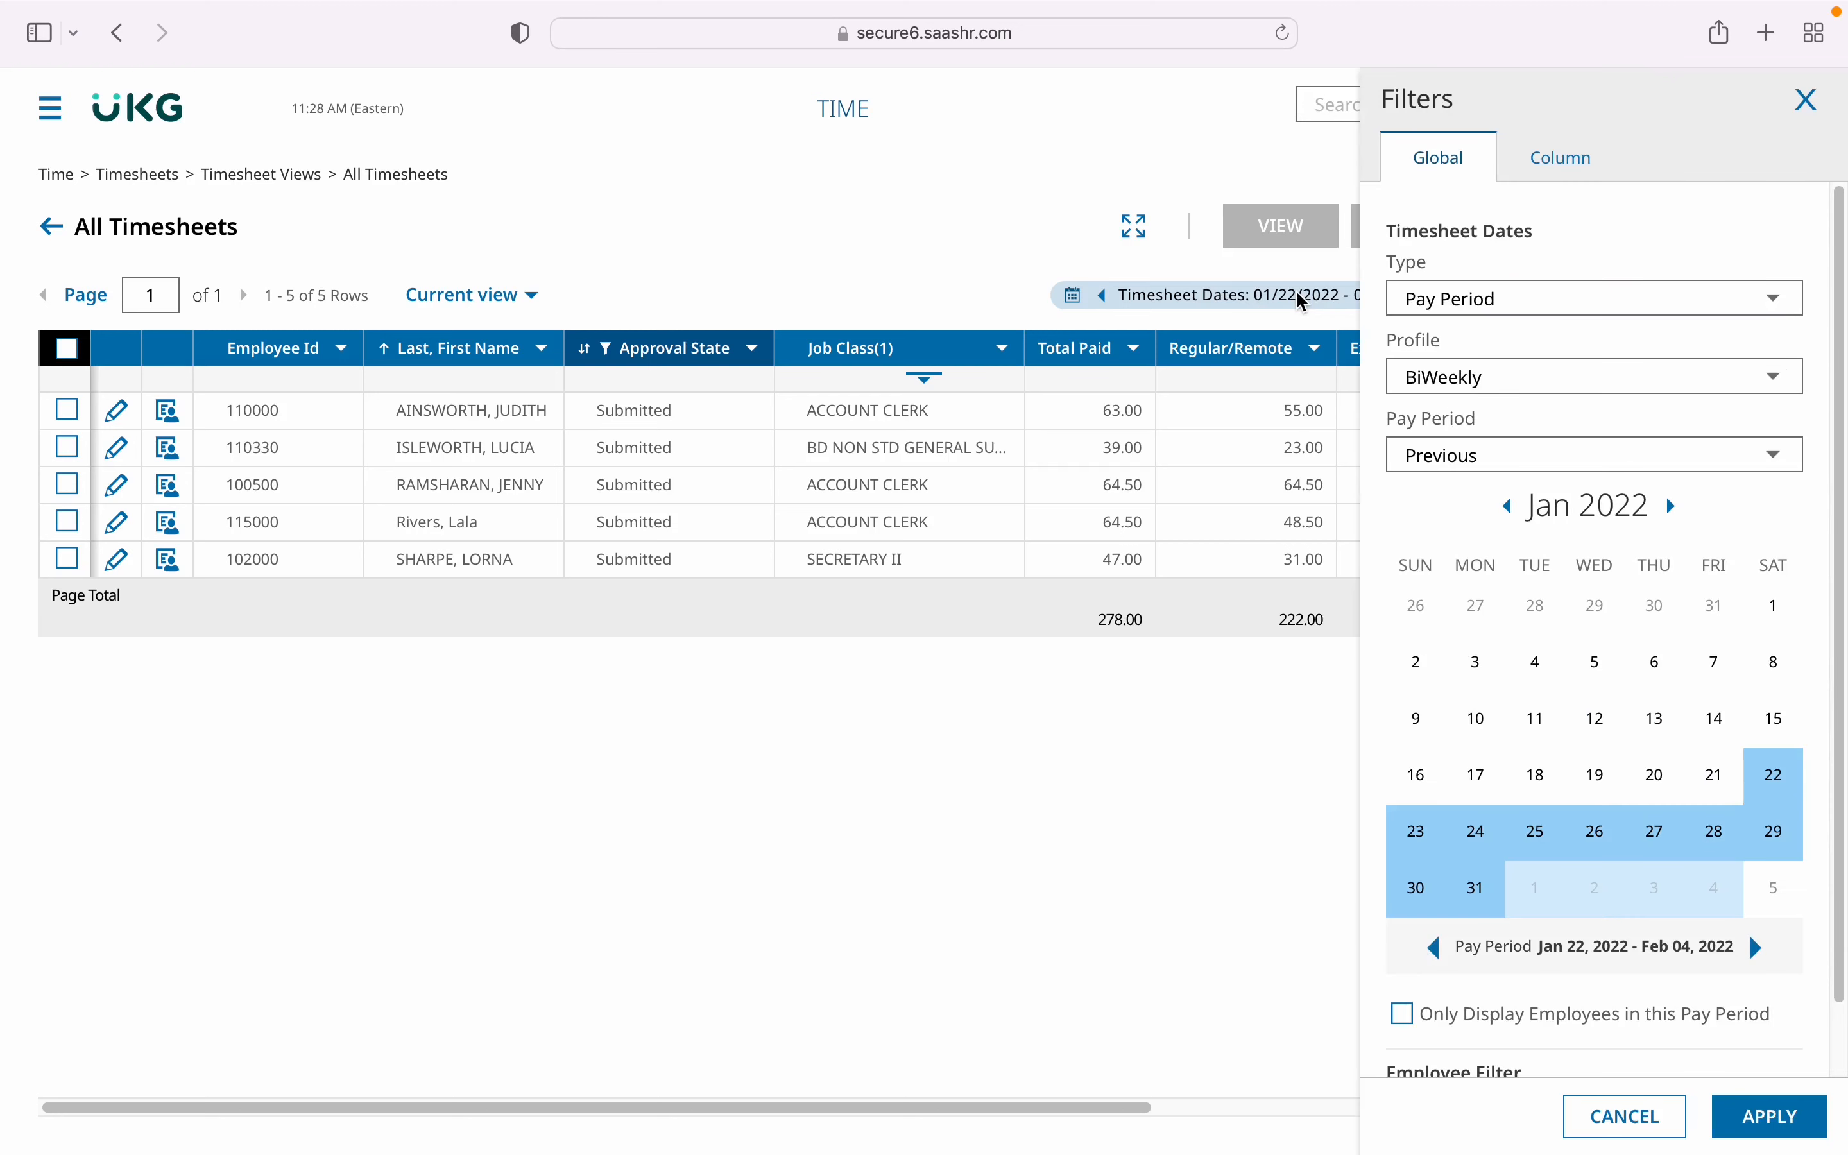
{"action": "left_click", "coordinate": [1296, 290]}
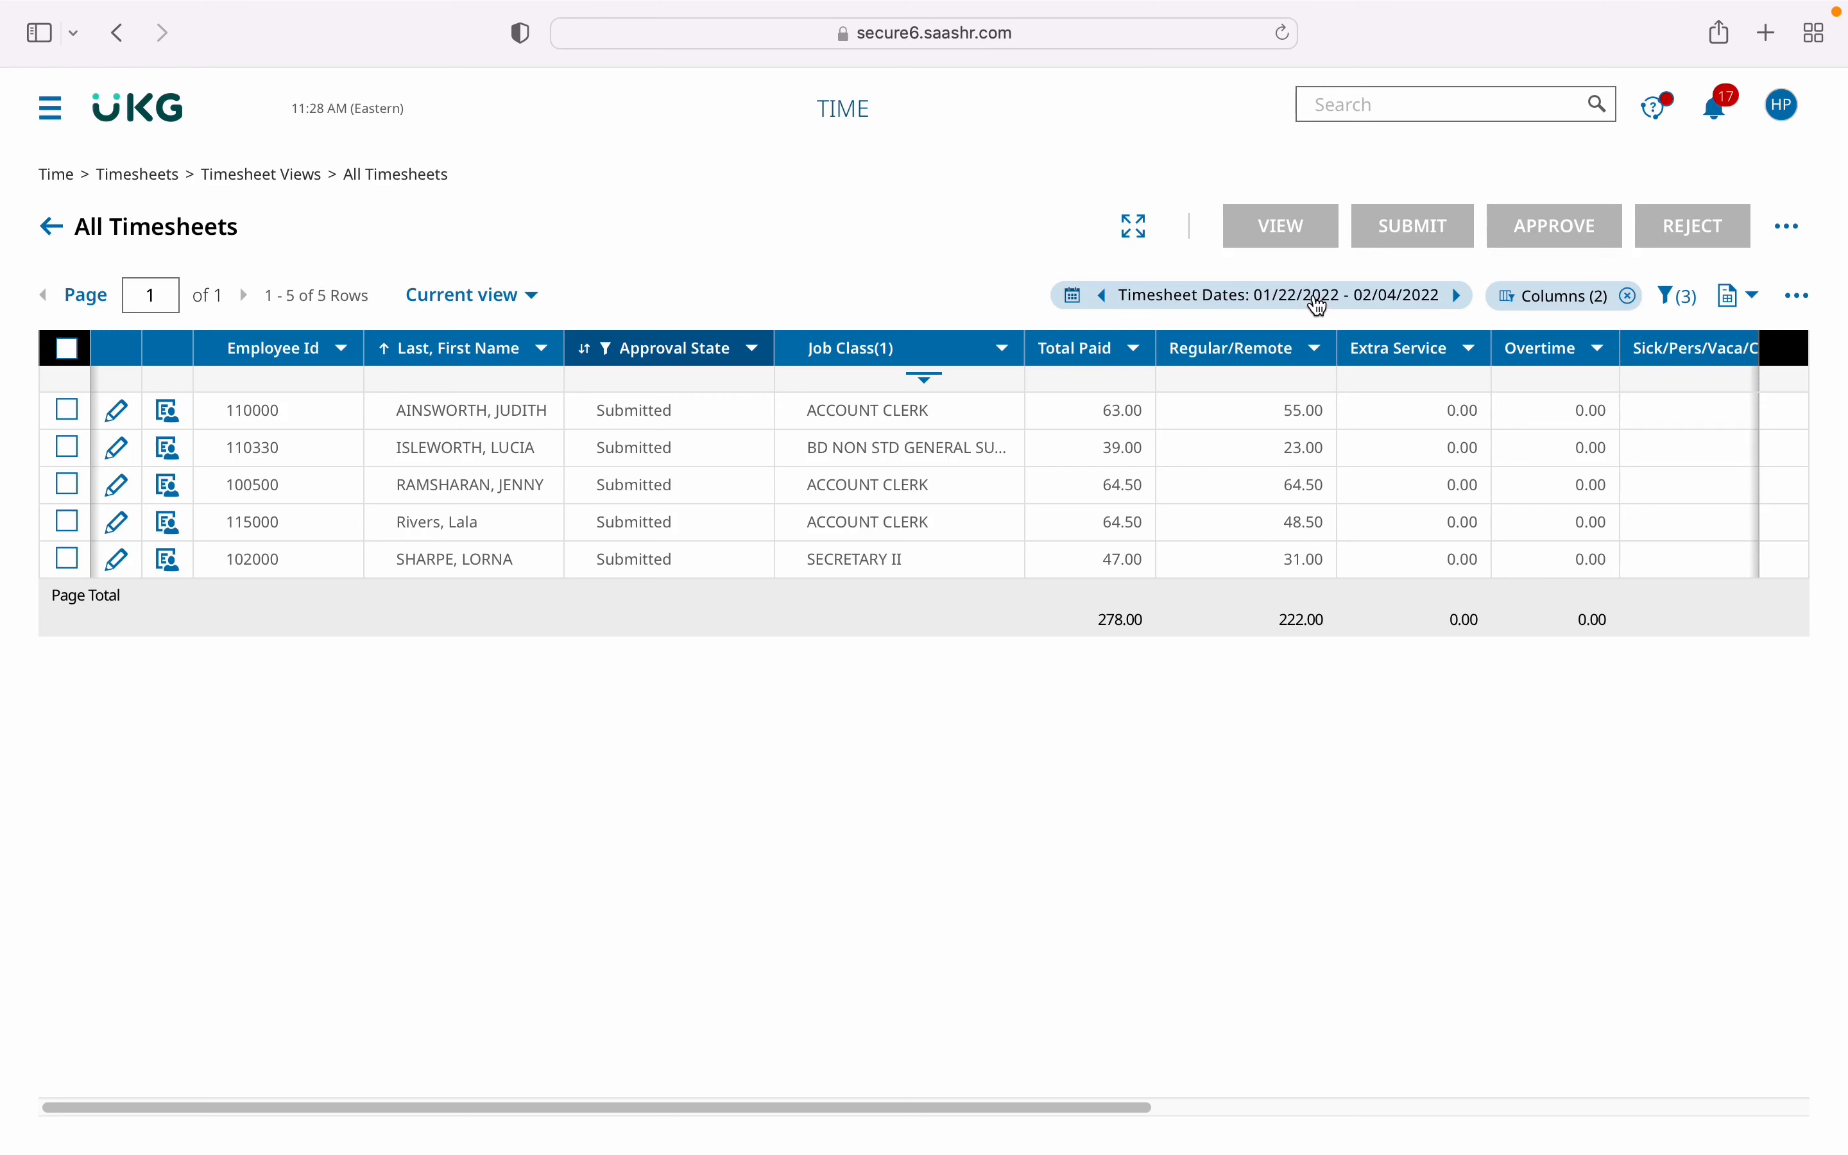
{"action": "left_click", "coordinate": [1319, 305]}
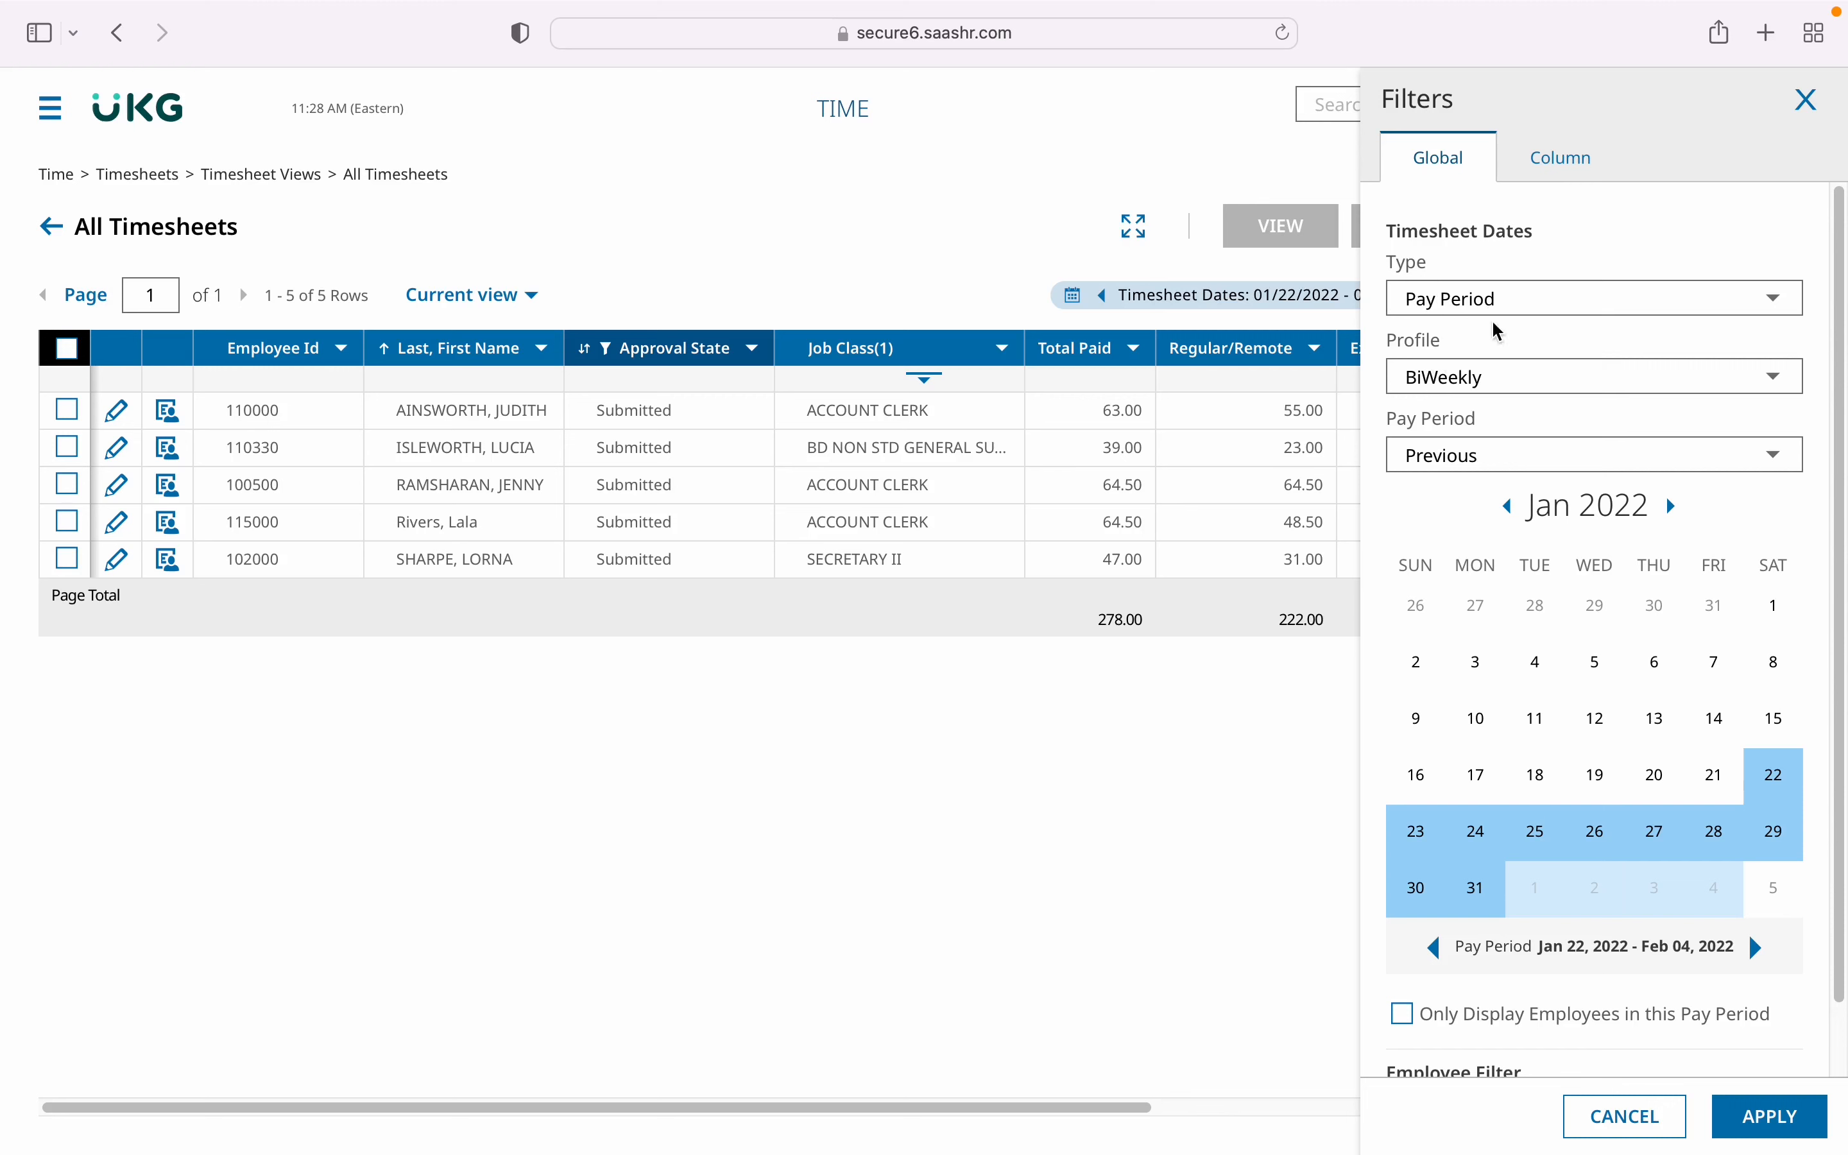
{"action": "left_click", "coordinate": [1501, 301]}
{"action": "left_click", "coordinate": [1502, 296]}
{"action": "left_click", "coordinate": [1446, 456]}
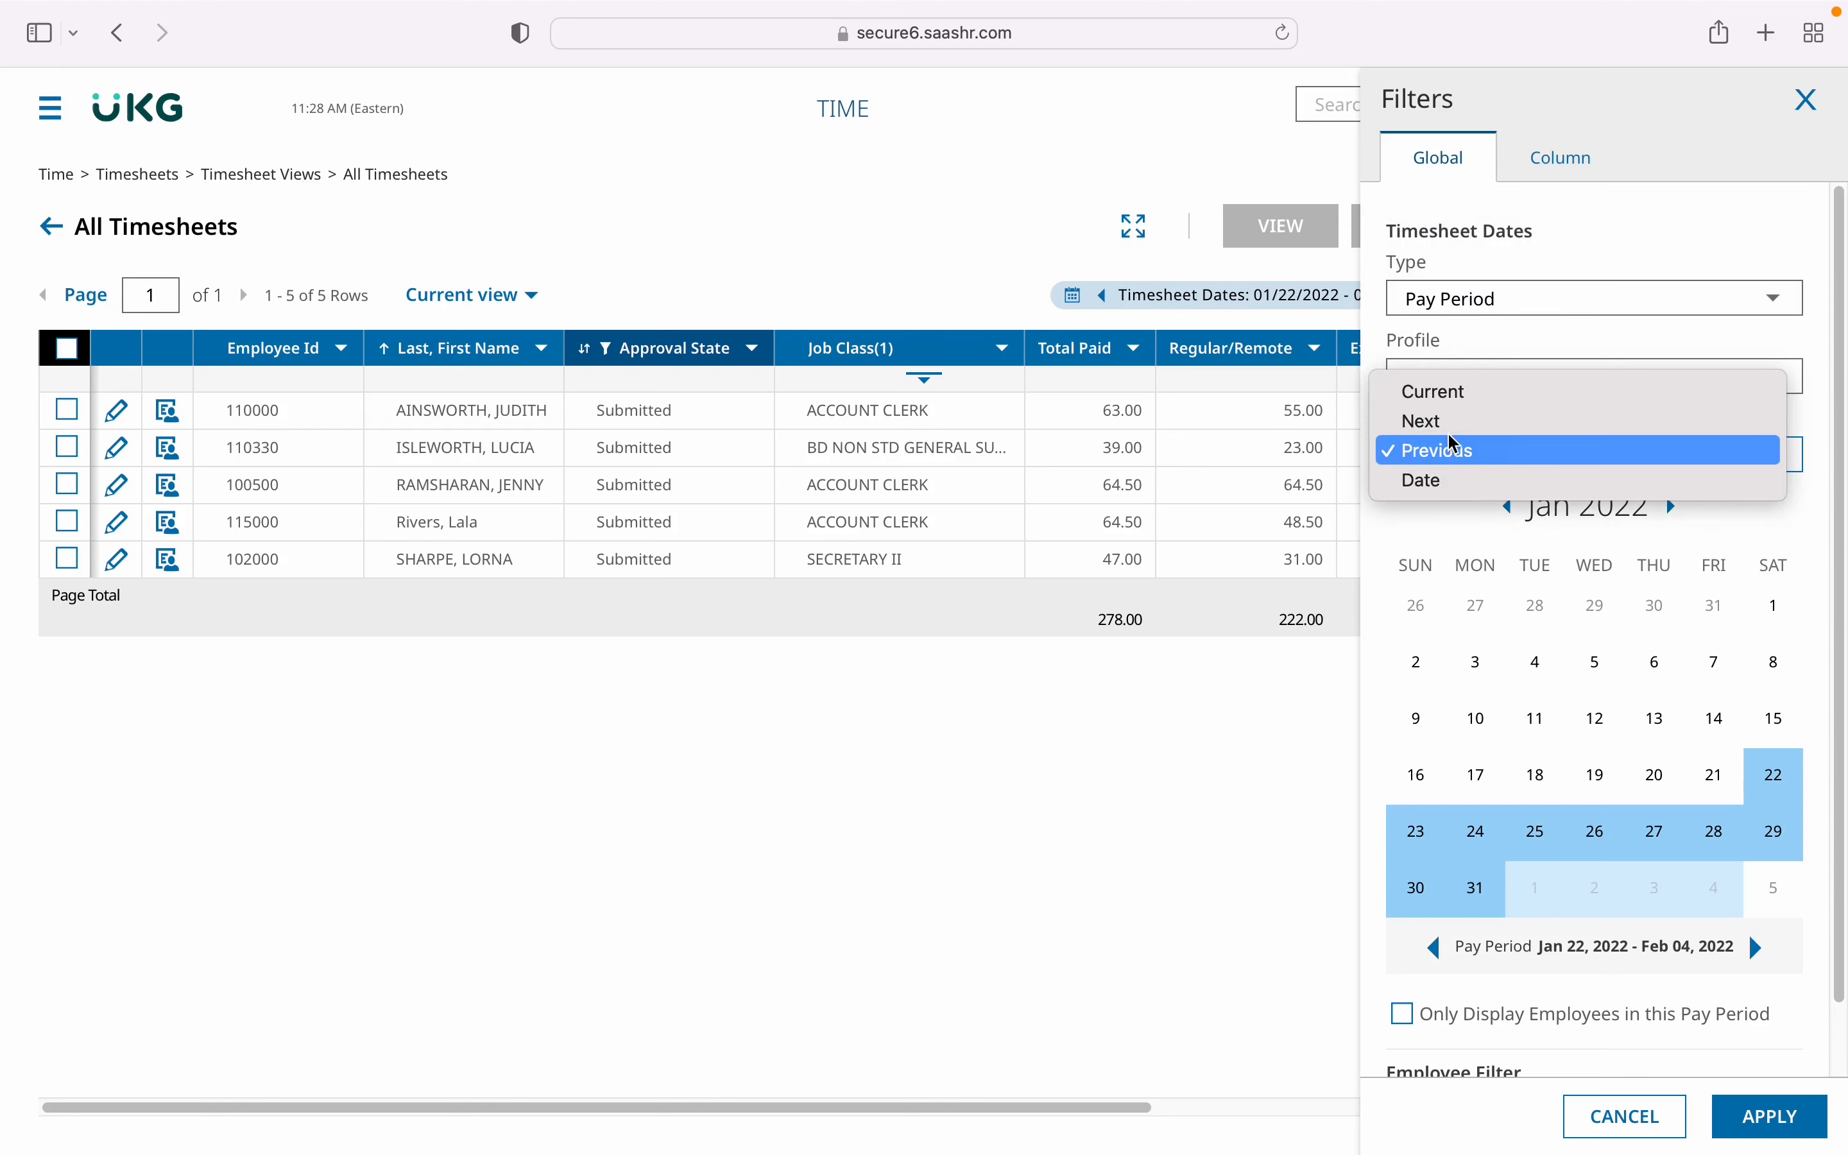
{"action": "left_click", "coordinate": [1462, 392]}
{"action": "left_click", "coordinate": [1773, 1123]}
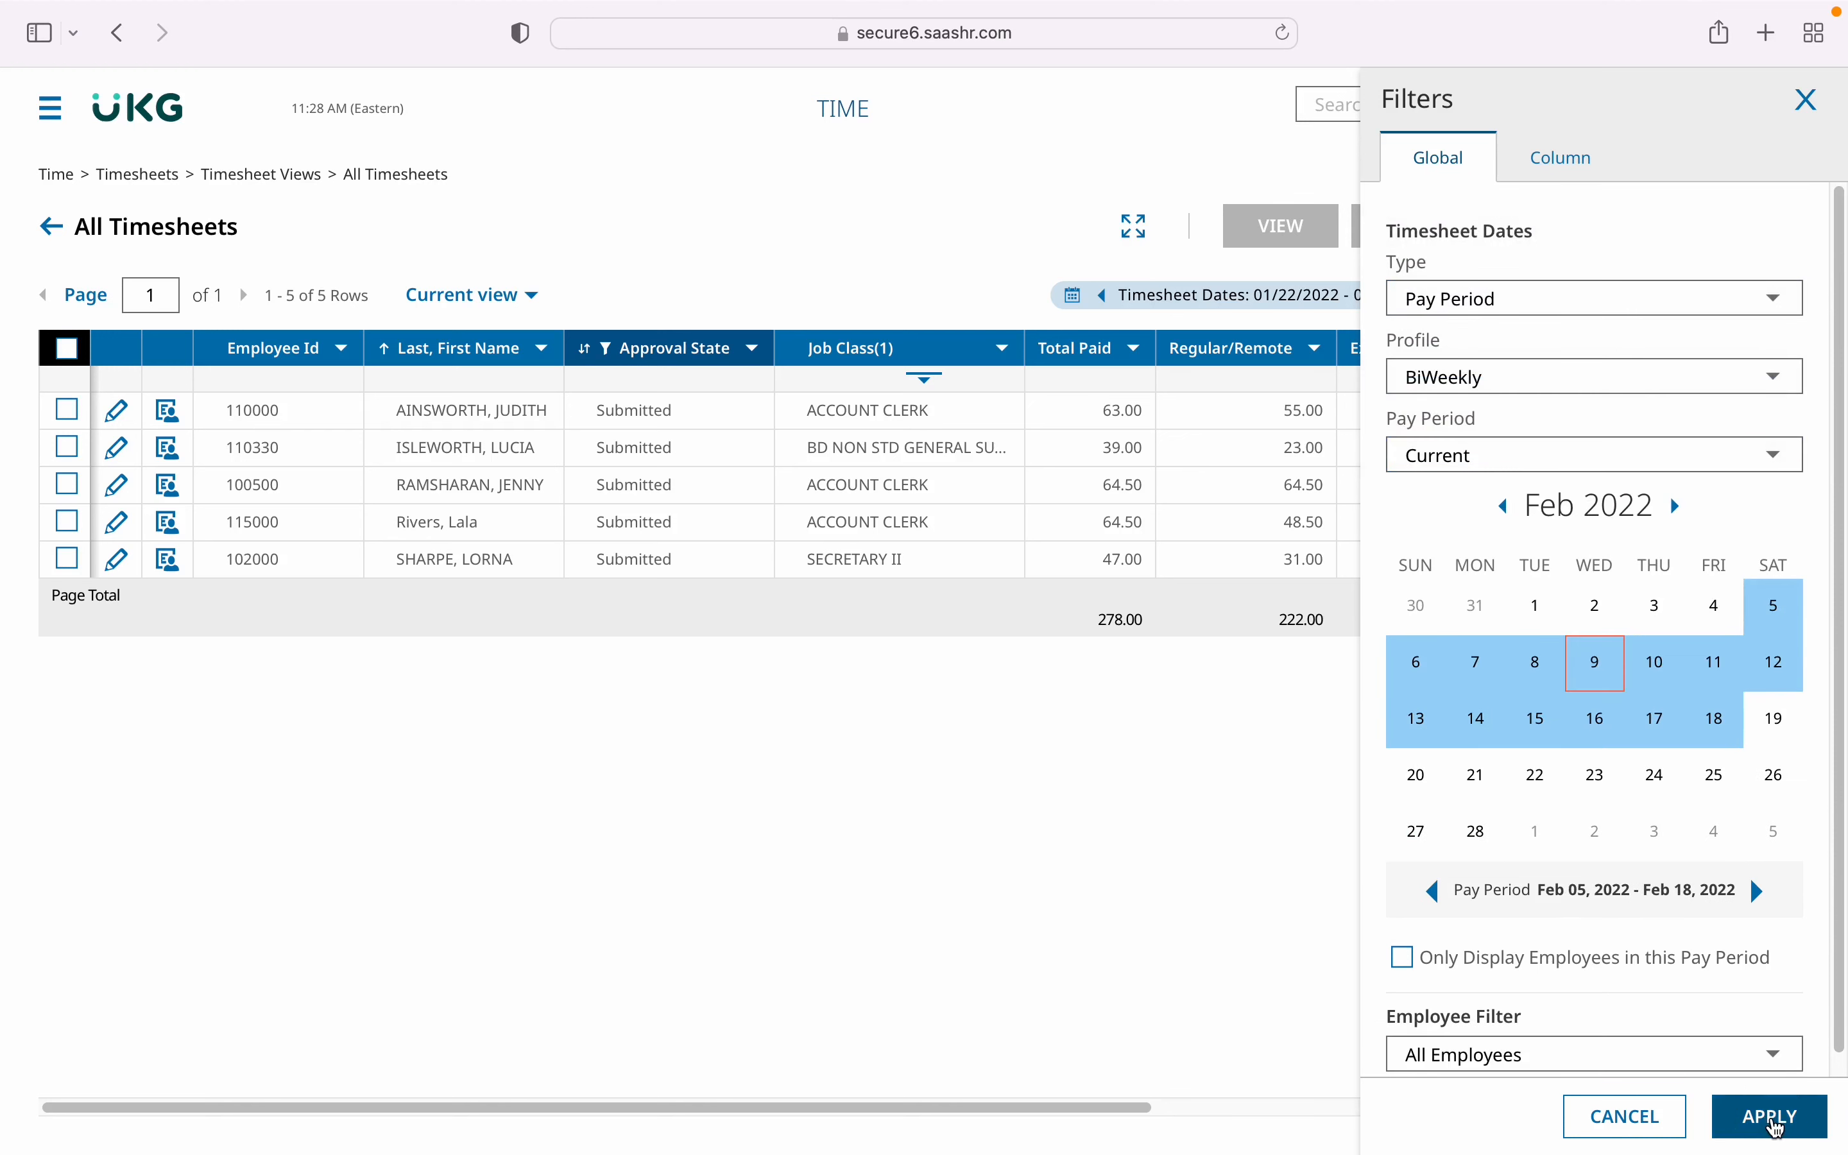